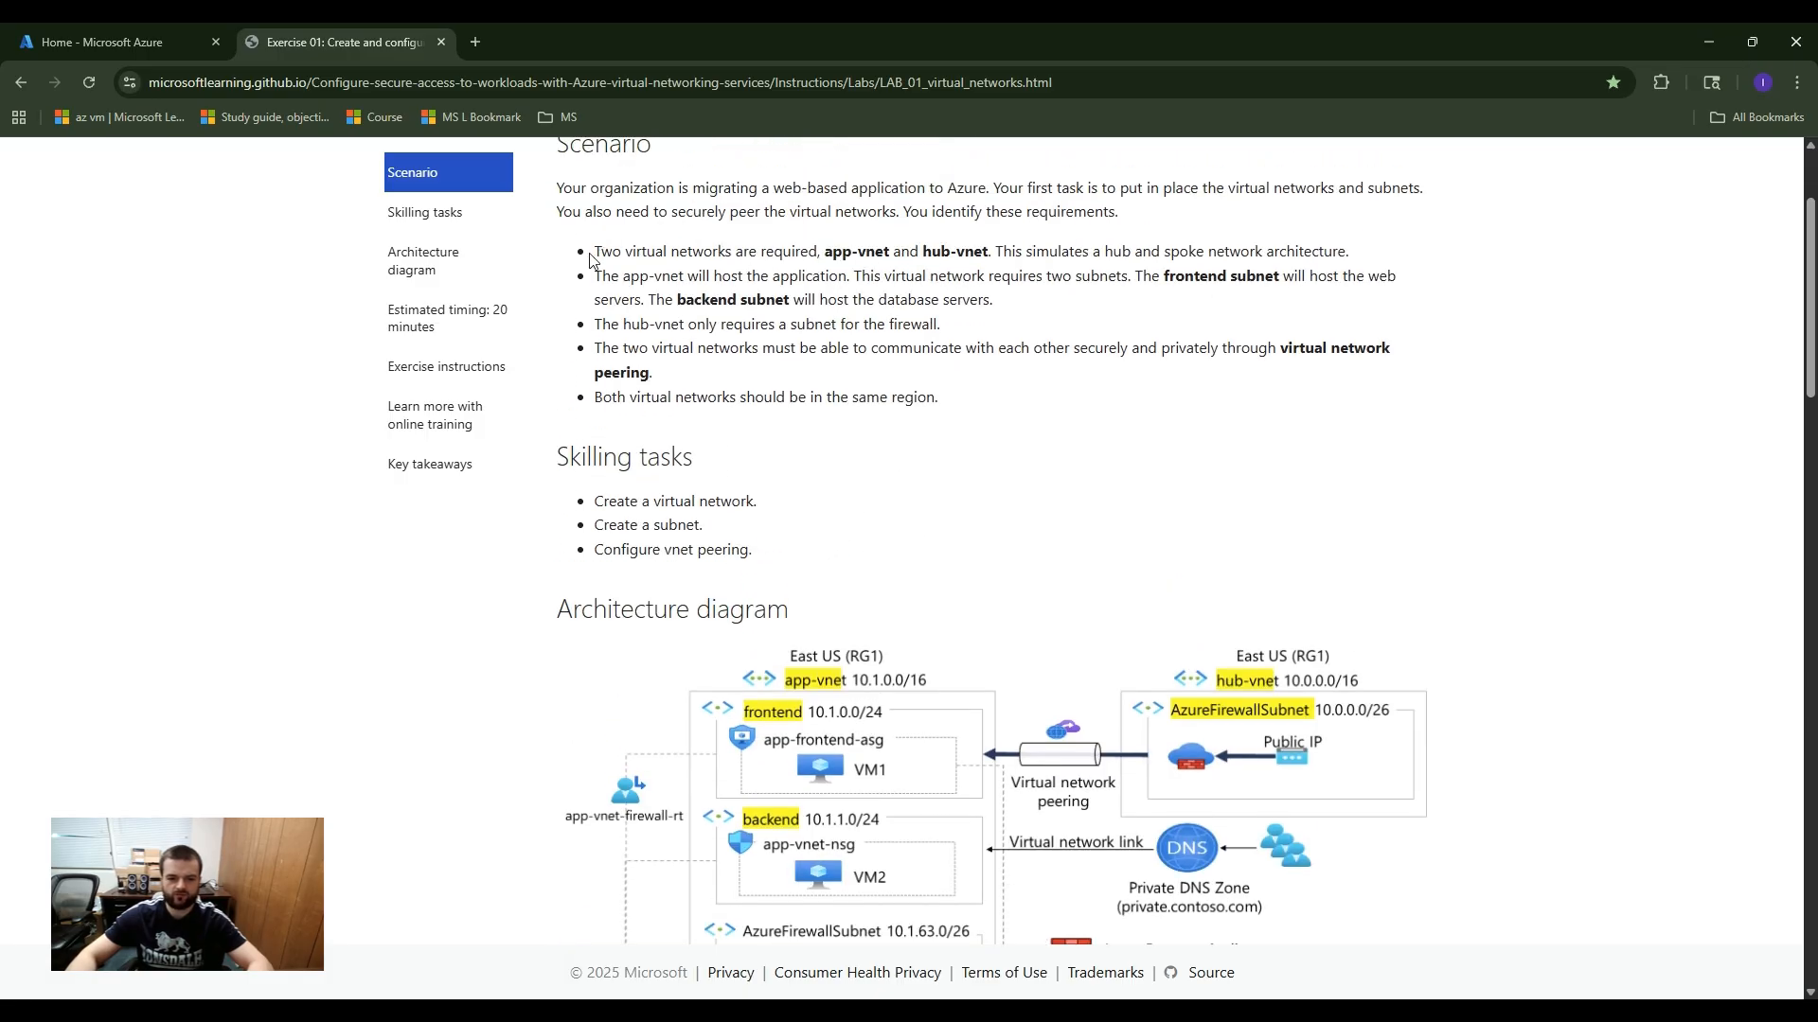
# Step: Read the lab scenario's requirements for app-vnet, hub-vnet, their subnets and peering, and compare them with the architecture diagram
pyautogui.moveTo(597, 254); pyautogui.dragTo(665, 253)
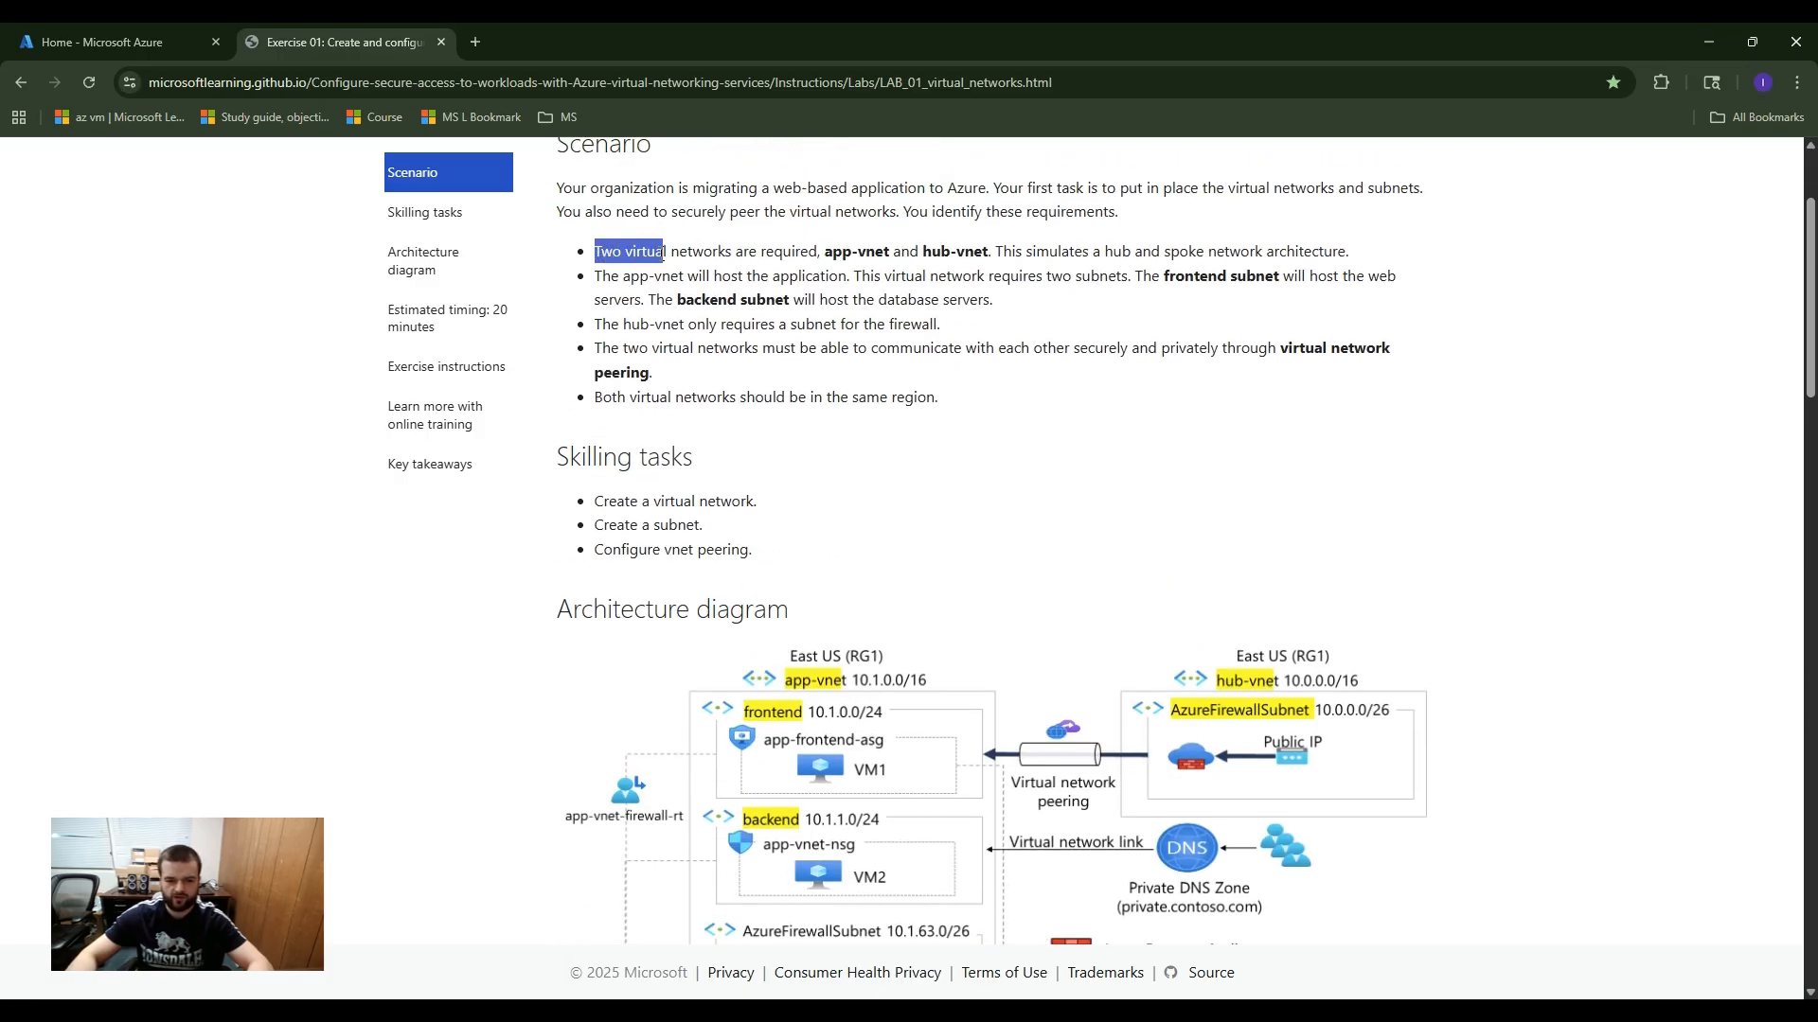
pyautogui.click(690, 253)
pyautogui.moveTo(827, 254); pyautogui.dragTo(909, 254)
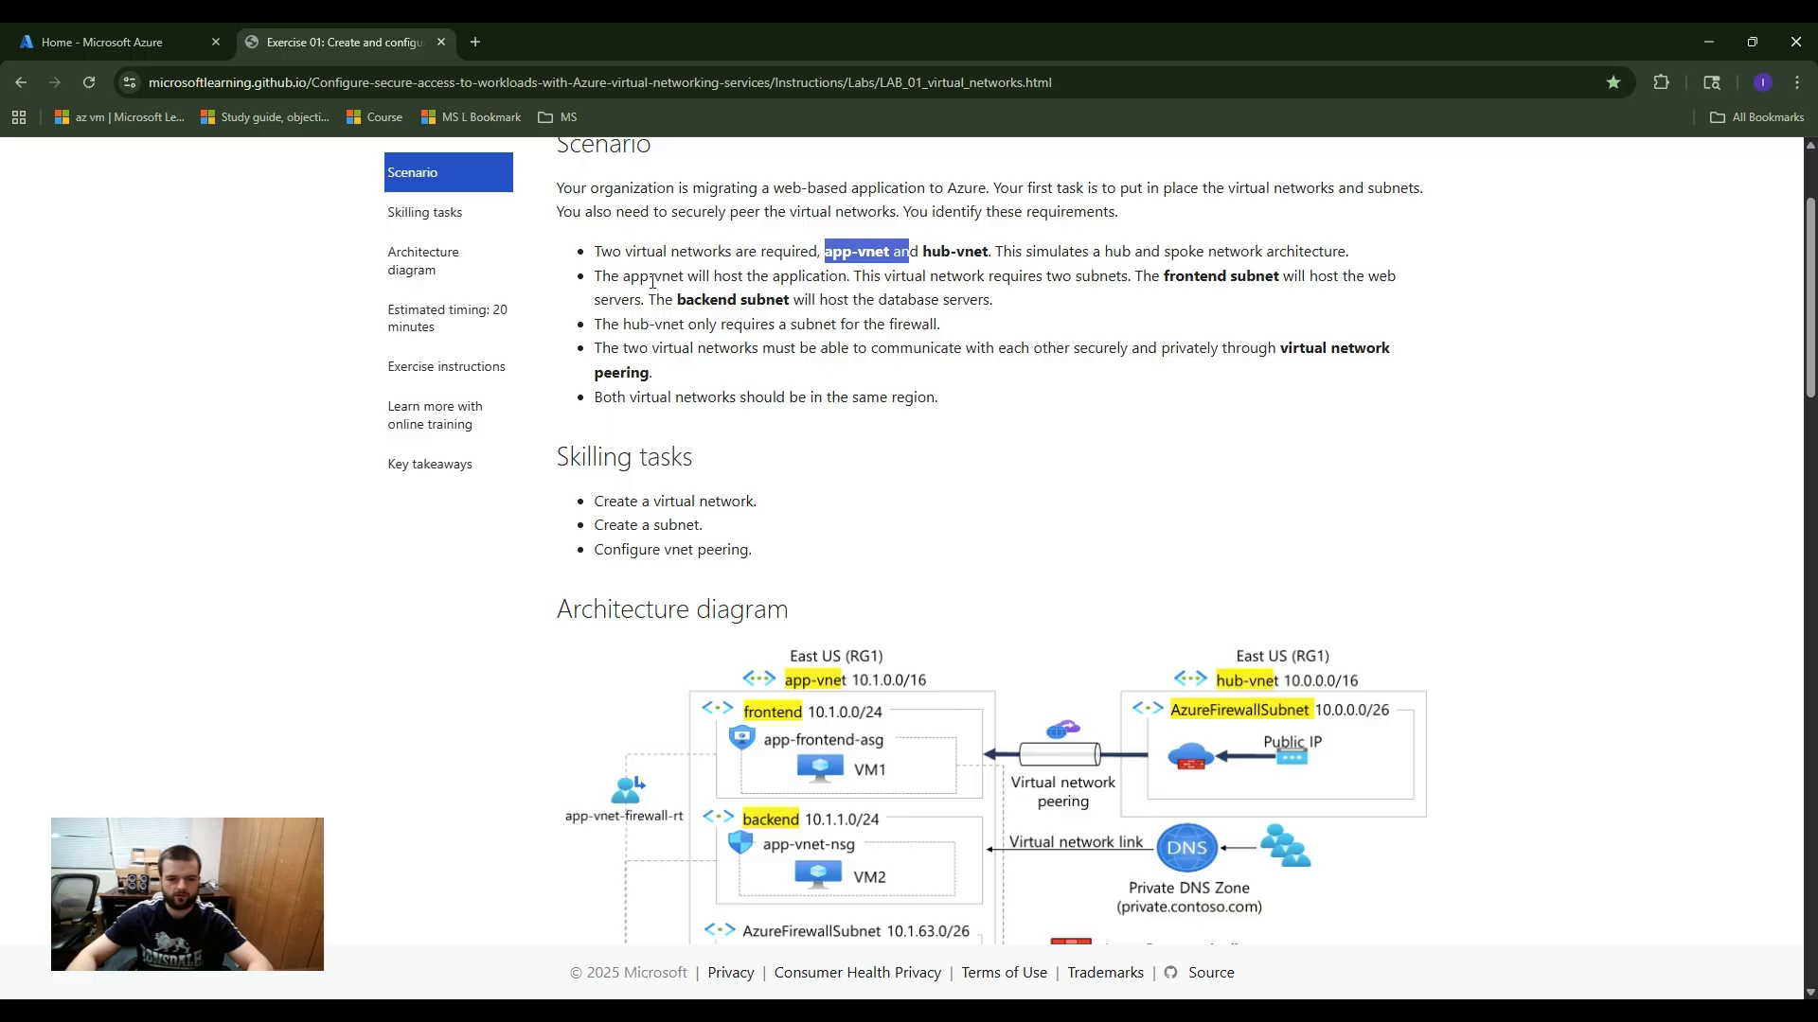
pyautogui.moveTo(620, 277); pyautogui.dragTo(670, 276)
pyautogui.scroll(-1, 843, 795)
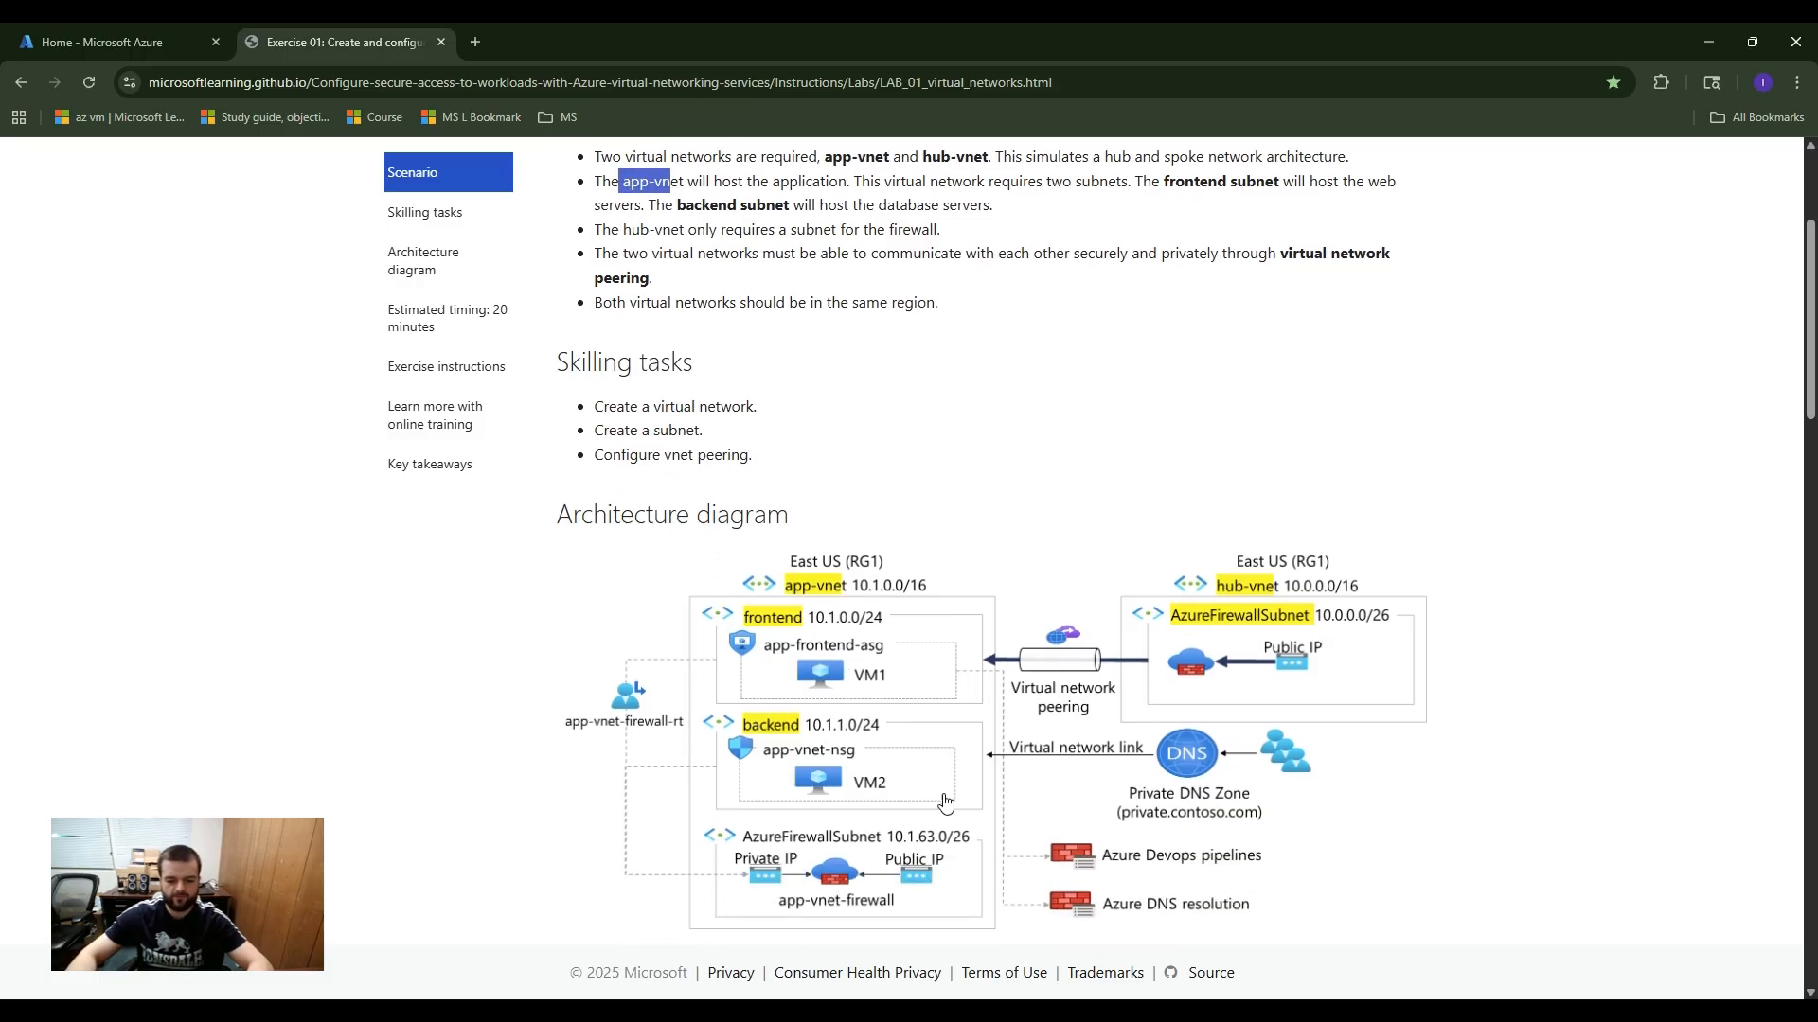
pyautogui.scroll(1, 885, 791)
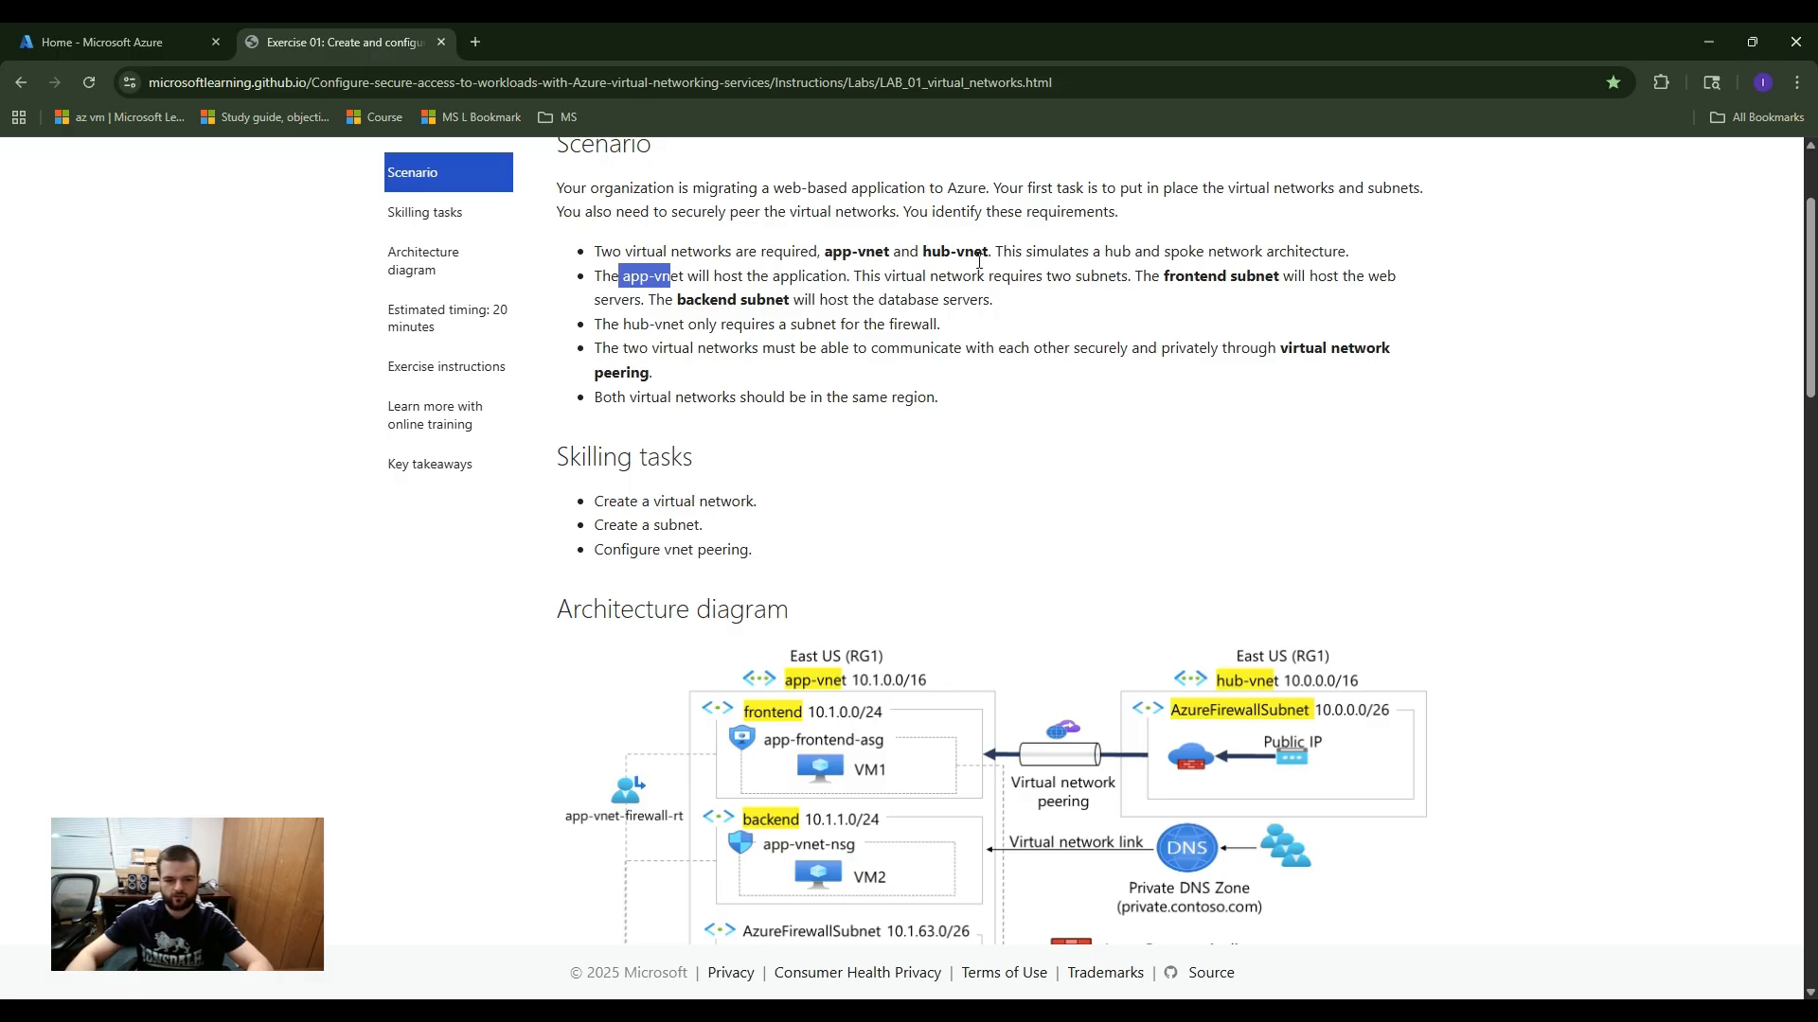
pyautogui.moveTo(628, 324); pyautogui.dragTo(966, 340)
pyautogui.scroll(-1, 1070, 428)
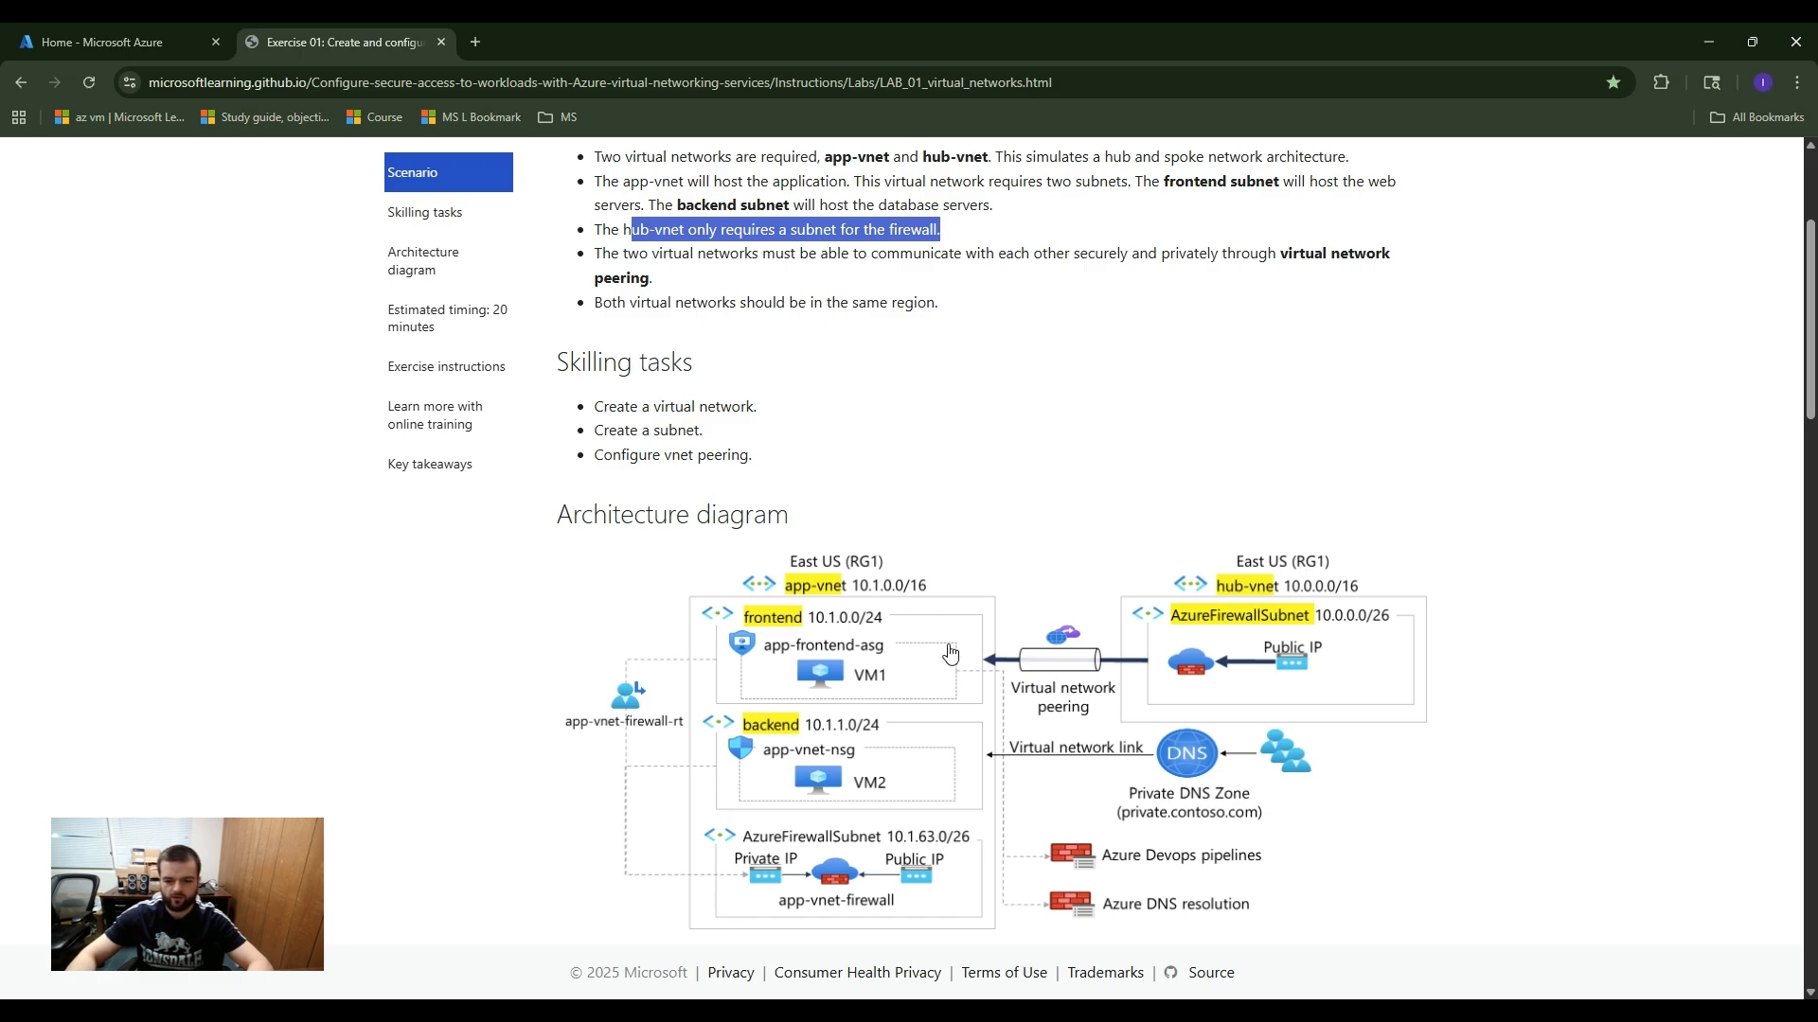
pyautogui.moveTo(1284, 255); pyautogui.dragTo(1355, 288)
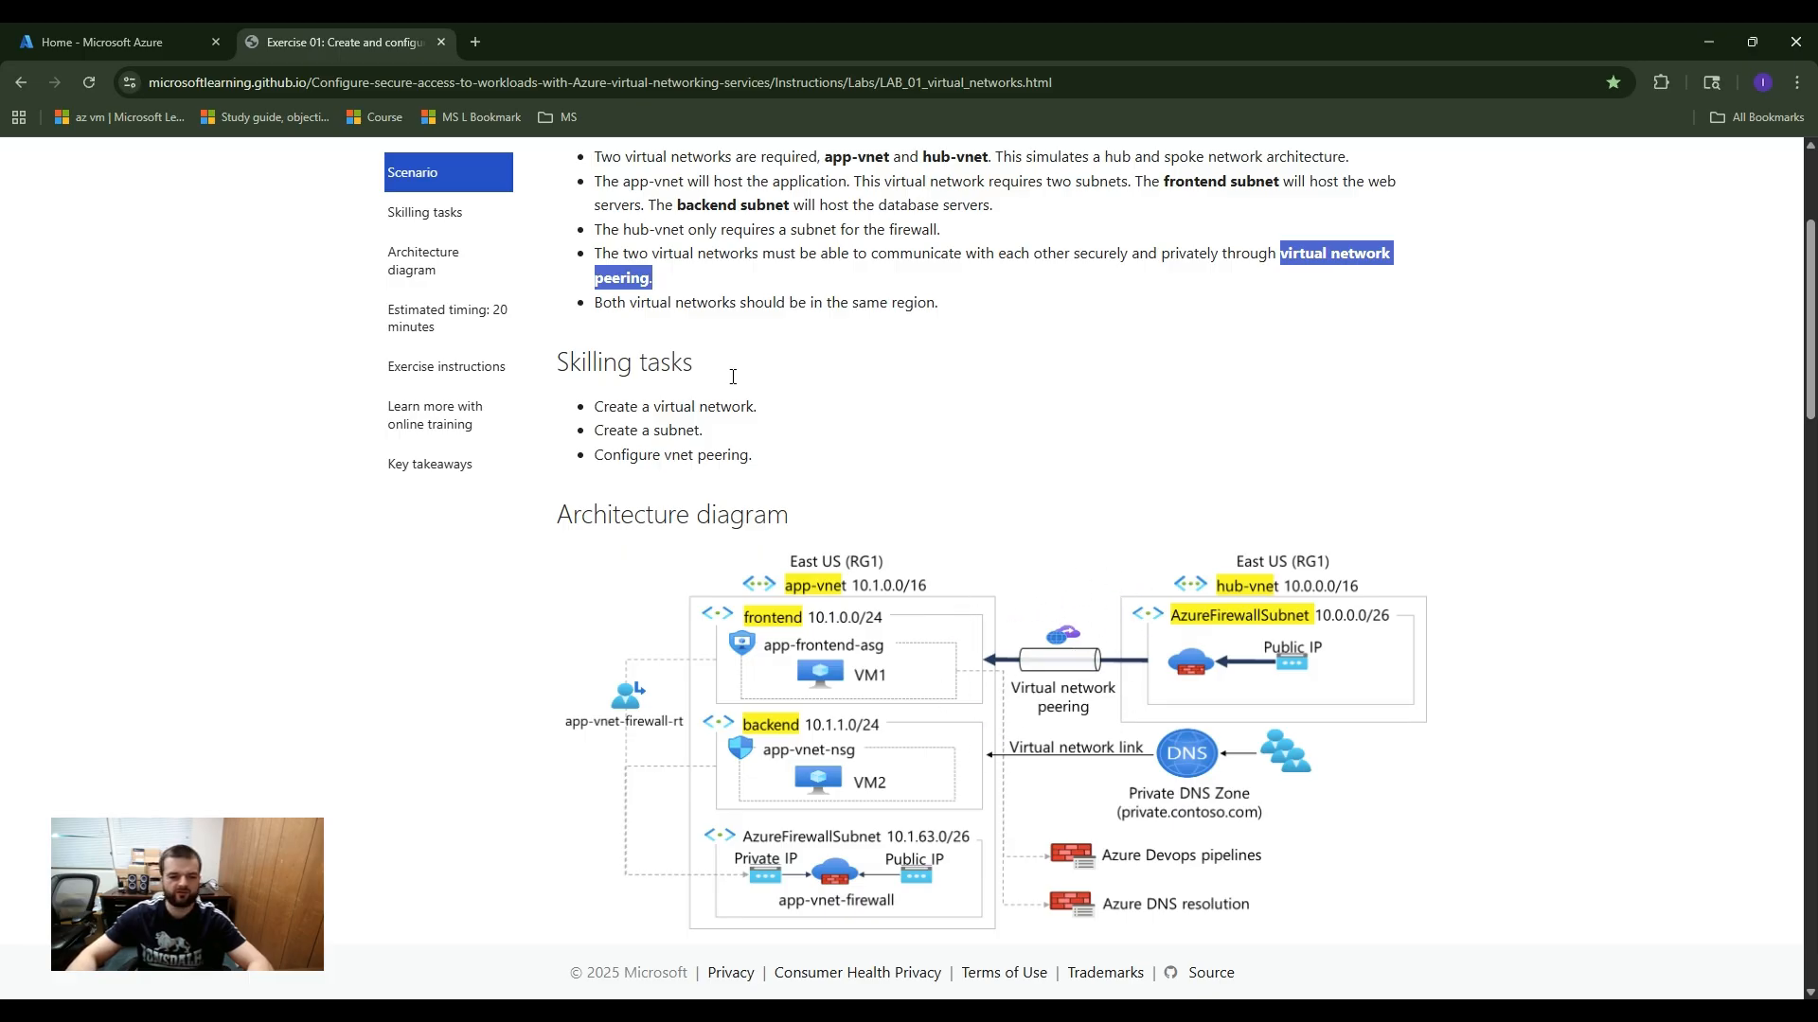
pyautogui.scroll(-4, 625, 326)
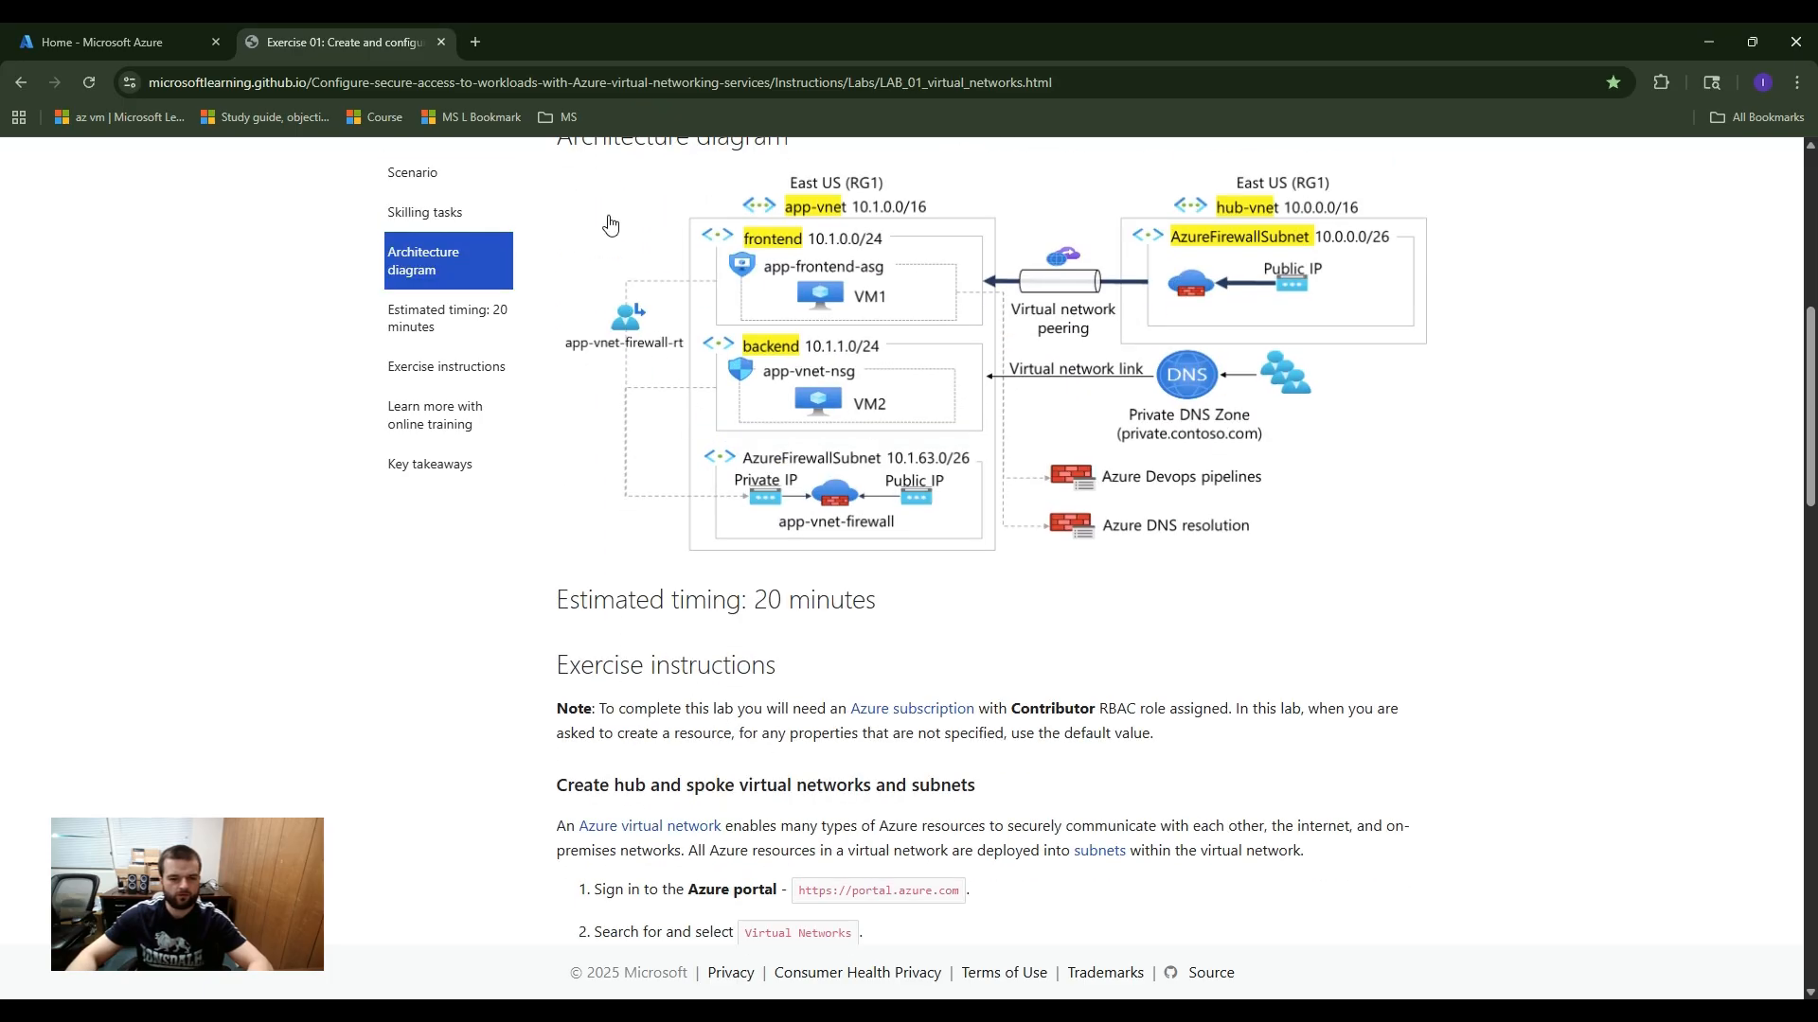
# Step: Switch to the Azure portal home page and check the available credits and their expiry date
pyautogui.click(98, 36)
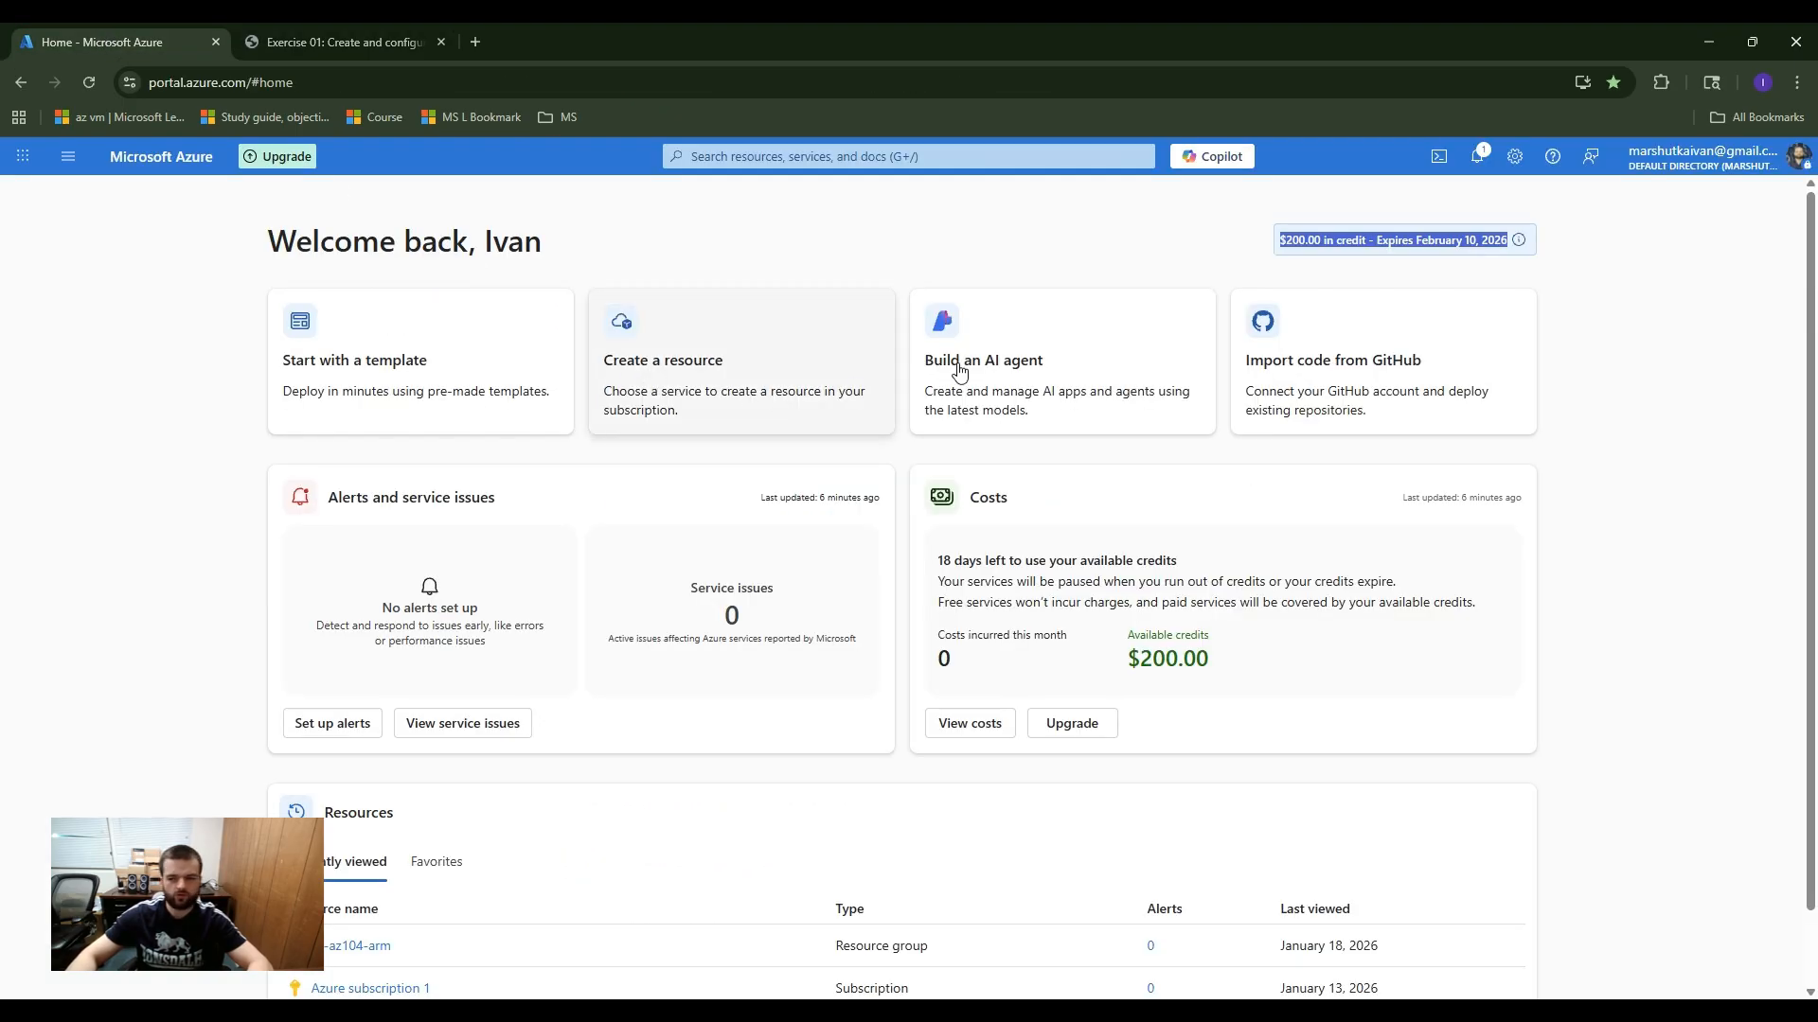
pyautogui.click(1227, 228)
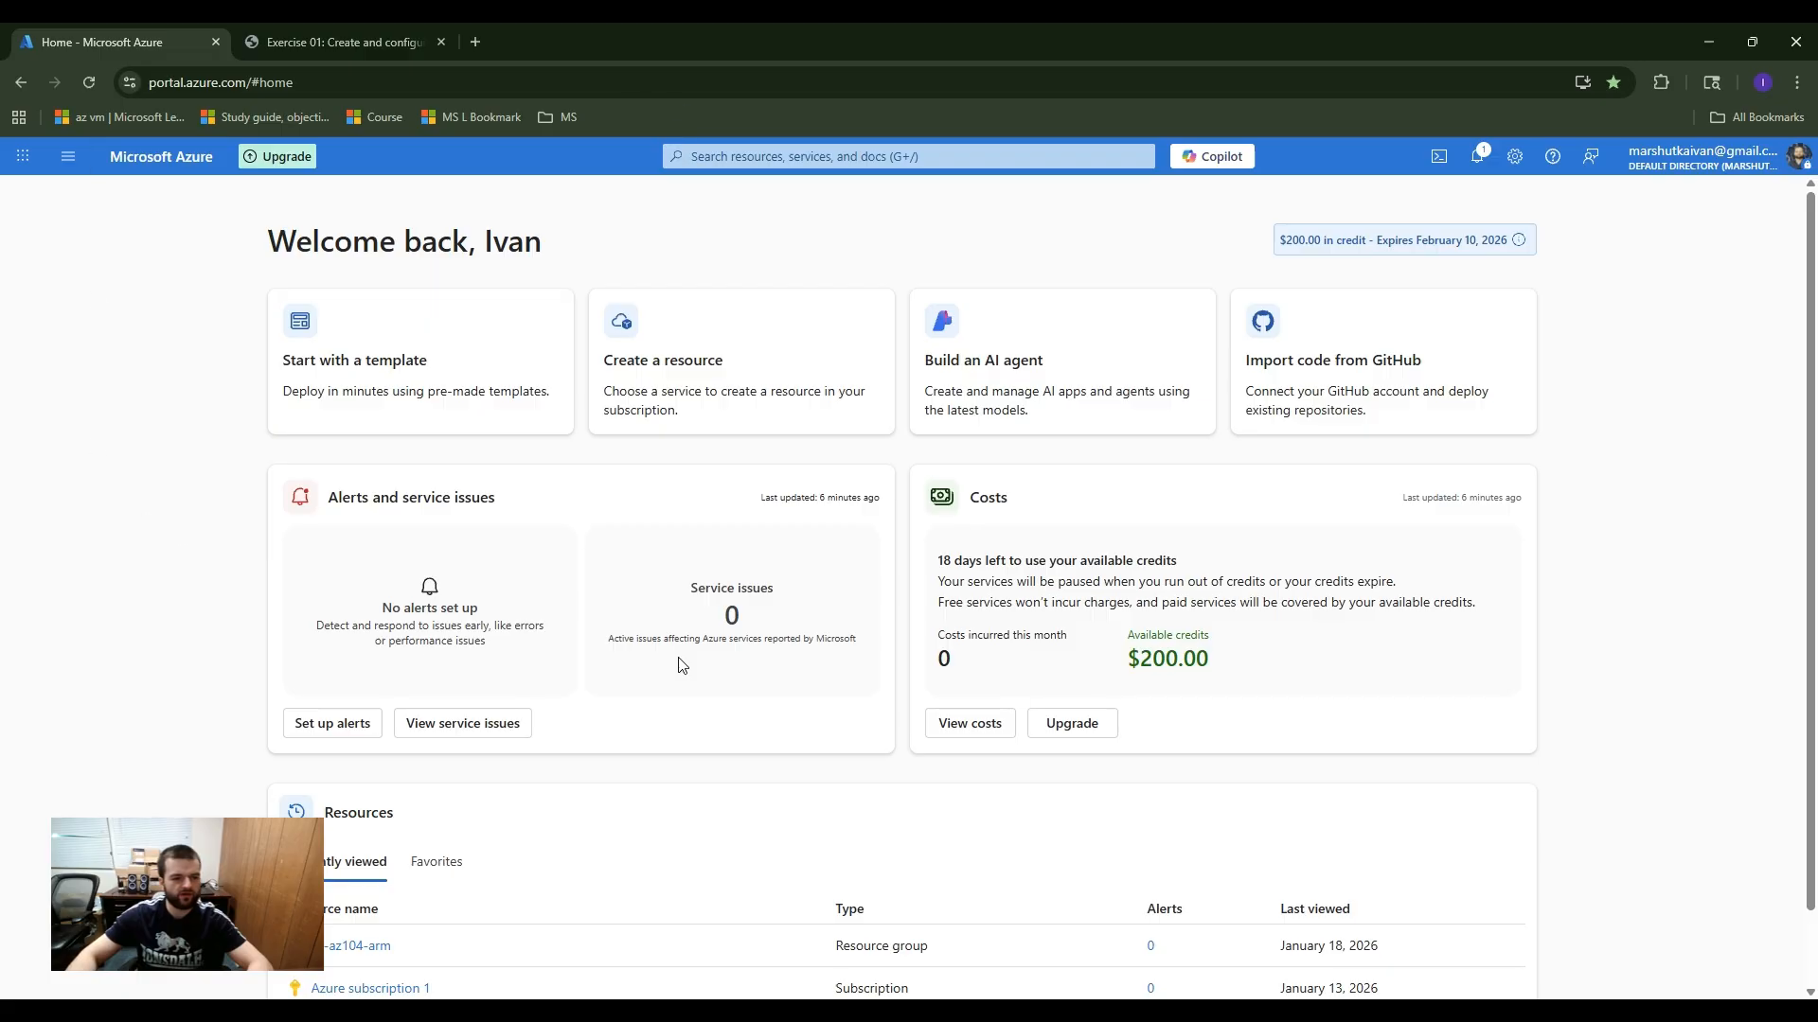
pyautogui.moveTo(1275, 240); pyautogui.dragTo(1513, 253)
pyautogui.click(1660, 293)
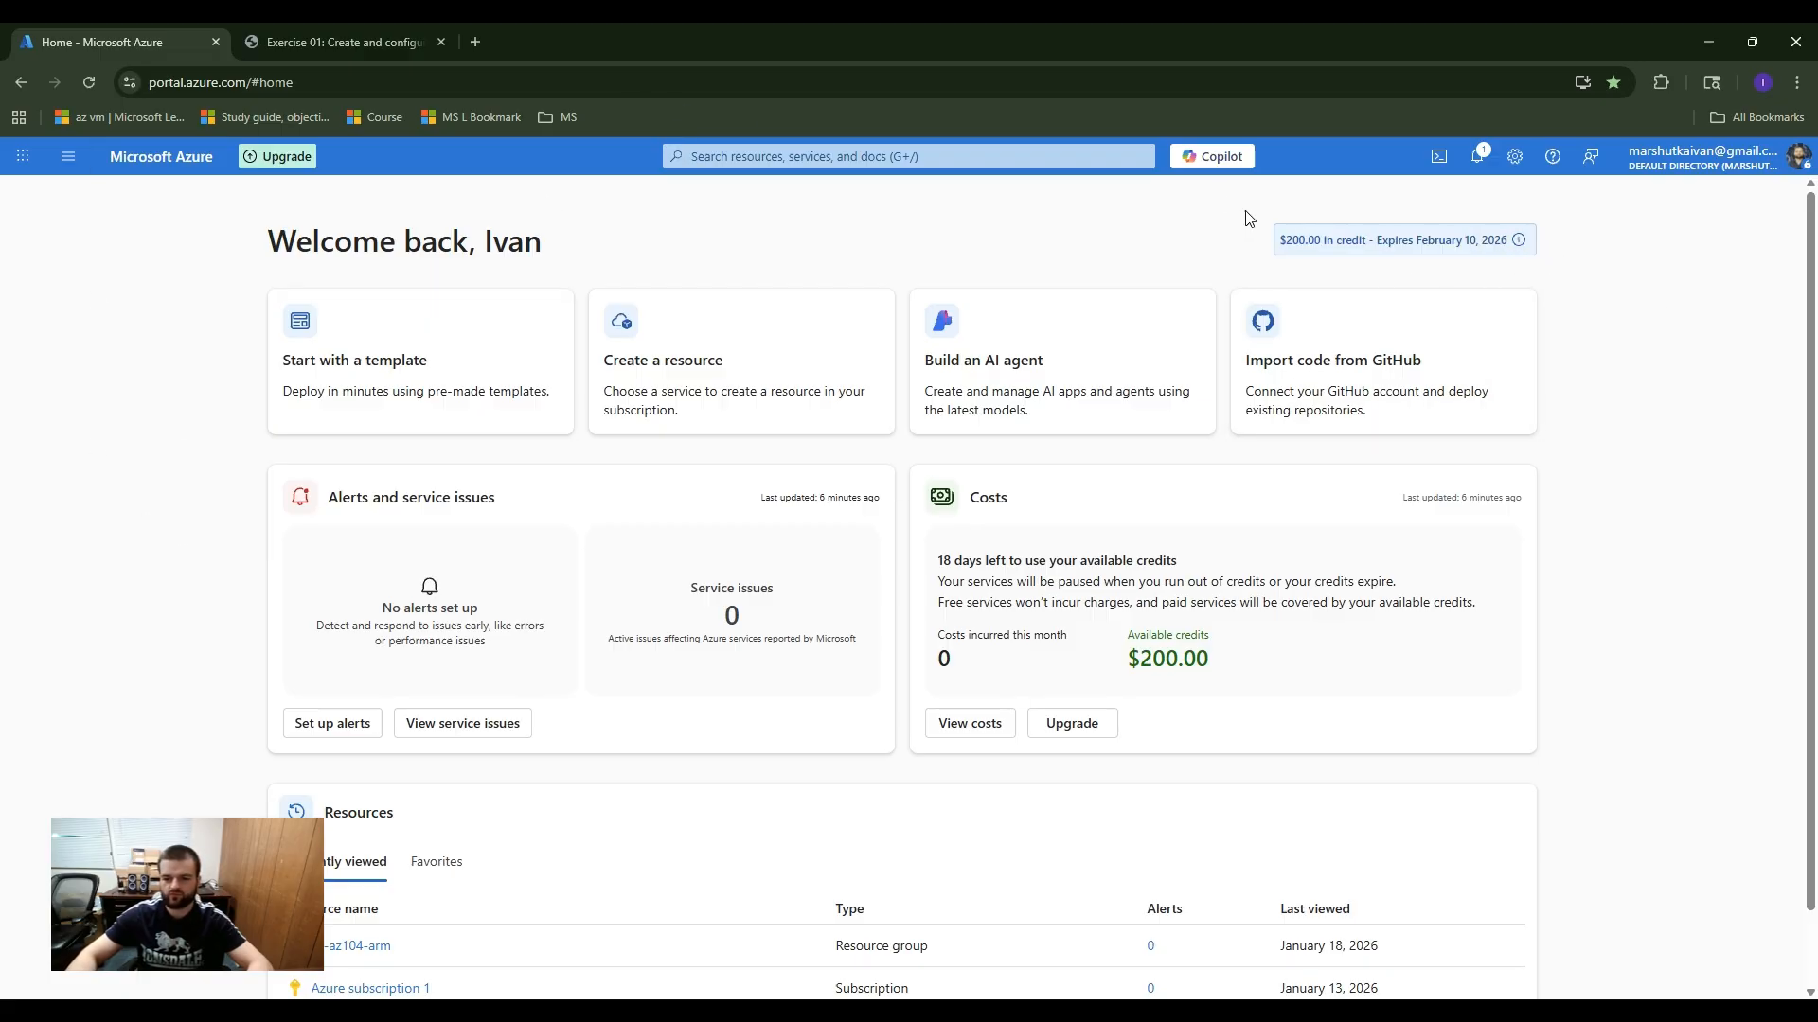
pyautogui.moveTo(1286, 239); pyautogui.dragTo(1567, 268)
pyautogui.click(1571, 270)
pyautogui.moveTo(1217, 676); pyautogui.dragTo(1131, 653)
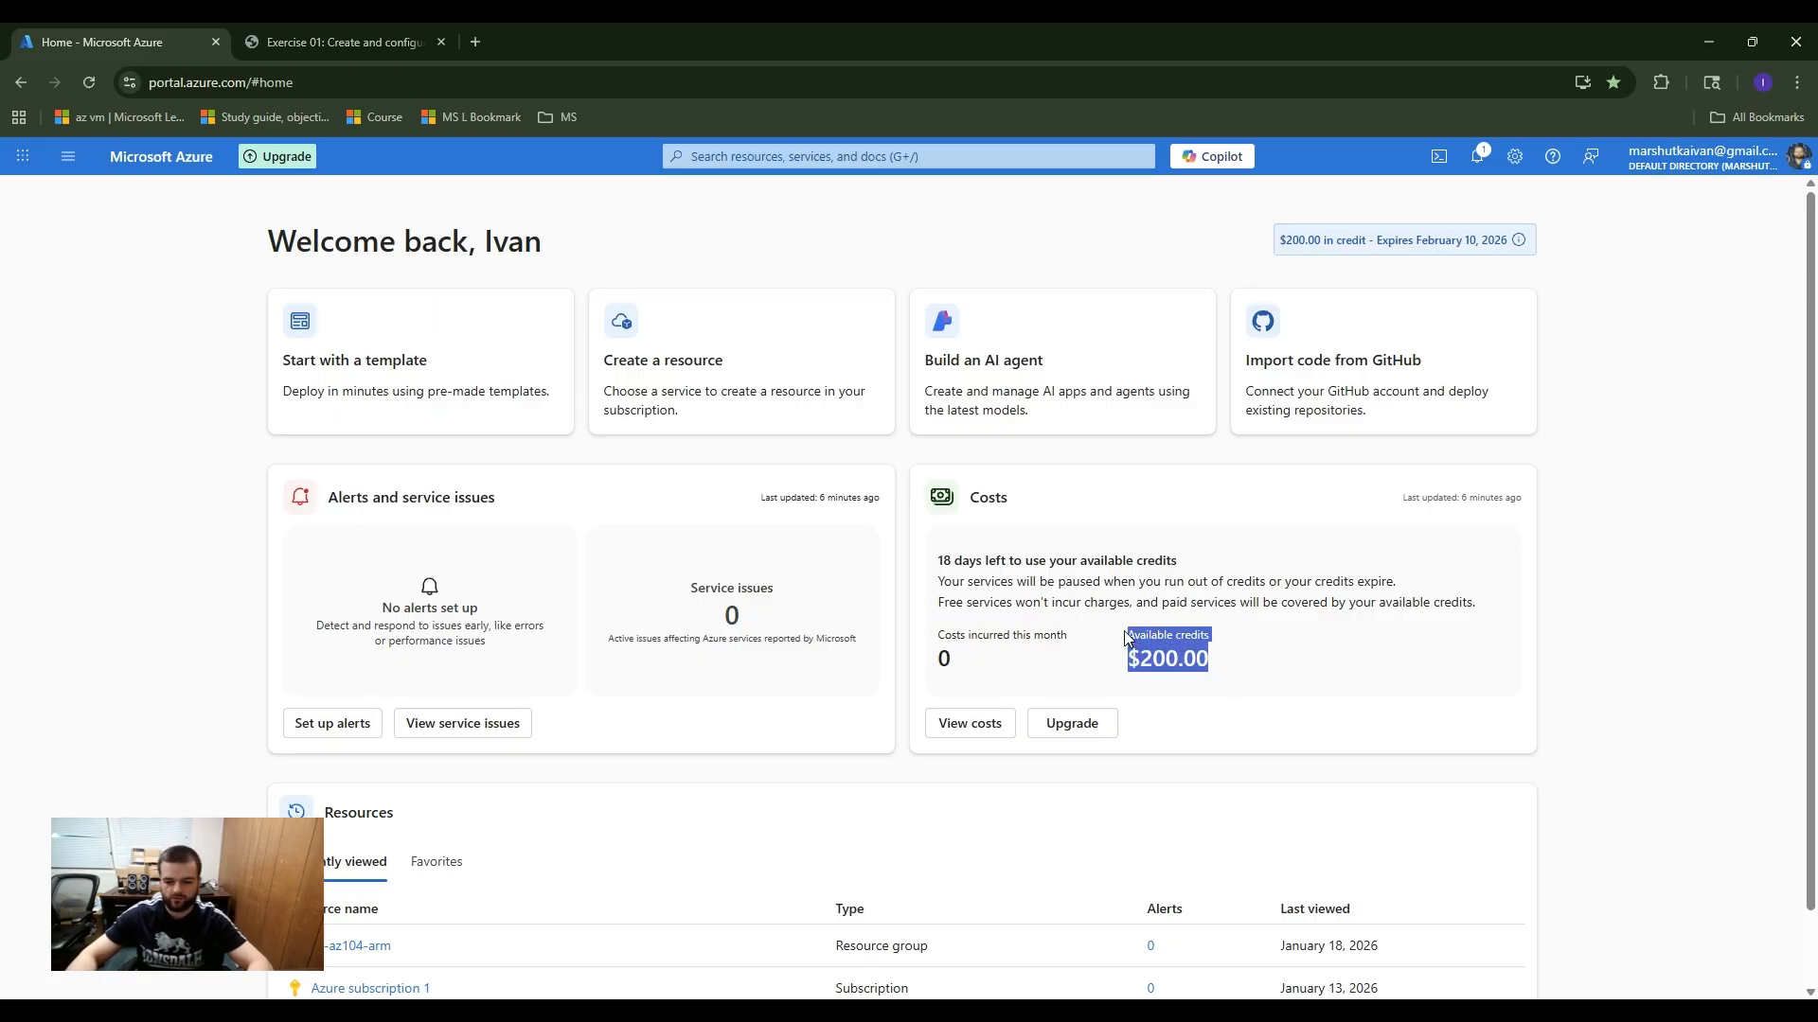
pyautogui.click(1123, 631)
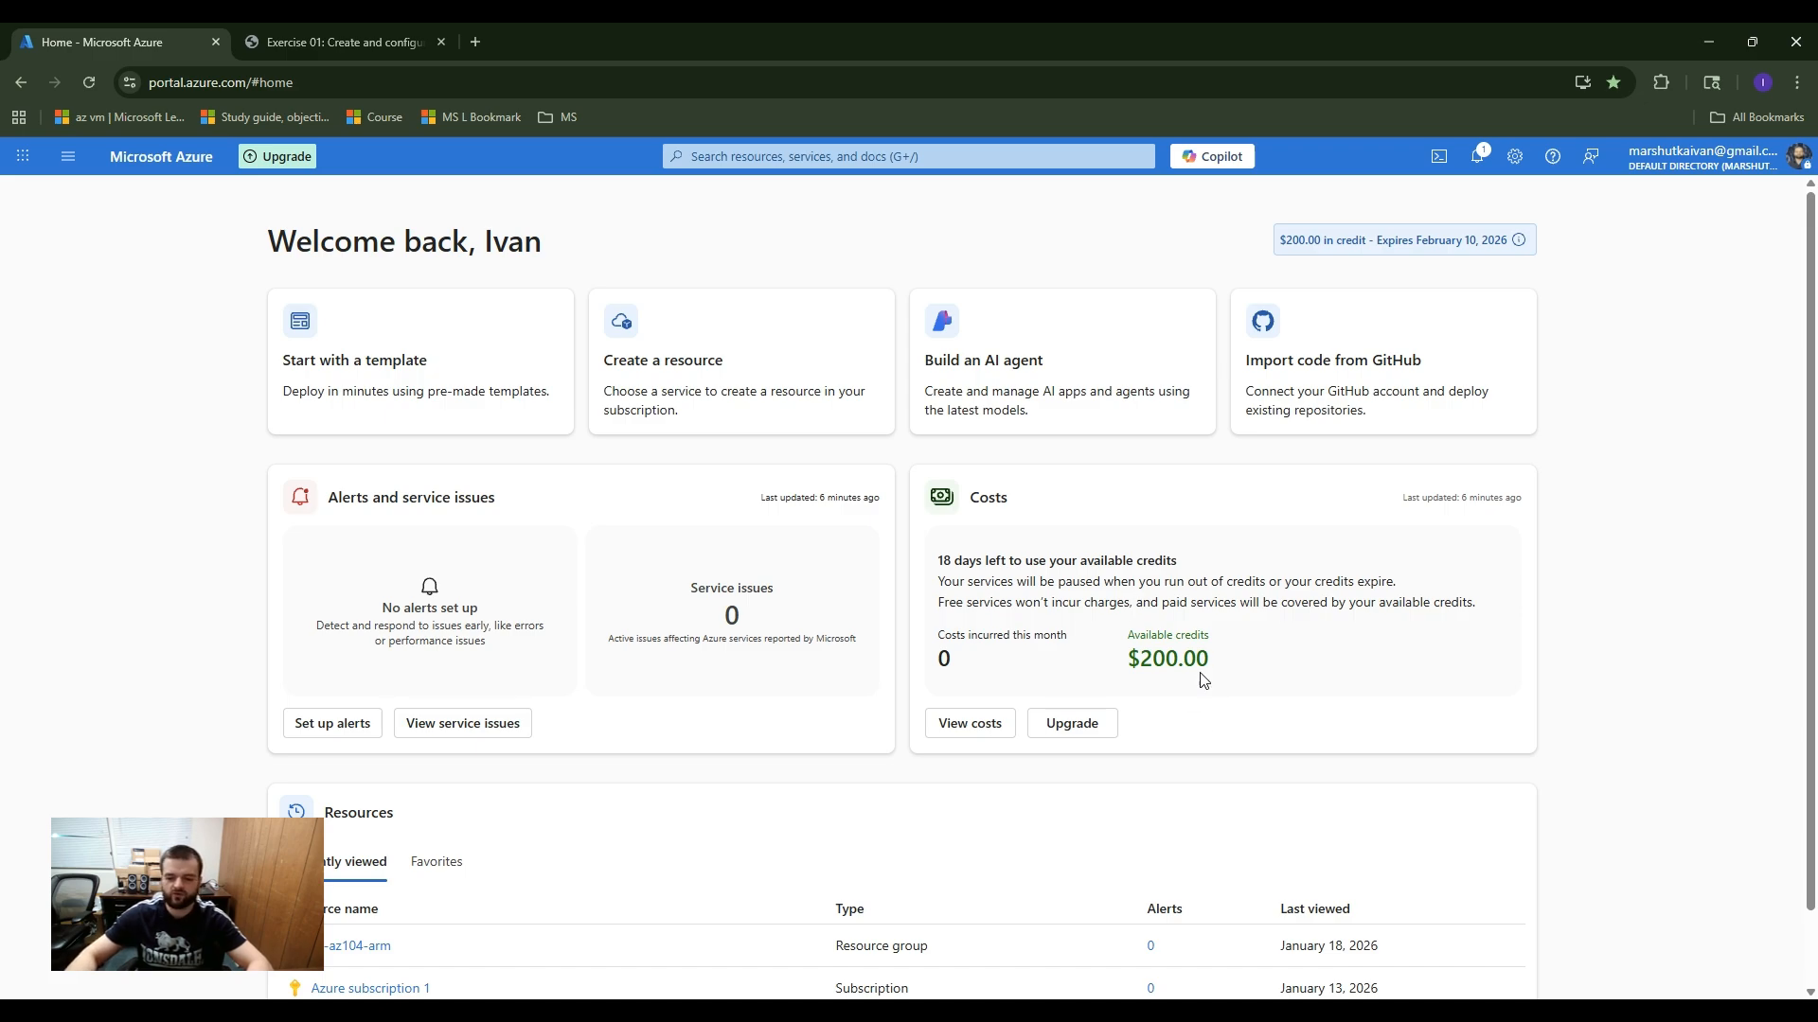
pyautogui.moveTo(1212, 674); pyautogui.dragTo(1123, 642)
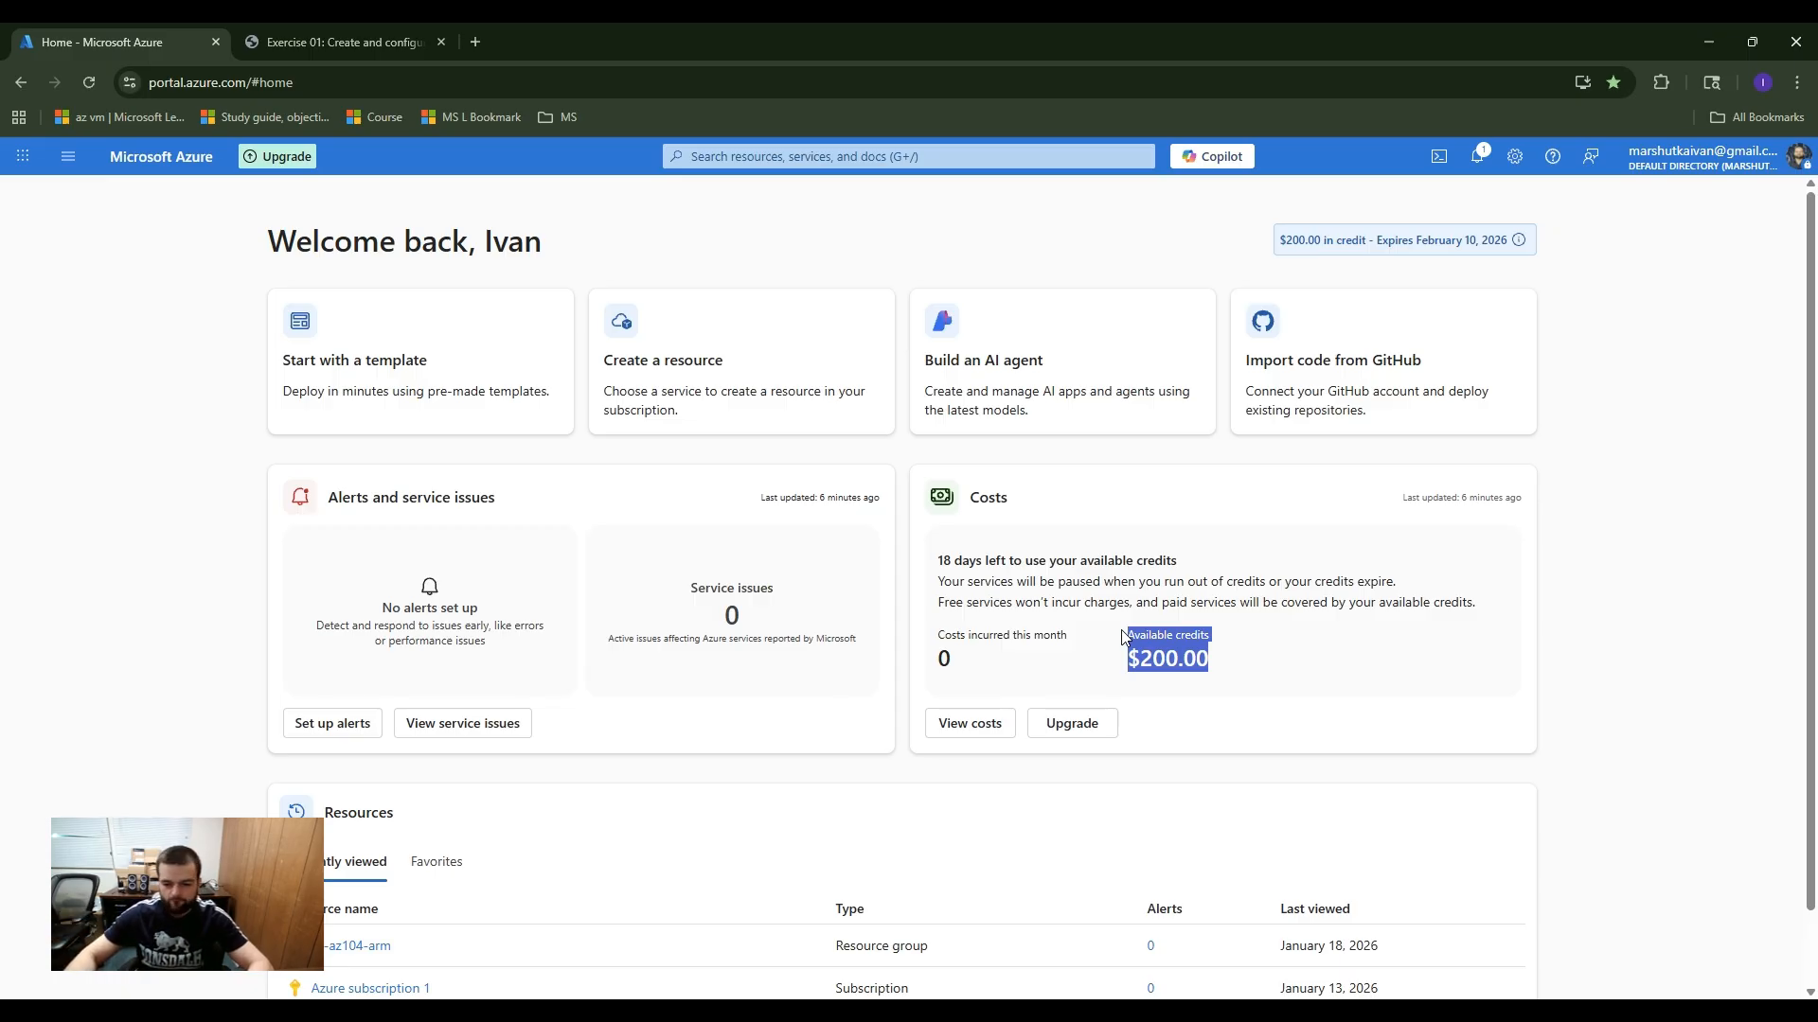
pyautogui.scroll(-1, 1125, 635)
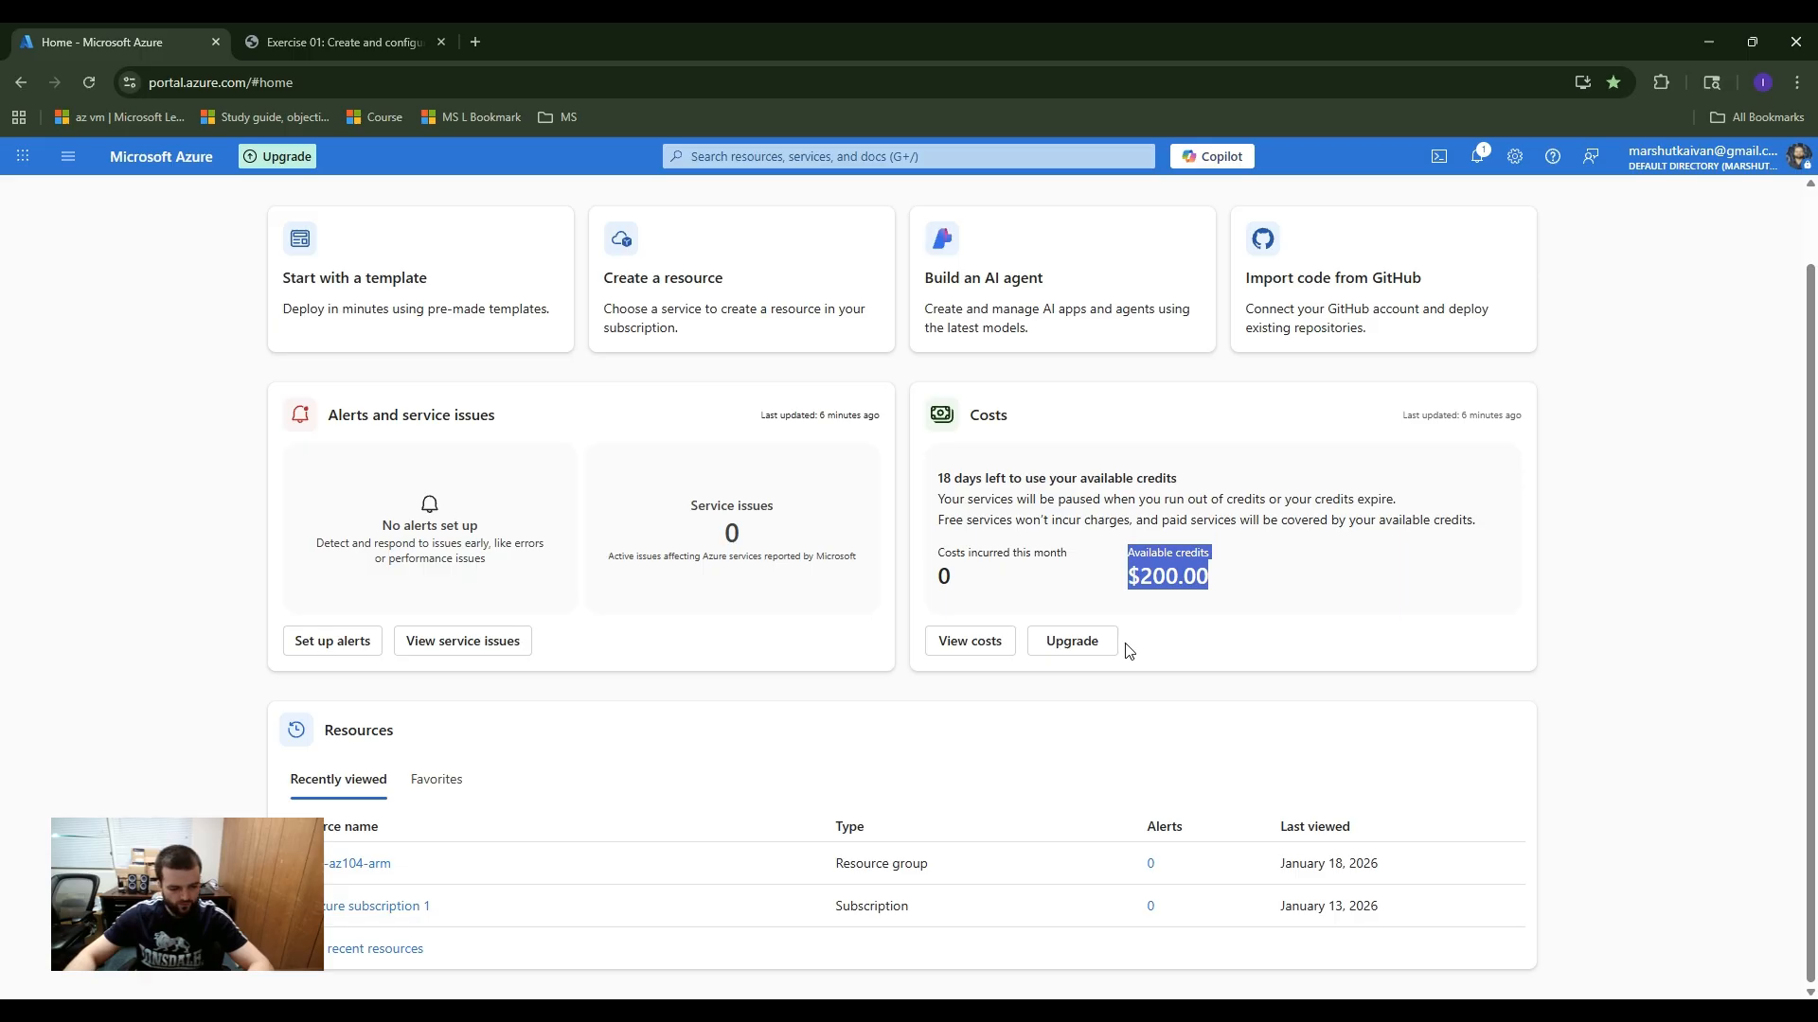
pyautogui.scroll(1, 1128, 650)
pyautogui.moveTo(1215, 674); pyautogui.dragTo(1115, 642)
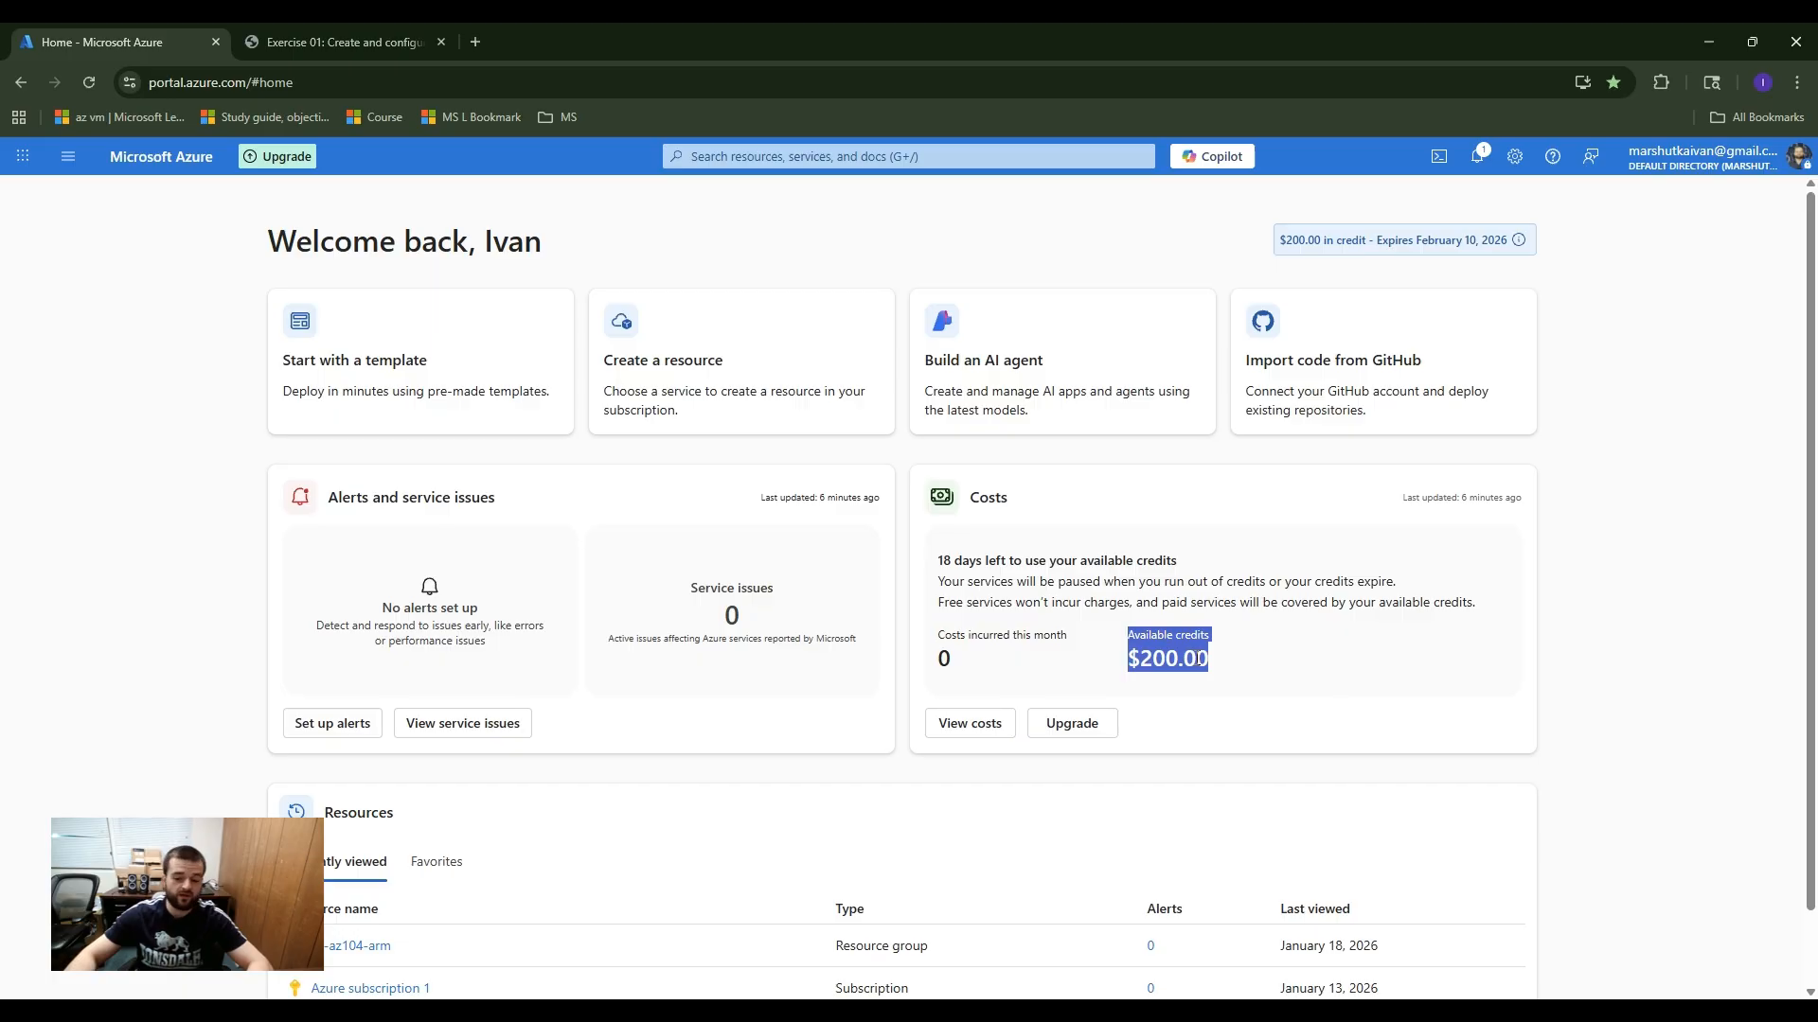
pyautogui.moveTo(1235, 673); pyautogui.dragTo(1120, 633)
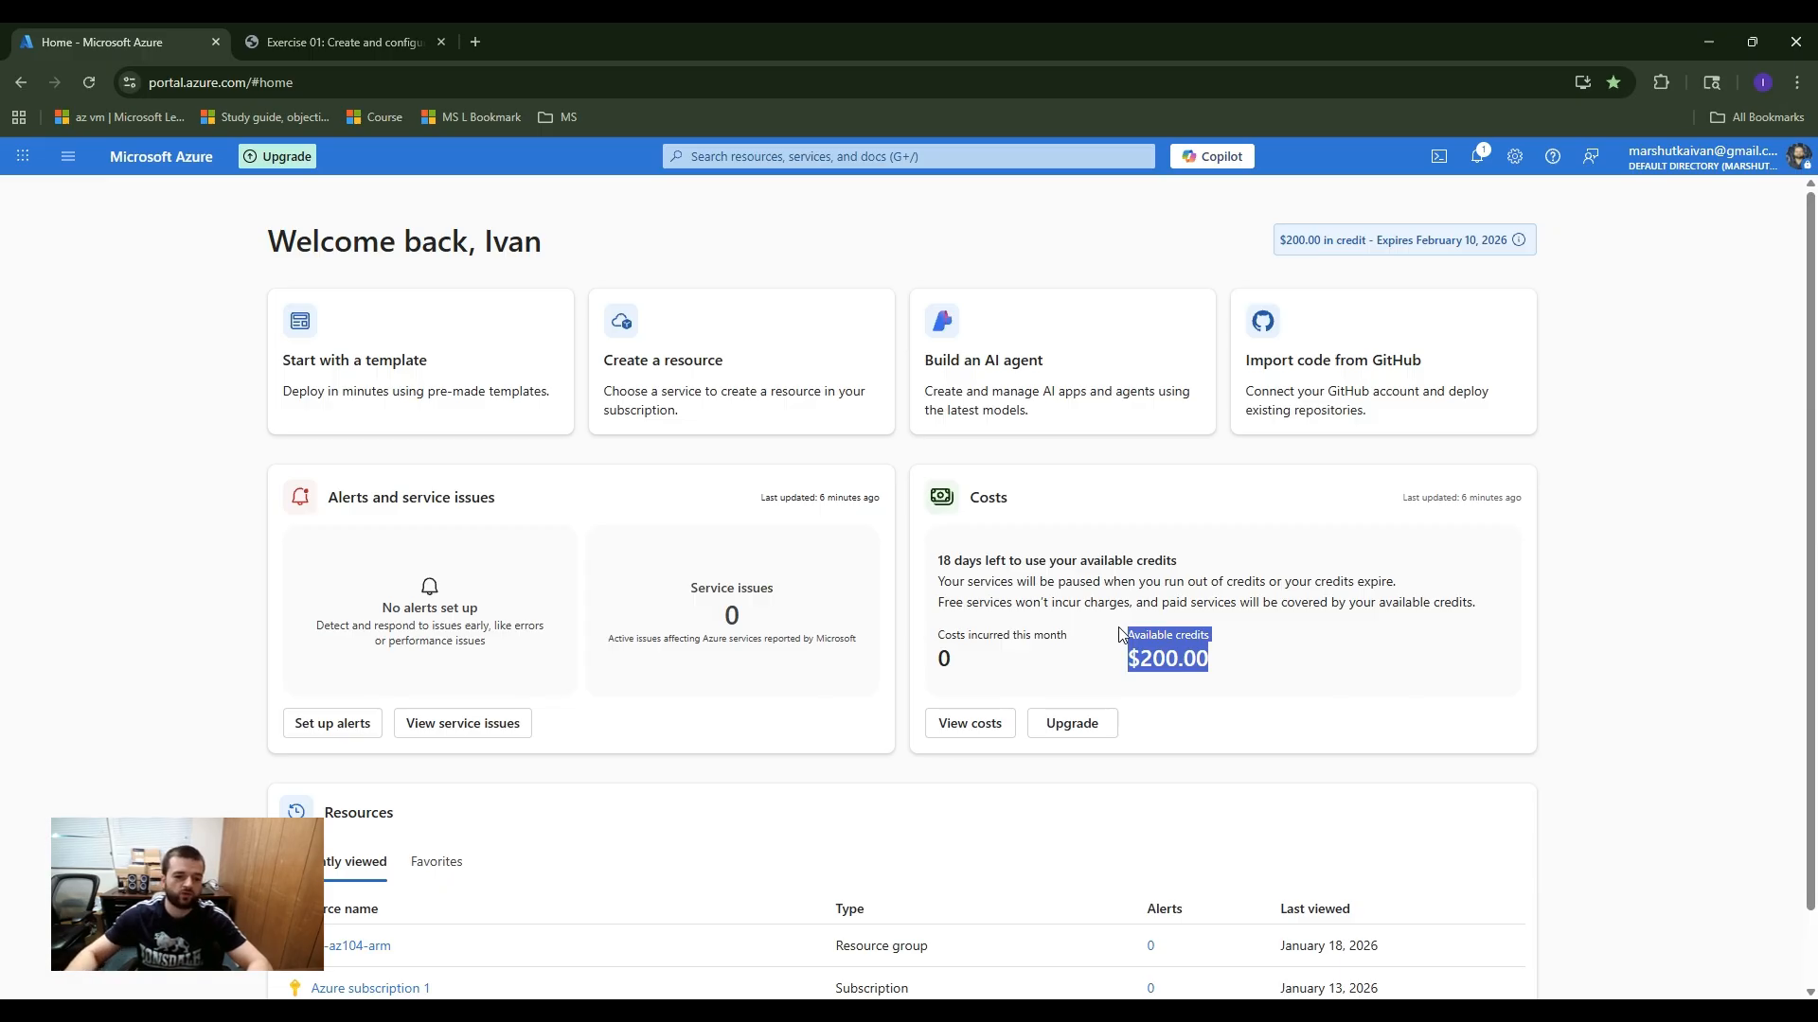
# Step: Check the first exercise instructions, find the Virtual networks service in the Azure portal and start creating a virtual network
pyautogui.click(325, 40)
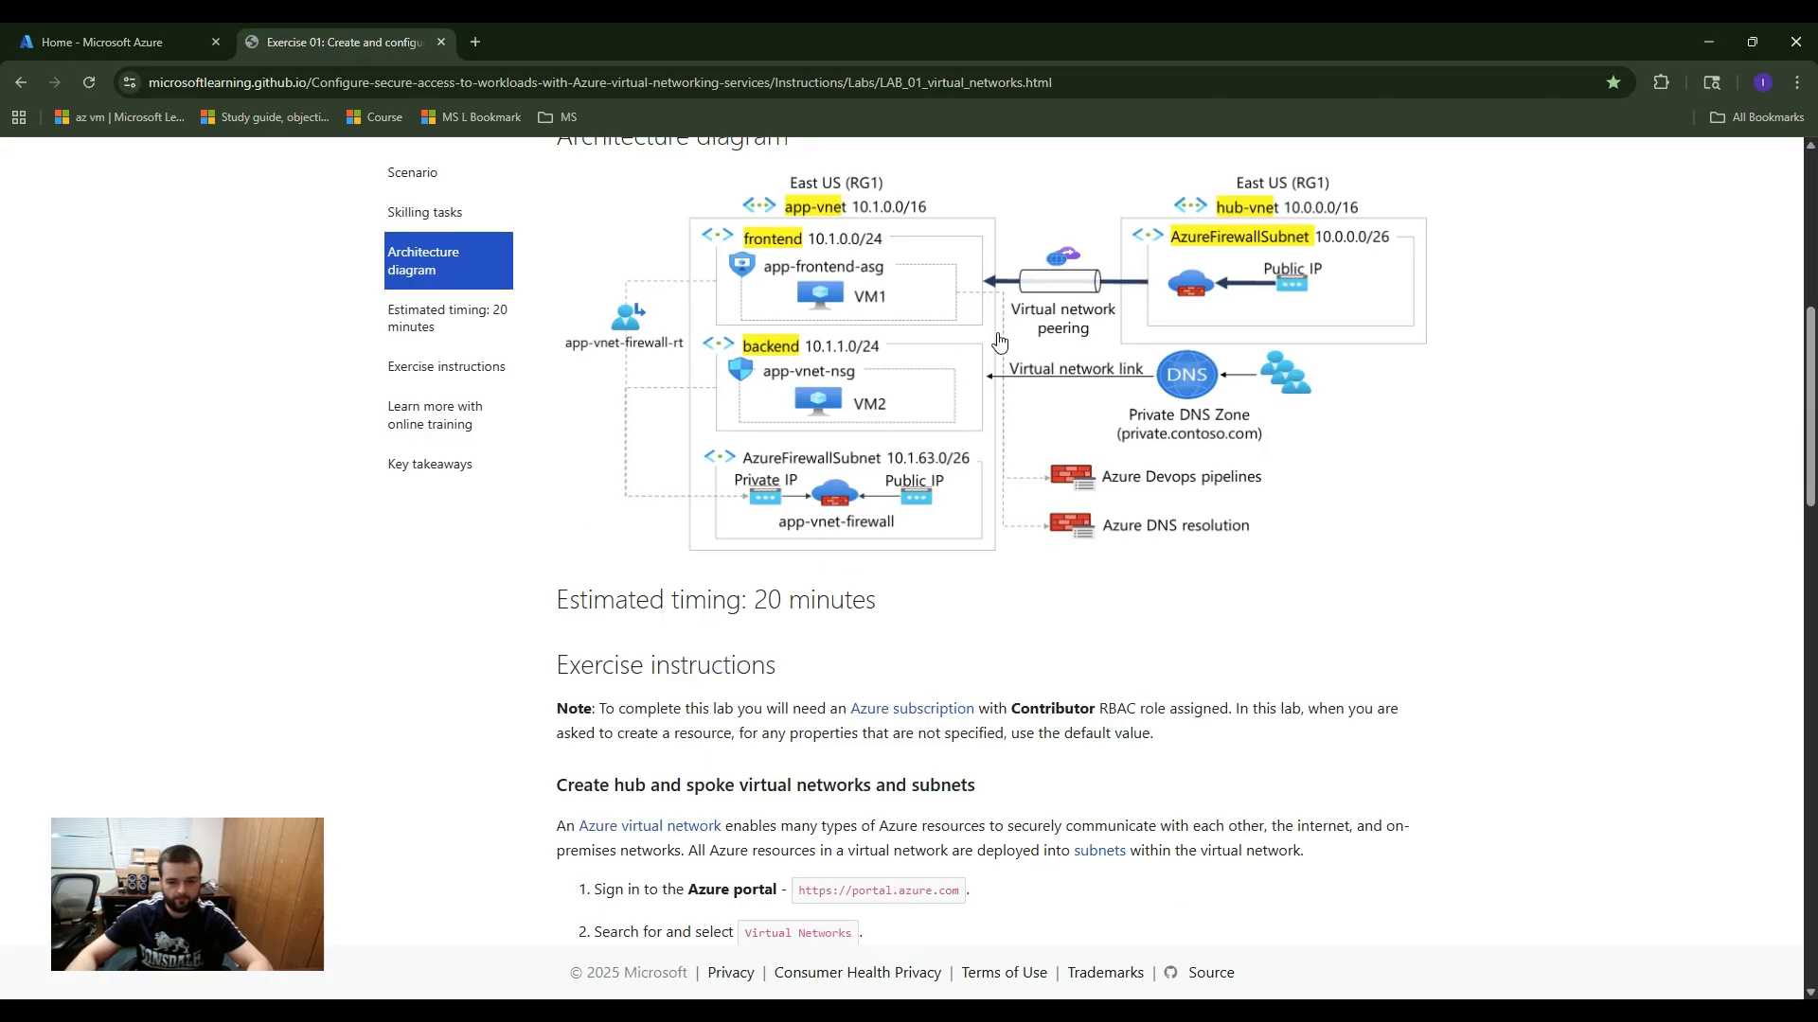
pyautogui.scroll(4, 994, 346)
pyautogui.scroll(-6, 984, 350)
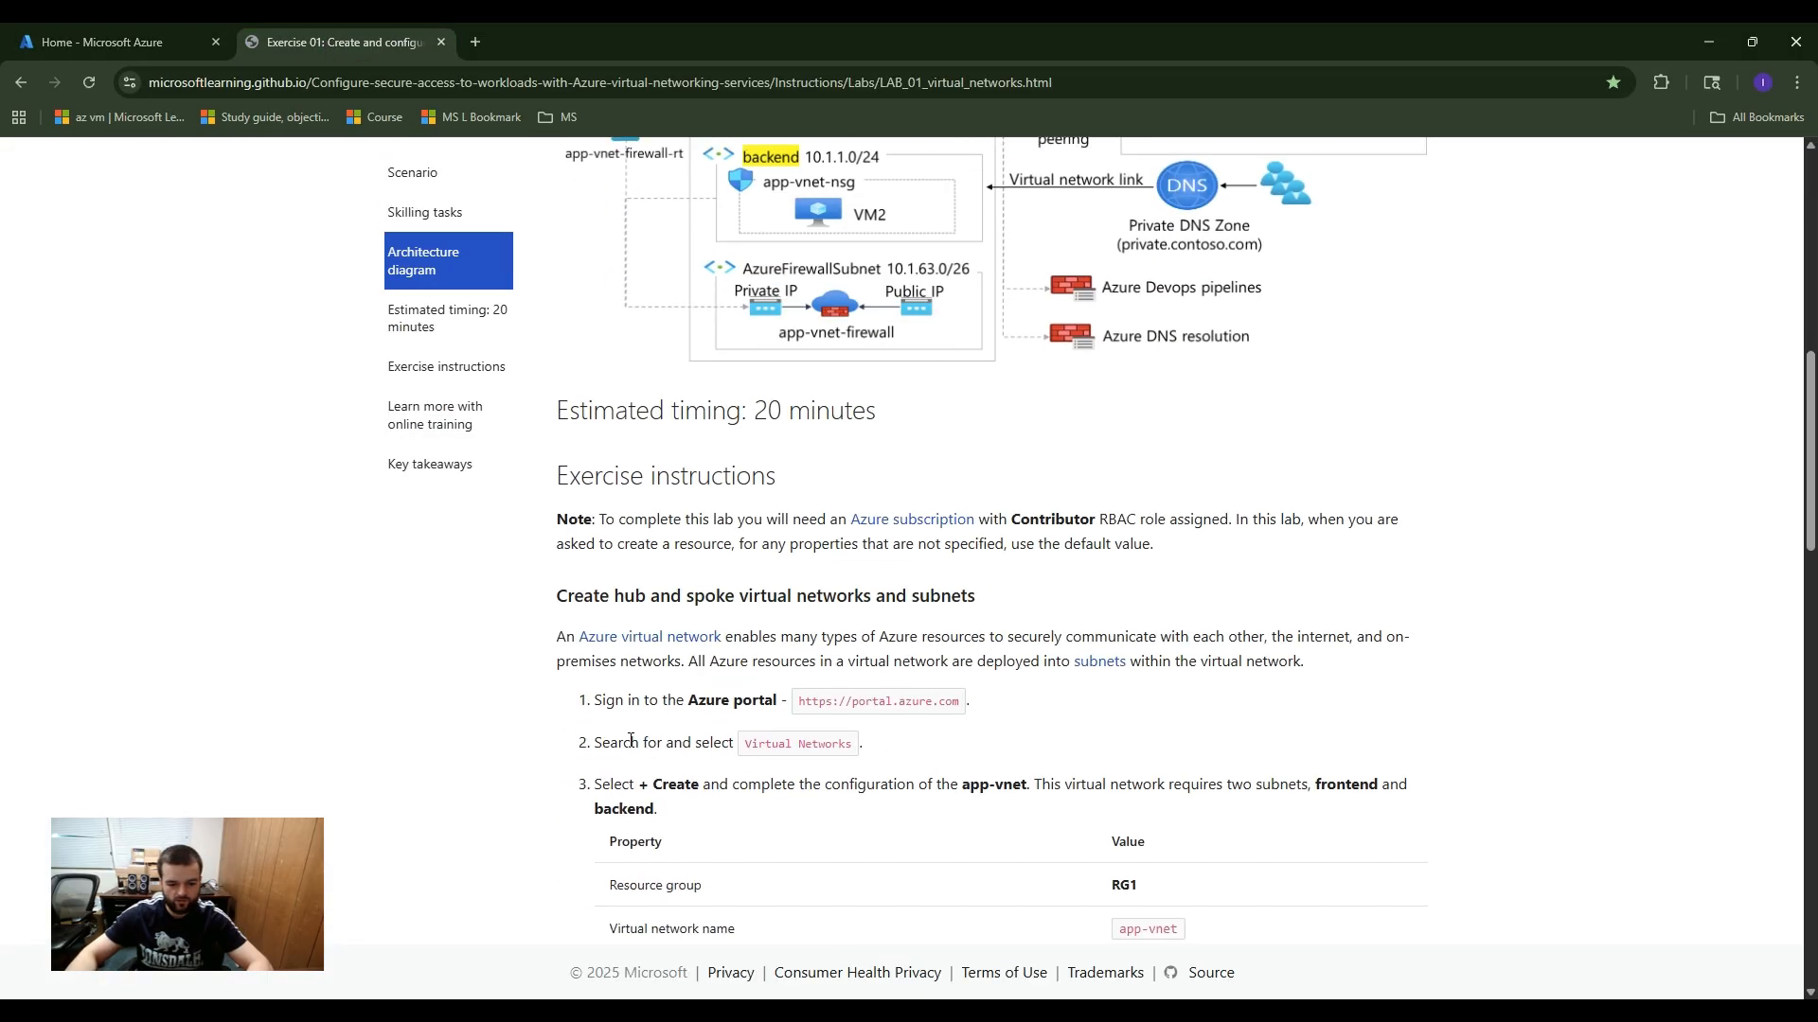
pyautogui.moveTo(686, 706); pyautogui.dragTo(741, 744)
pyautogui.click(900, 759)
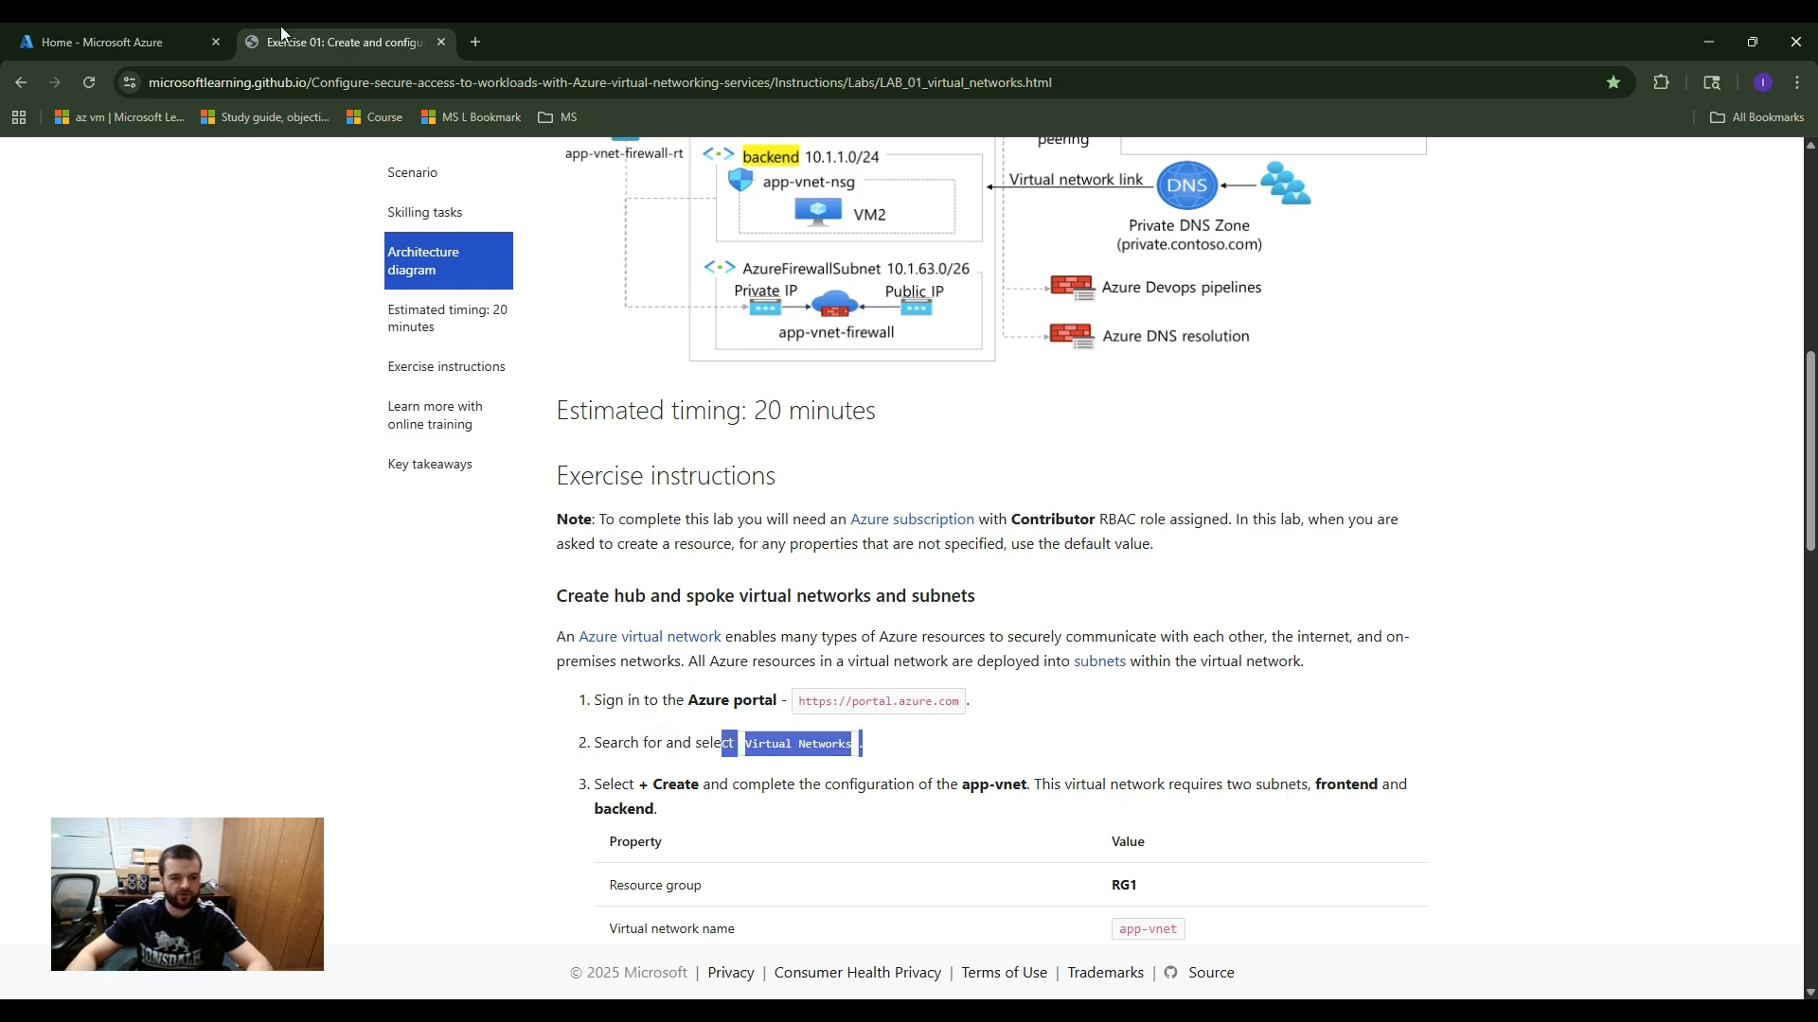
pyautogui.click(161, 32)
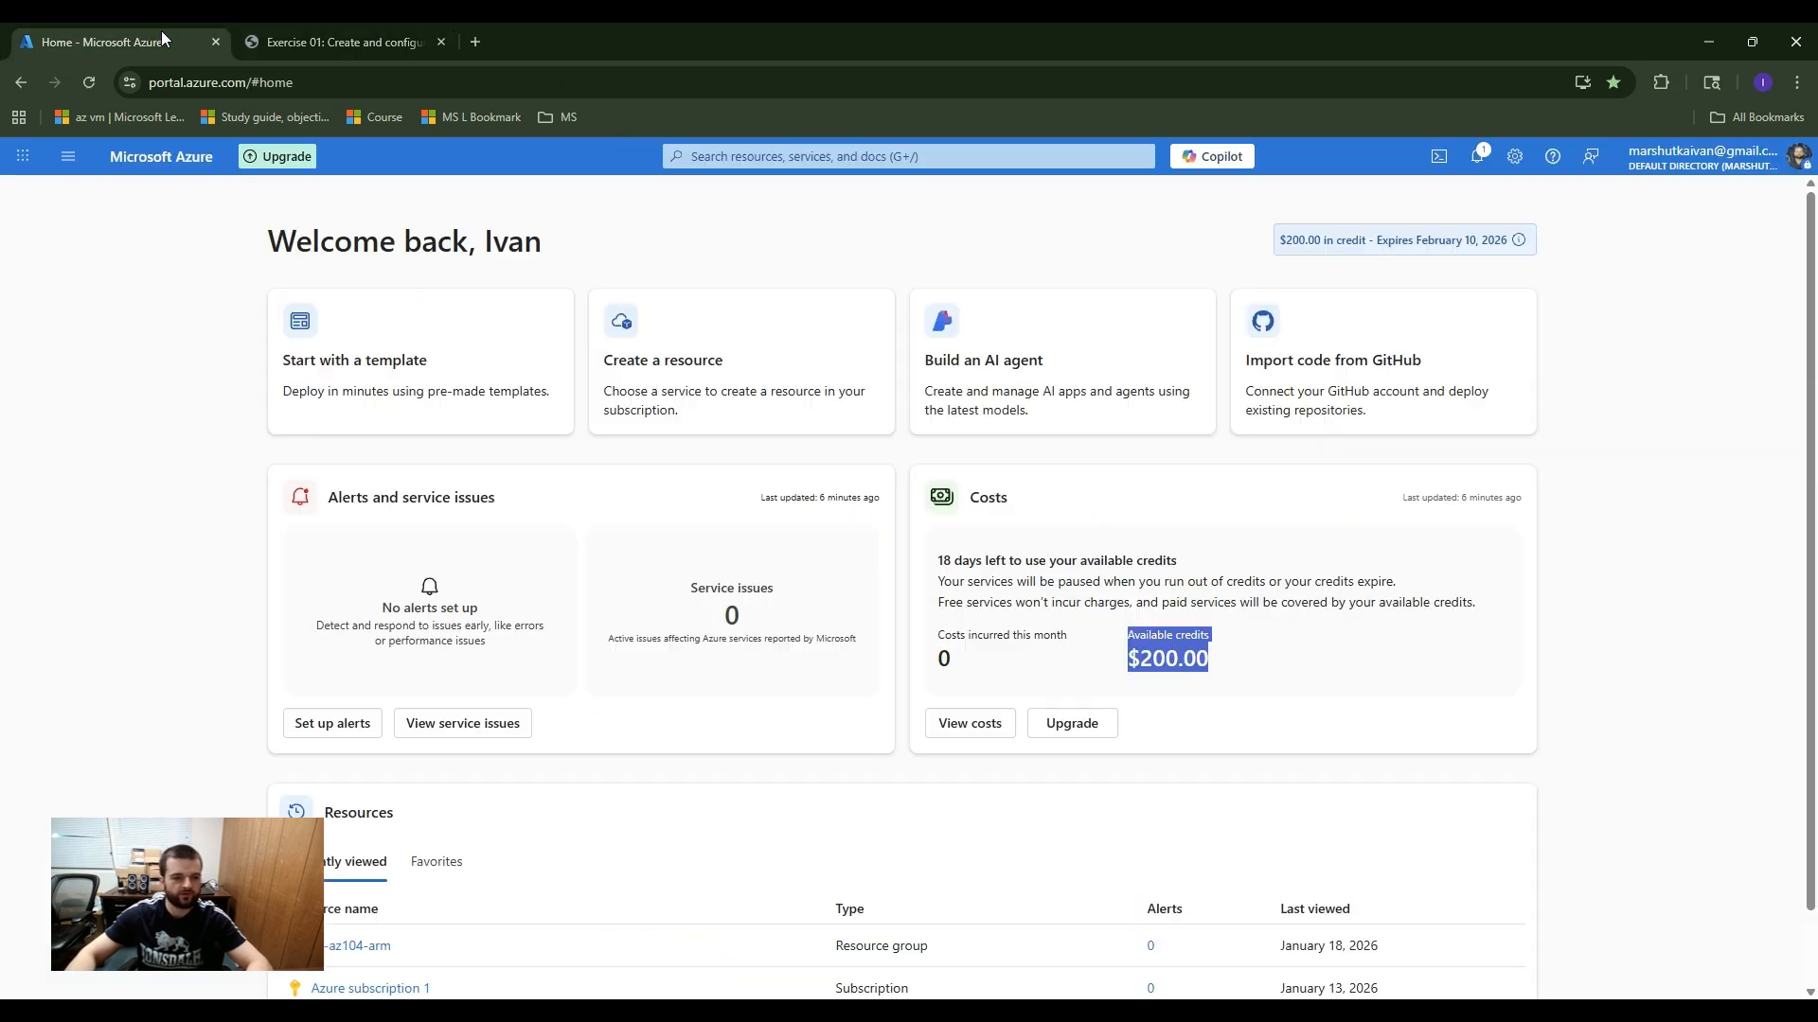
pyautogui.click(784, 156)
pyautogui.write('vir')
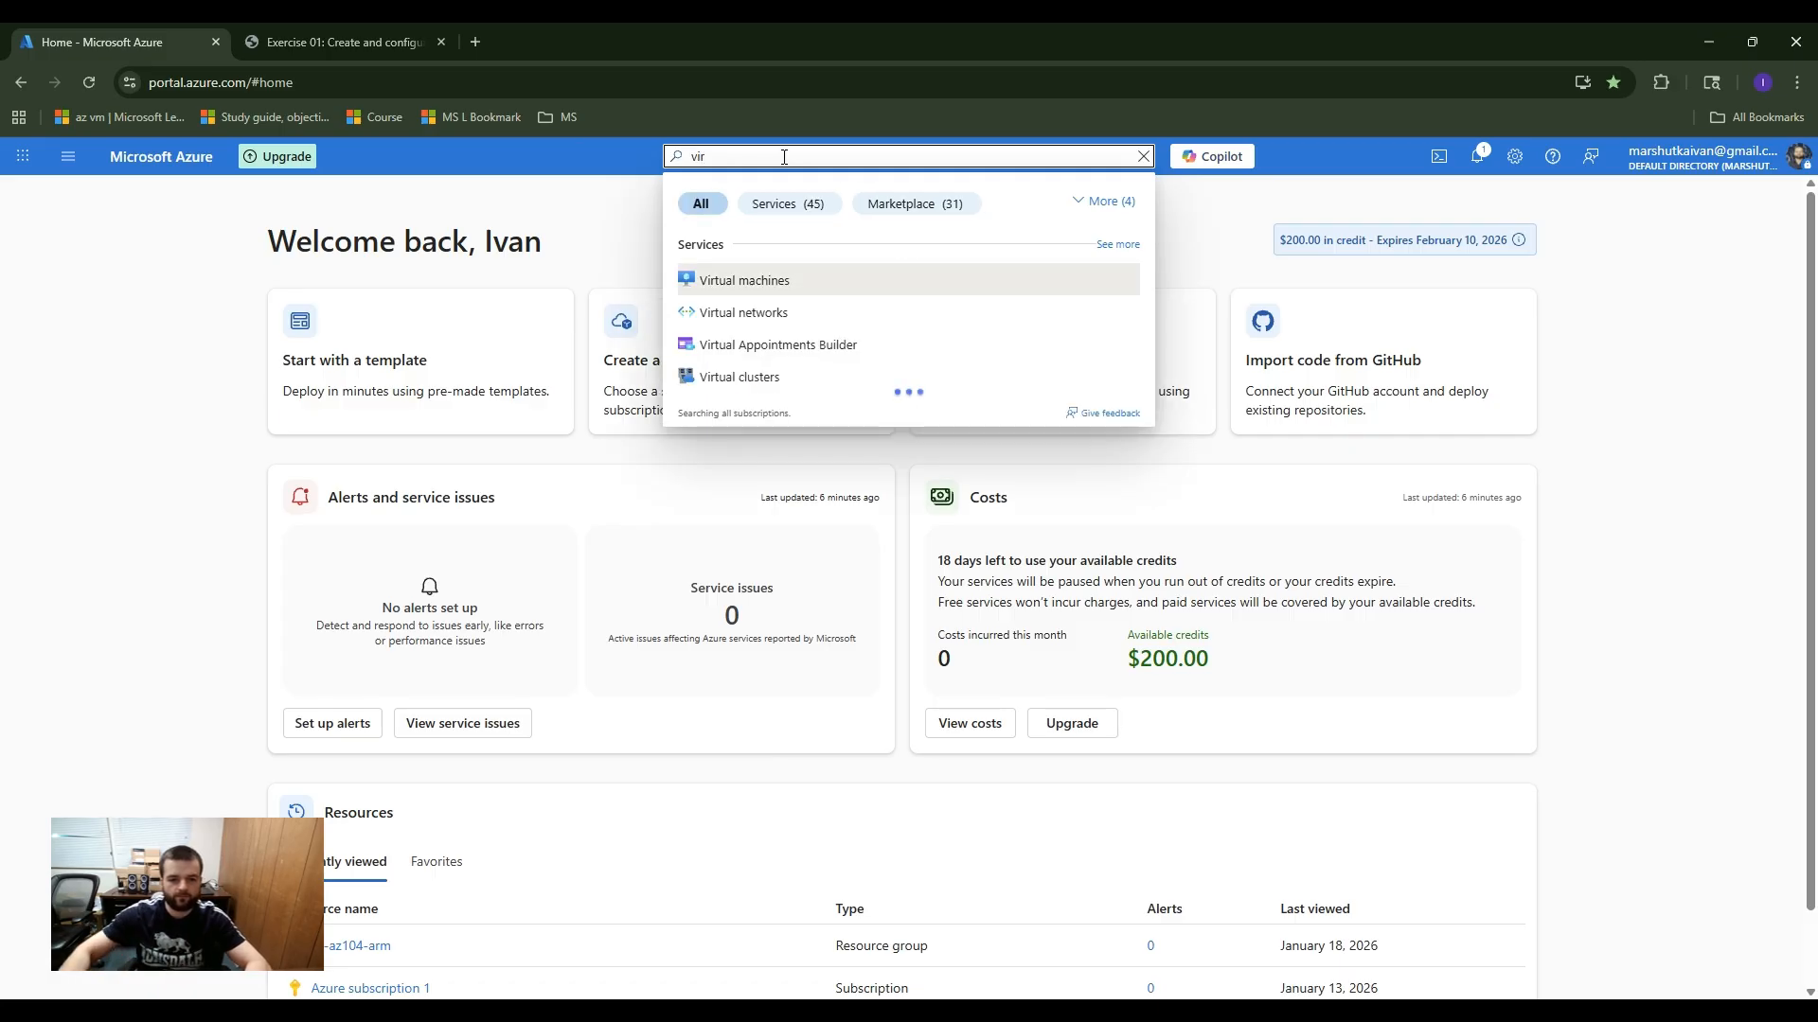
pyautogui.click(791, 316)
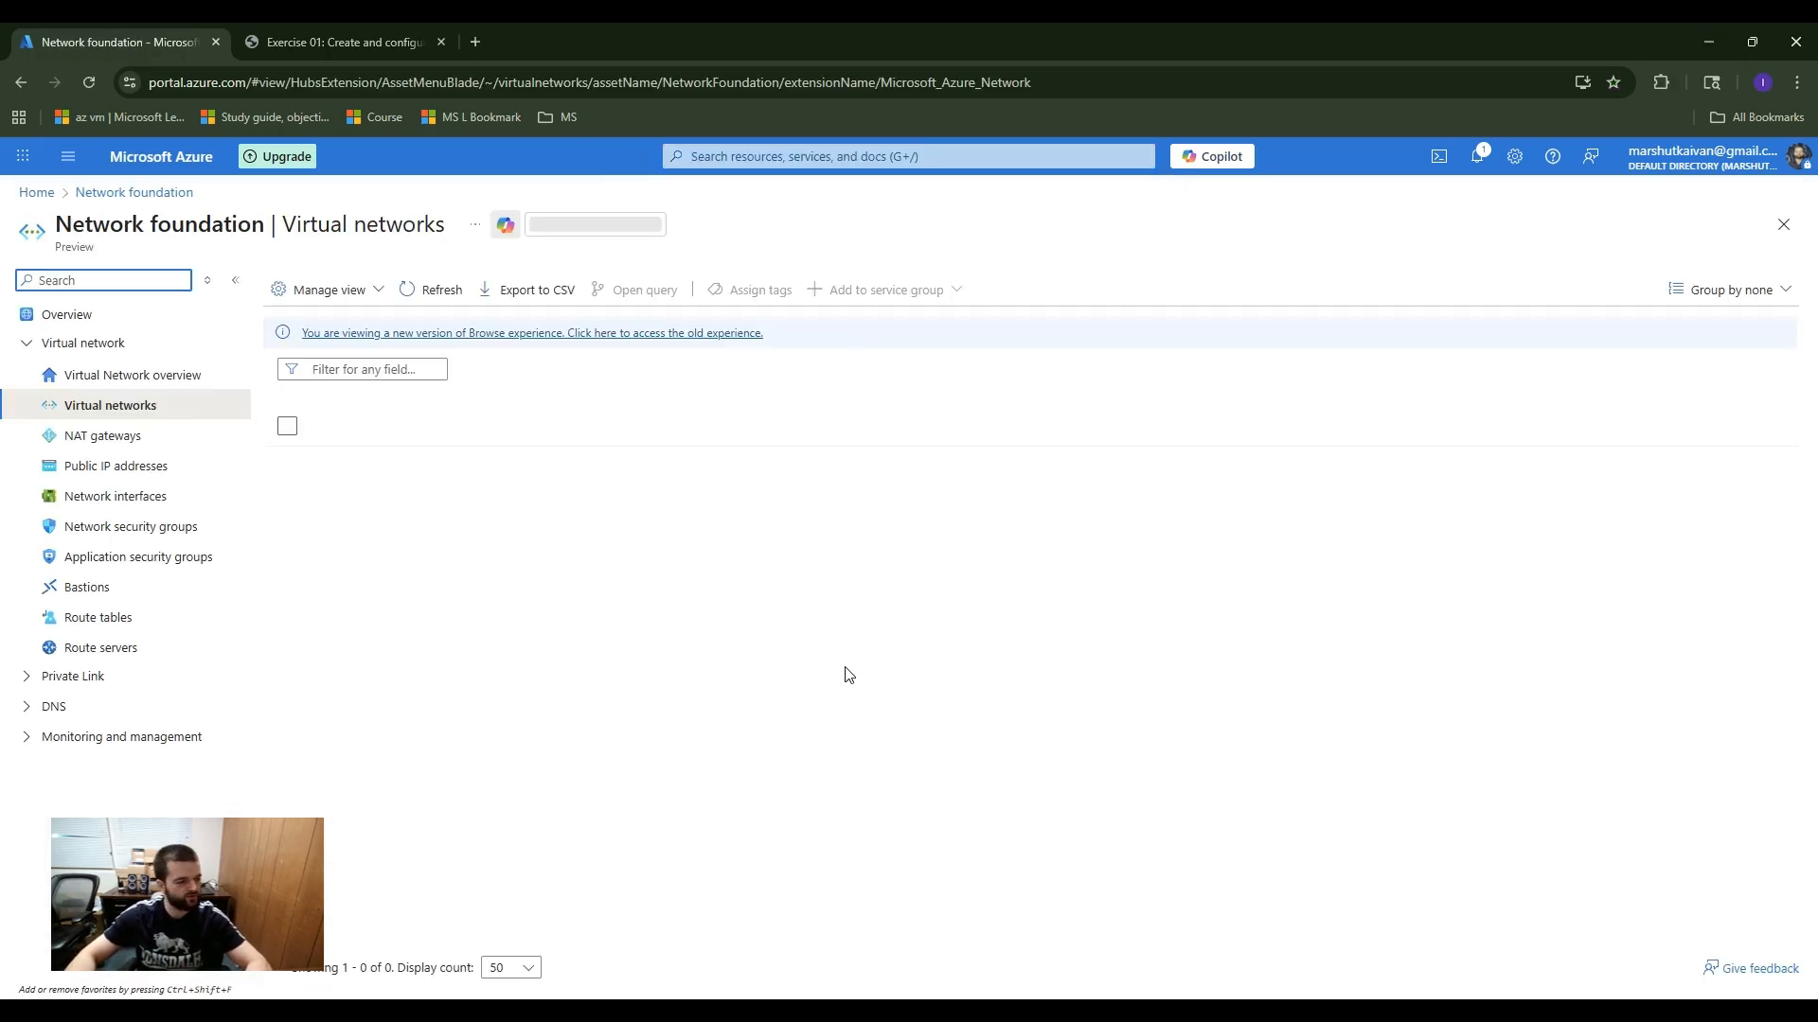
pyautogui.click(1043, 768)
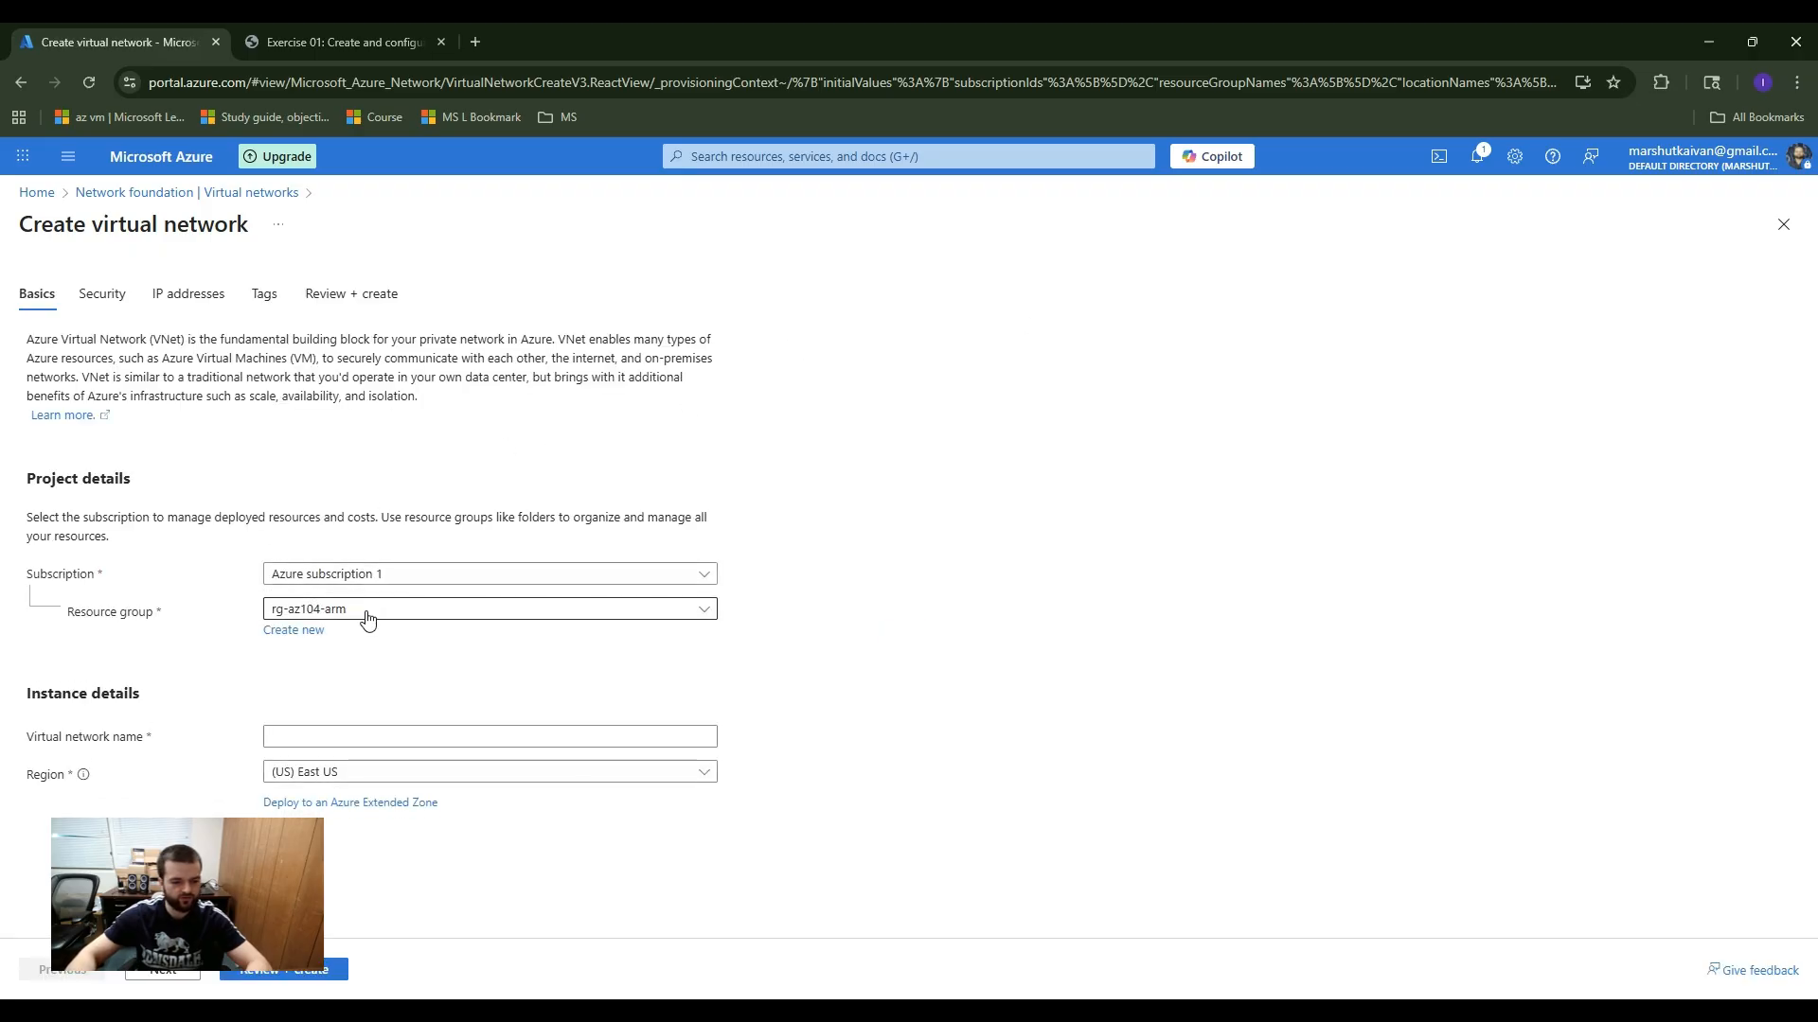
# Step: Create a new resource group named RG1 for the virtual network
pyautogui.click(303, 631)
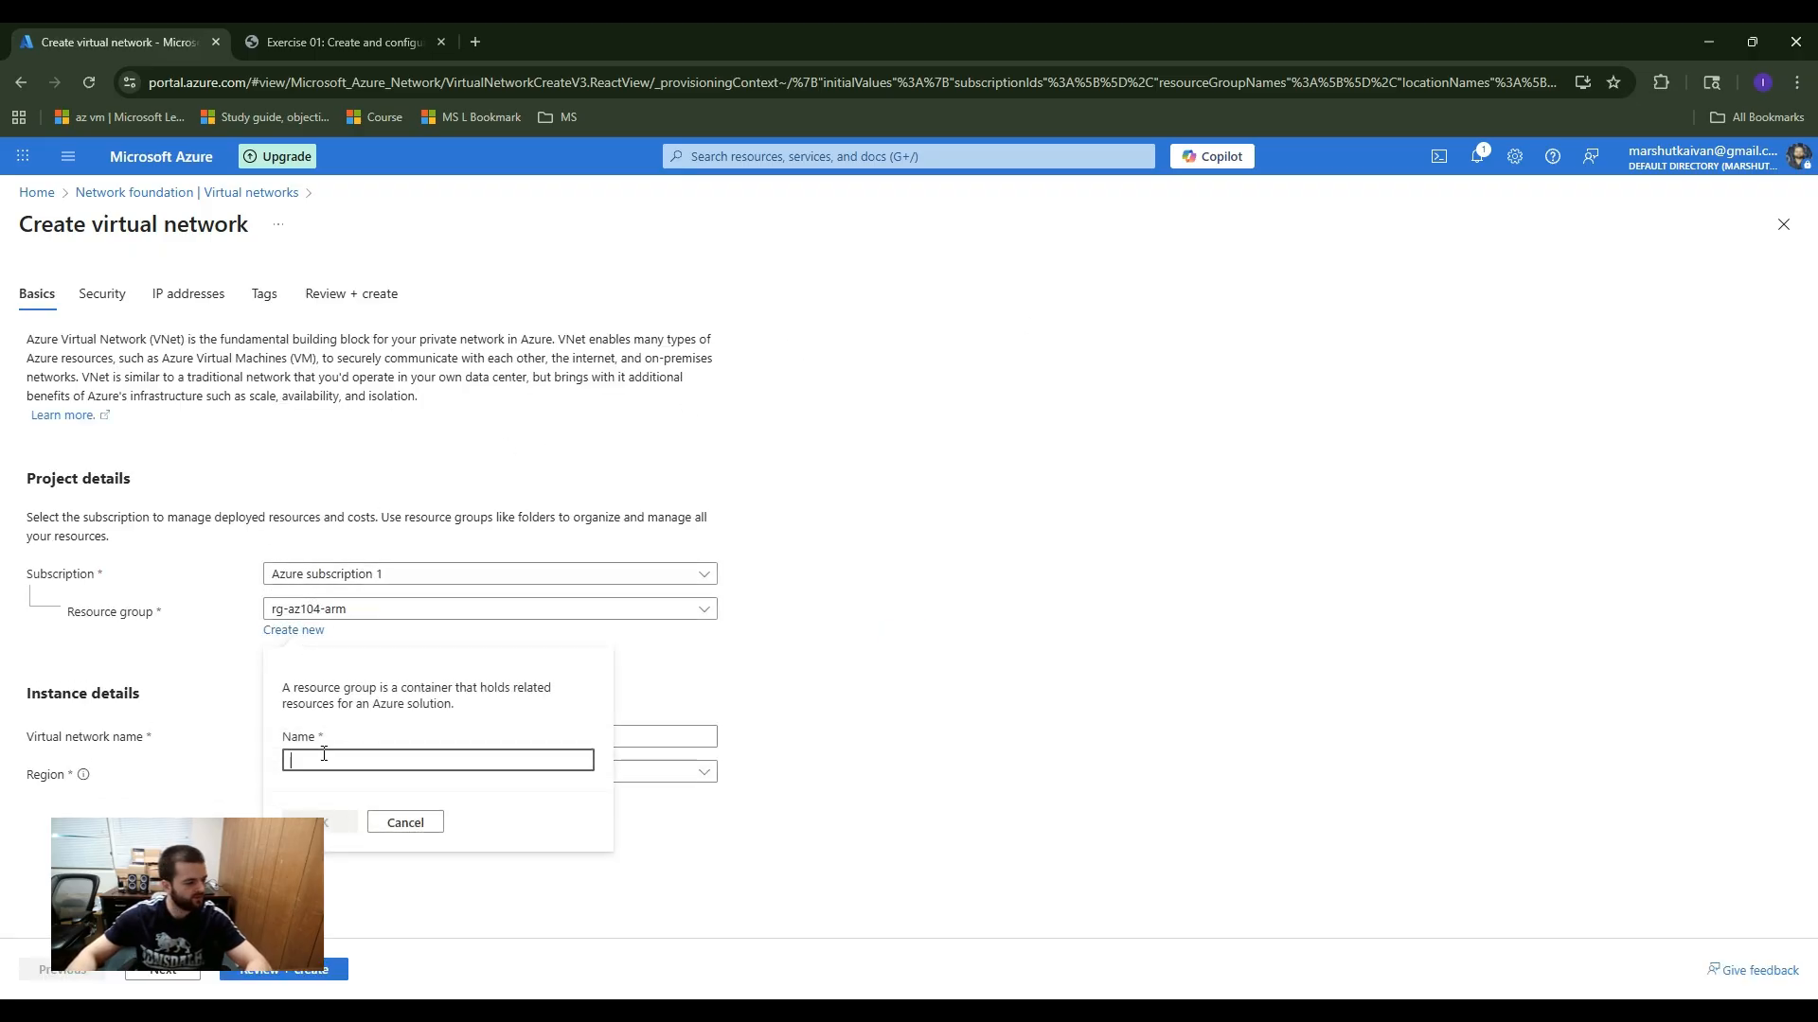
pyautogui.write('RG1')
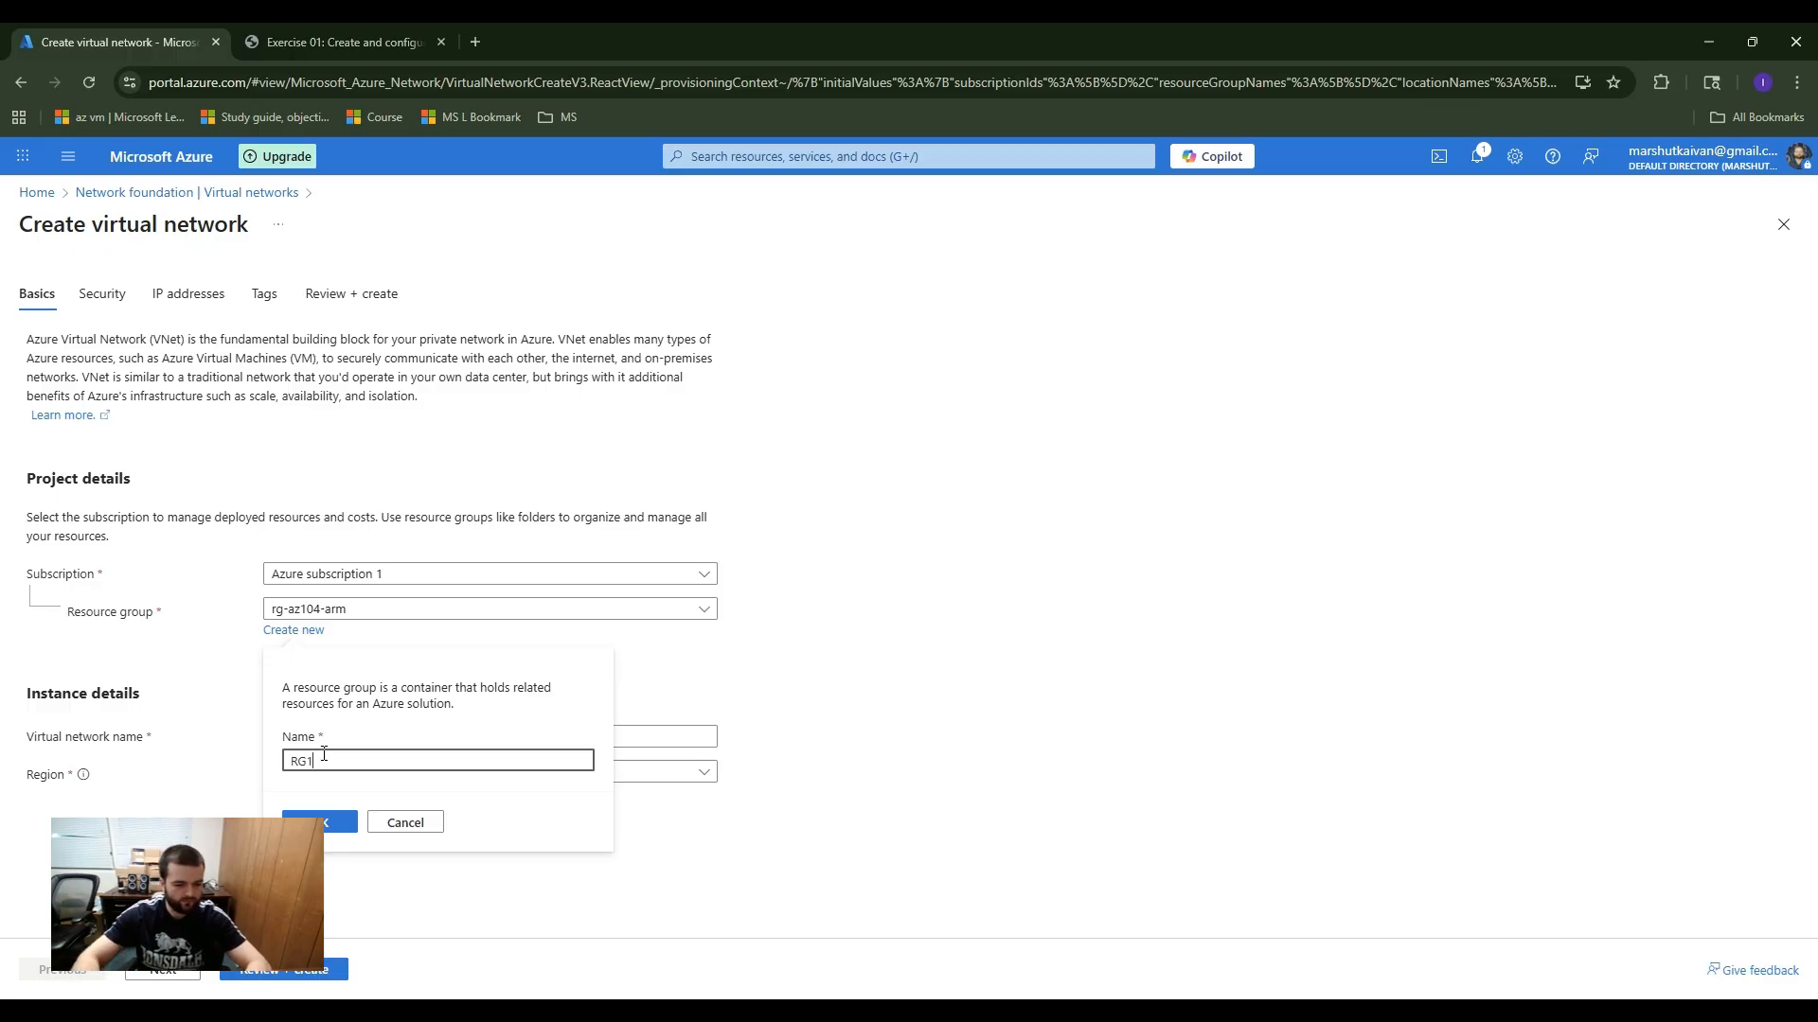
pyautogui.click(305, 822)
pyautogui.click(321, 746)
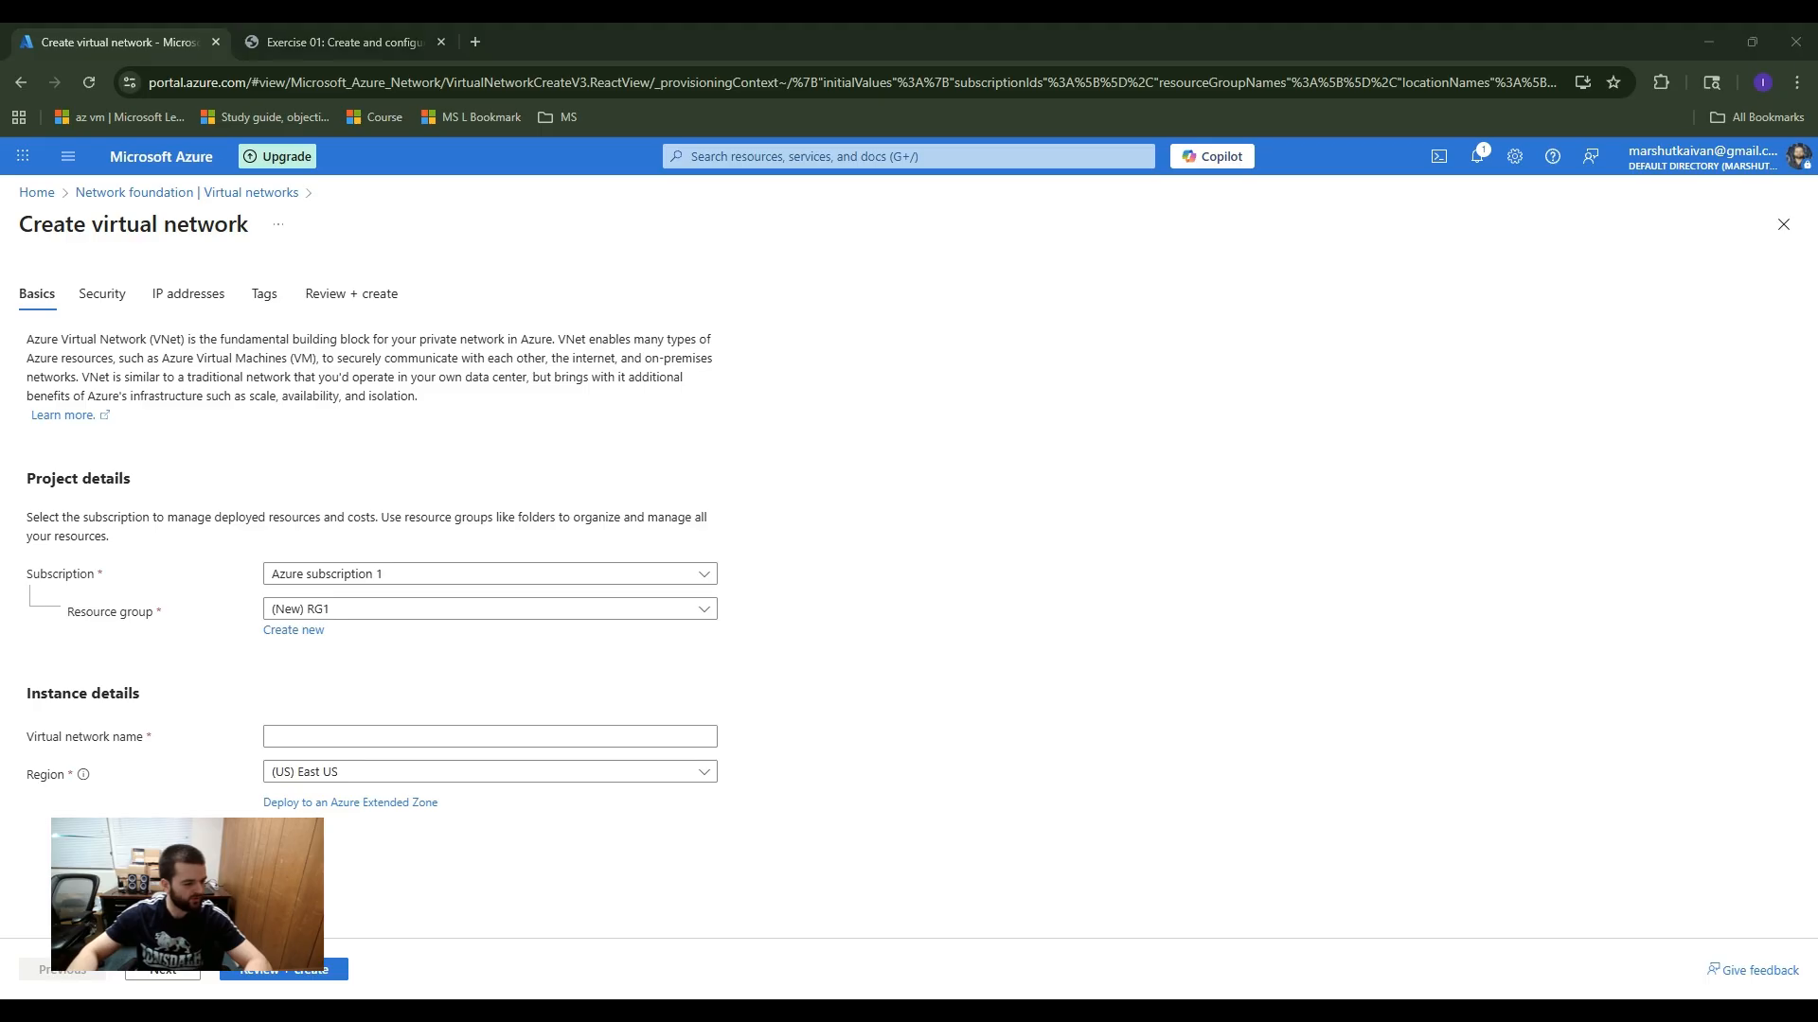
pyautogui.click(418, 738)
pyautogui.hotkey('ctrl', 'v')
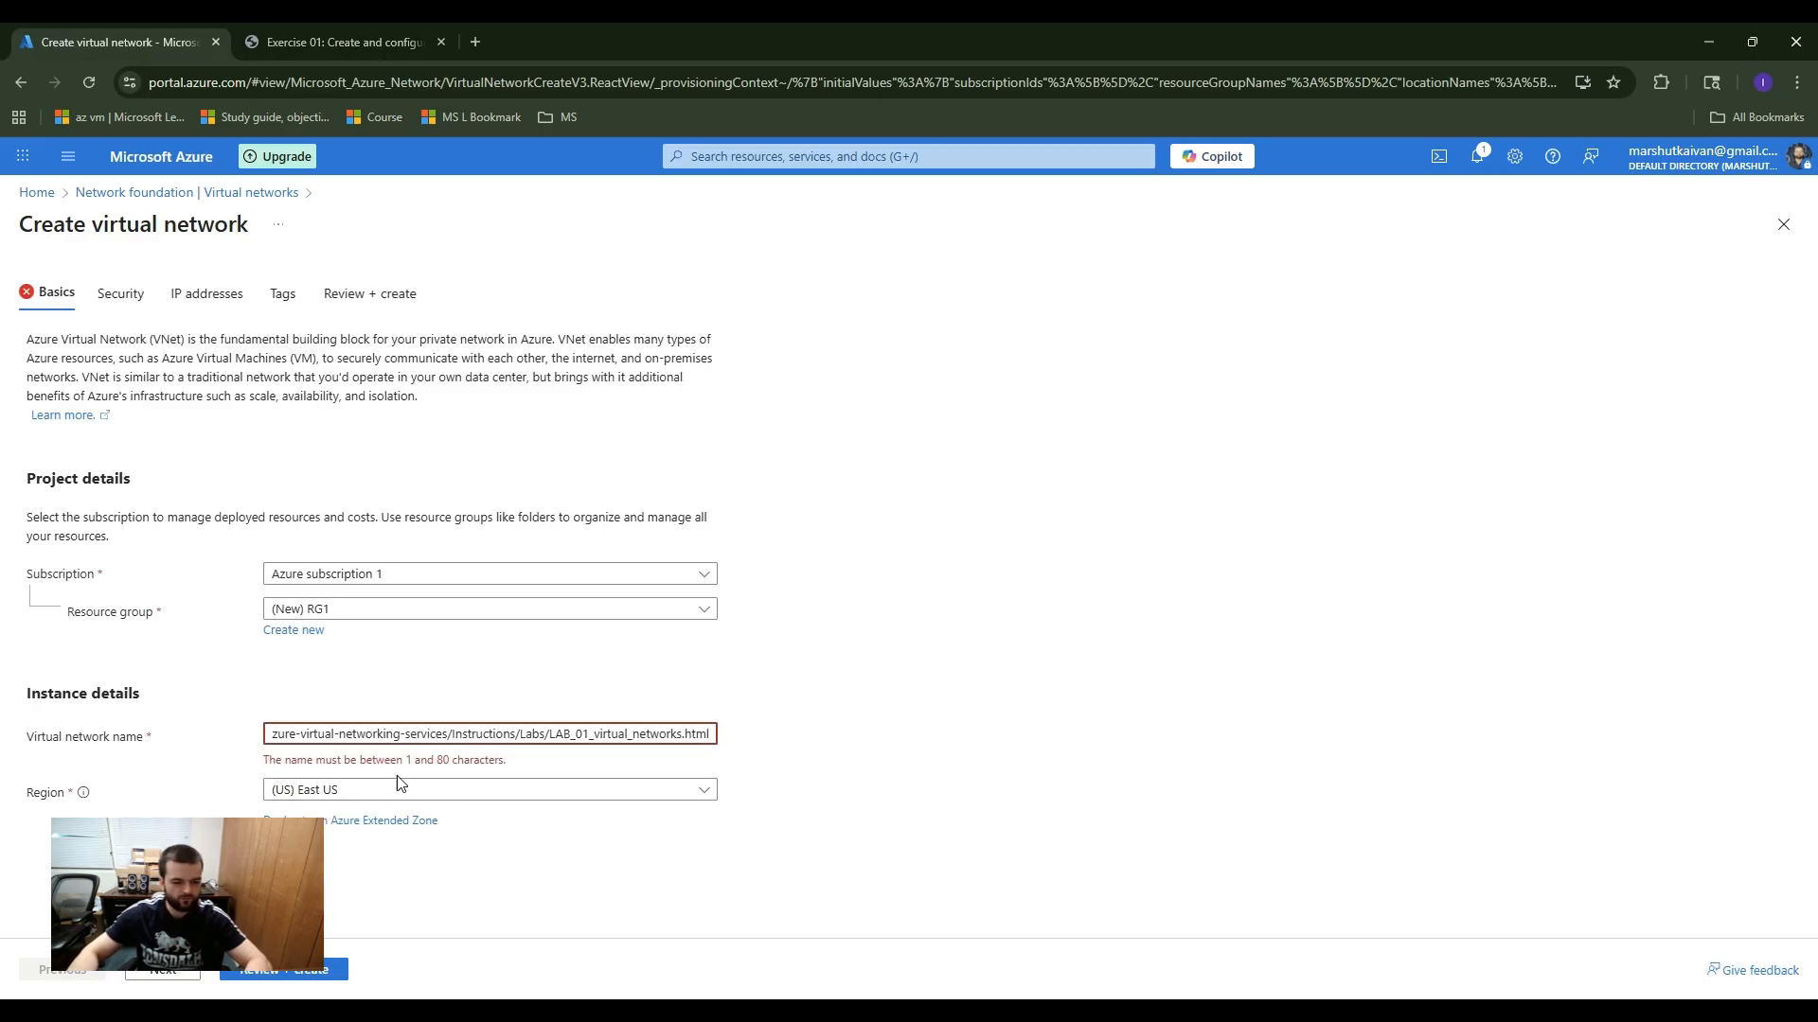
pyautogui.hotkey('ctrl', 'a')
pyautogui.press('BackSpace')
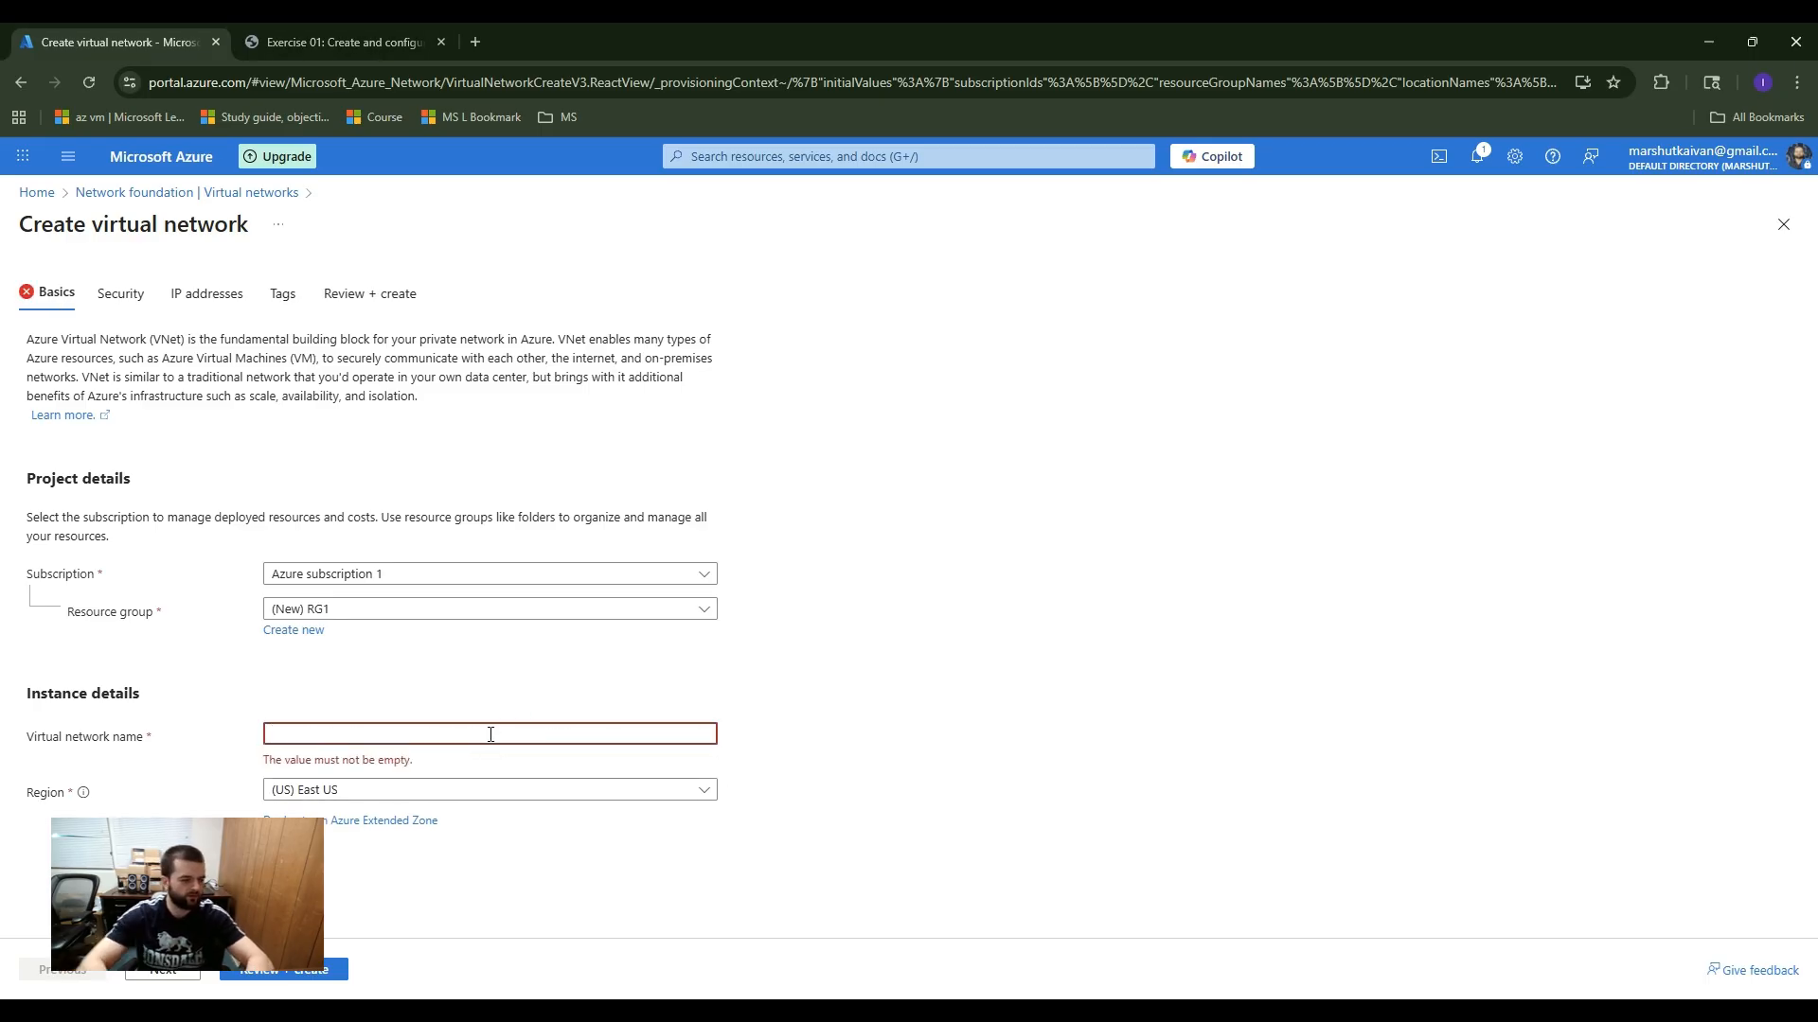
# Step: Name the virtual network app-vnet, leave the security options at their defaults and proceed to the IP address settings
pyautogui.write('app-vnet')
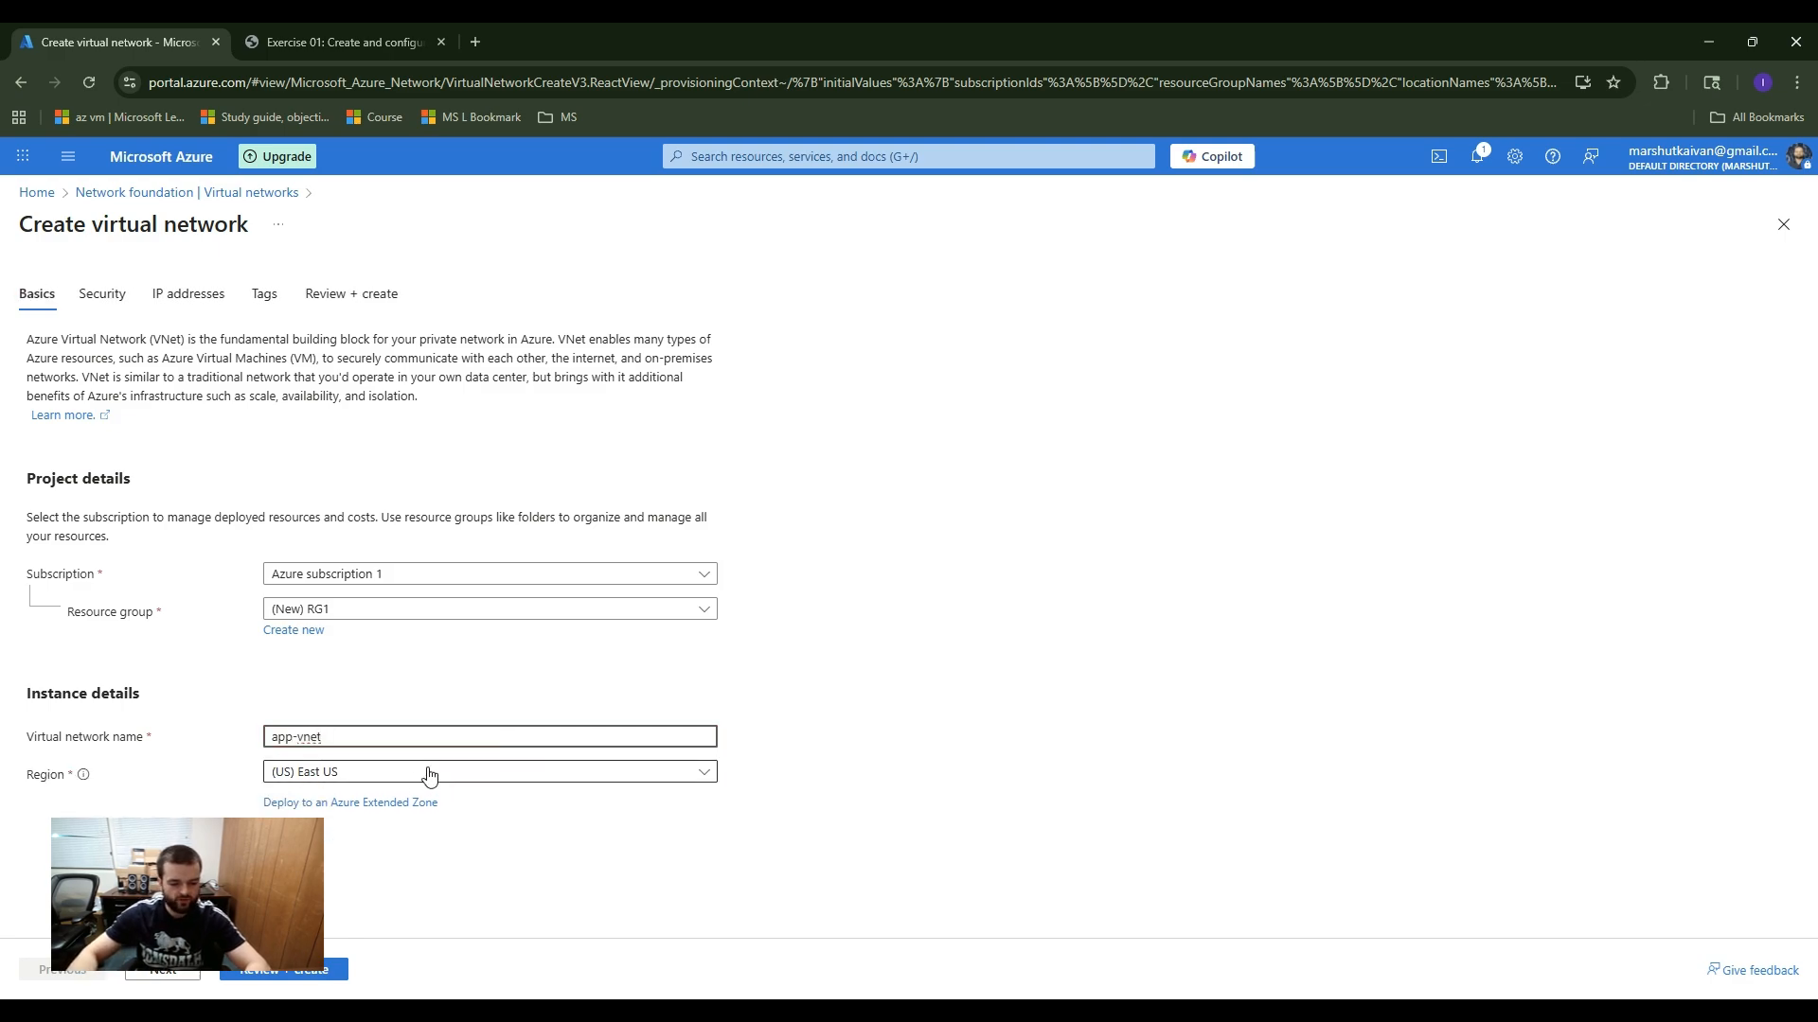
pyautogui.click(183, 971)
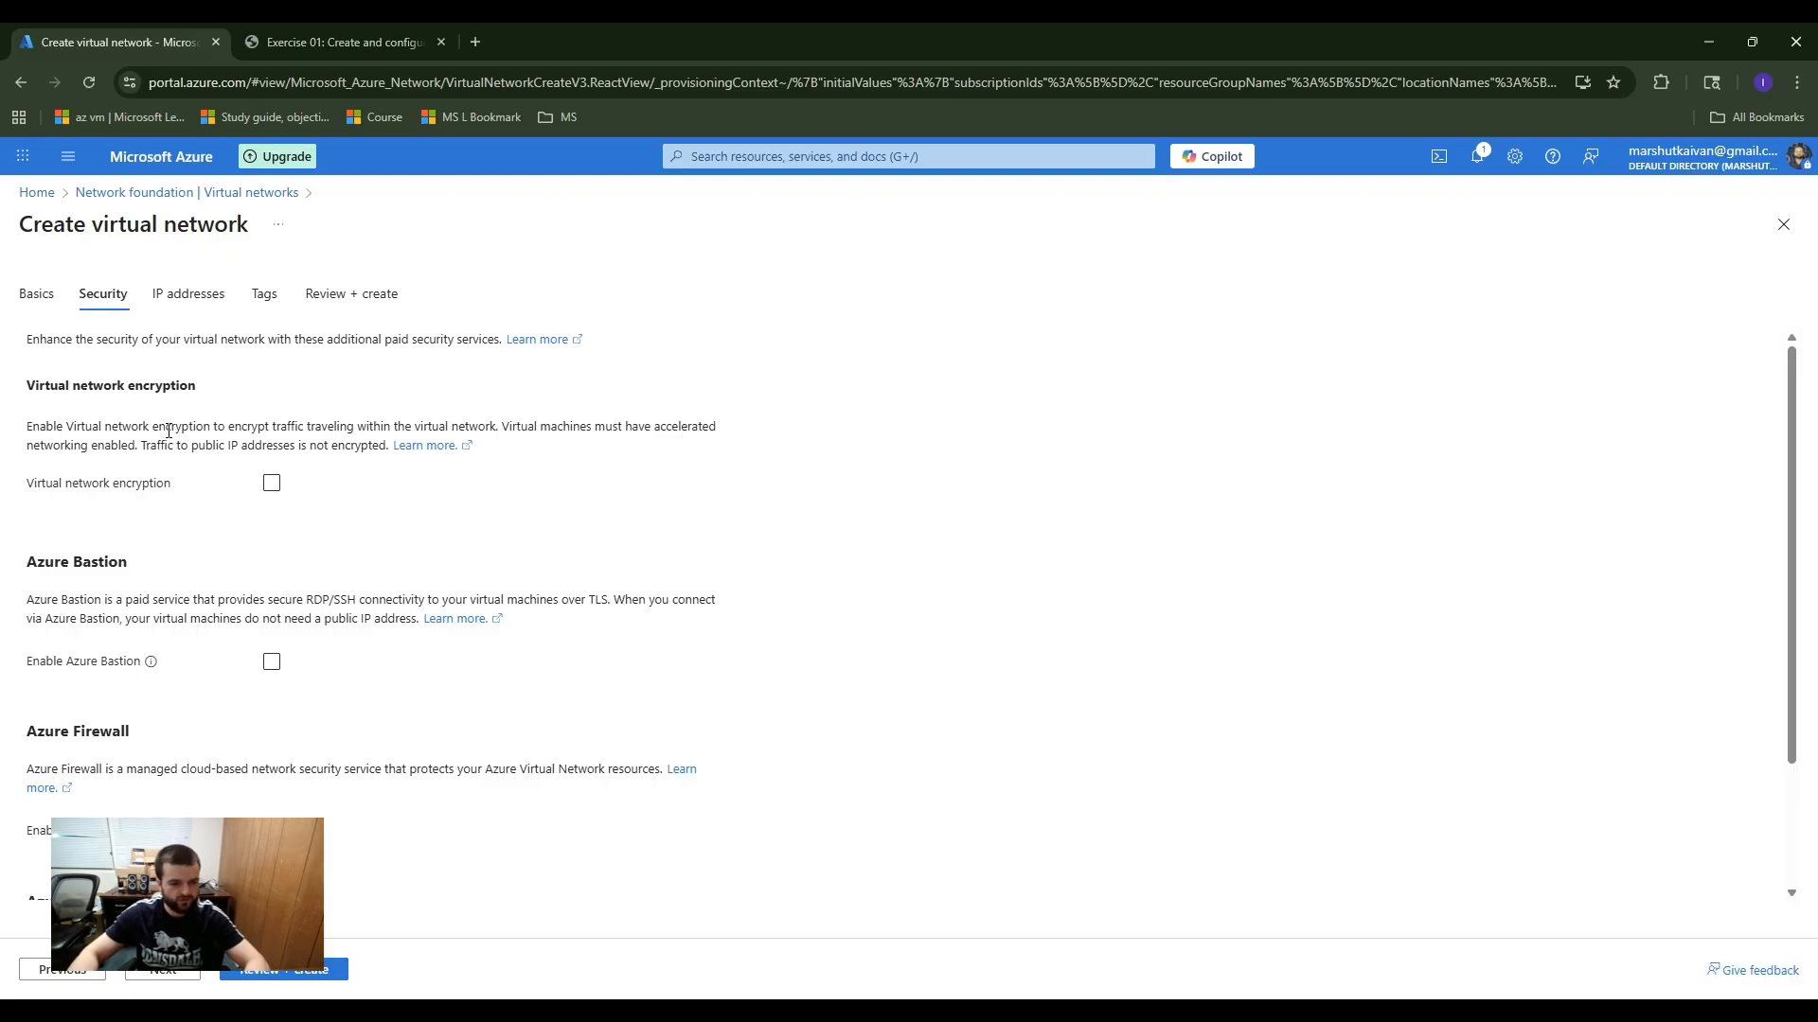
pyautogui.scroll(-2, 211, 382)
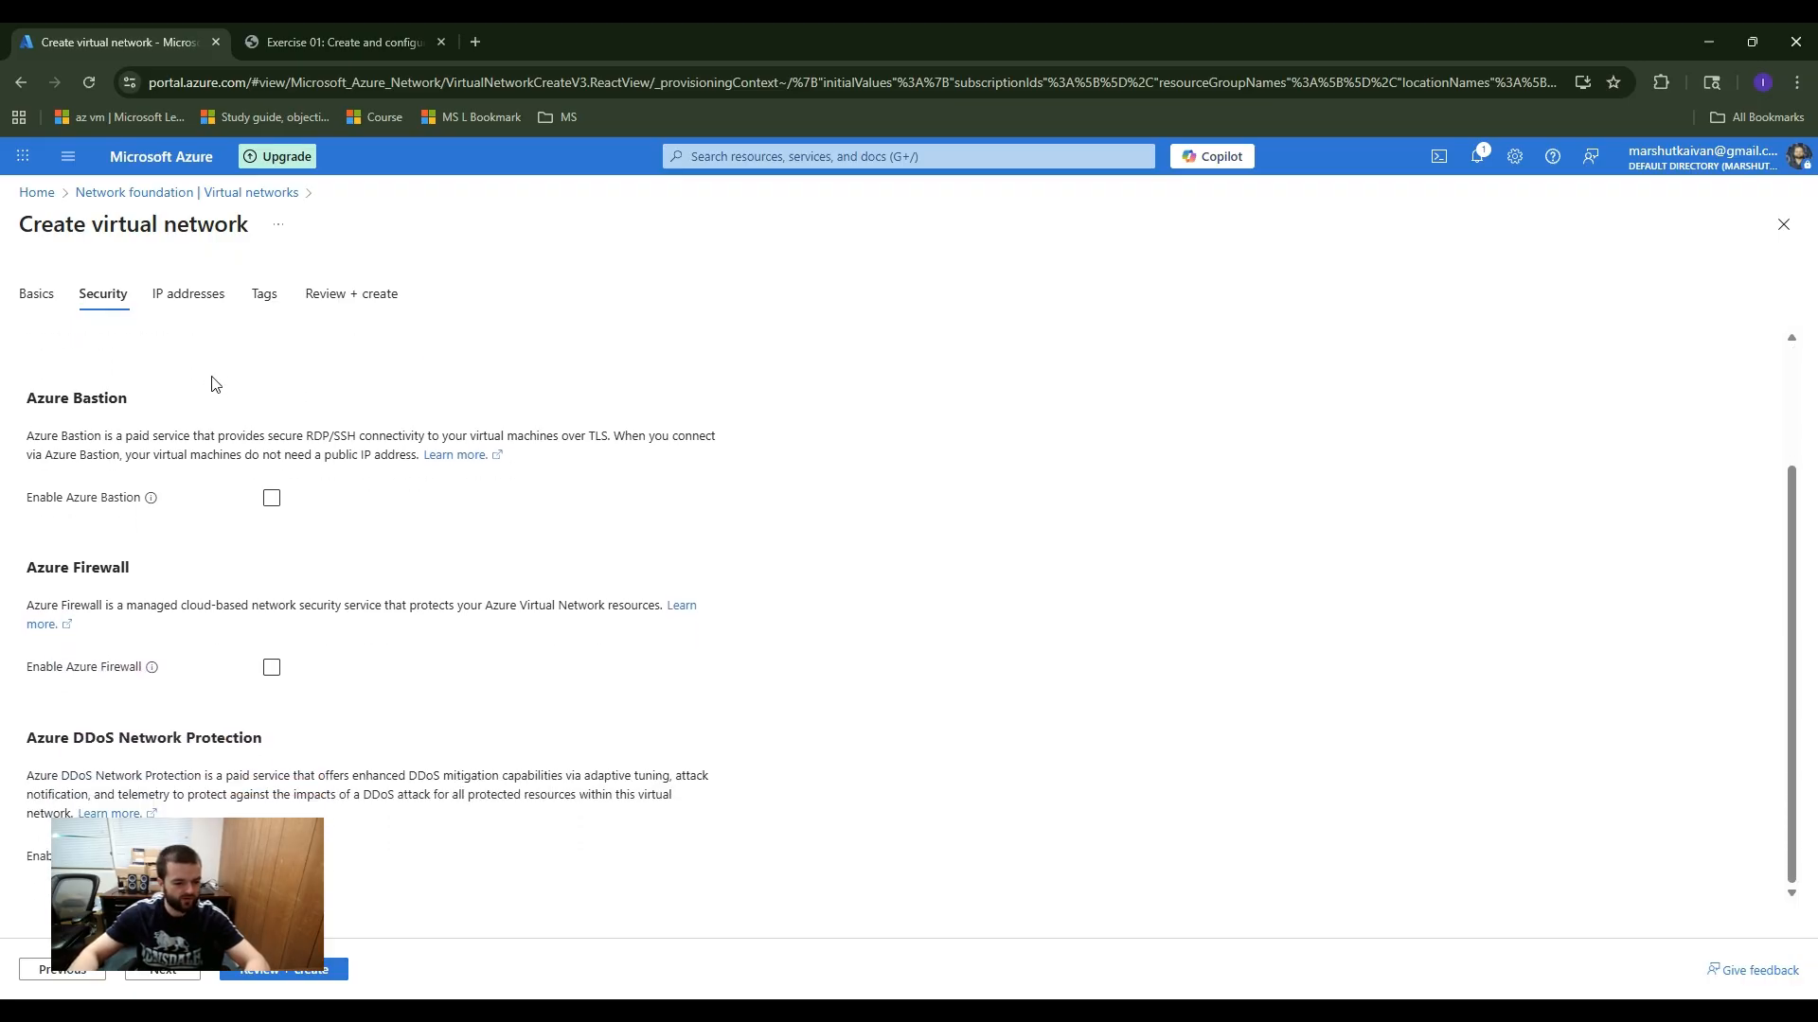
pyautogui.click(151, 975)
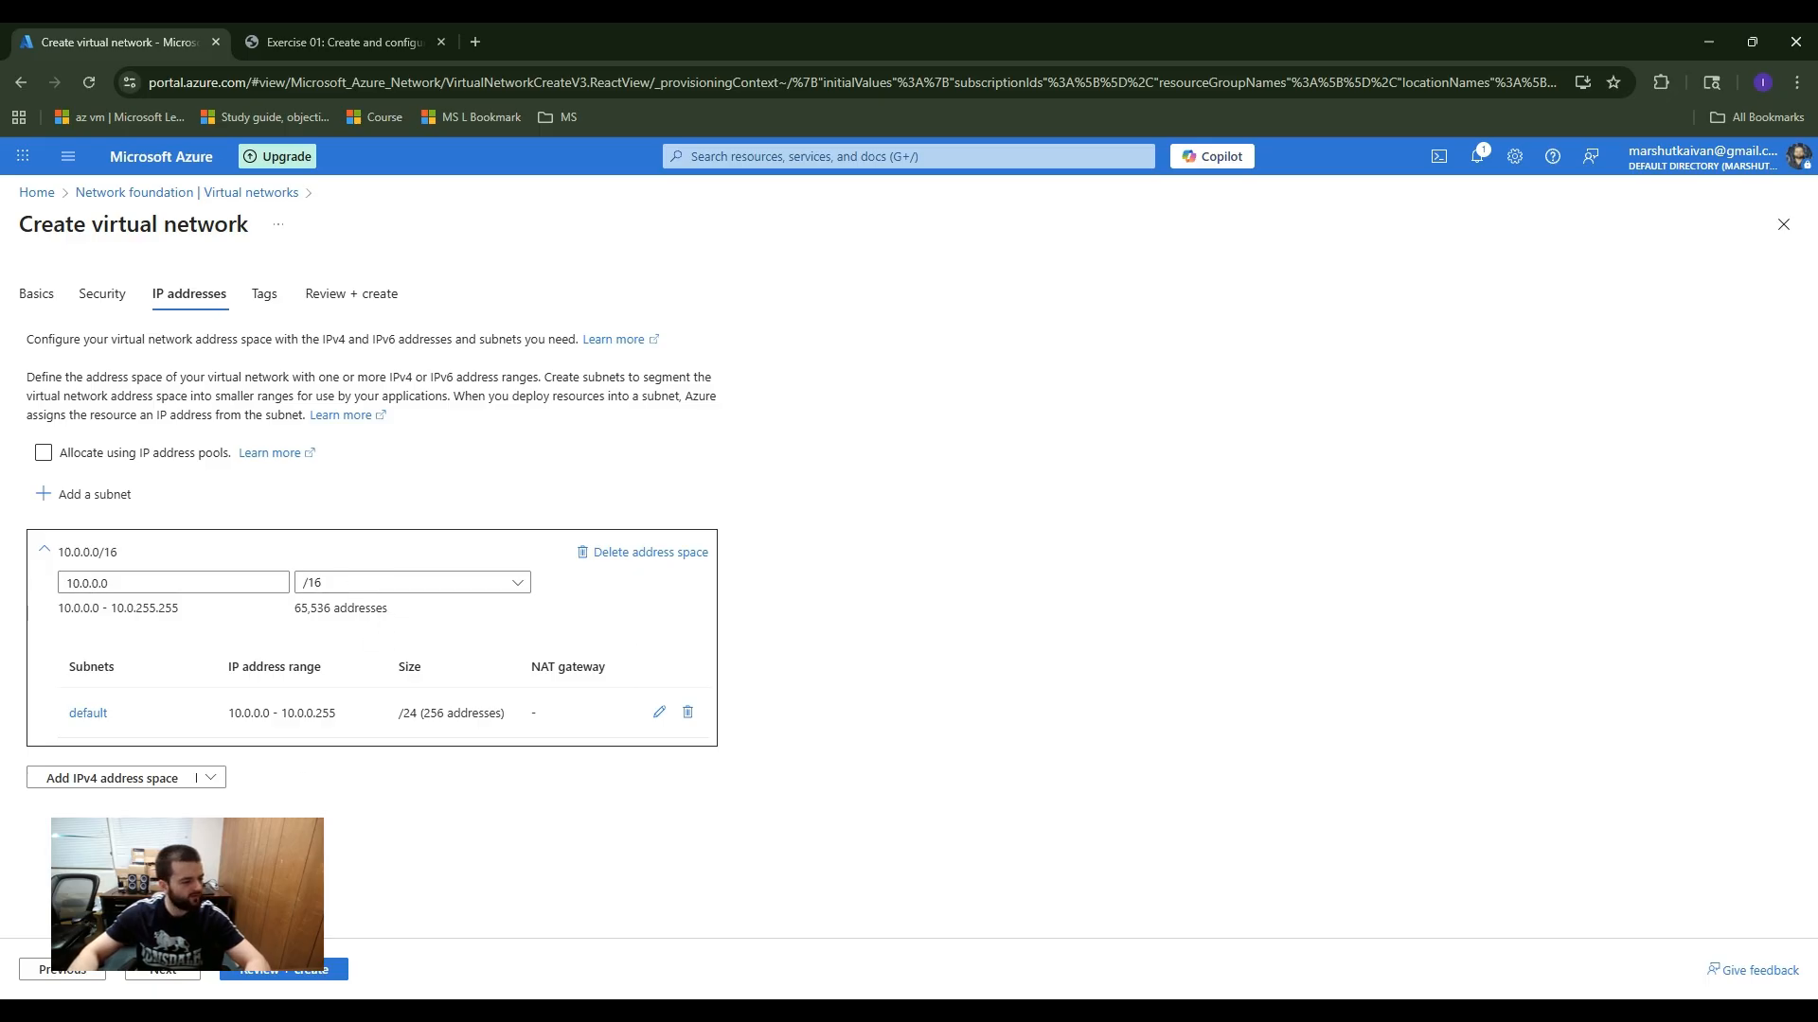
# Step: Set the virtual network's IPv4 address space to start at 10.1.0.0
pyautogui.click(86, 583)
pyautogui.press('BackSpace')
pyautogui.write('1')
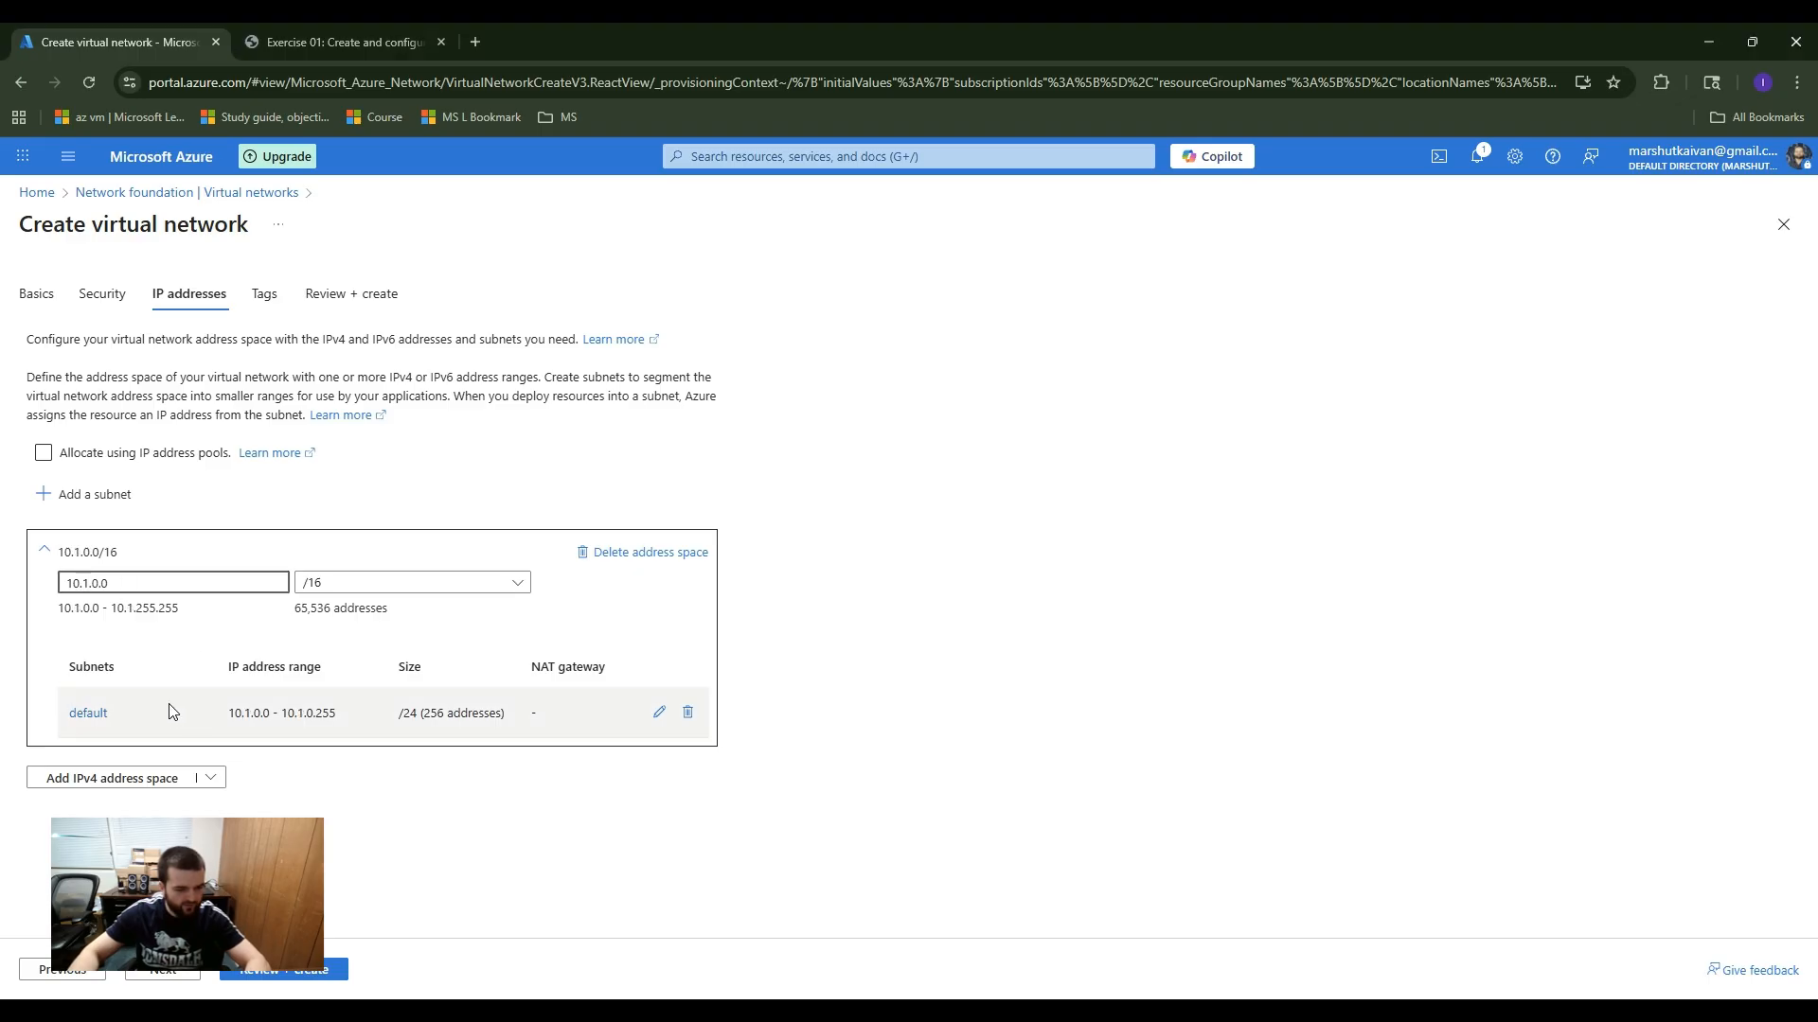
# Step: Edit the default subnet of the 10.1.0.0/16 address space, keeping its Default purpose and renaming it frontend
pyautogui.click(659, 713)
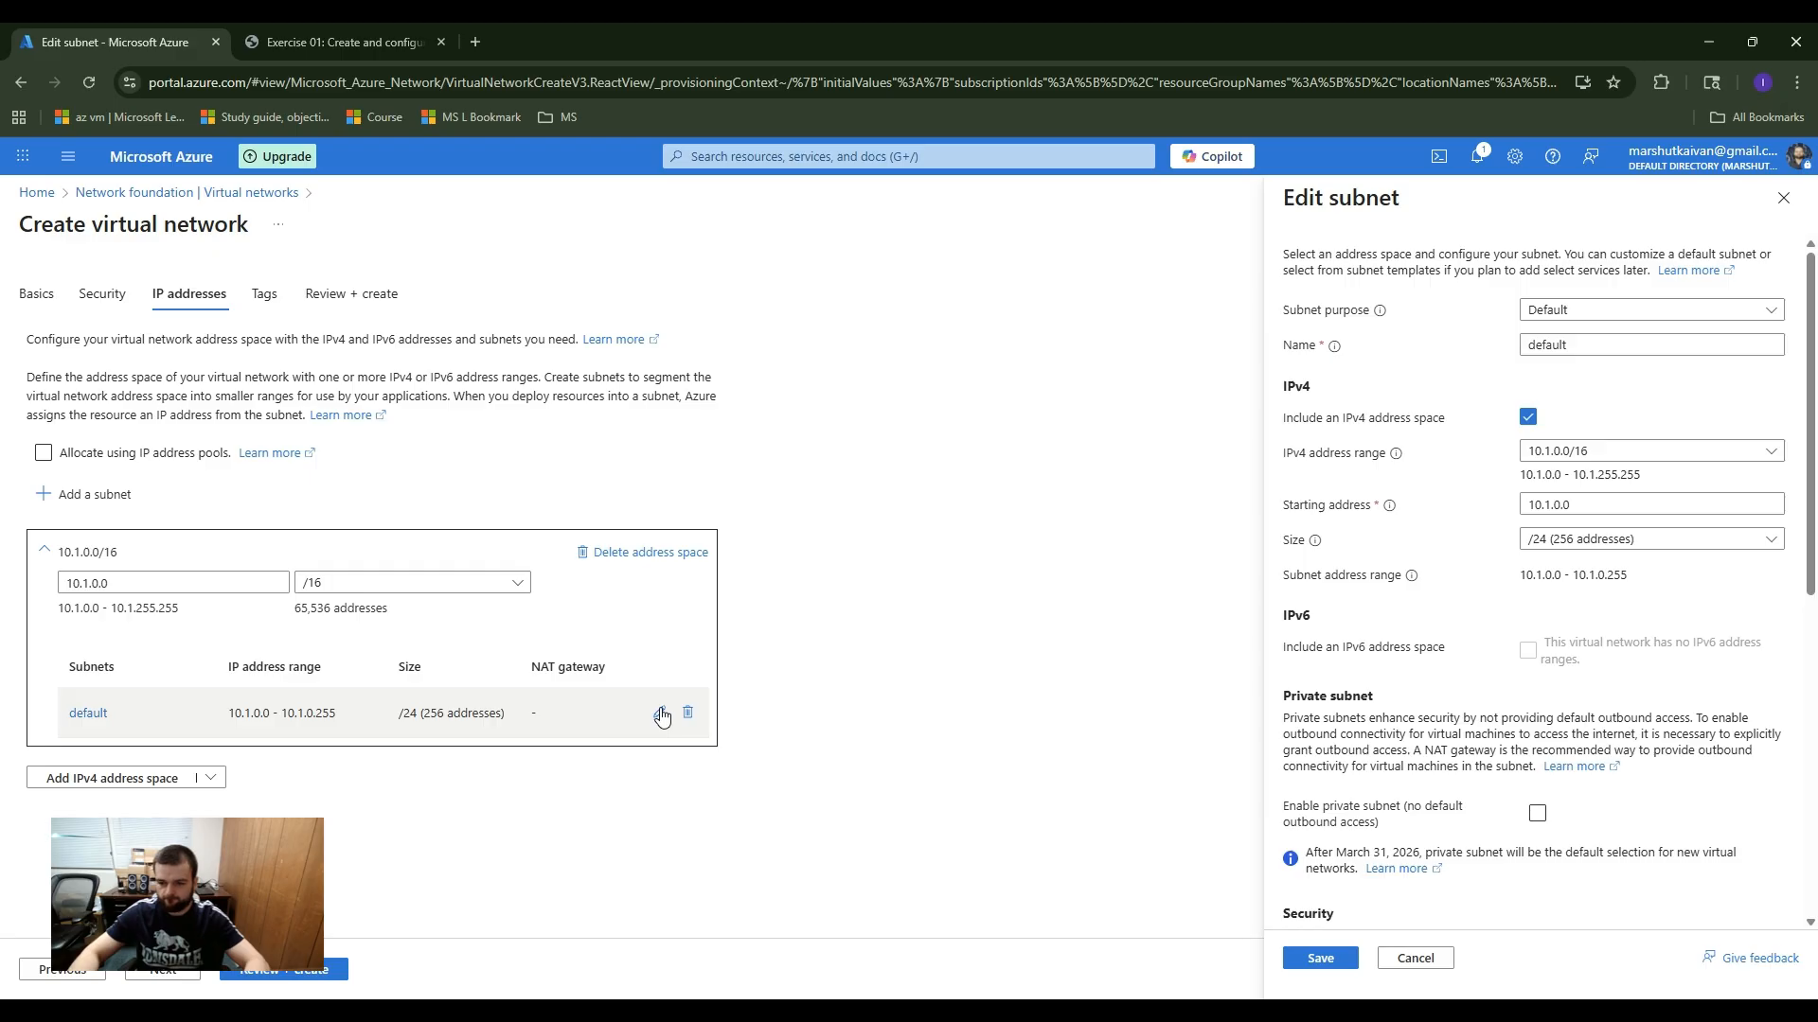
pyautogui.click(1544, 307)
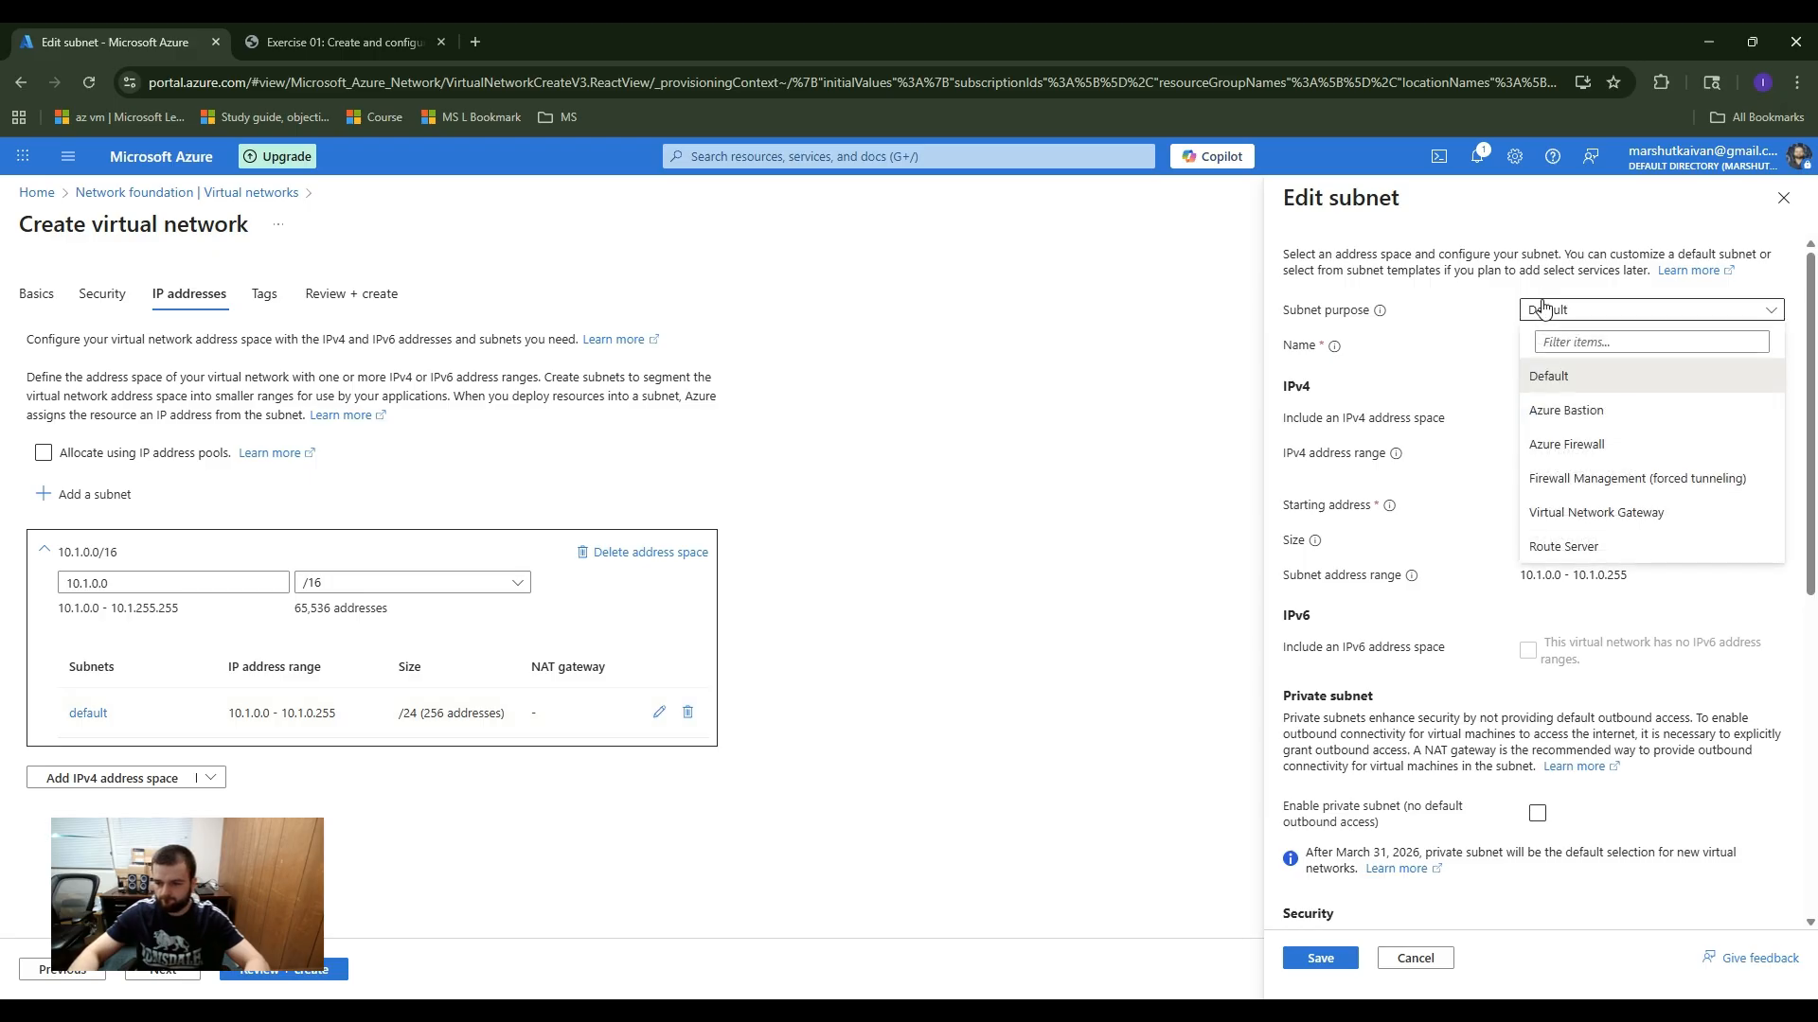
pyautogui.click(1544, 309)
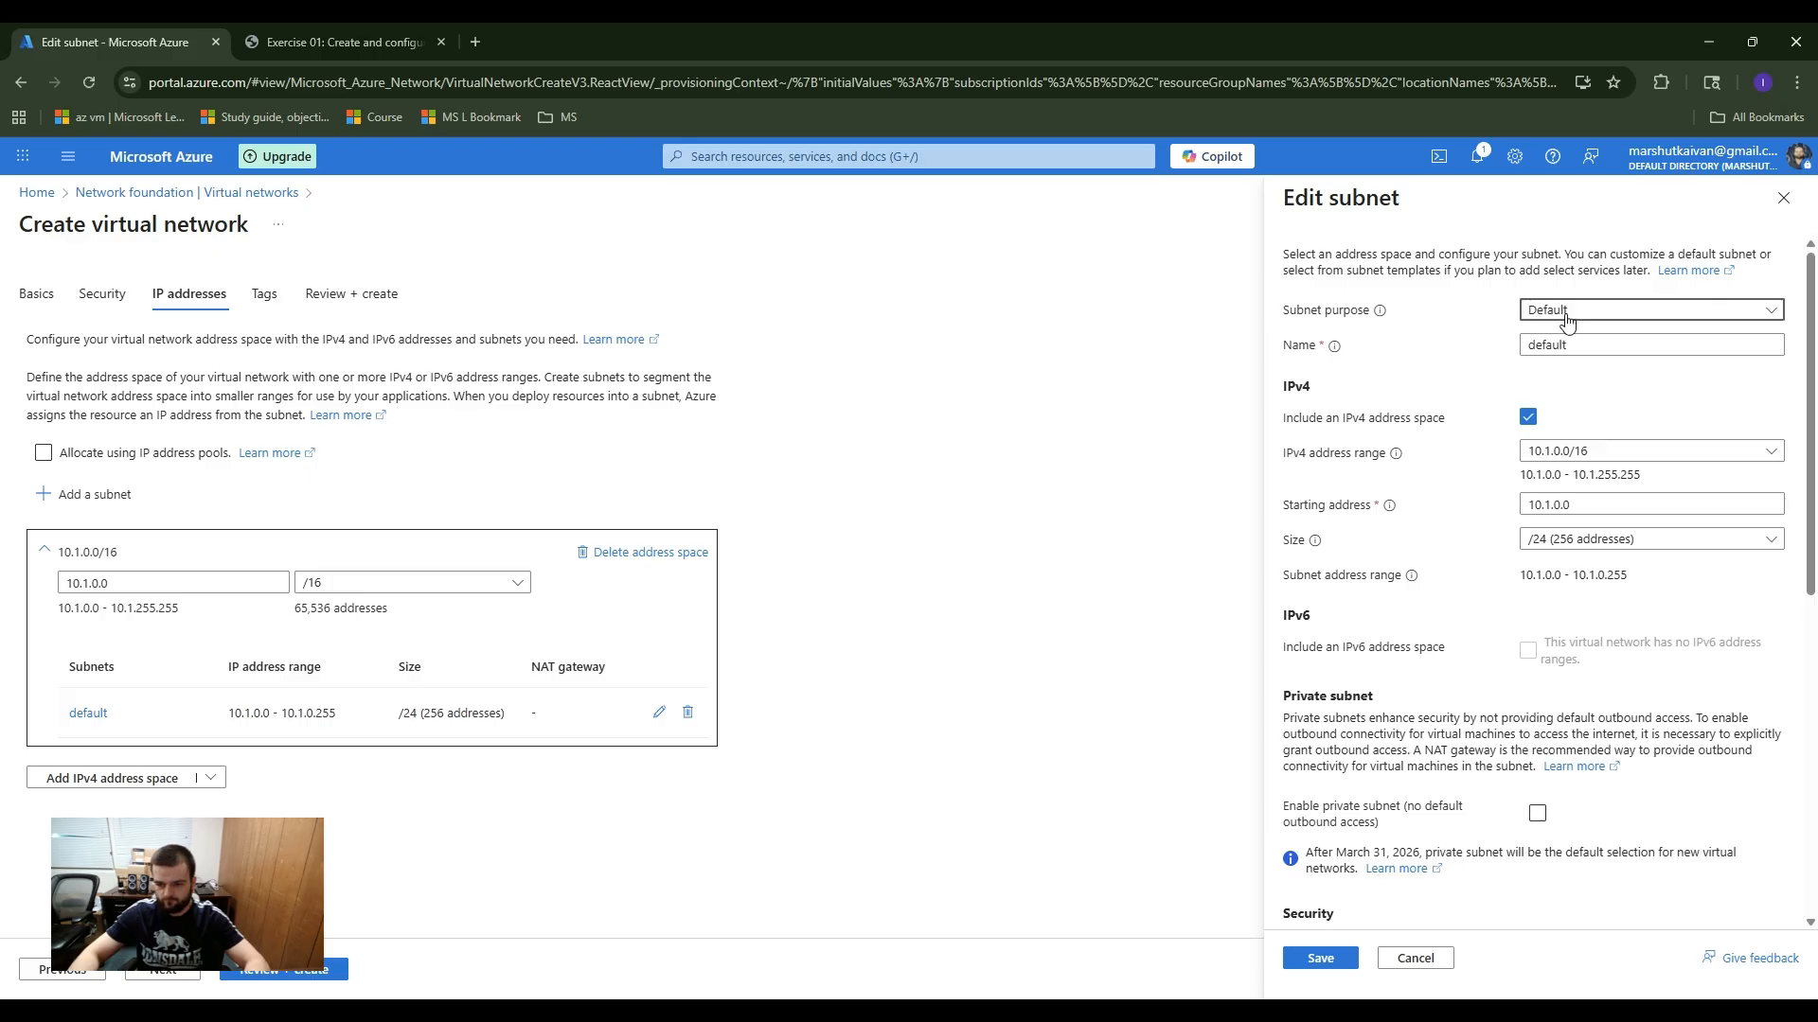
pyautogui.doubleClick(1586, 346)
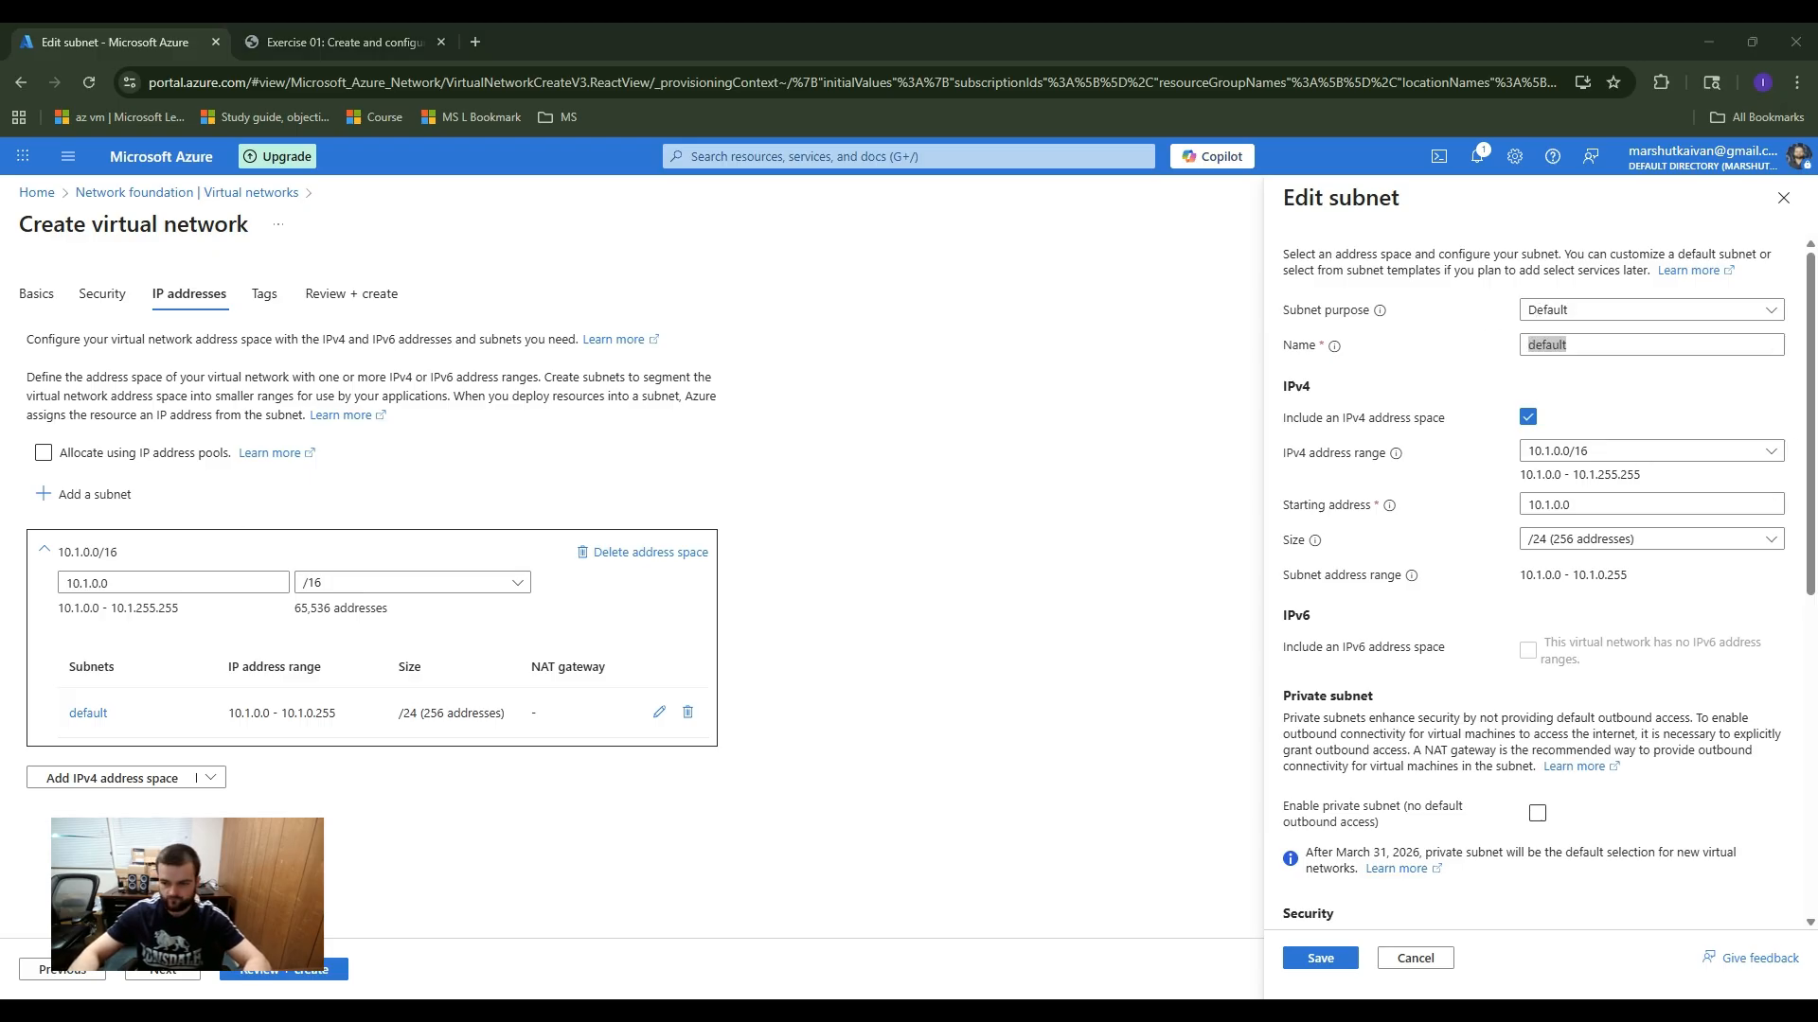
pyautogui.write('frontend')
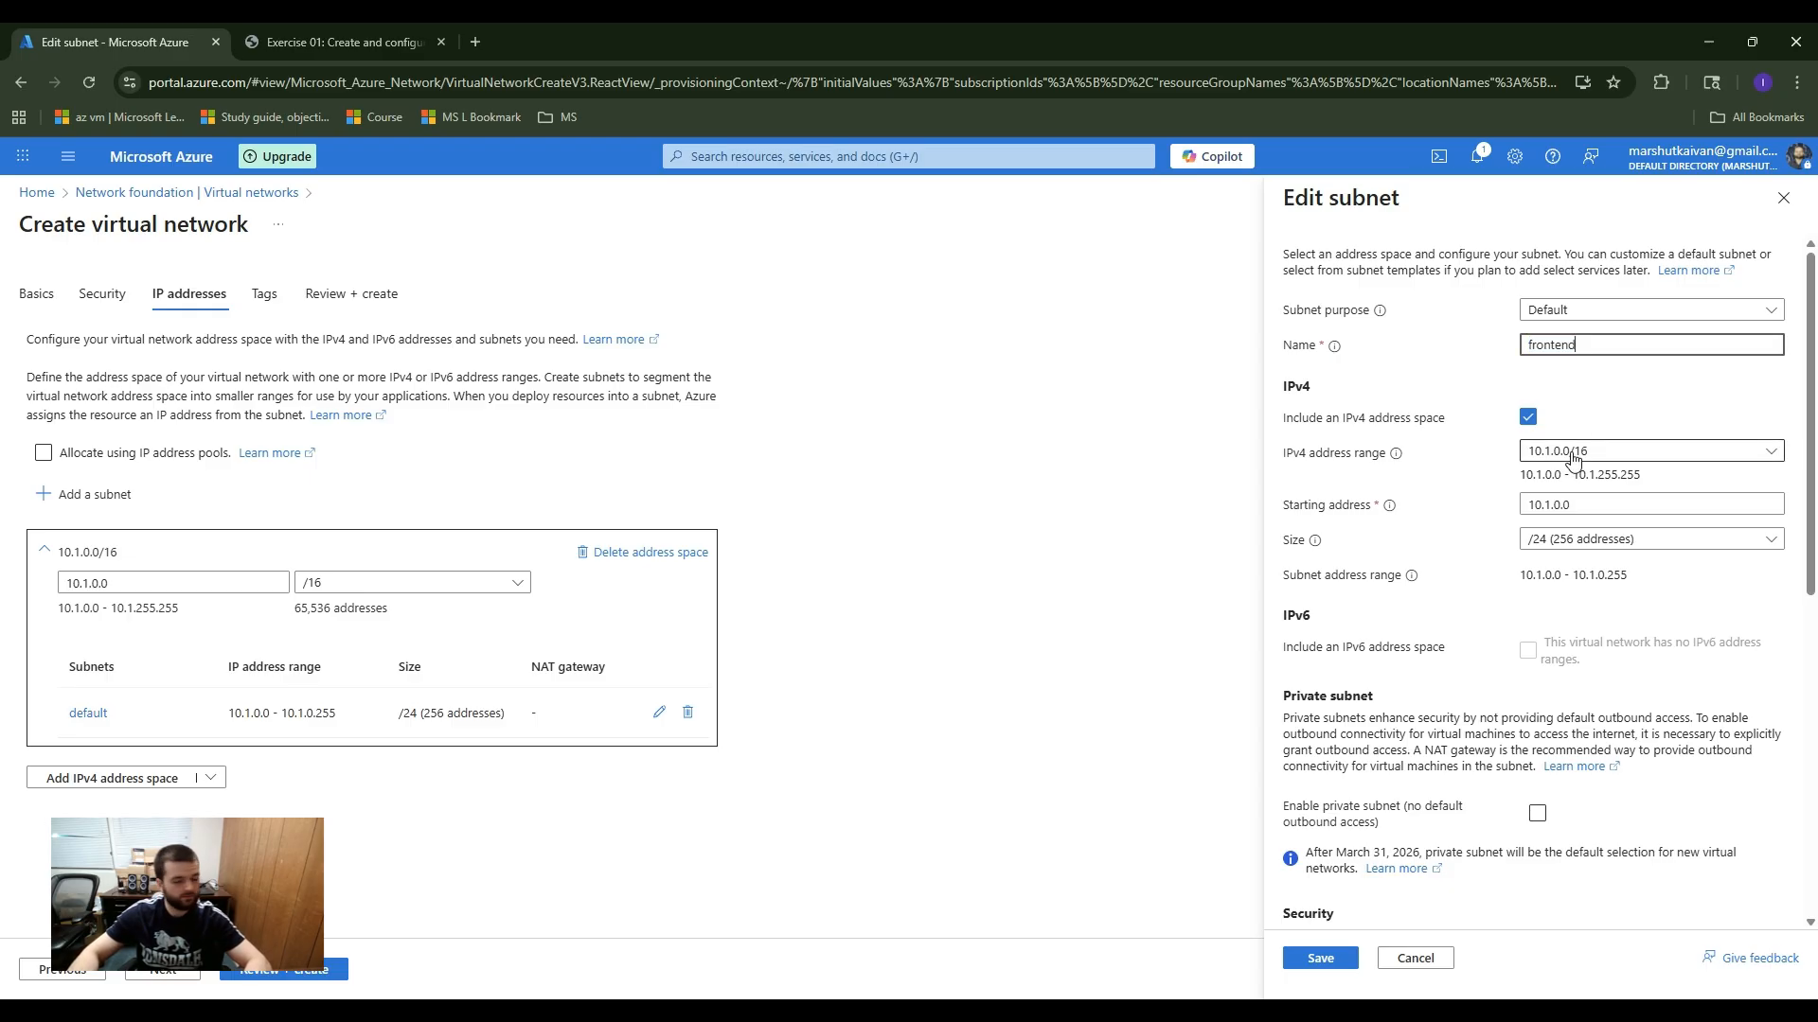
# Step: Review the frontend subnet's address range, security and endpoint options, leave them at their defaults and save the subnet
pyautogui.click(1614, 459)
pyautogui.click(1607, 461)
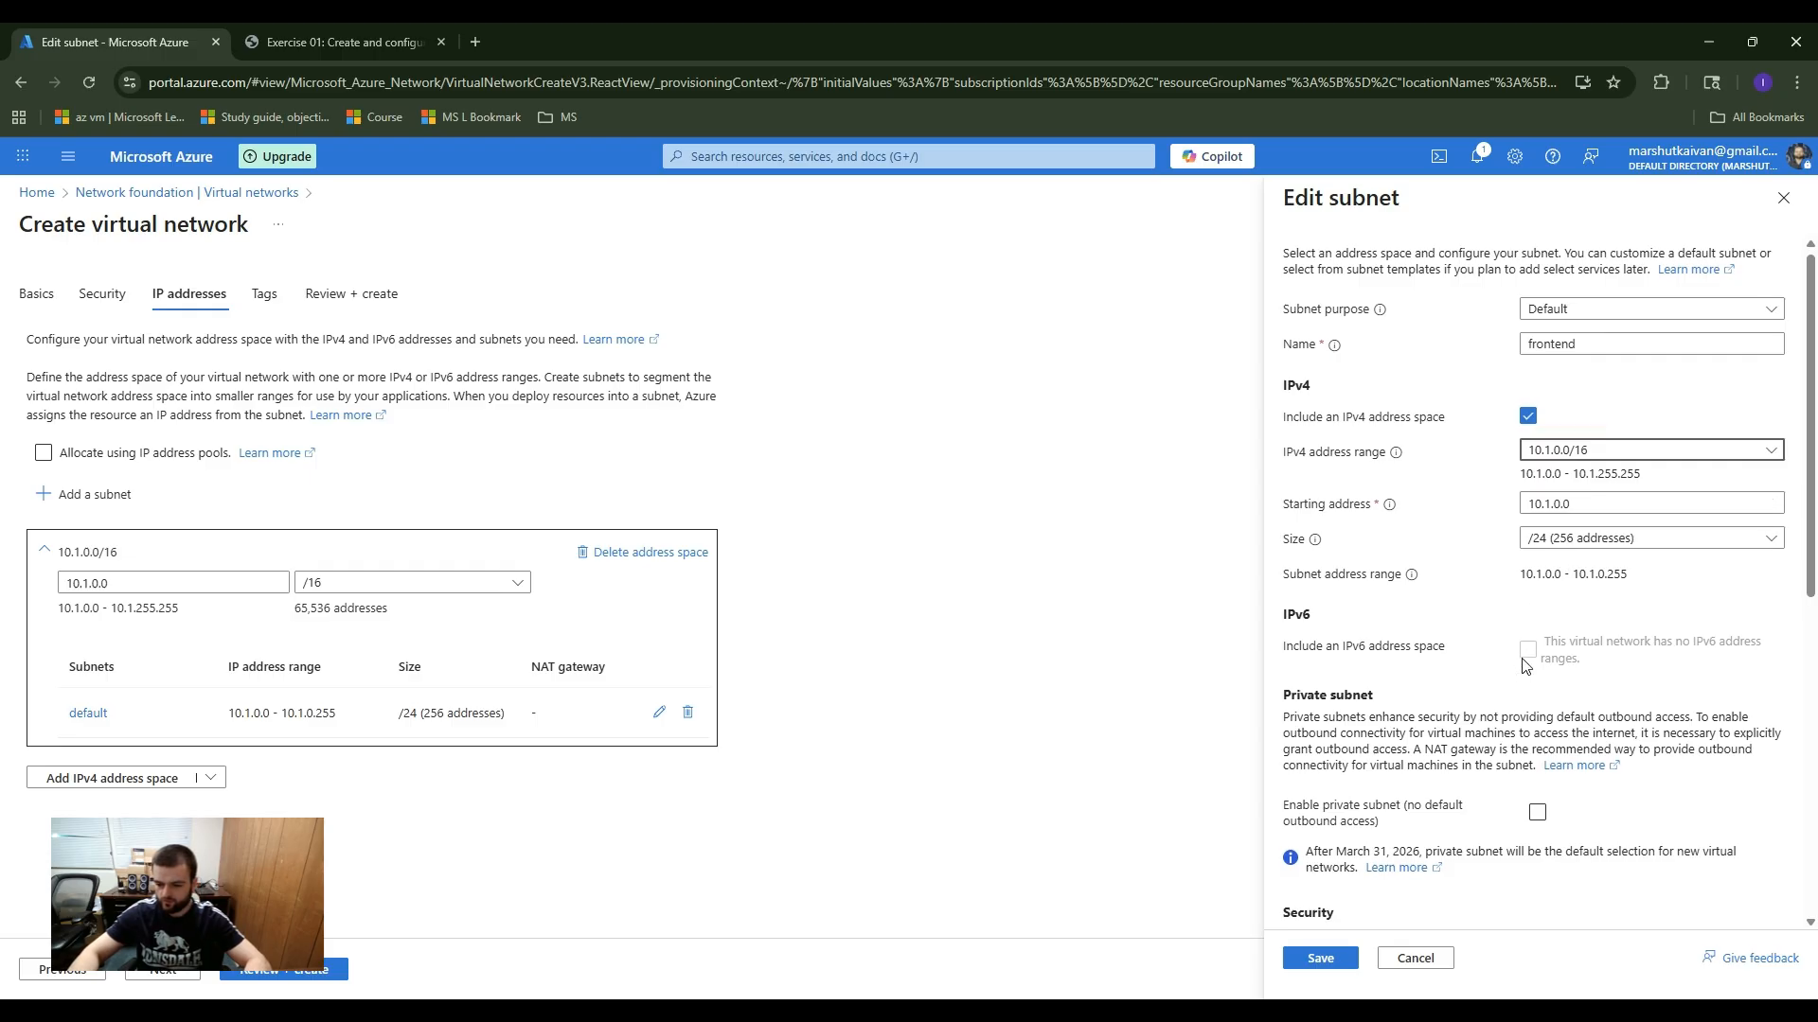
pyautogui.scroll(-1, 1527, 663)
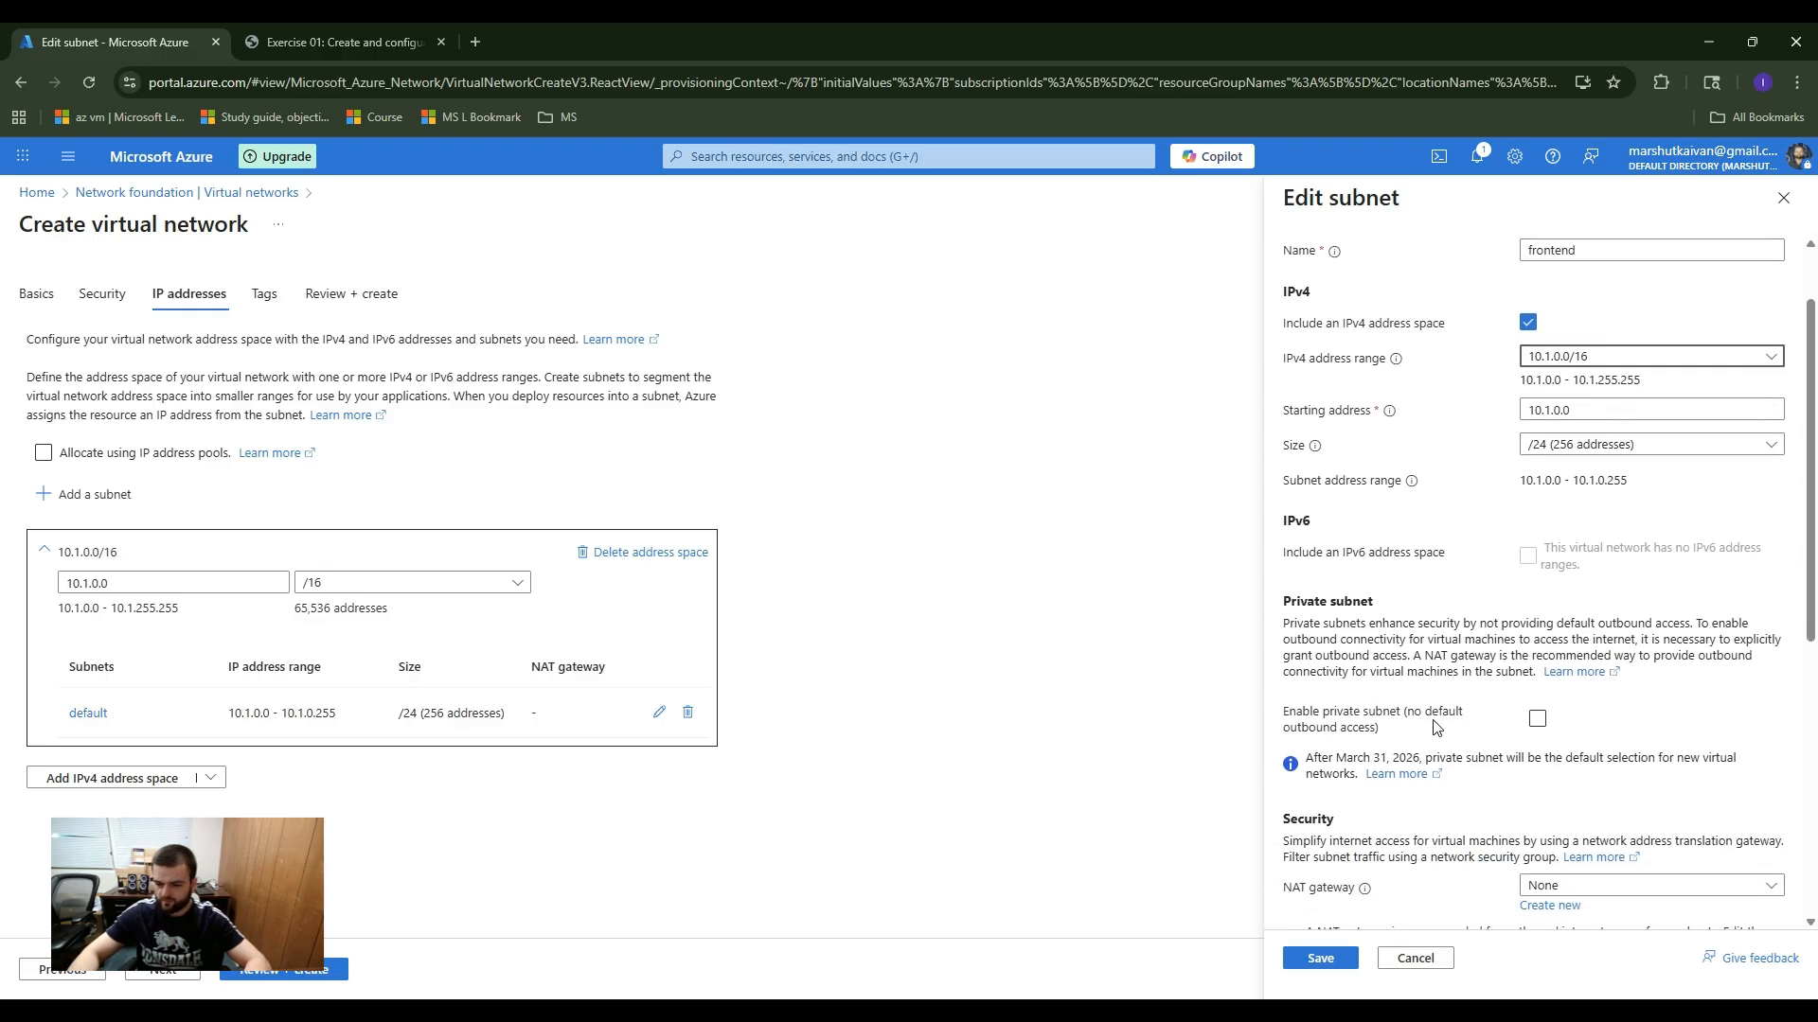
pyautogui.scroll(-3, 1524, 739)
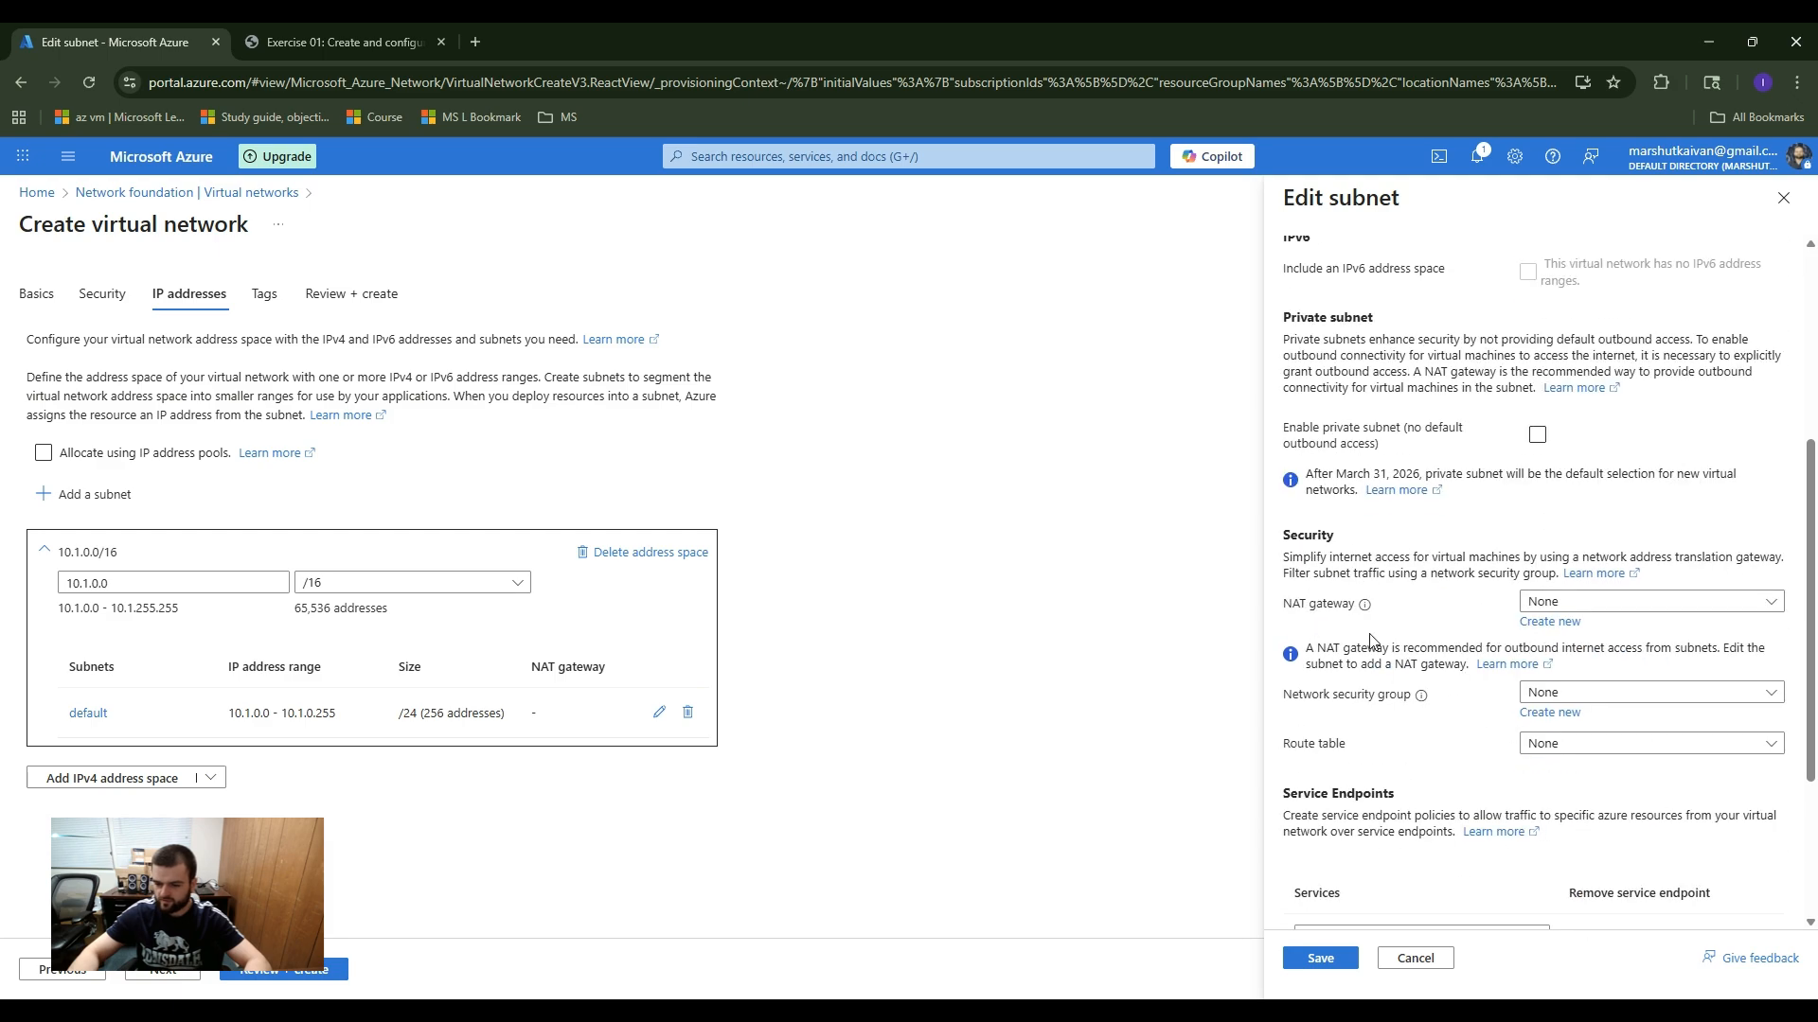
pyautogui.click(1603, 695)
pyautogui.click(1603, 698)
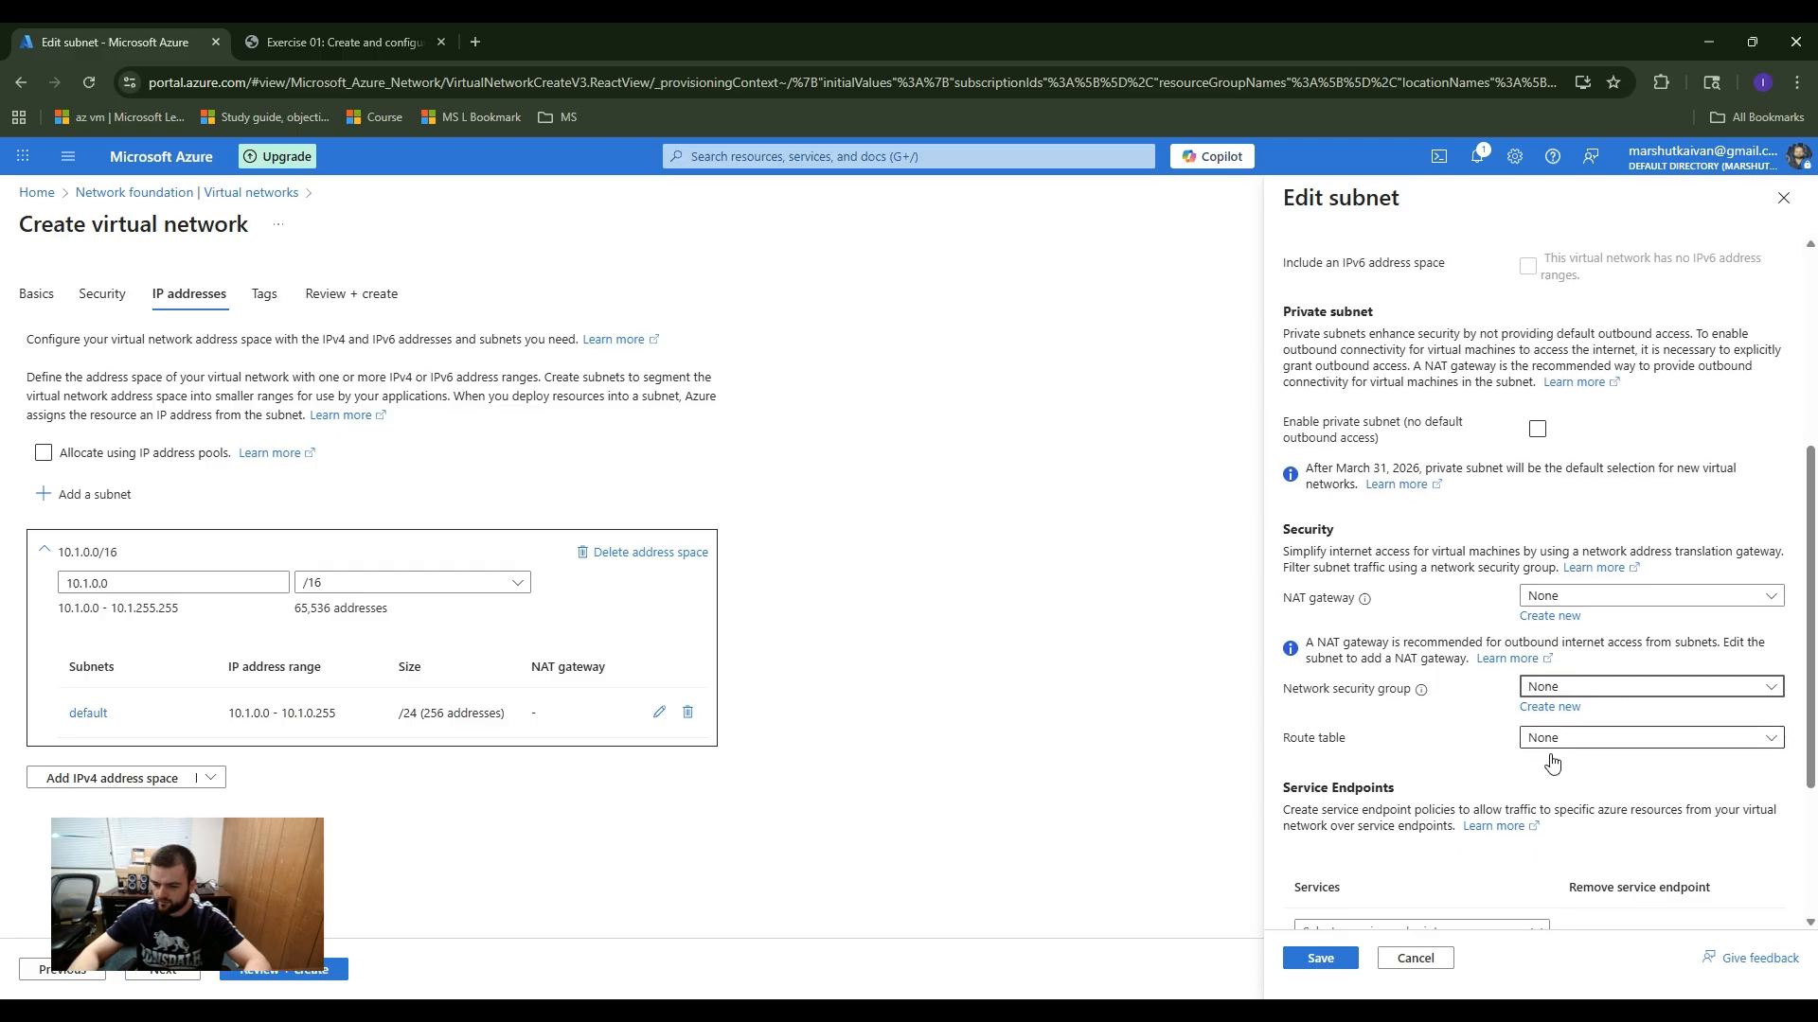
pyautogui.scroll(-2, 1562, 719)
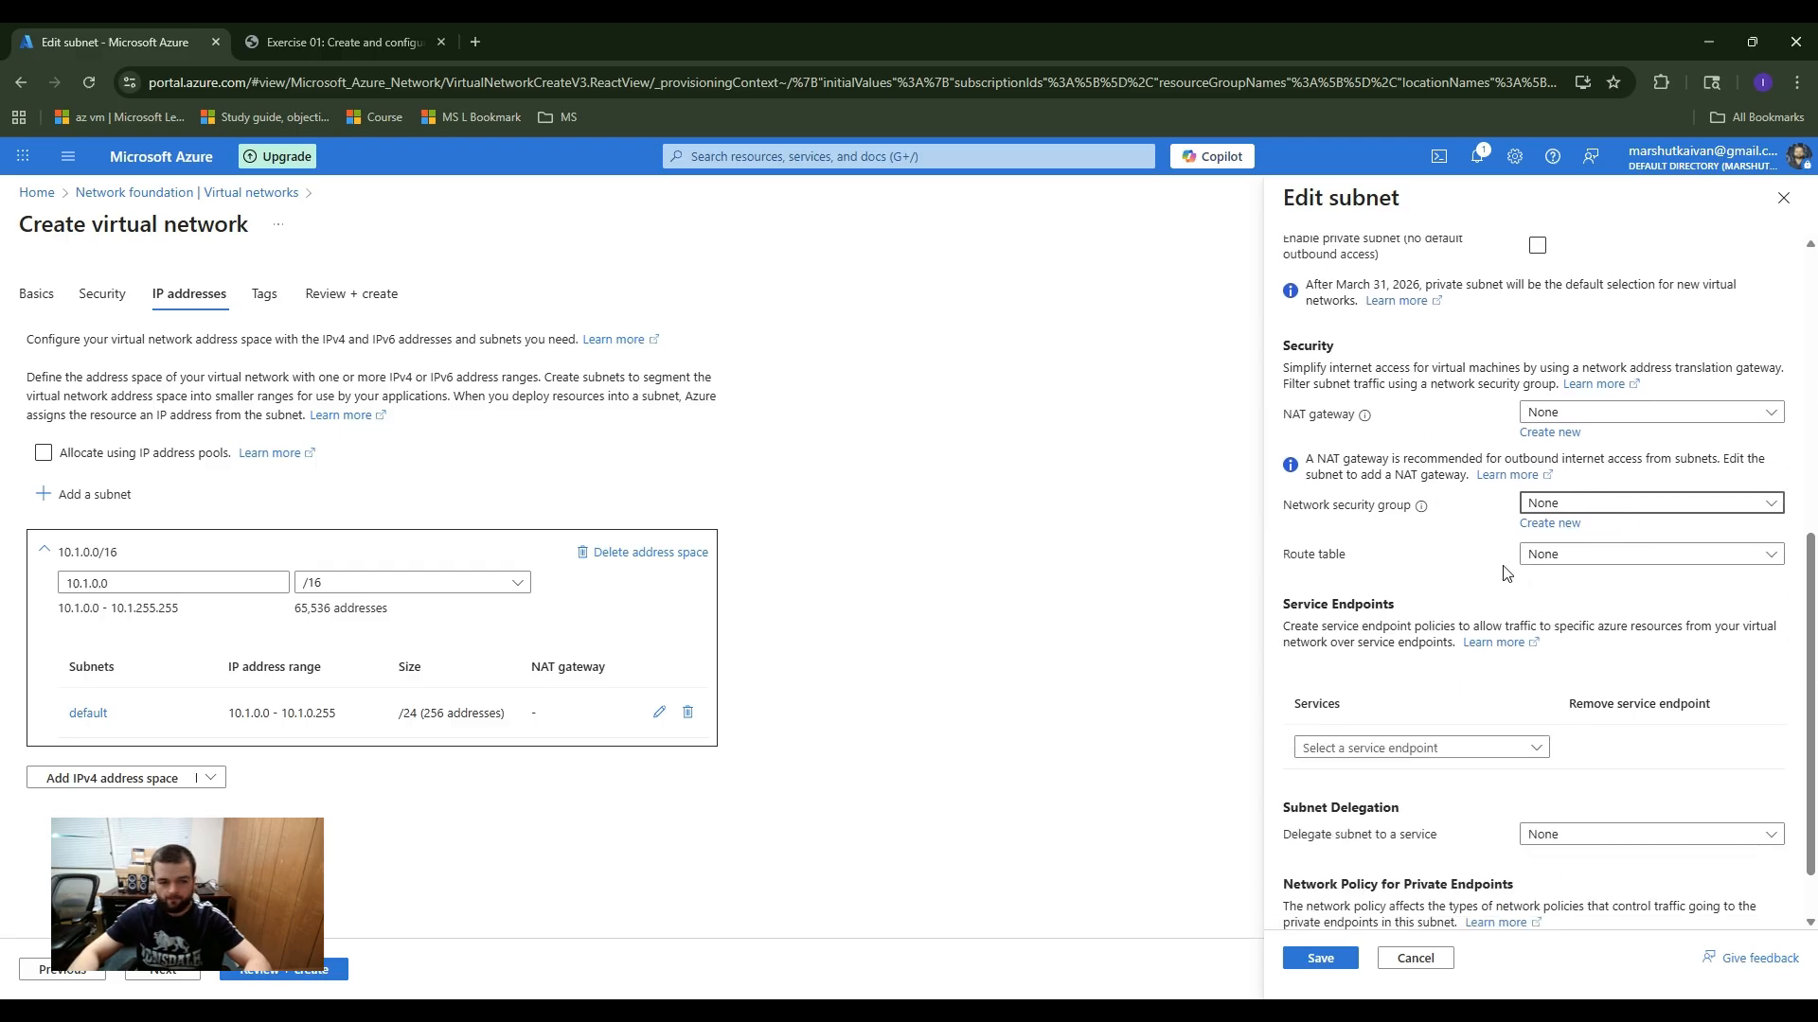
pyautogui.scroll(-1, 1507, 573)
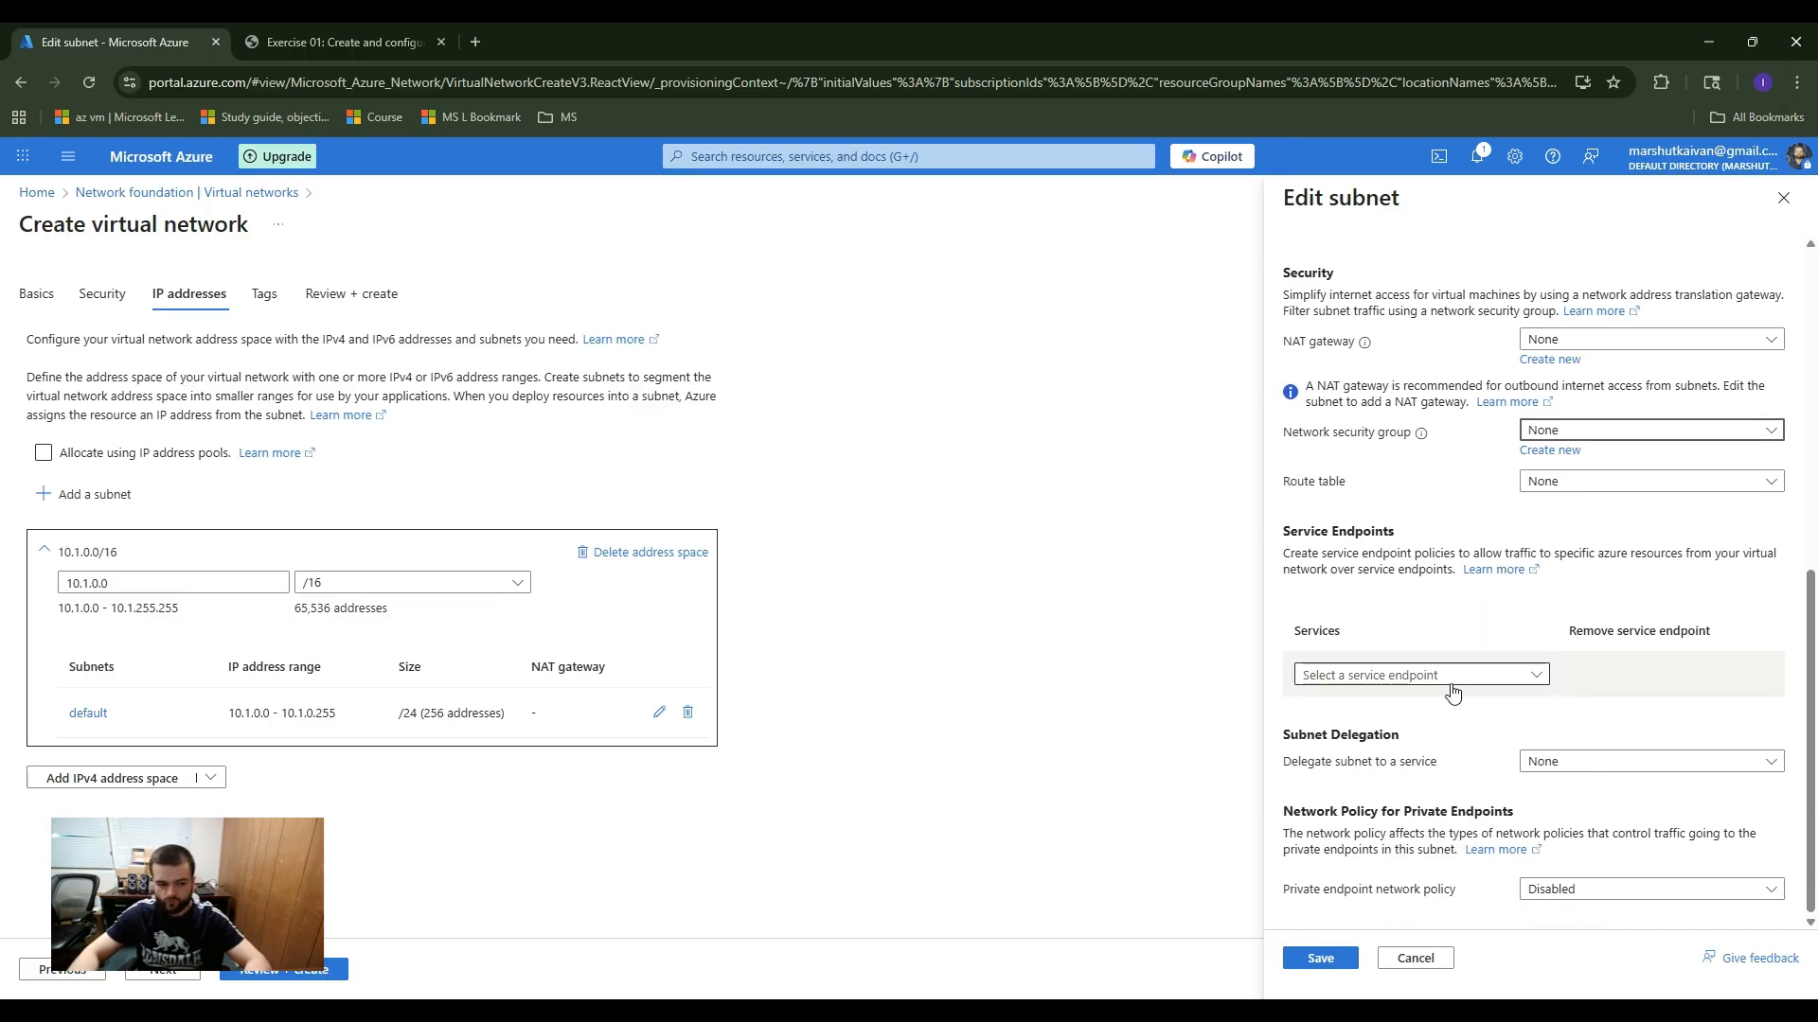
pyautogui.click(1319, 959)
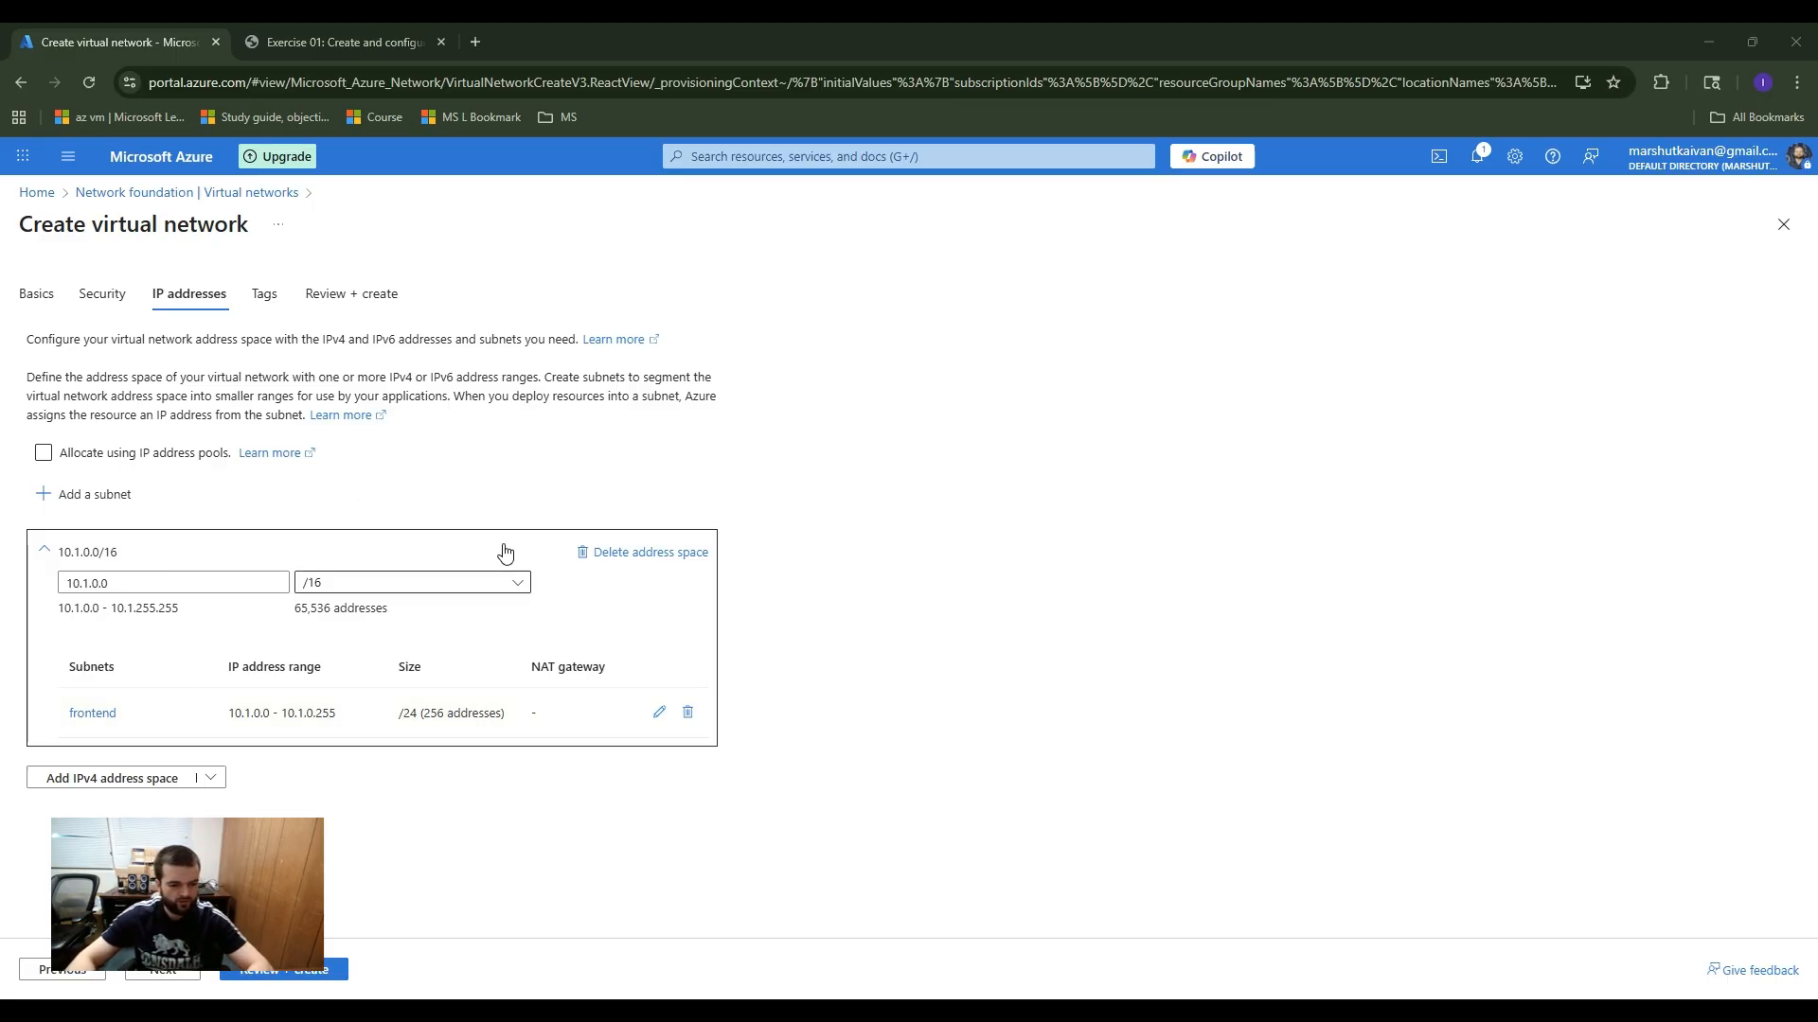
# Step: Add a second subnet named backend with starting address 10.1.1.0 and size /24, leaving the remaining options at their defaults
pyautogui.click(110, 508)
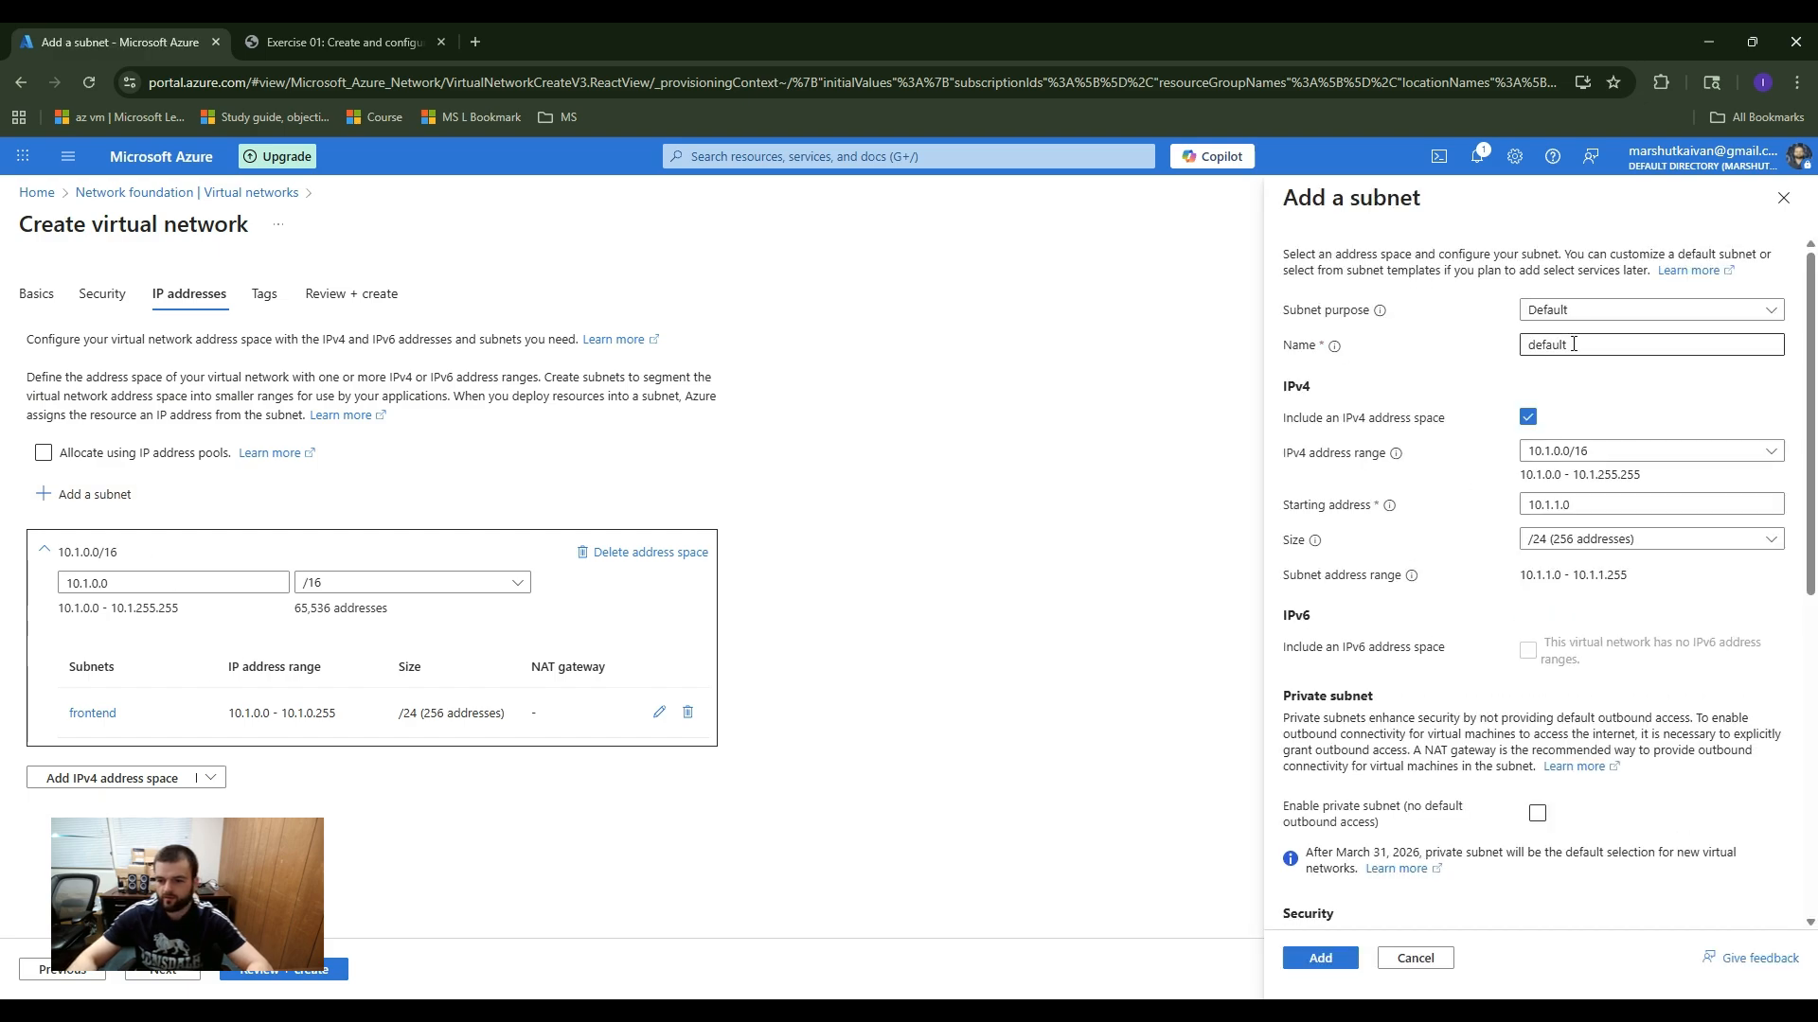
pyautogui.moveTo(1574, 346); pyautogui.dragTo(1462, 328)
pyautogui.write('b')
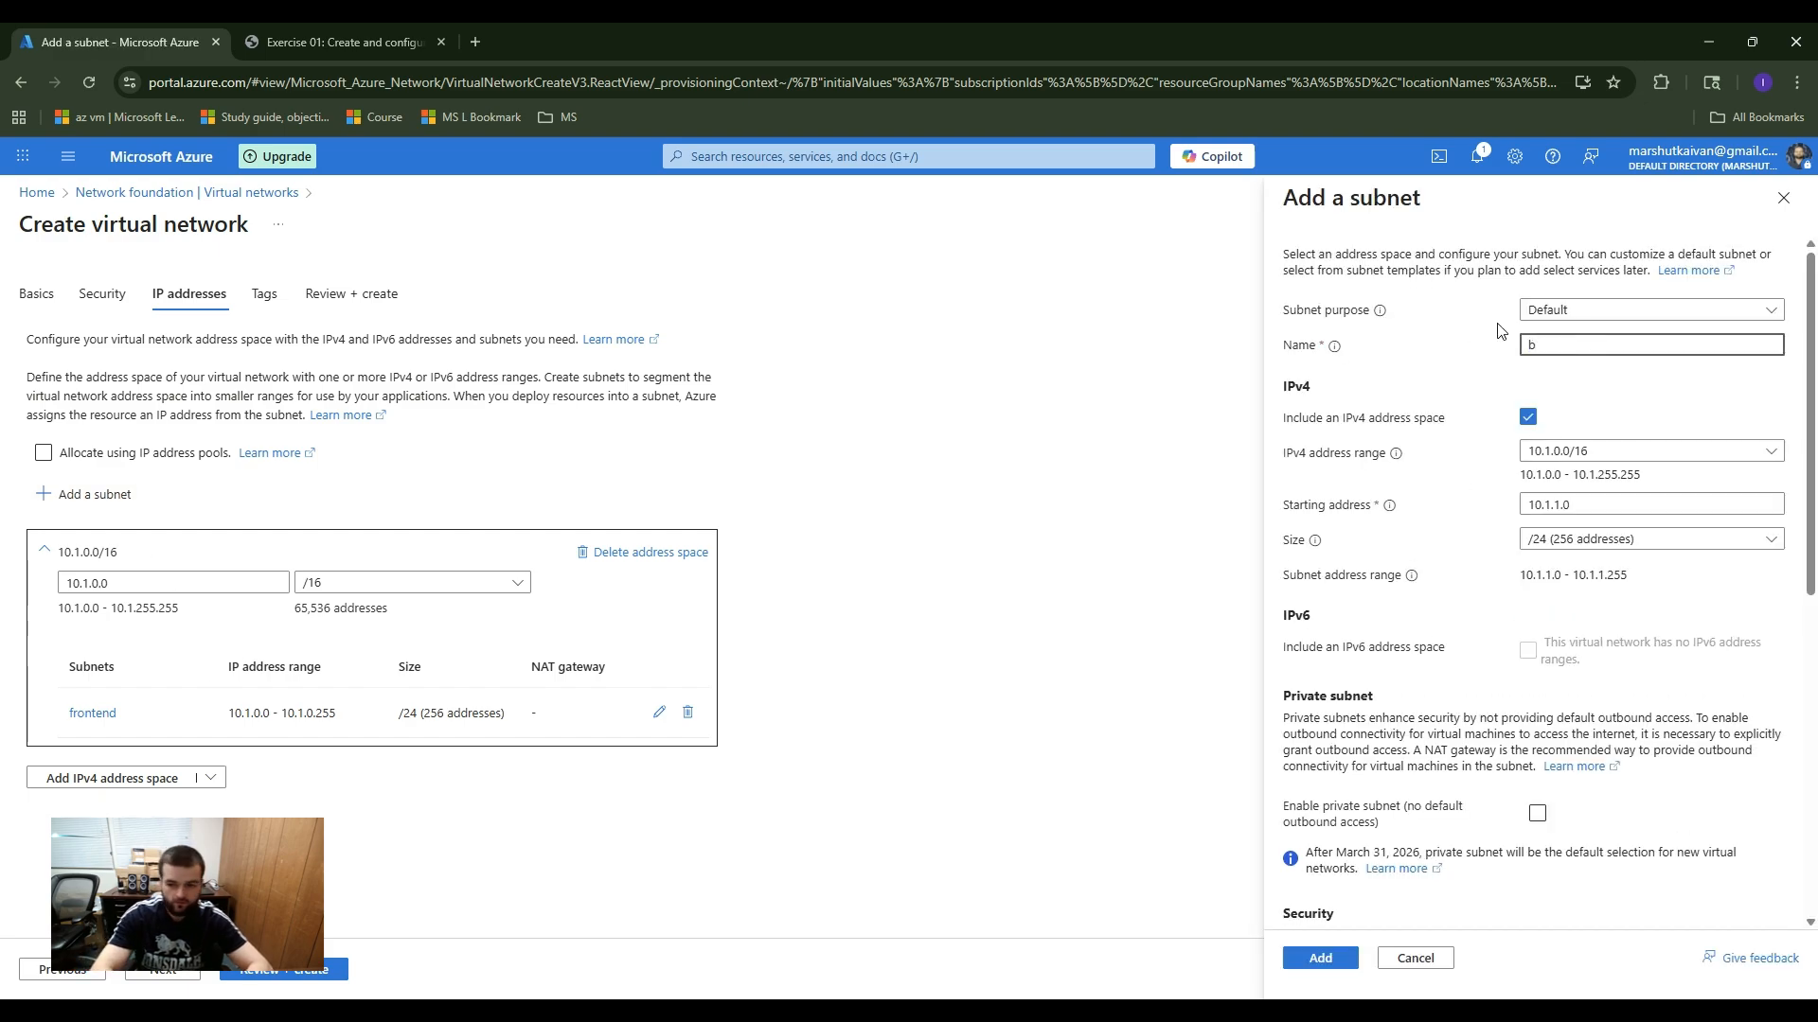
pyautogui.write('ackend')
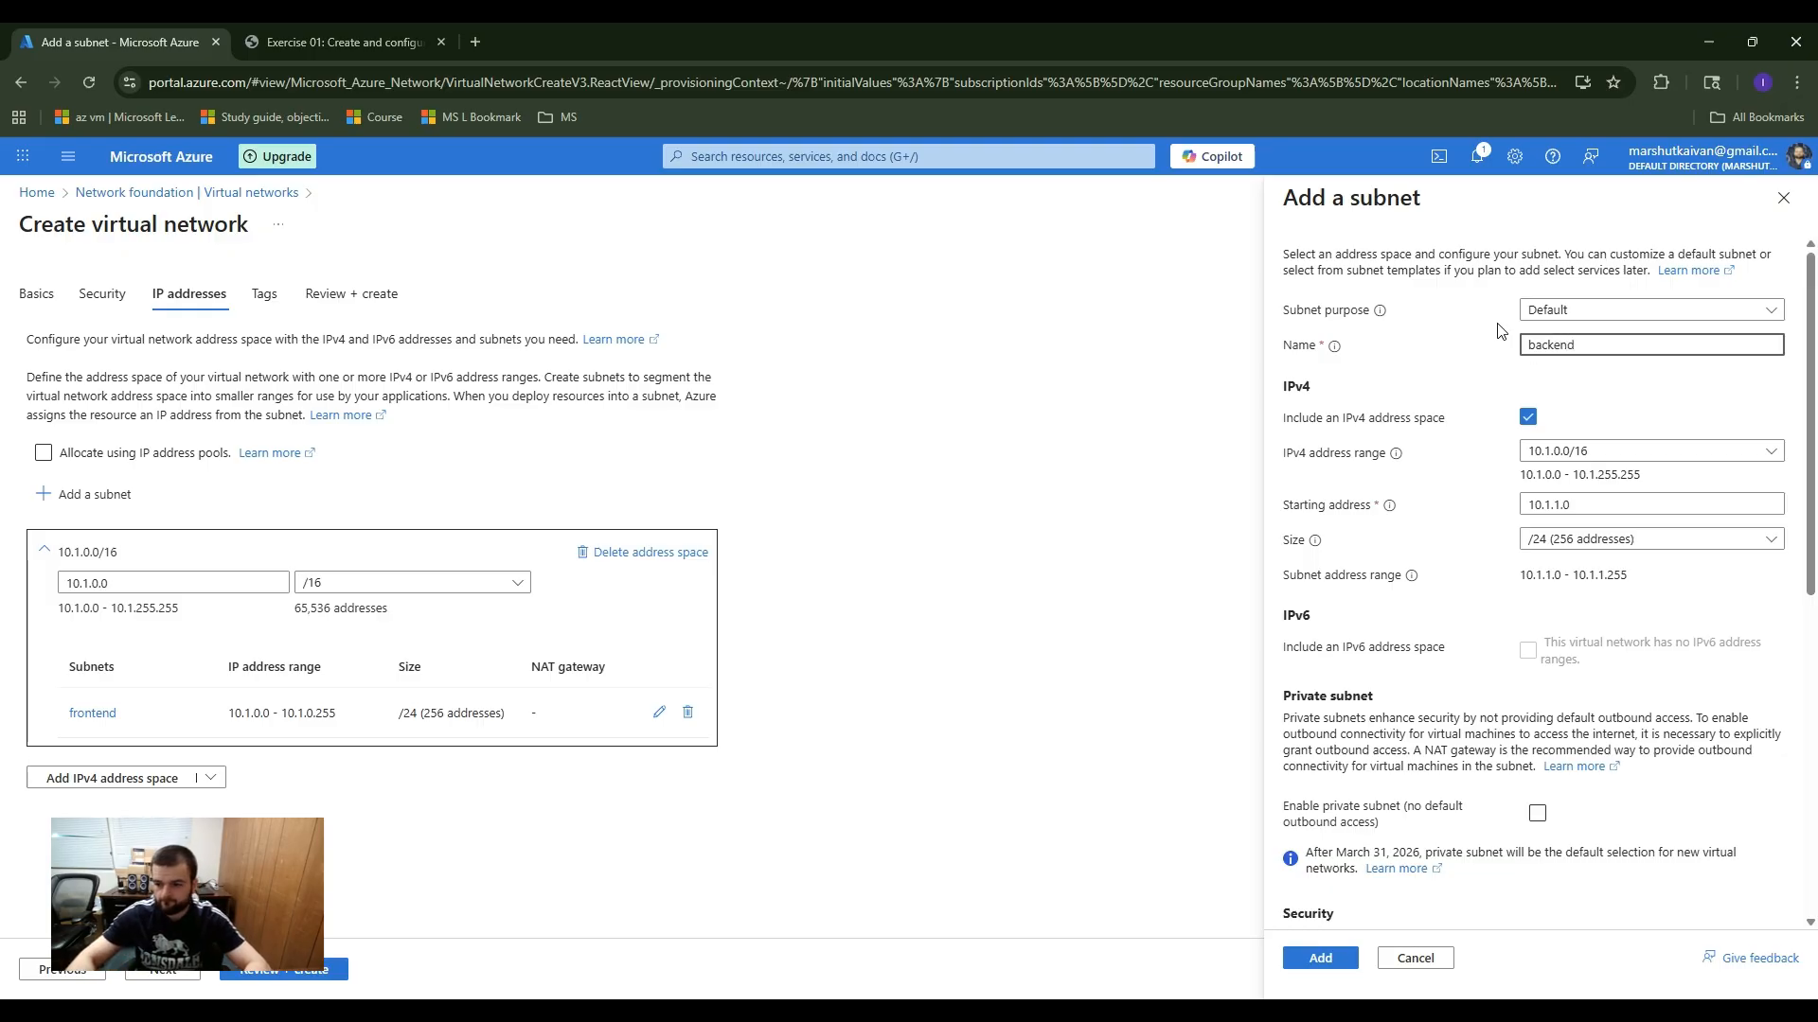
pyautogui.click(1564, 504)
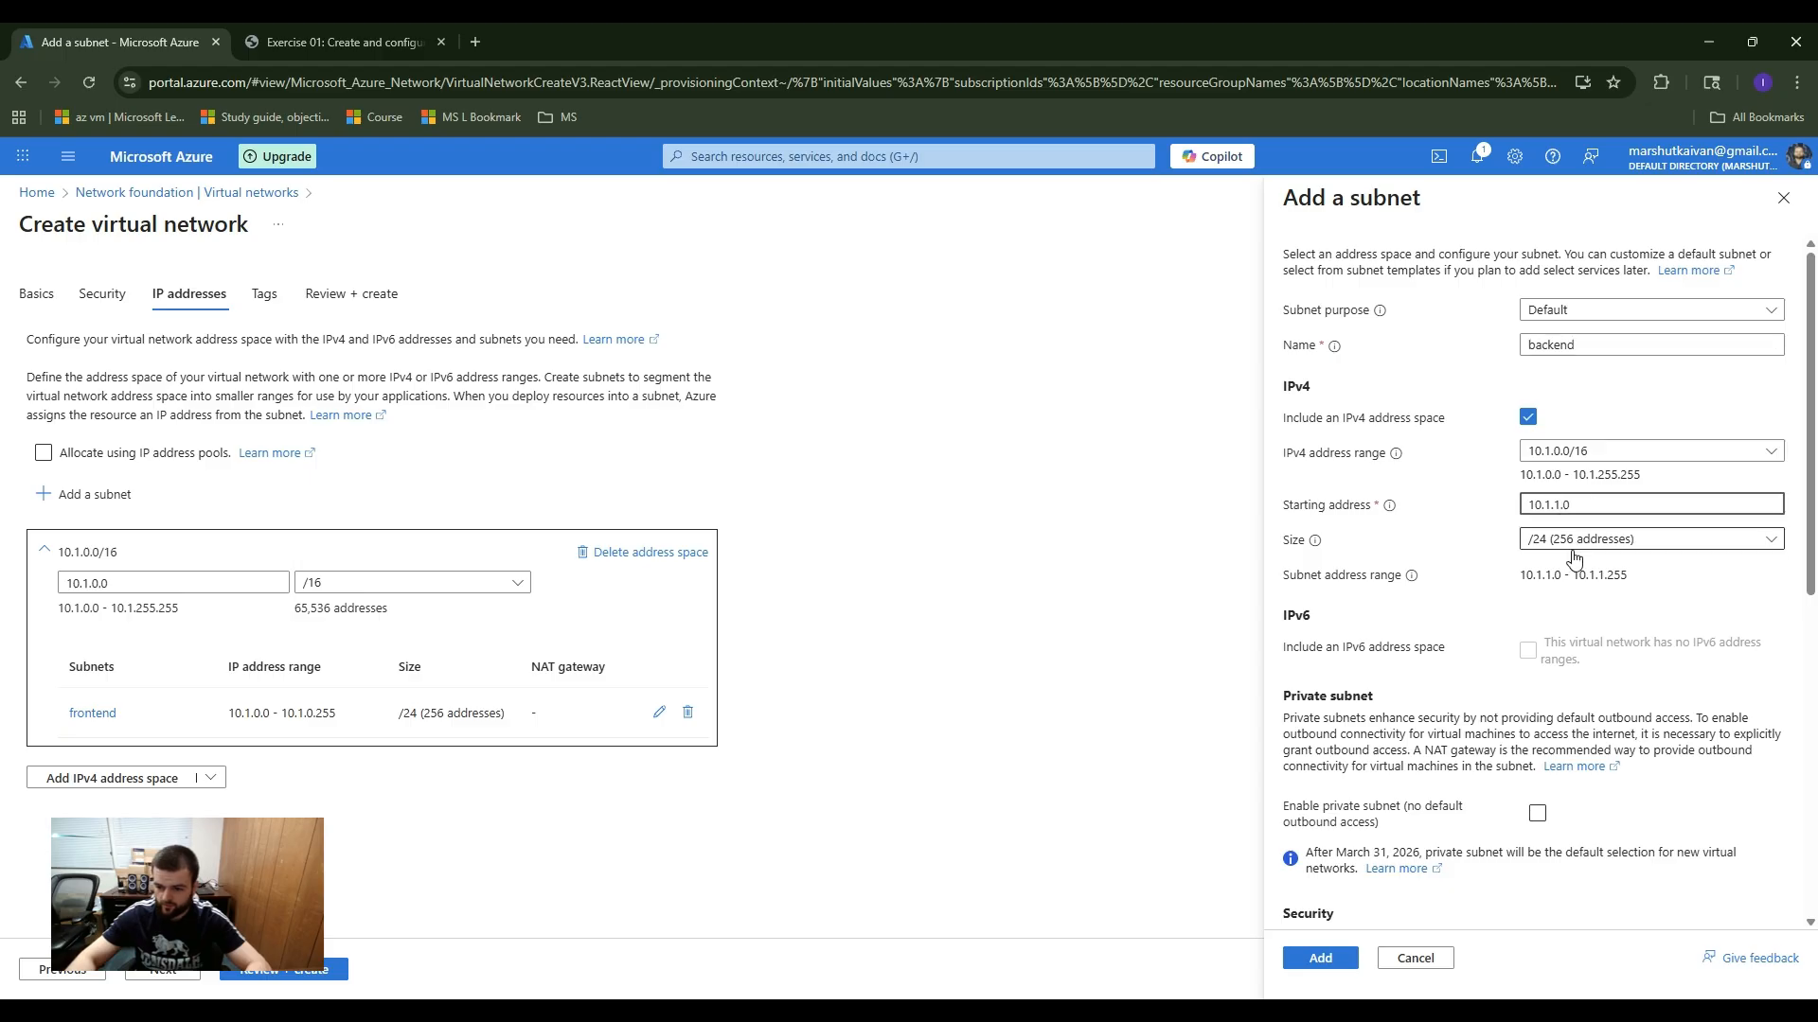
pyautogui.scroll(-4, 1554, 627)
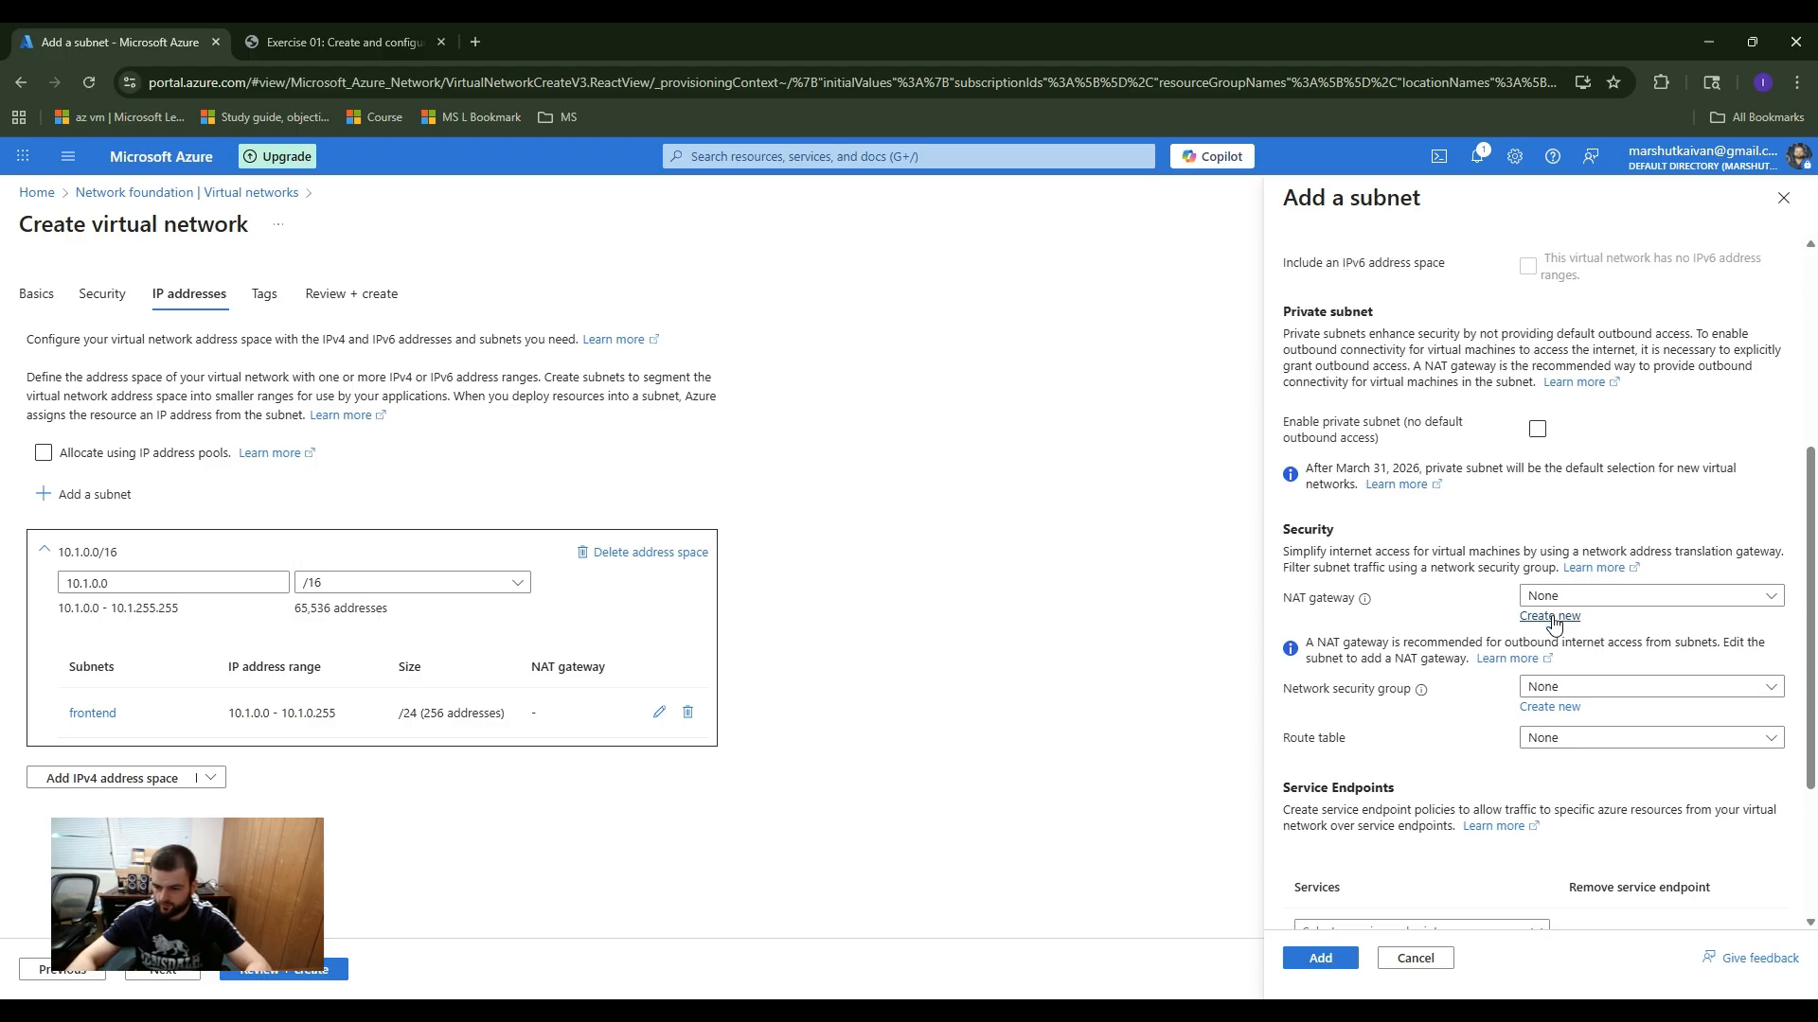
pyautogui.scroll(-3, 1553, 625)
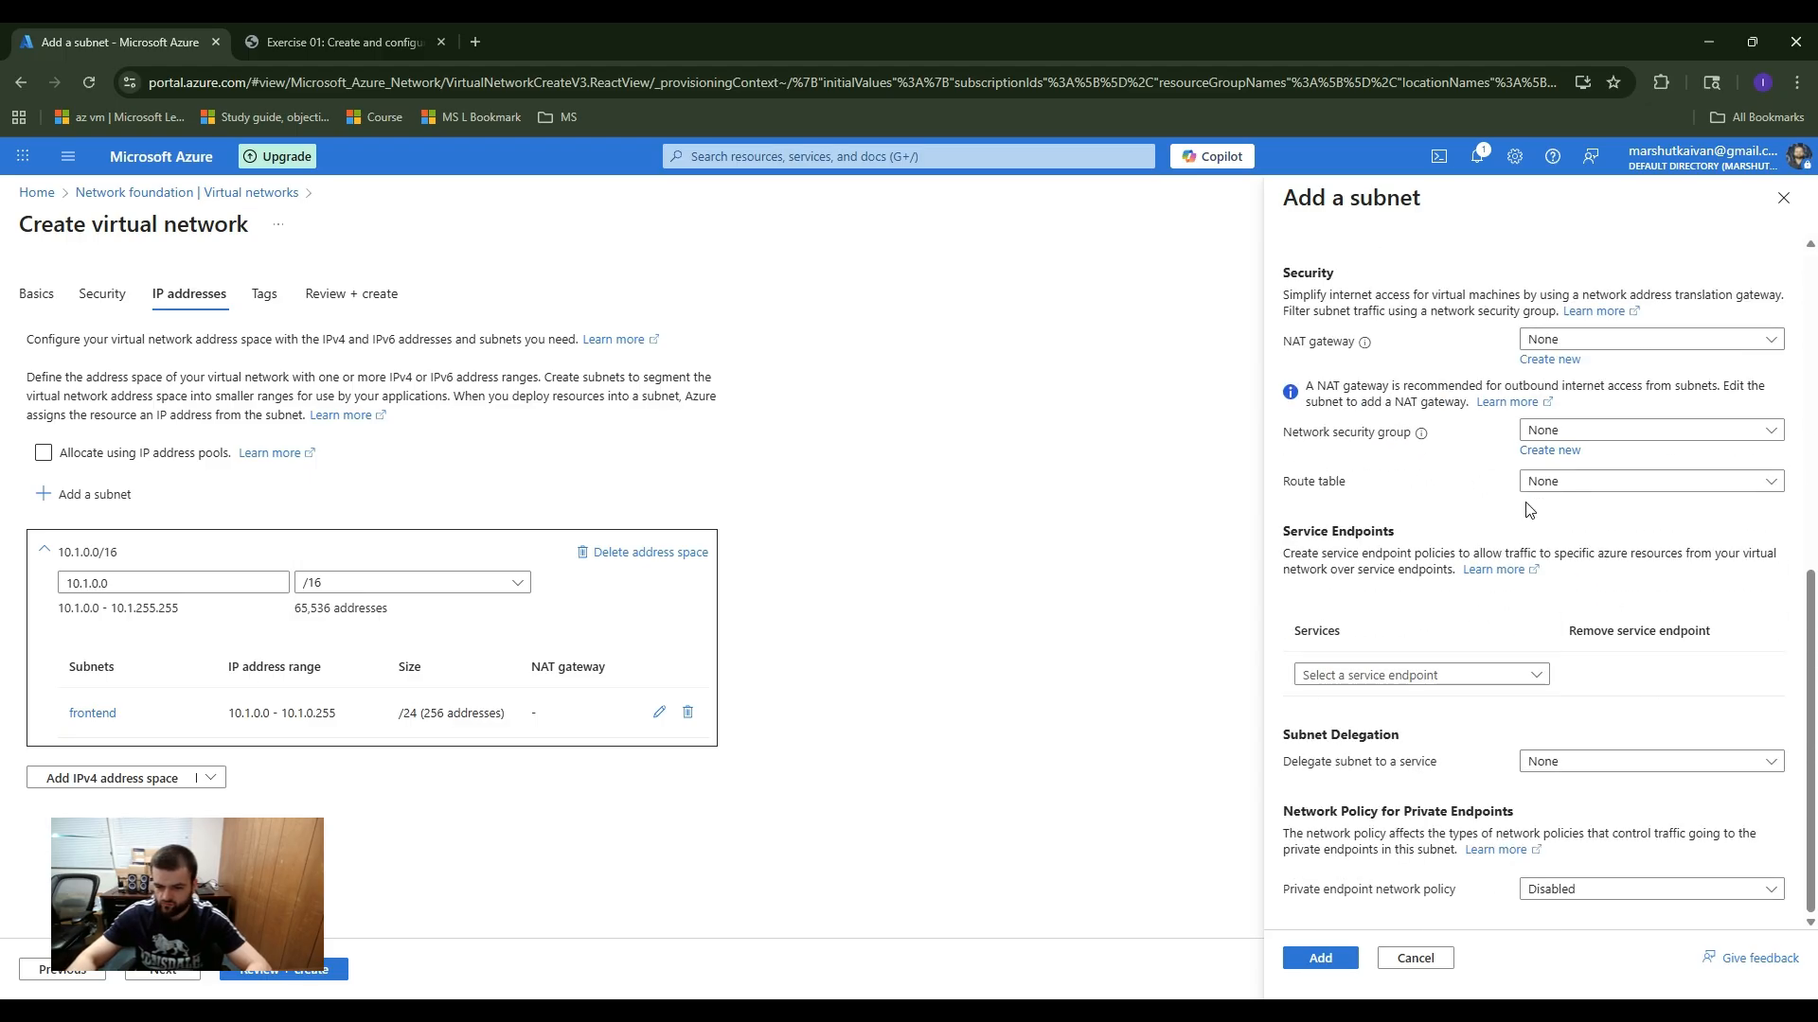
pyautogui.click(1322, 958)
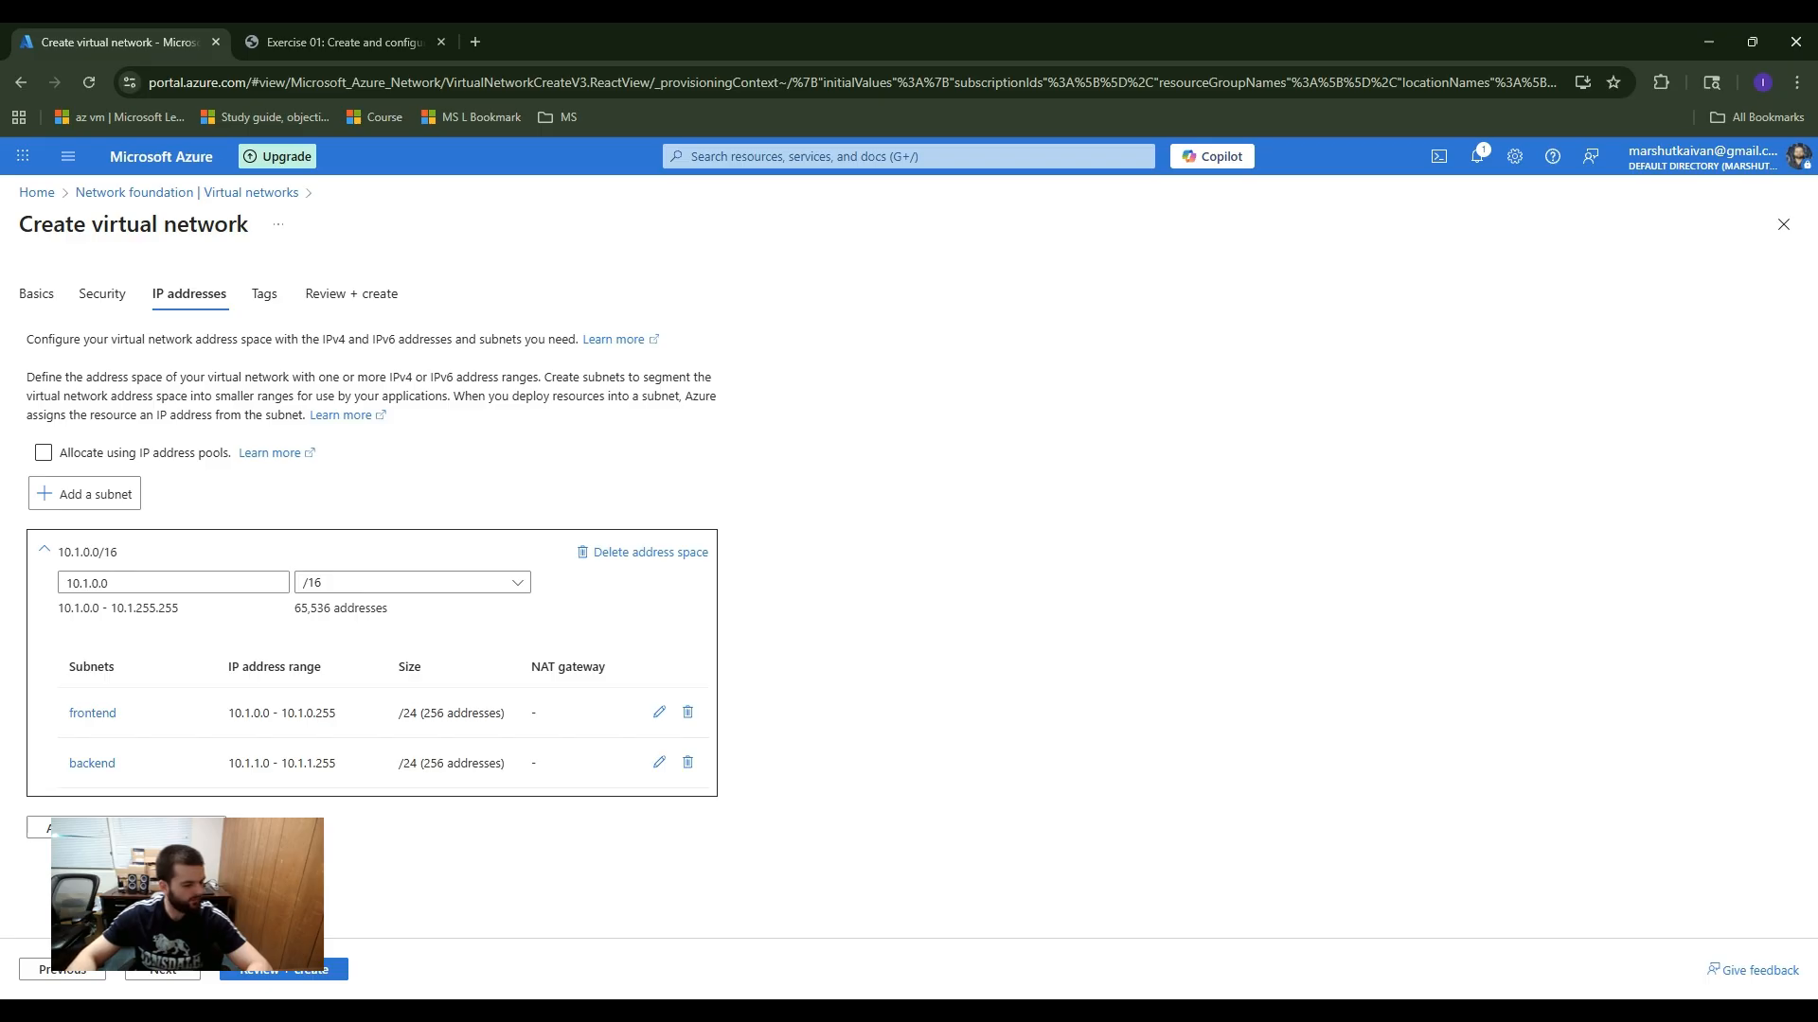
# Step: Validate the app-vnet configuration and create the virtual network
pyautogui.click(303, 969)
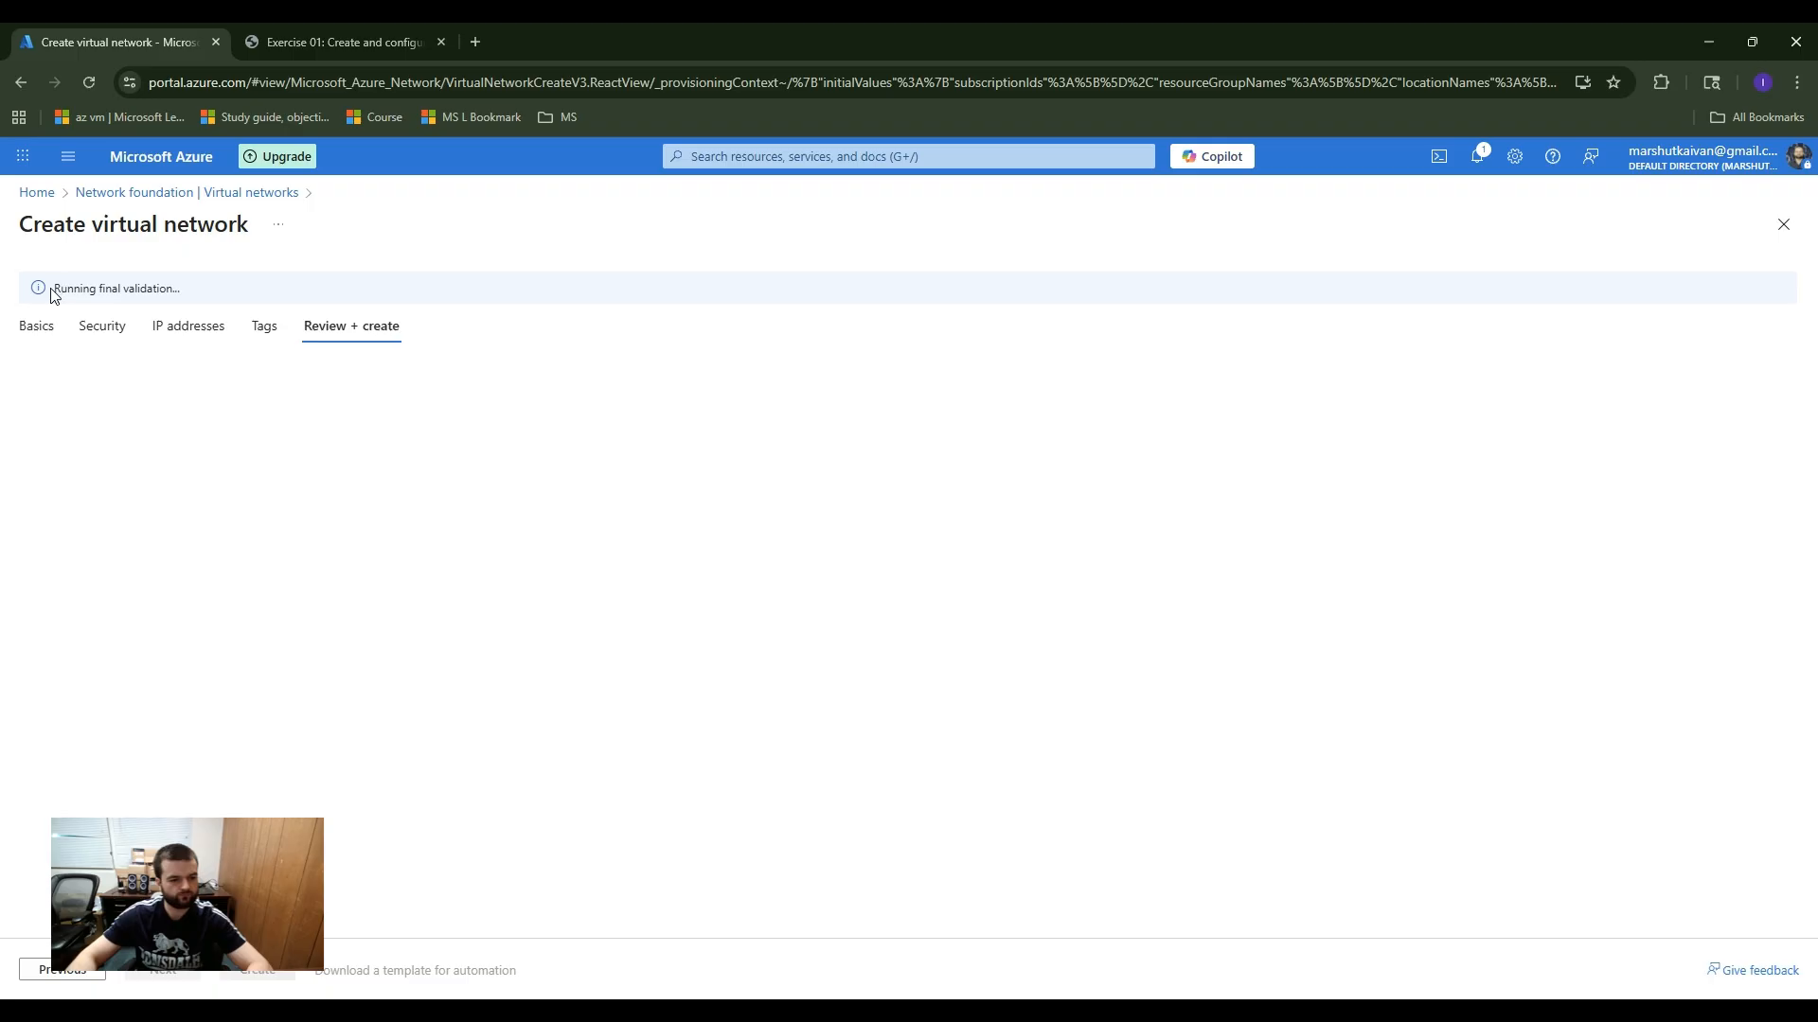
pyautogui.moveTo(54, 296); pyautogui.dragTo(225, 284)
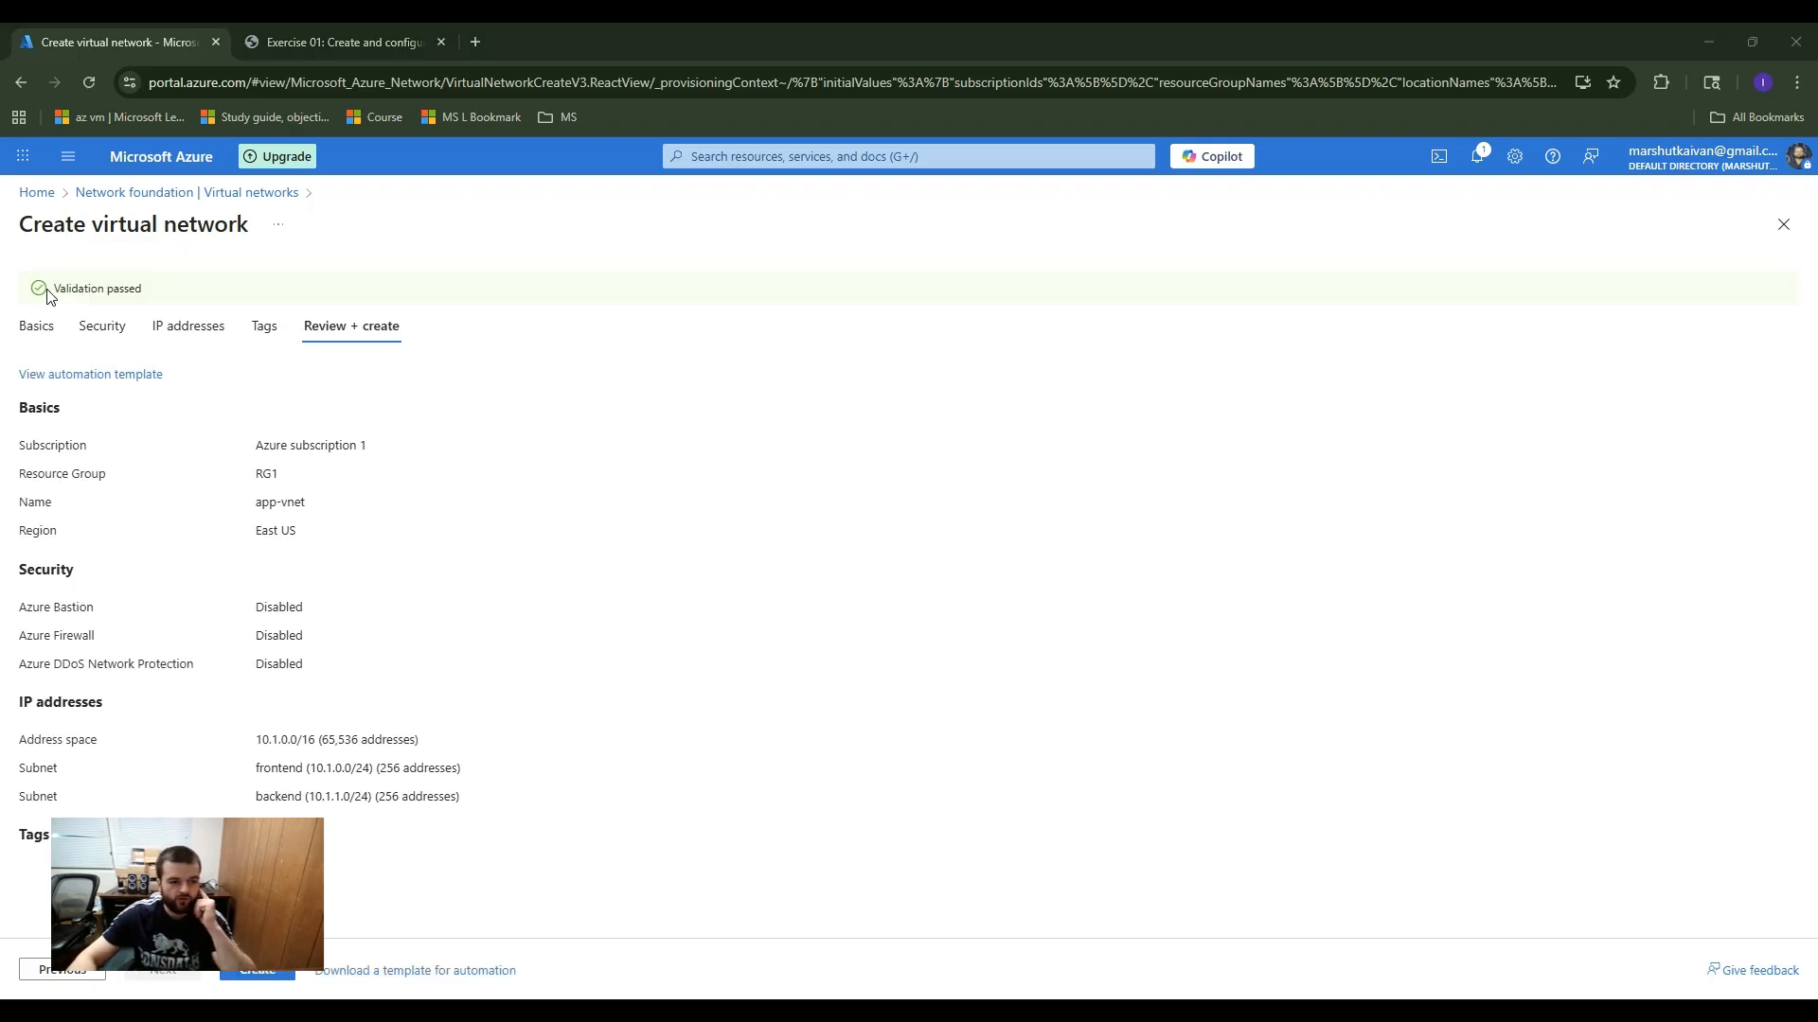
pyautogui.moveTo(49, 295); pyautogui.dragTo(174, 292)
pyautogui.click(174, 296)
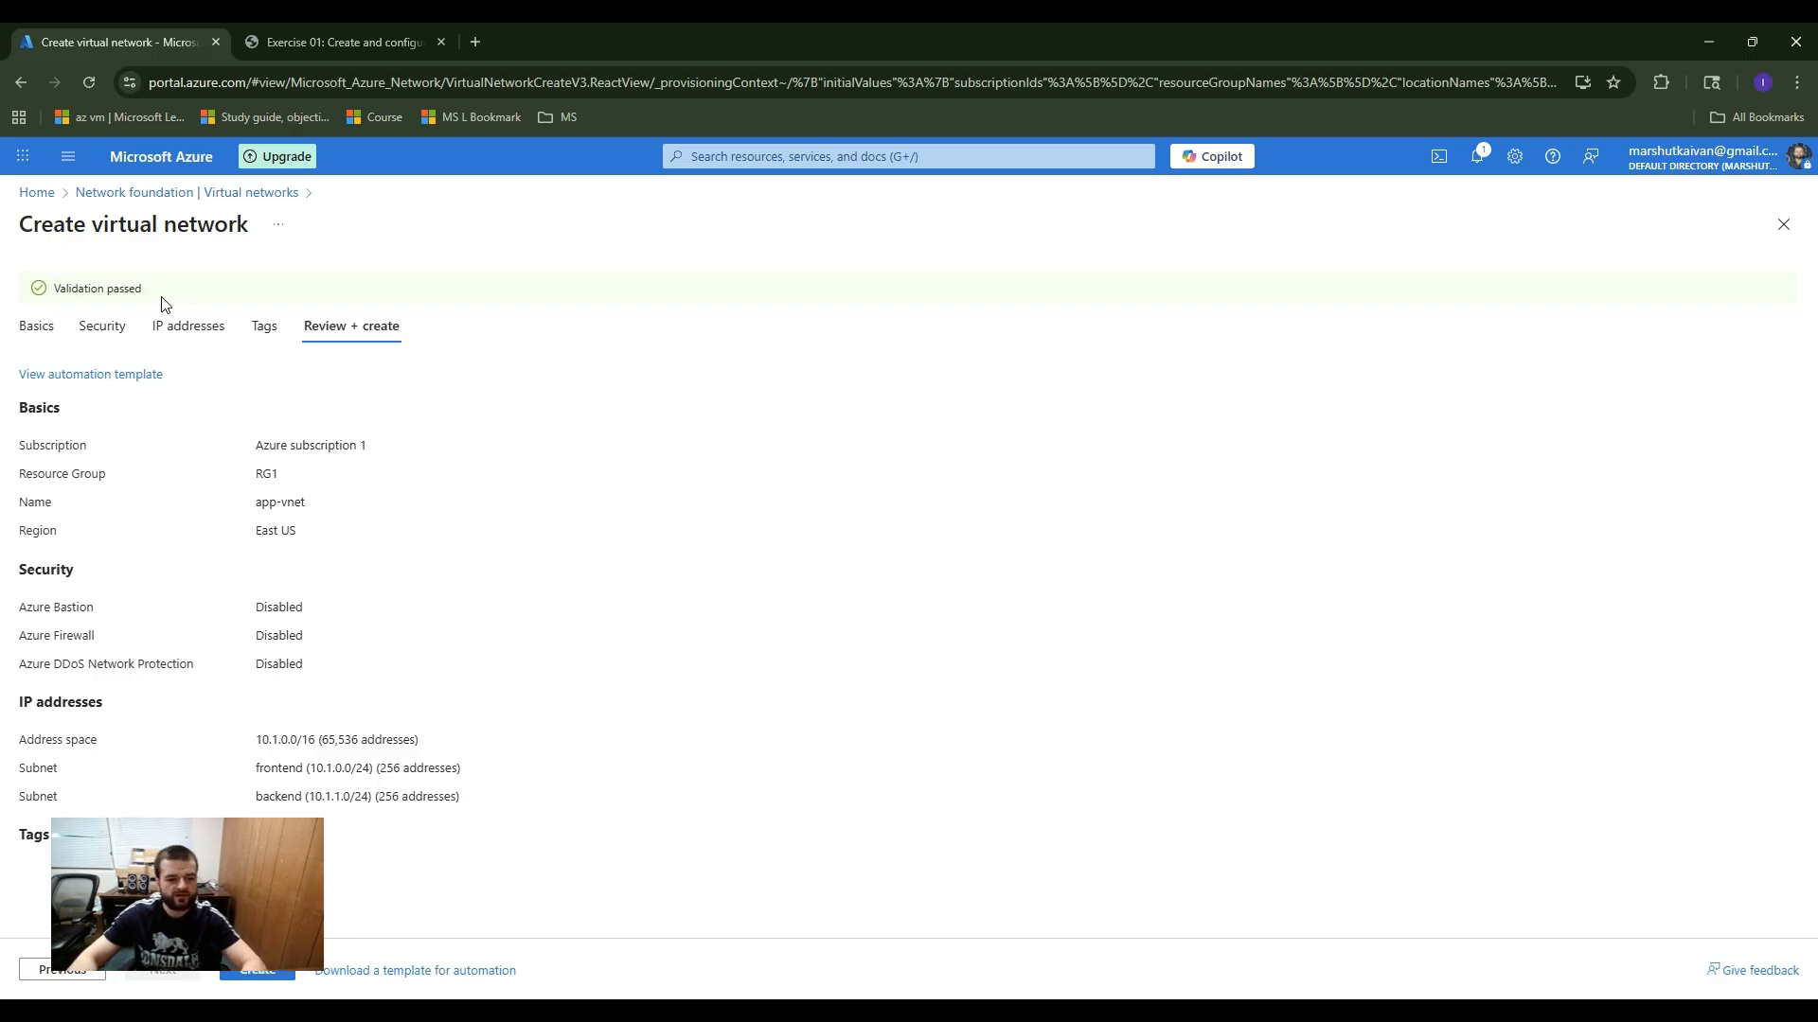
pyautogui.click(258, 972)
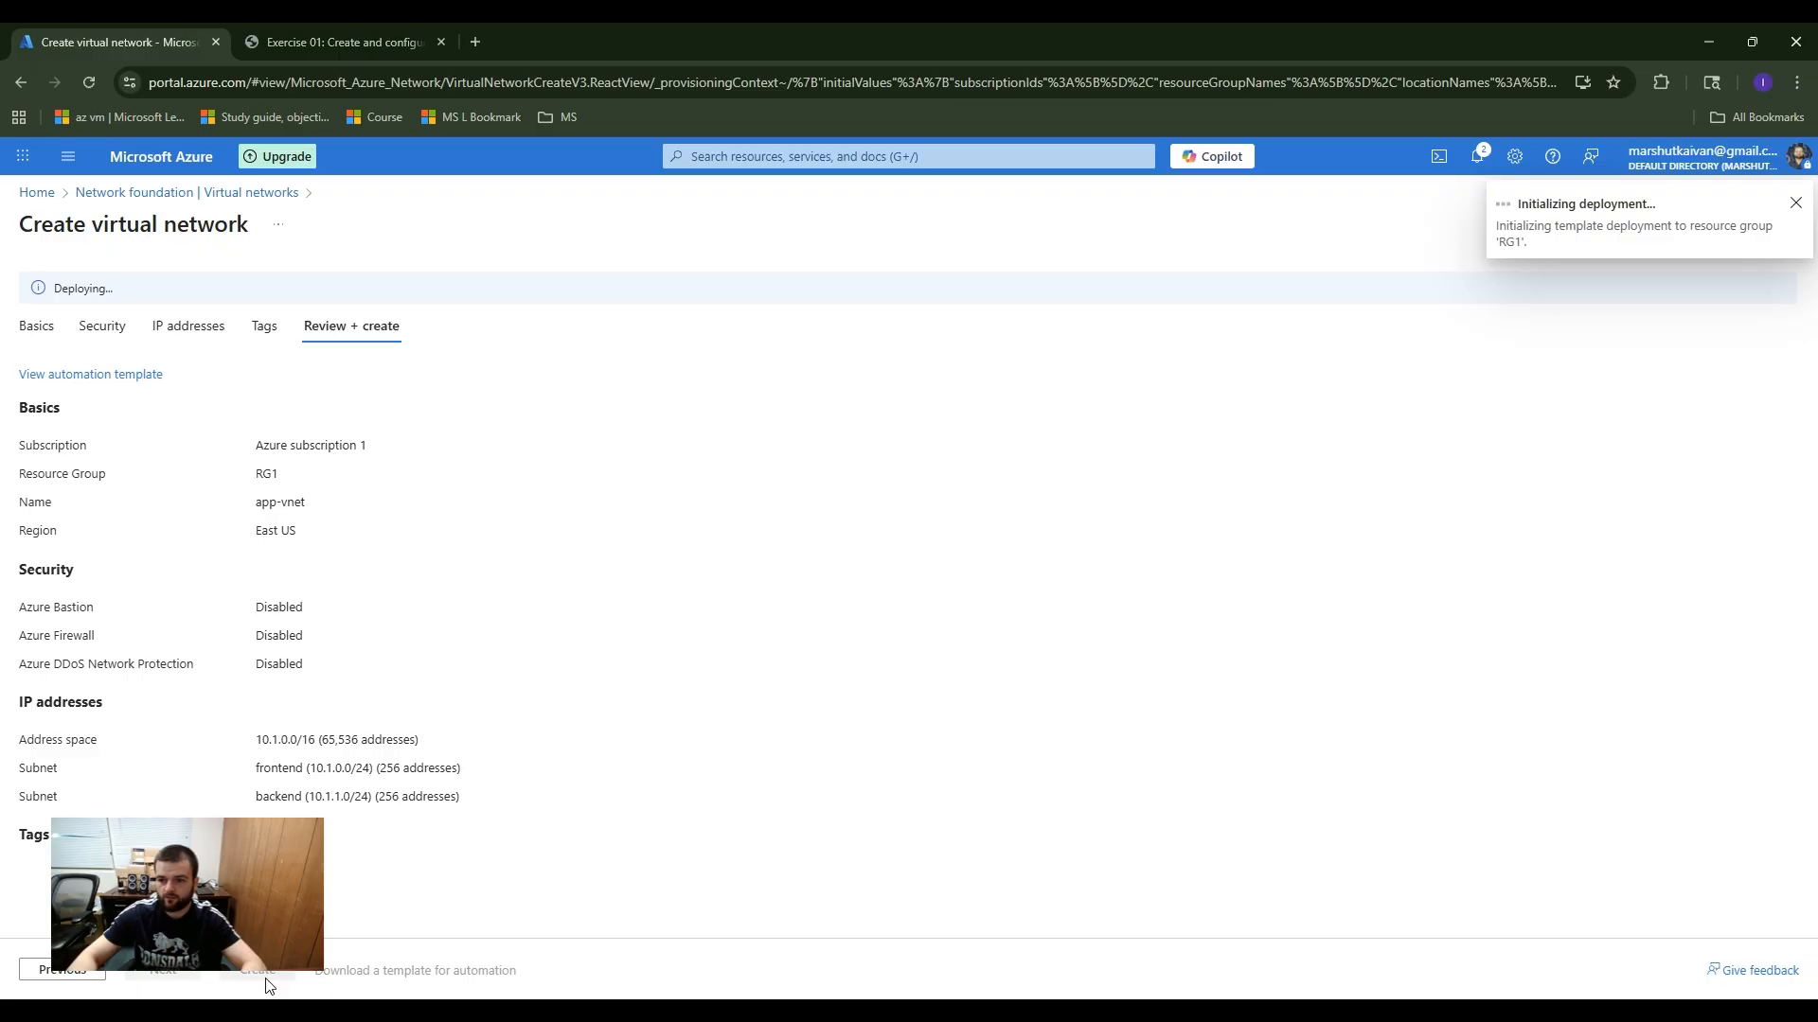
# Step: Open the Azure portal home in a second browser tab, go to the Virtual networks service and dismiss the notifications
pyautogui.click(798, 156)
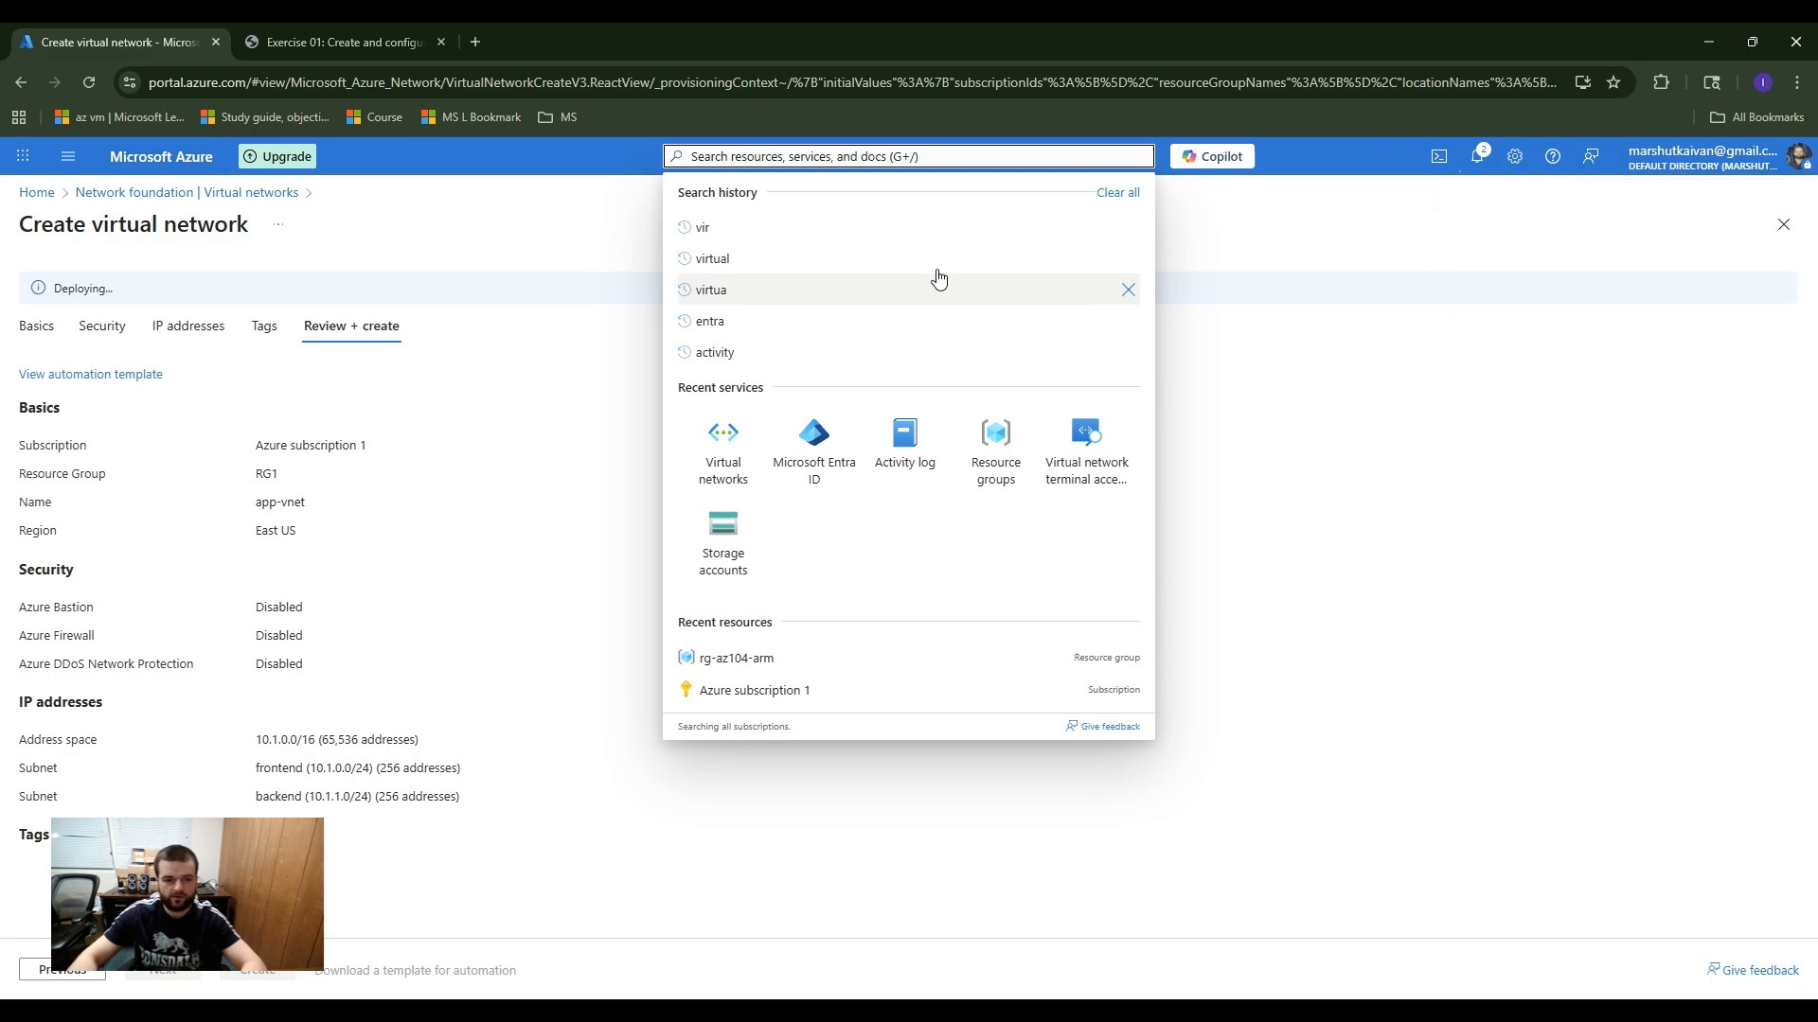
pyautogui.middleClick(161, 156)
pyautogui.click(352, 43)
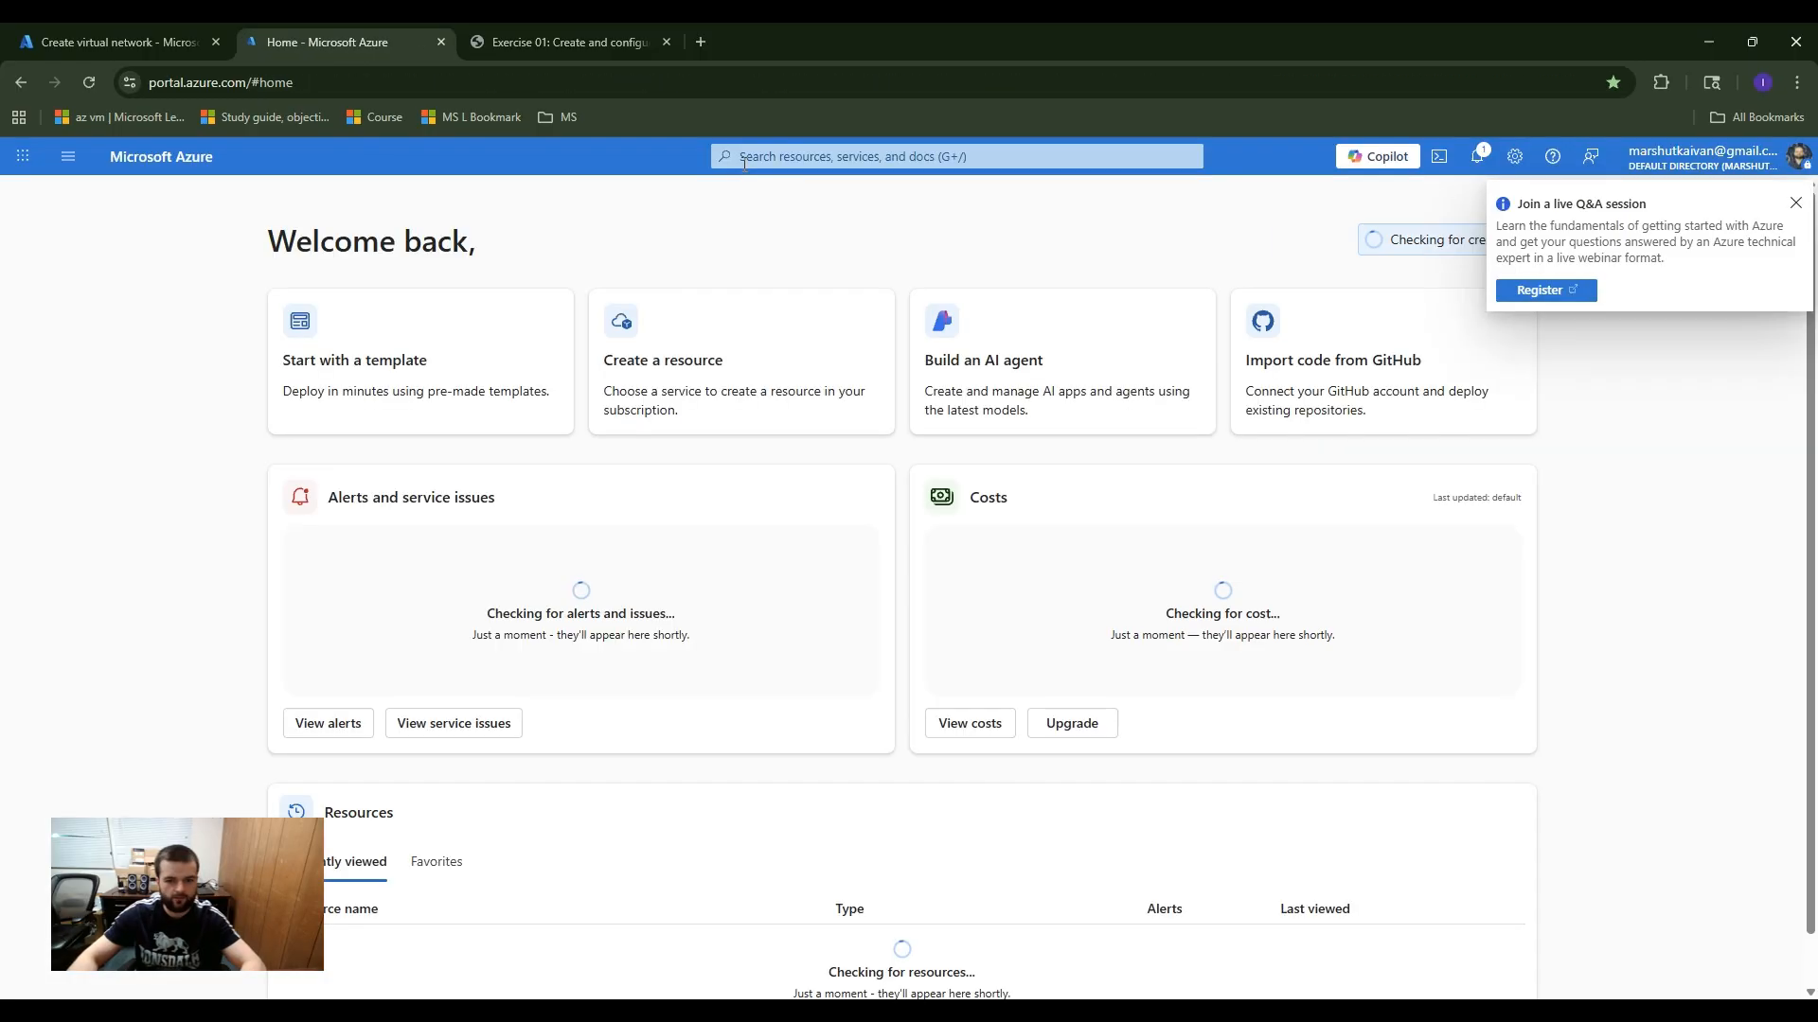
pyautogui.click(817, 152)
pyautogui.write('v')
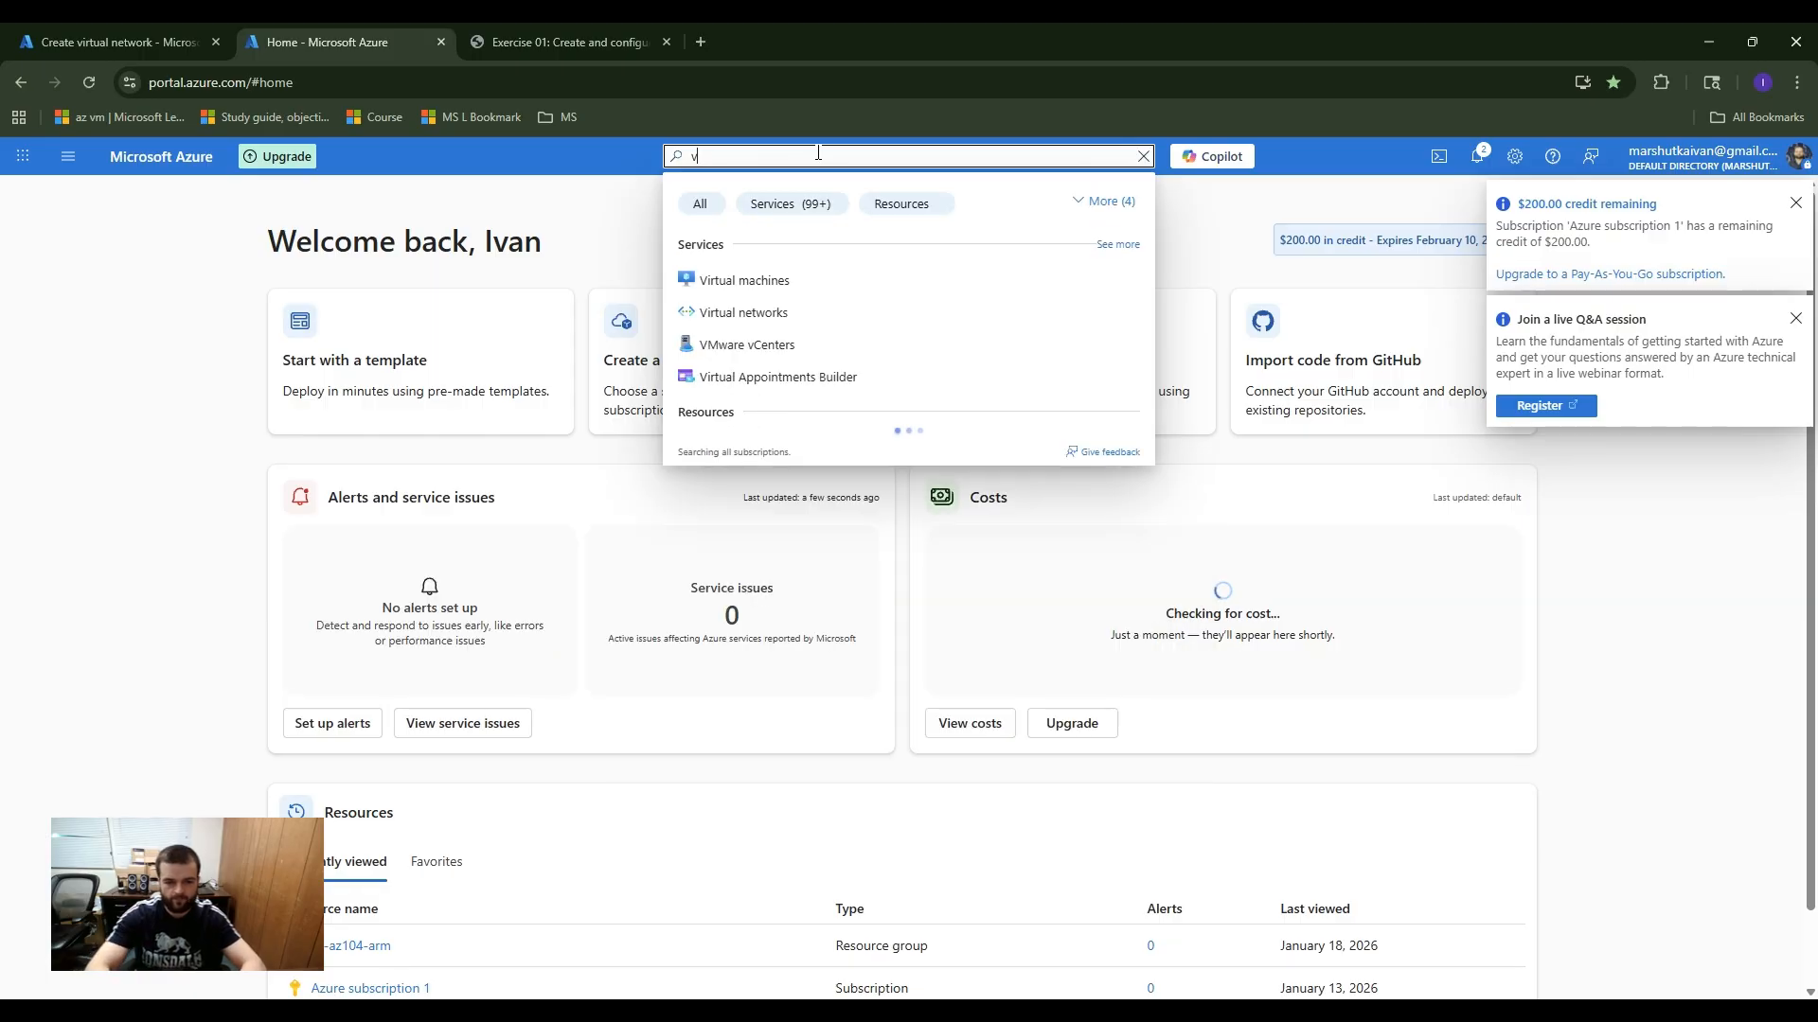
pyautogui.click(730, 323)
pyautogui.click(1795, 203)
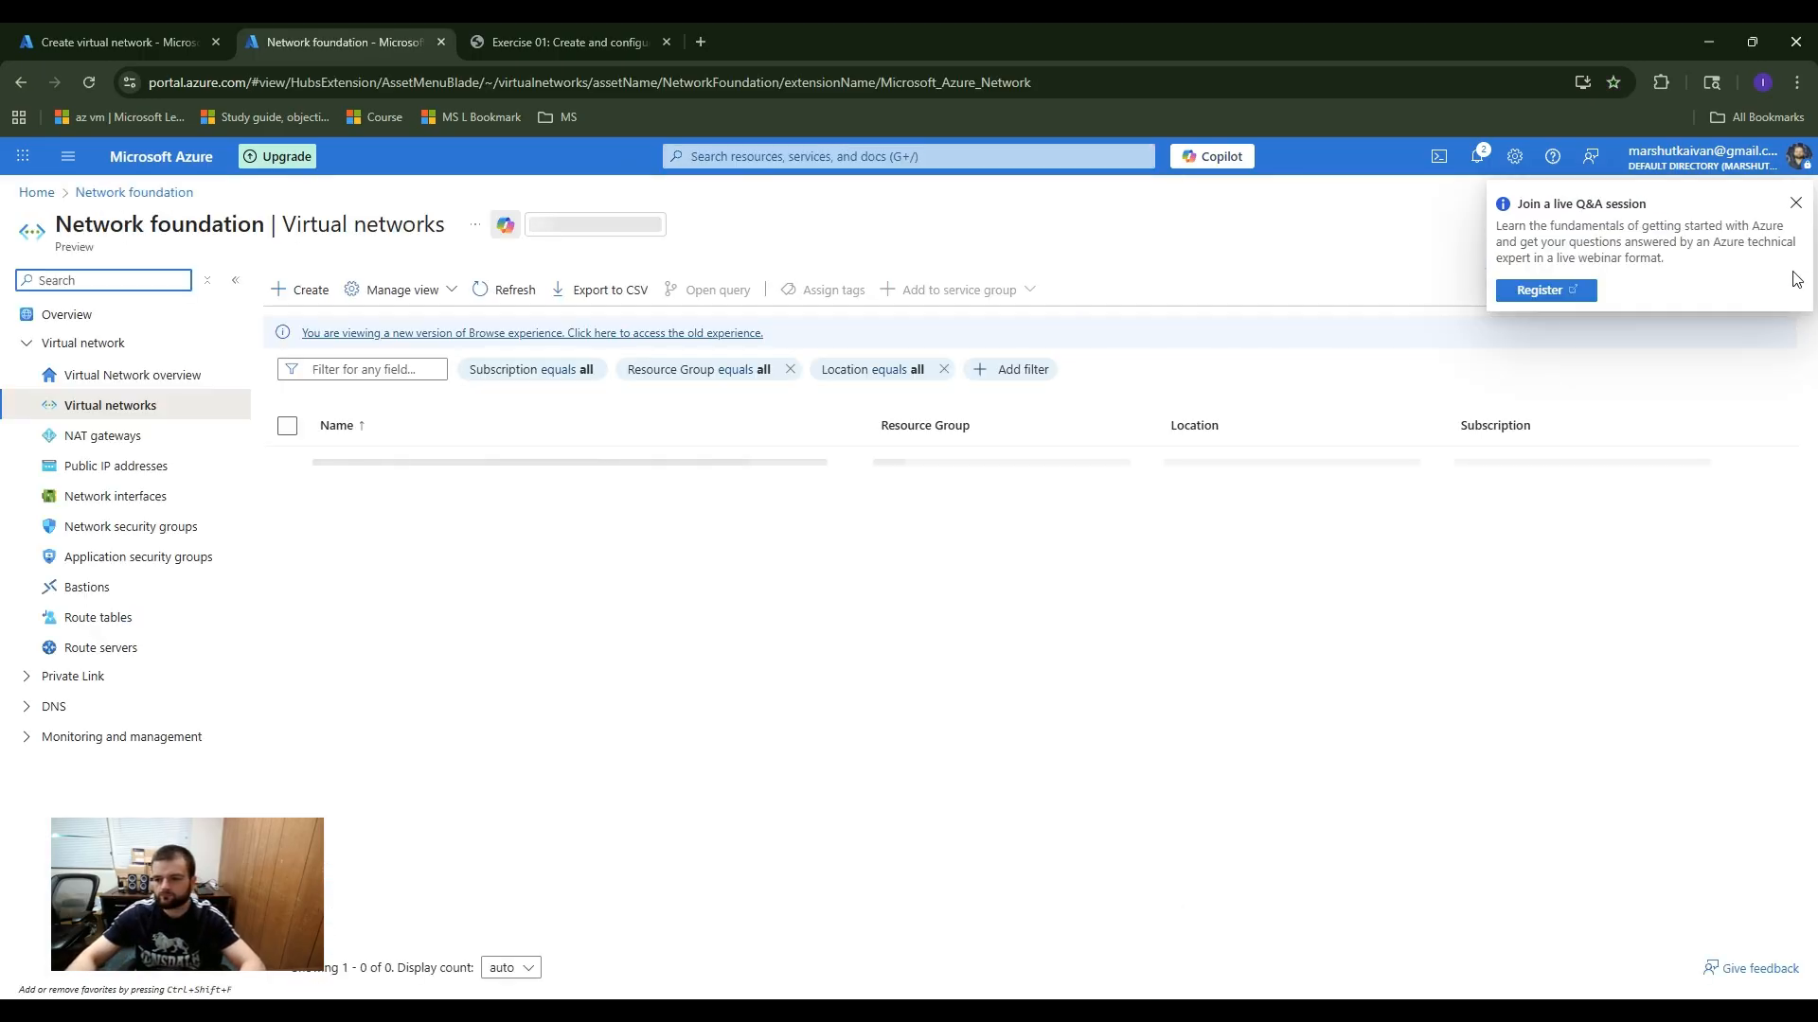
pyautogui.click(1796, 204)
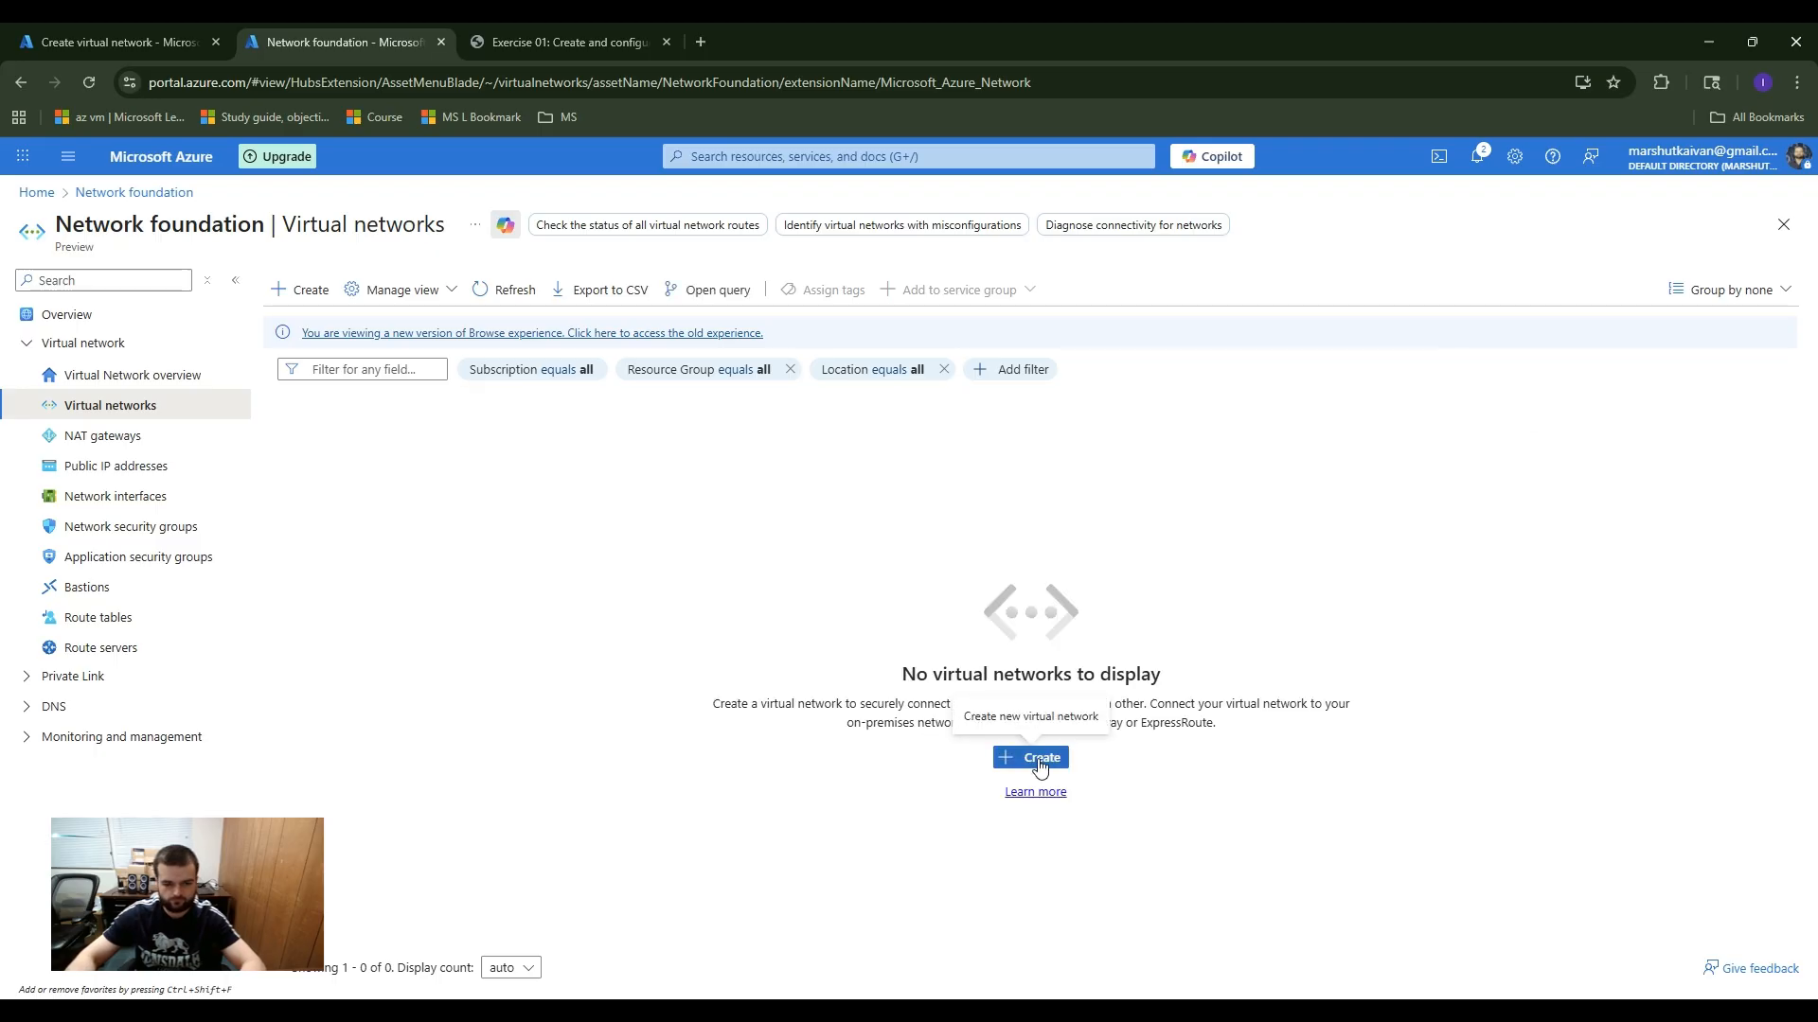
# Step: Check the app-vnet deployment's progress and reload the virtual networks list to look for the new network
pyautogui.click(123, 44)
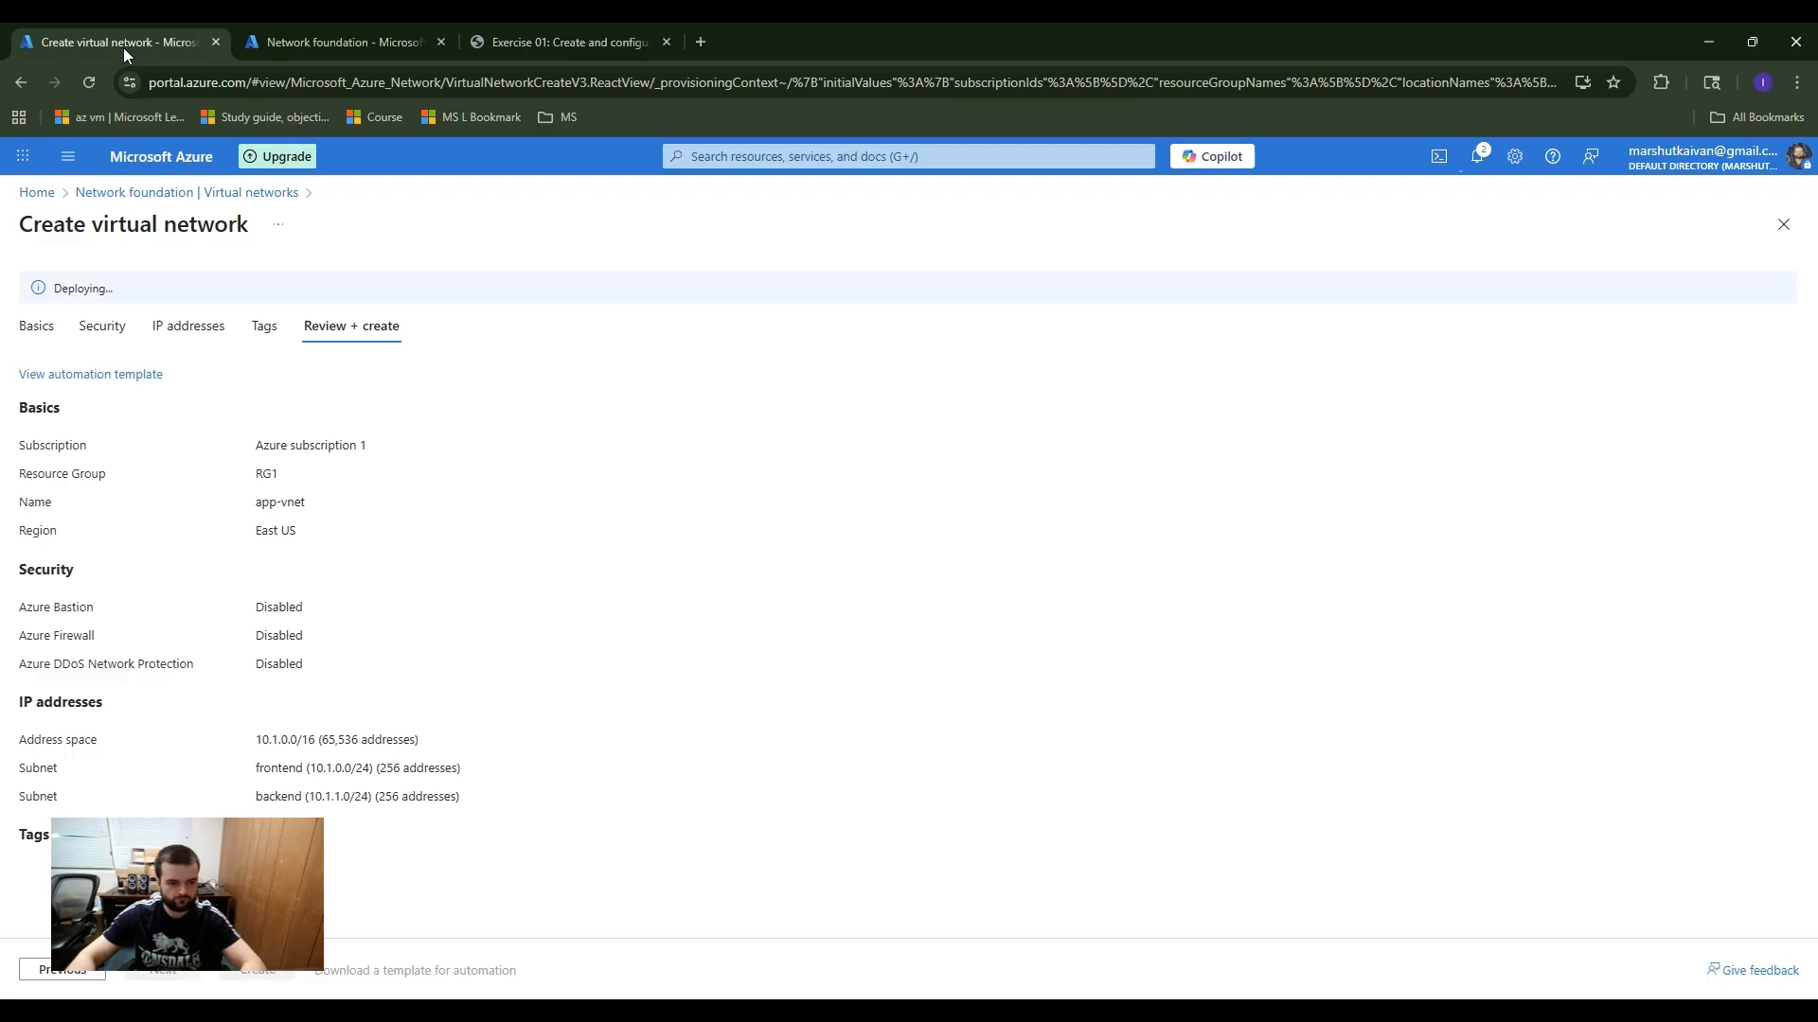
pyautogui.doubleClick(110, 286)
pyautogui.click(345, 38)
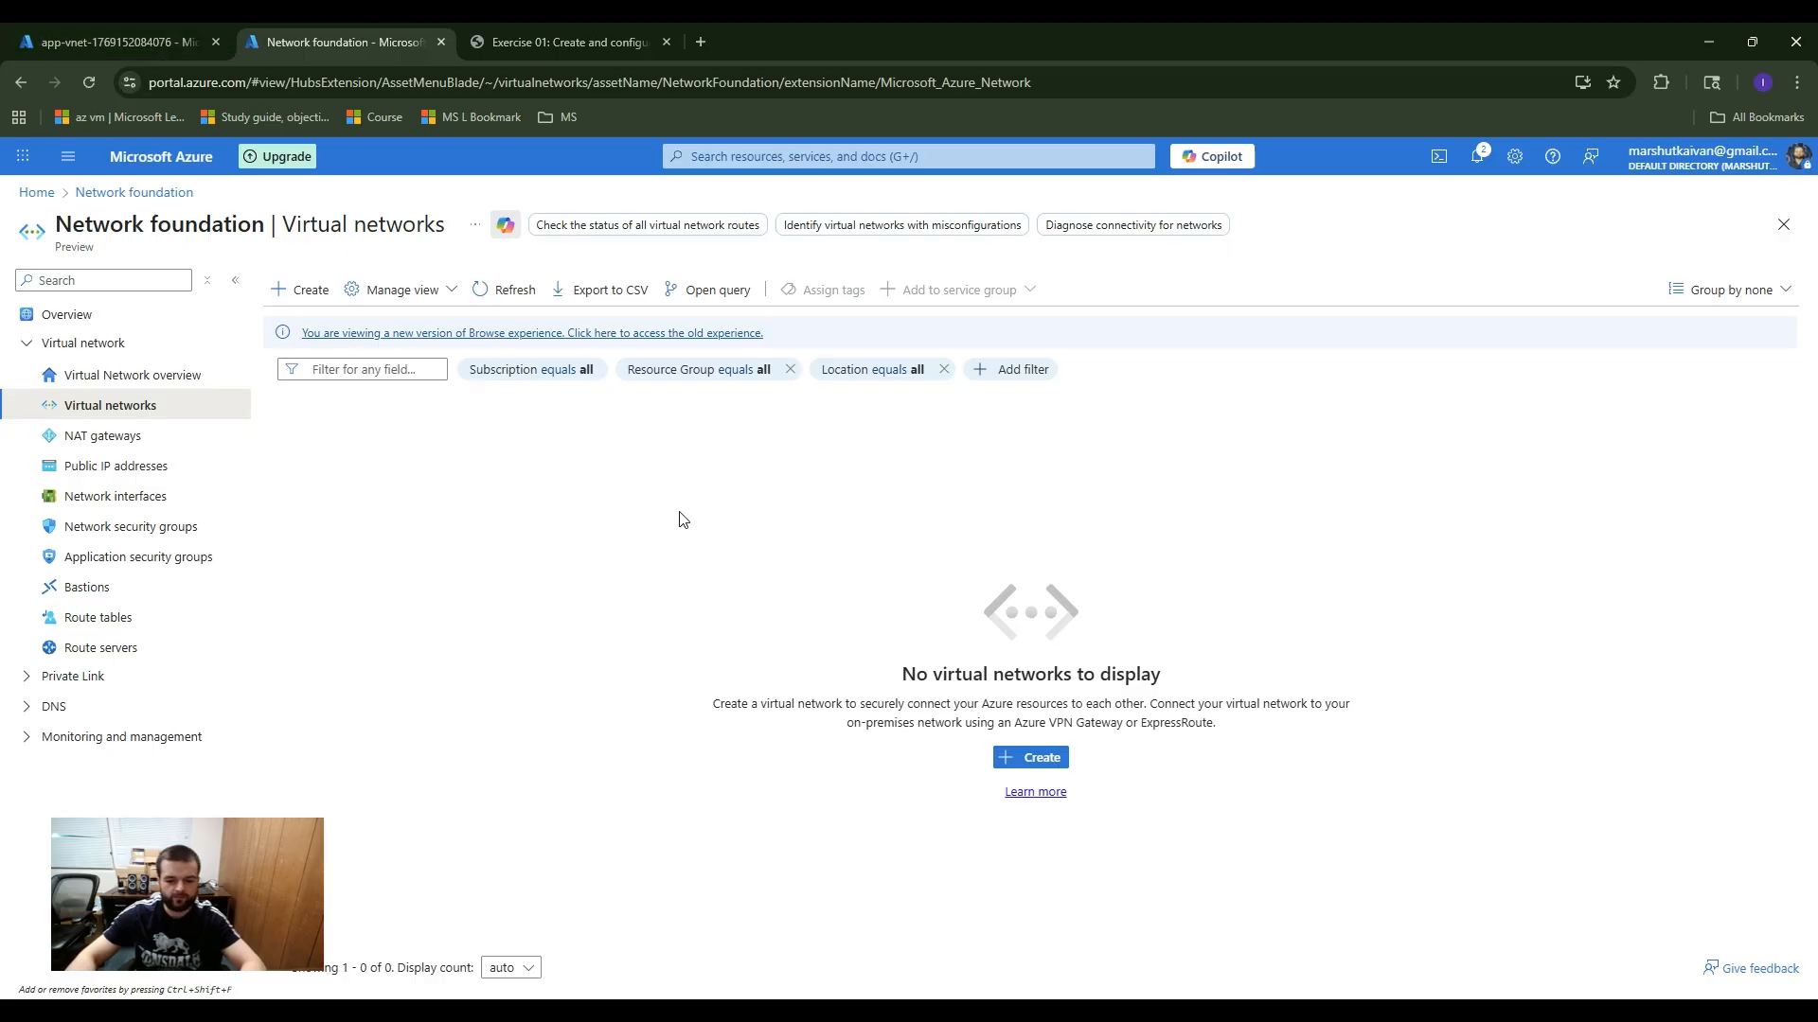
pyautogui.moveTo(1165, 674); pyautogui.dragTo(629, 431)
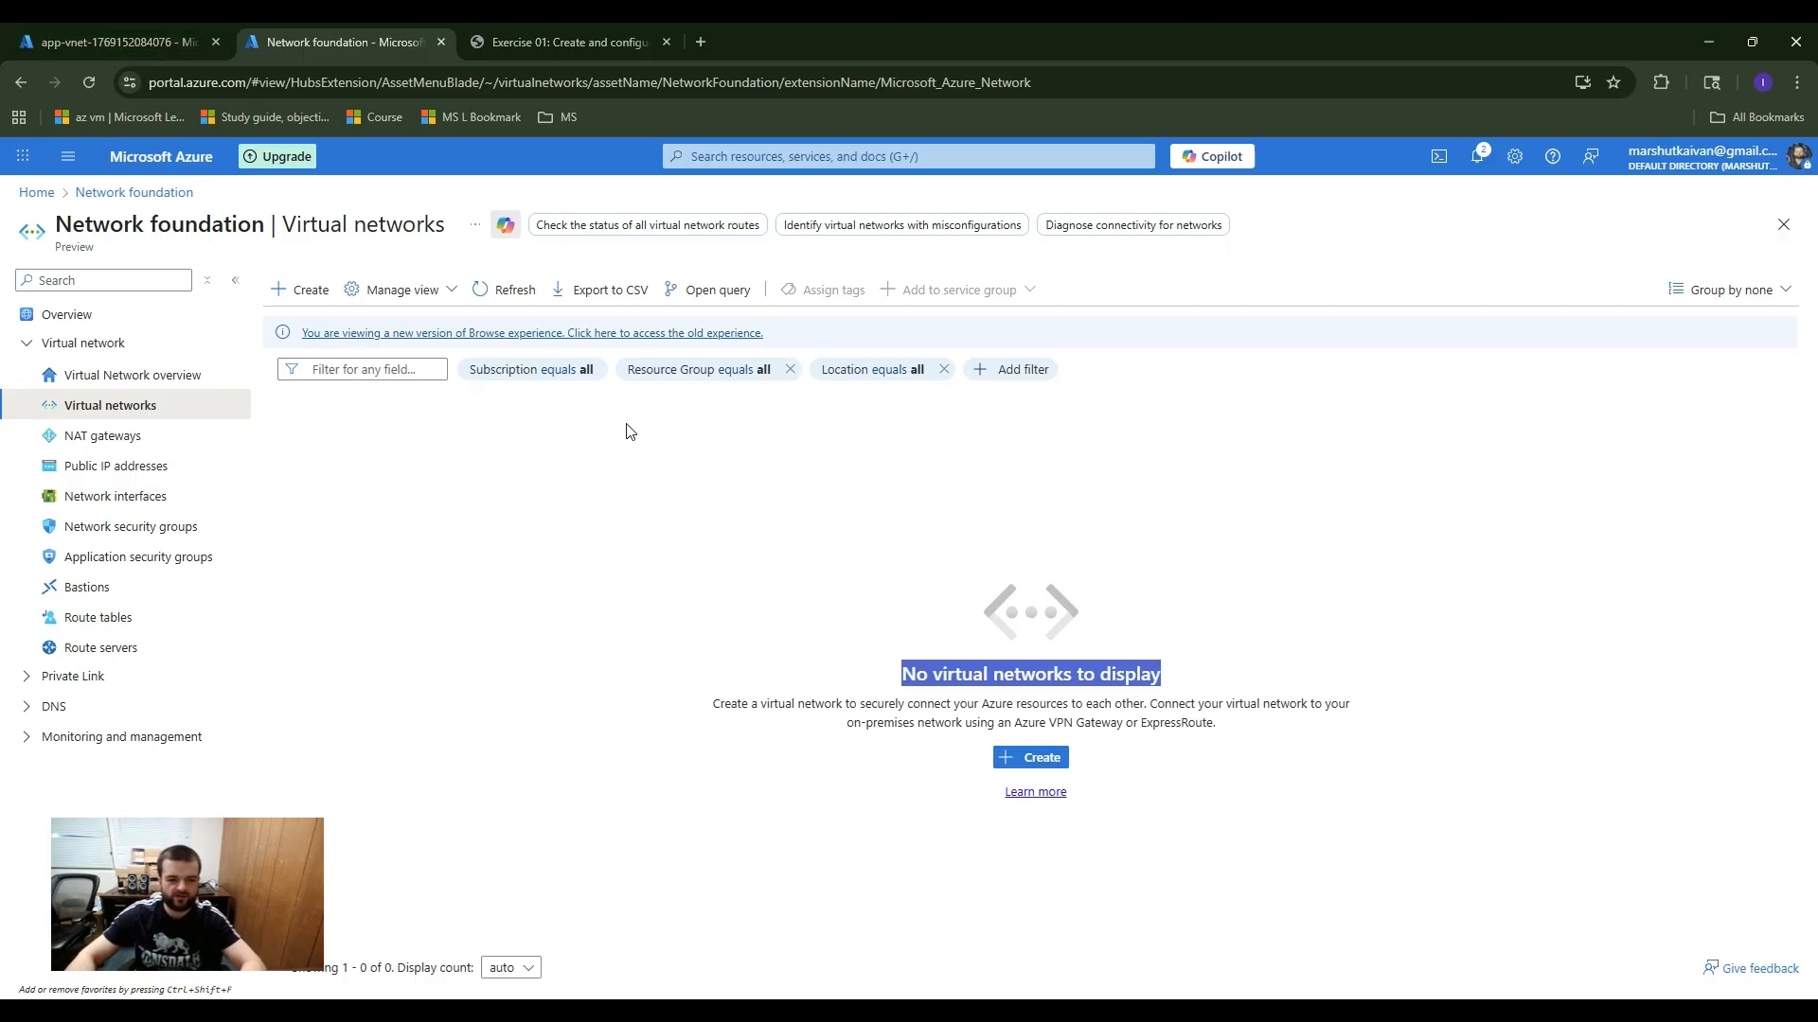
pyautogui.click(879, 571)
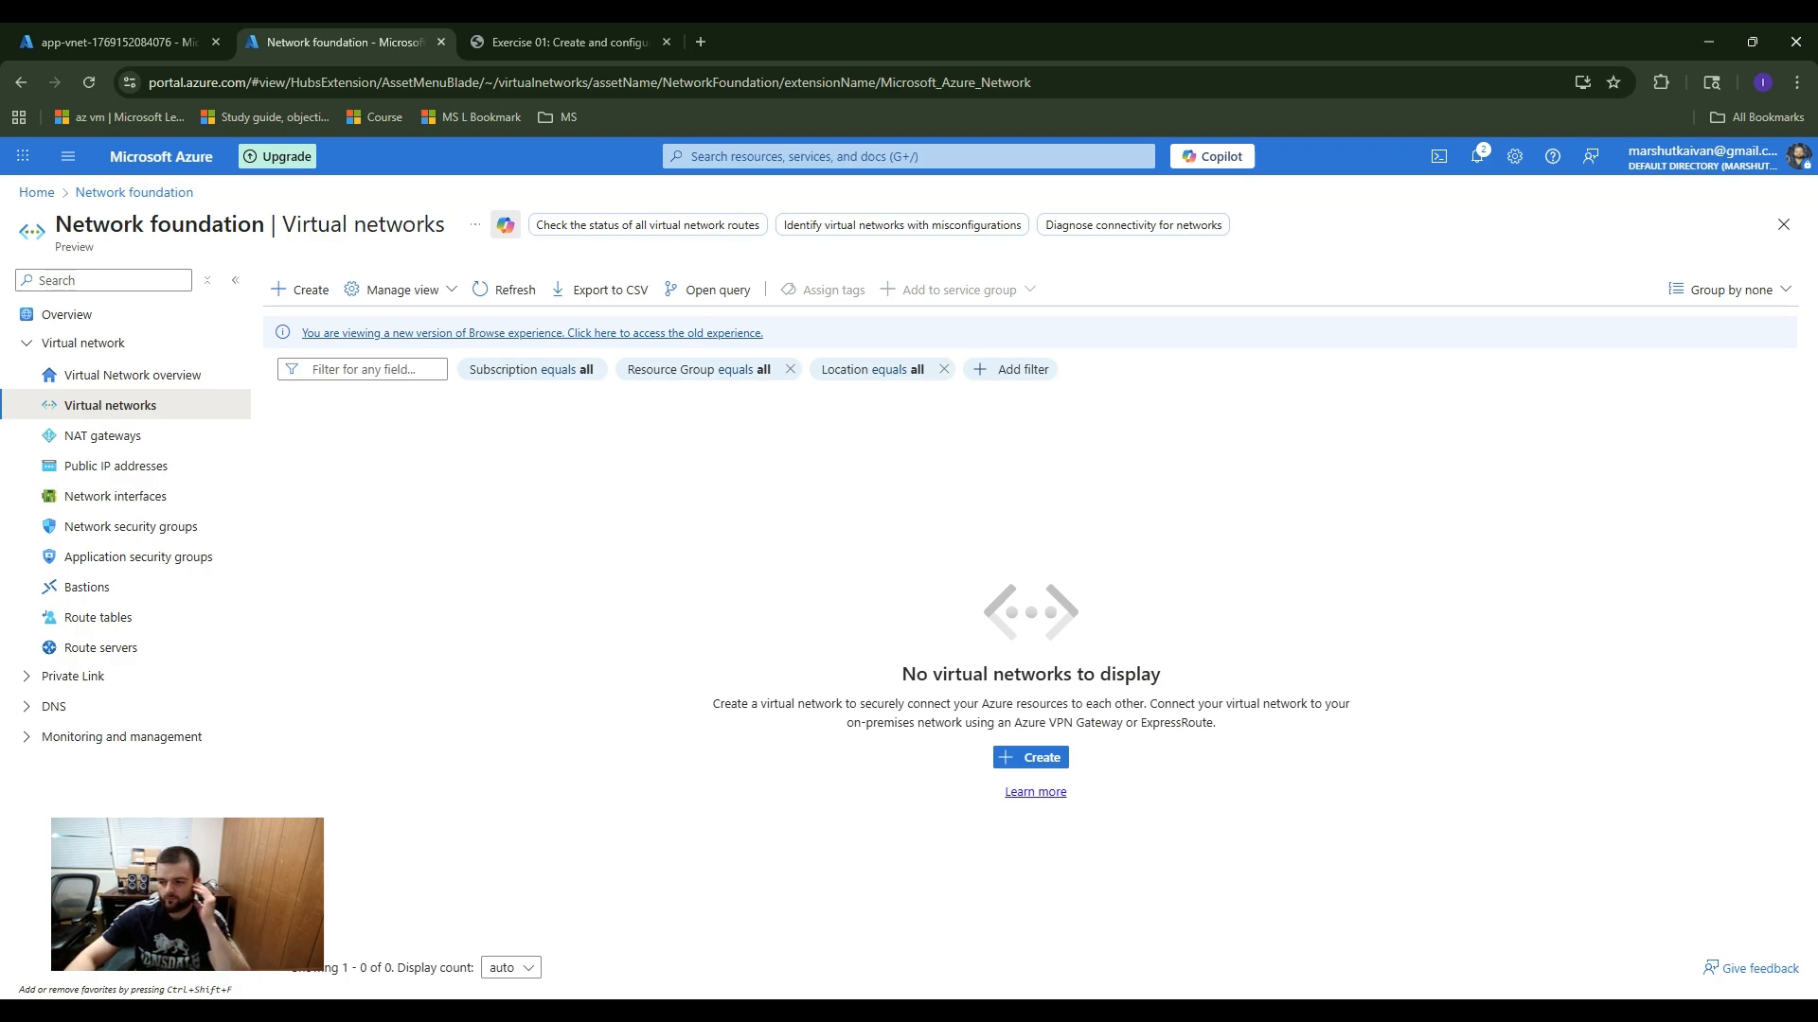
pyautogui.click(89, 83)
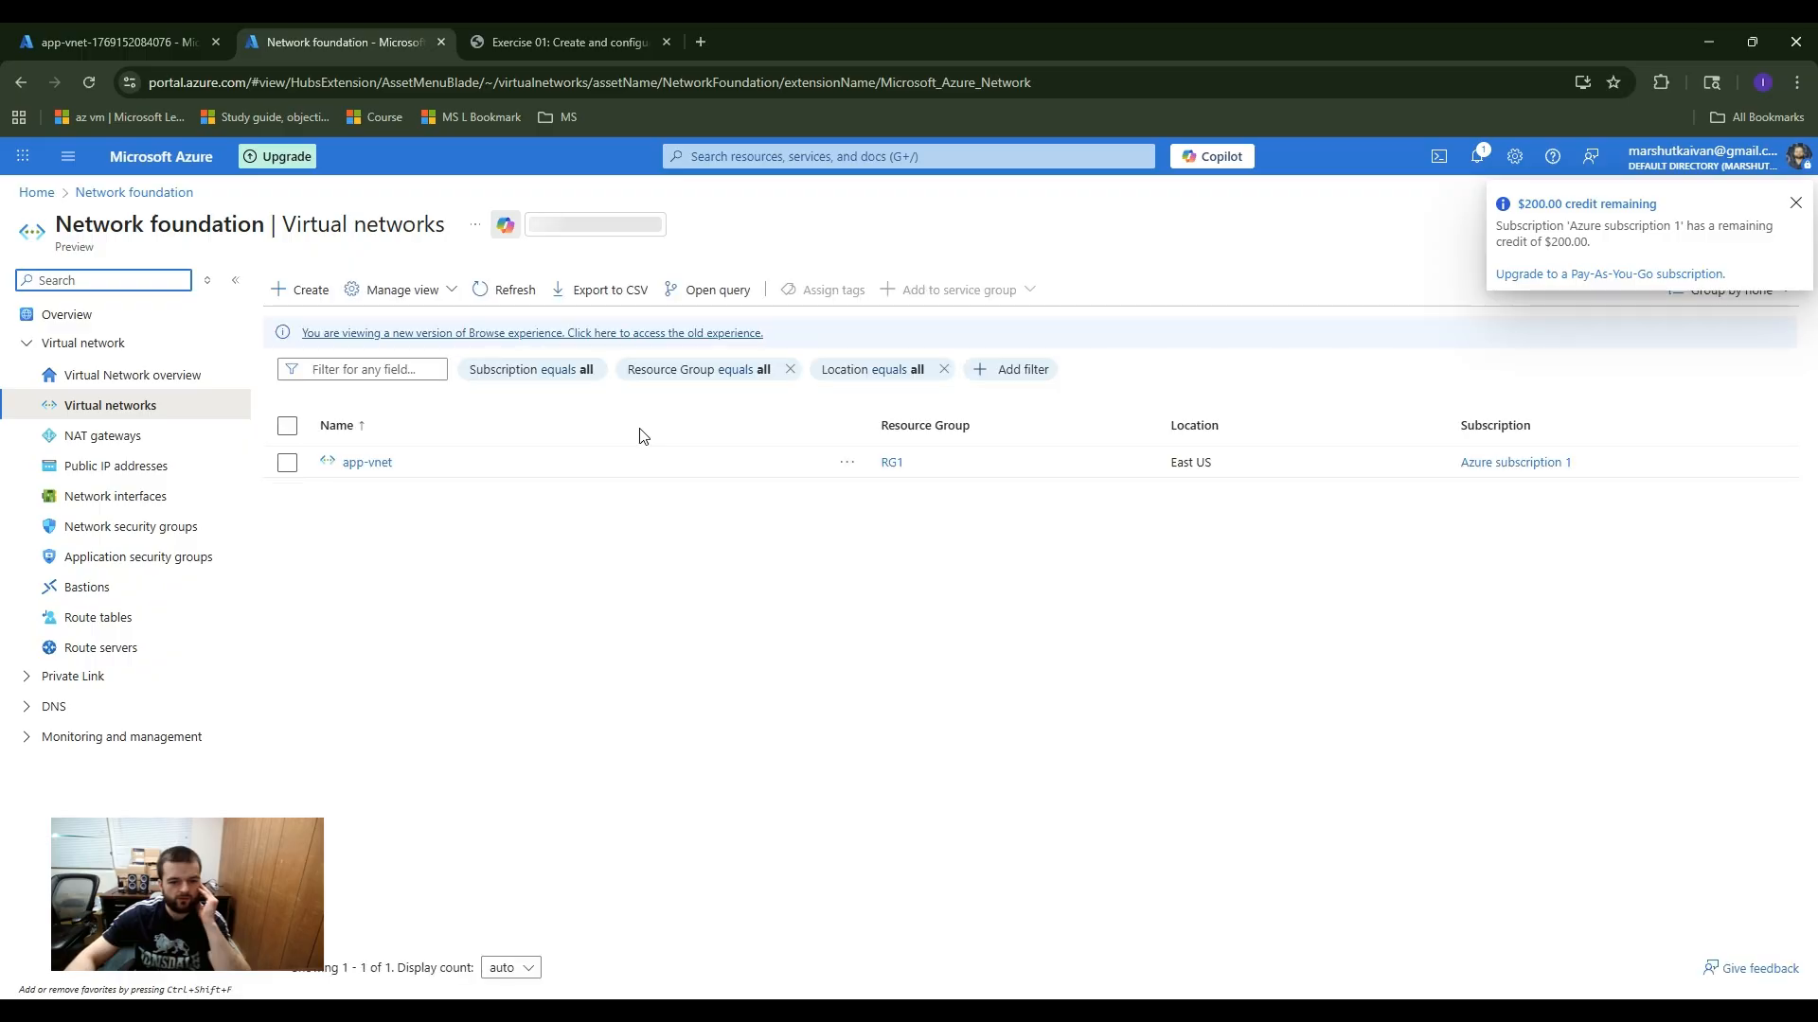
pyautogui.click(1797, 205)
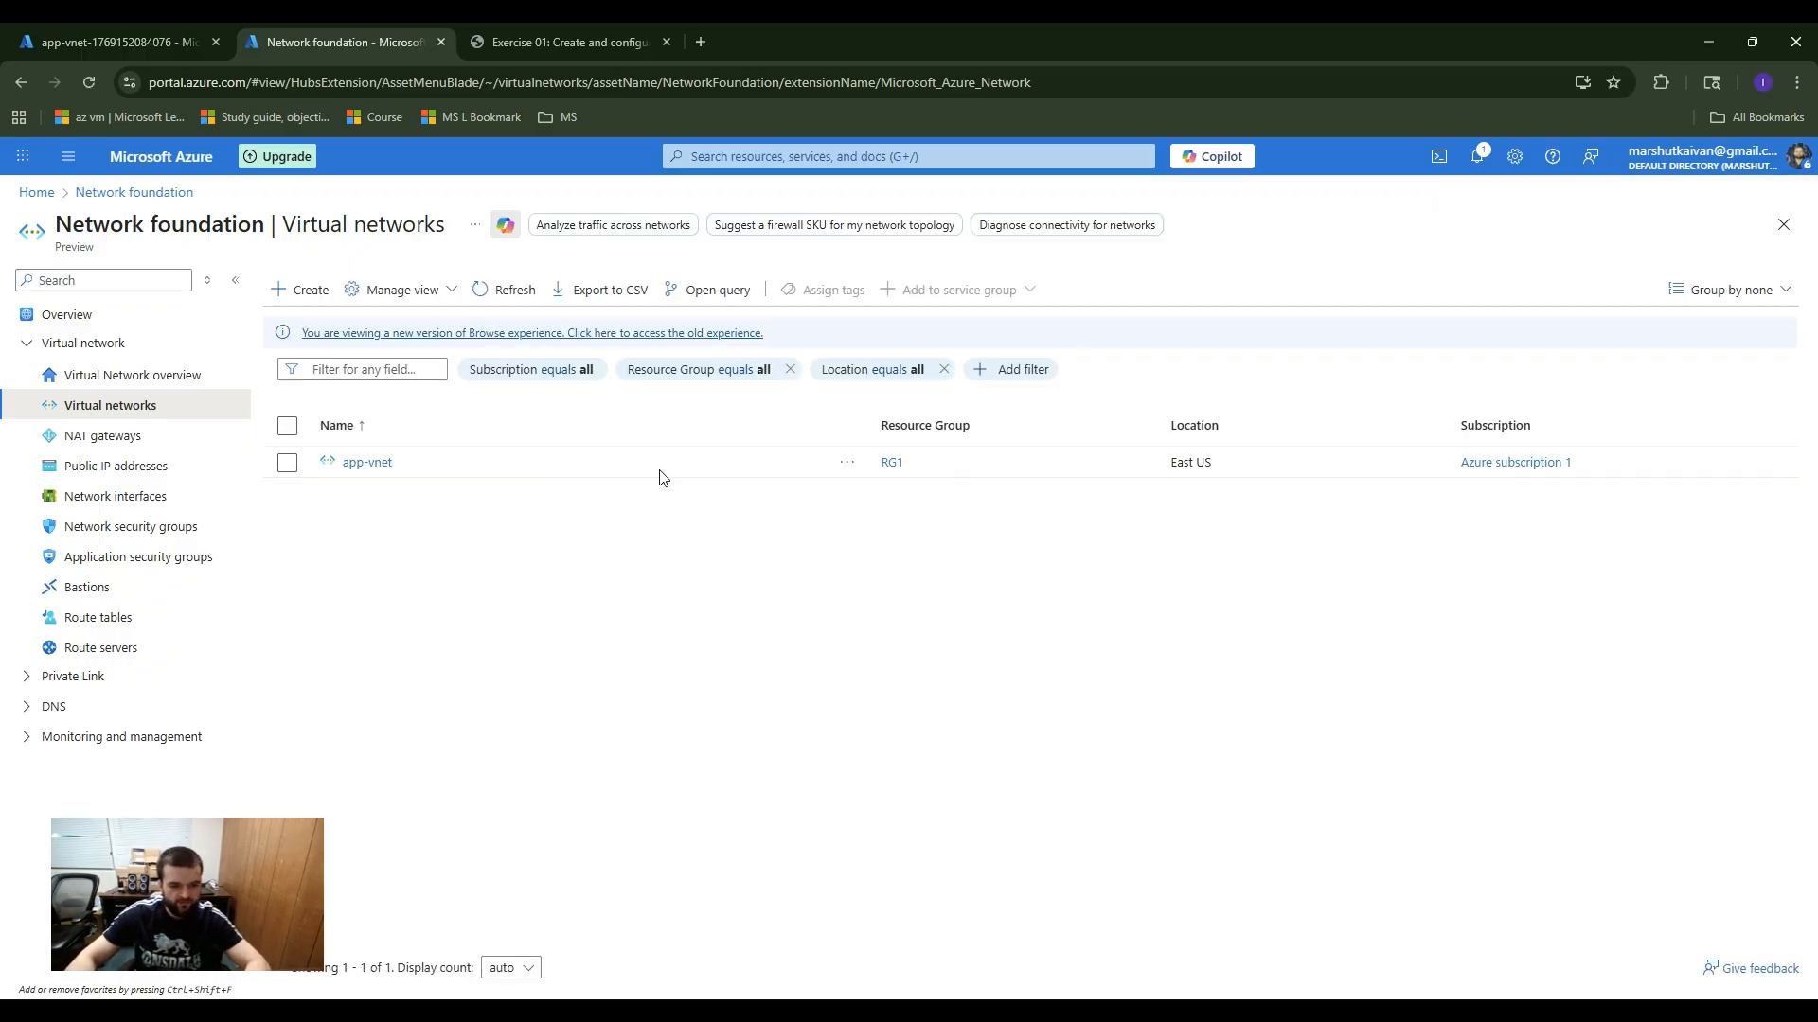
# Step: Start a new virtual network in resource group RG1 and name it hub-vnet, keeping the East US region
pyautogui.click(311, 290)
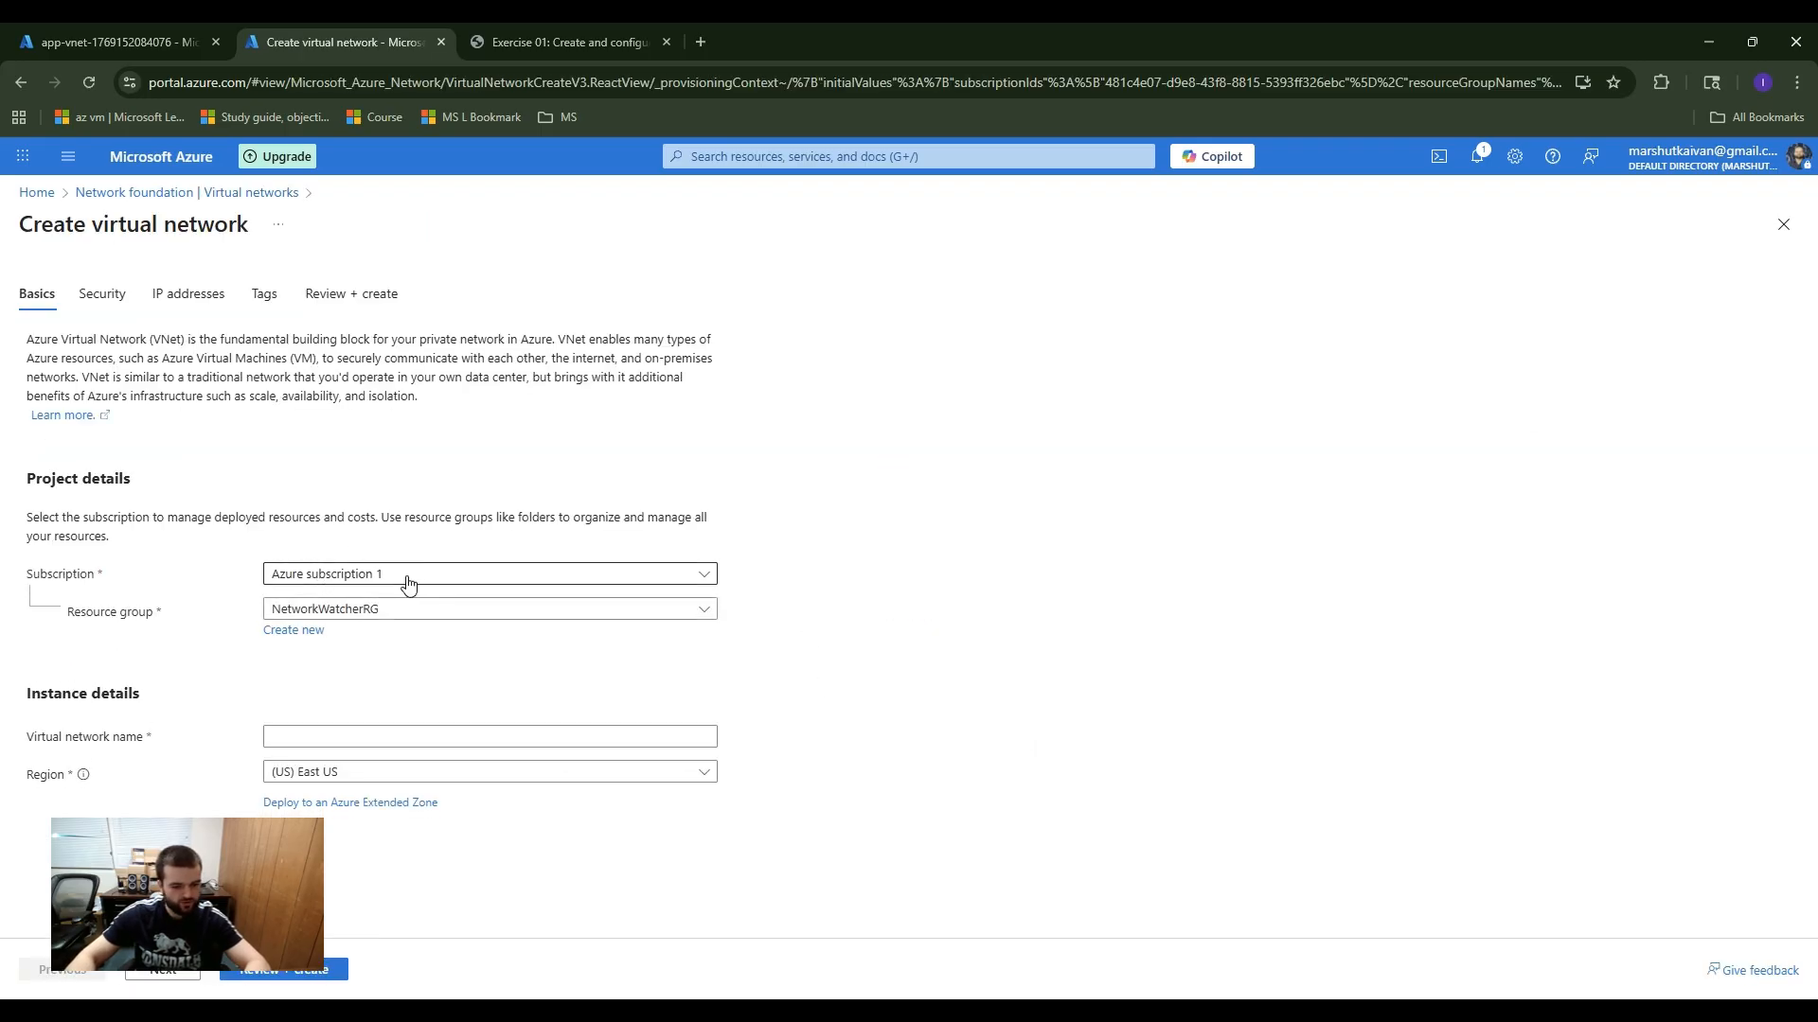
pyautogui.click(326, 745)
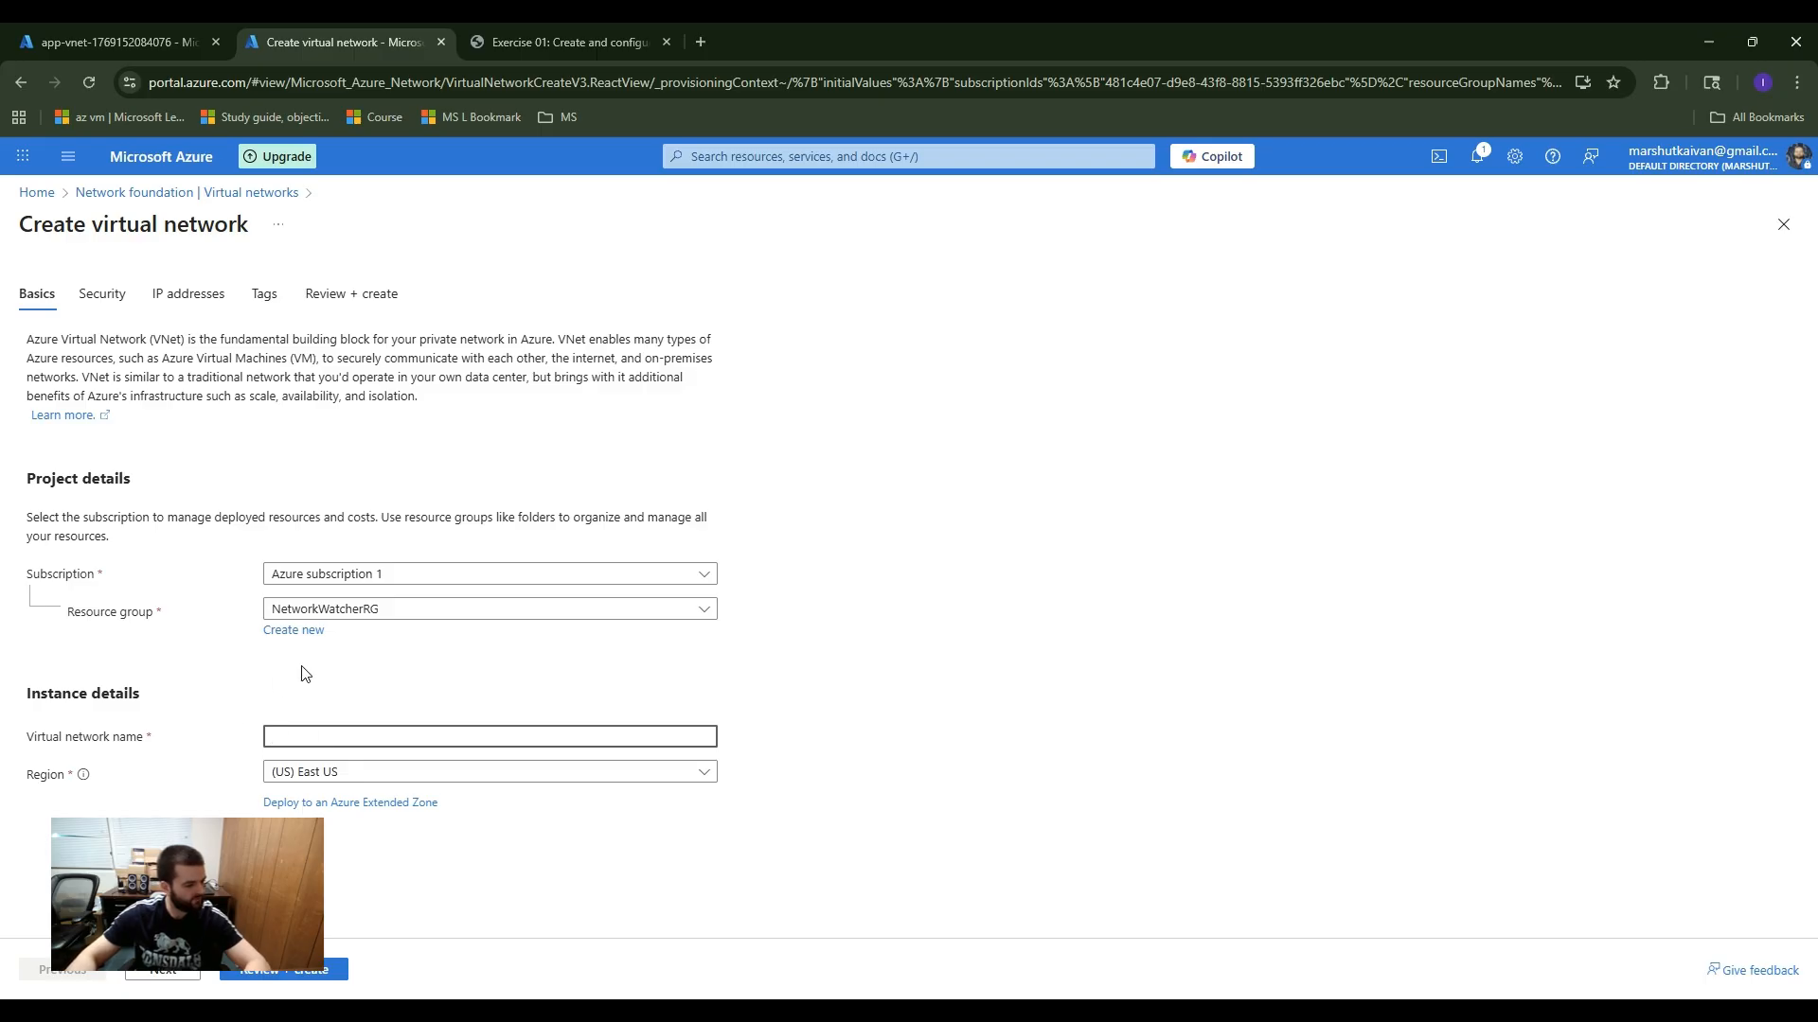
pyautogui.click(311, 615)
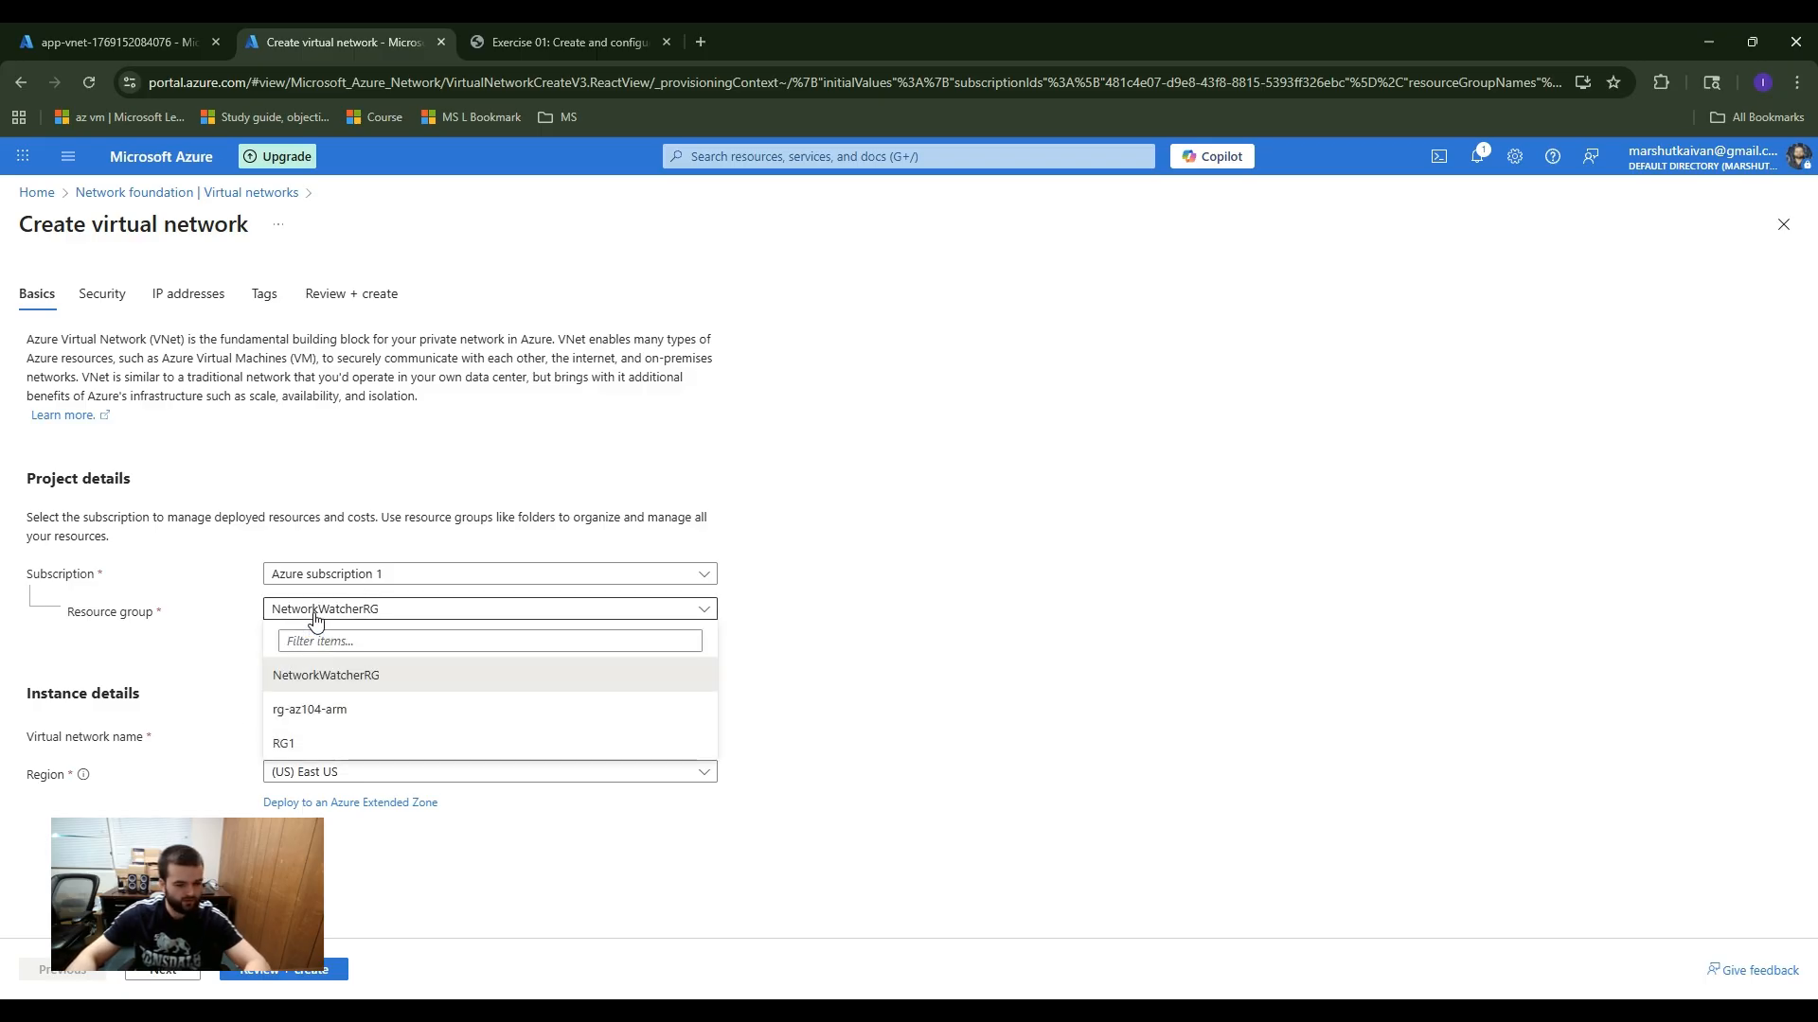
pyautogui.click(330, 746)
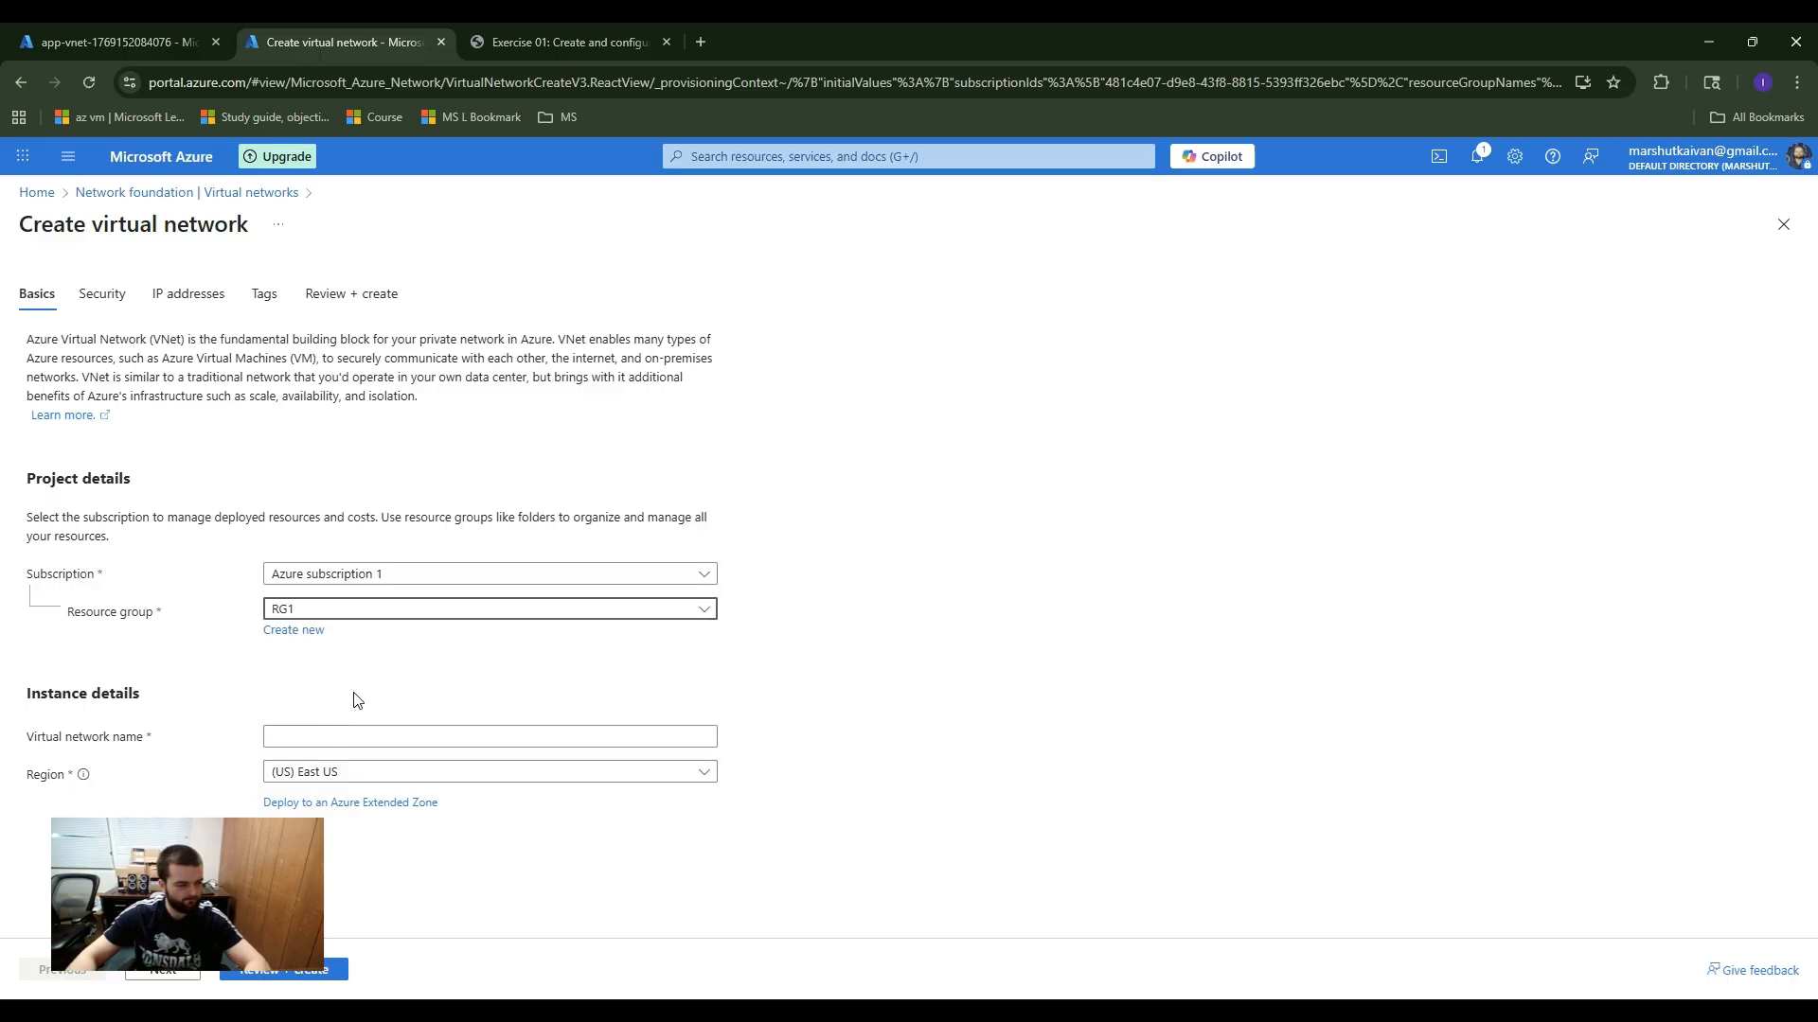
pyautogui.click(306, 736)
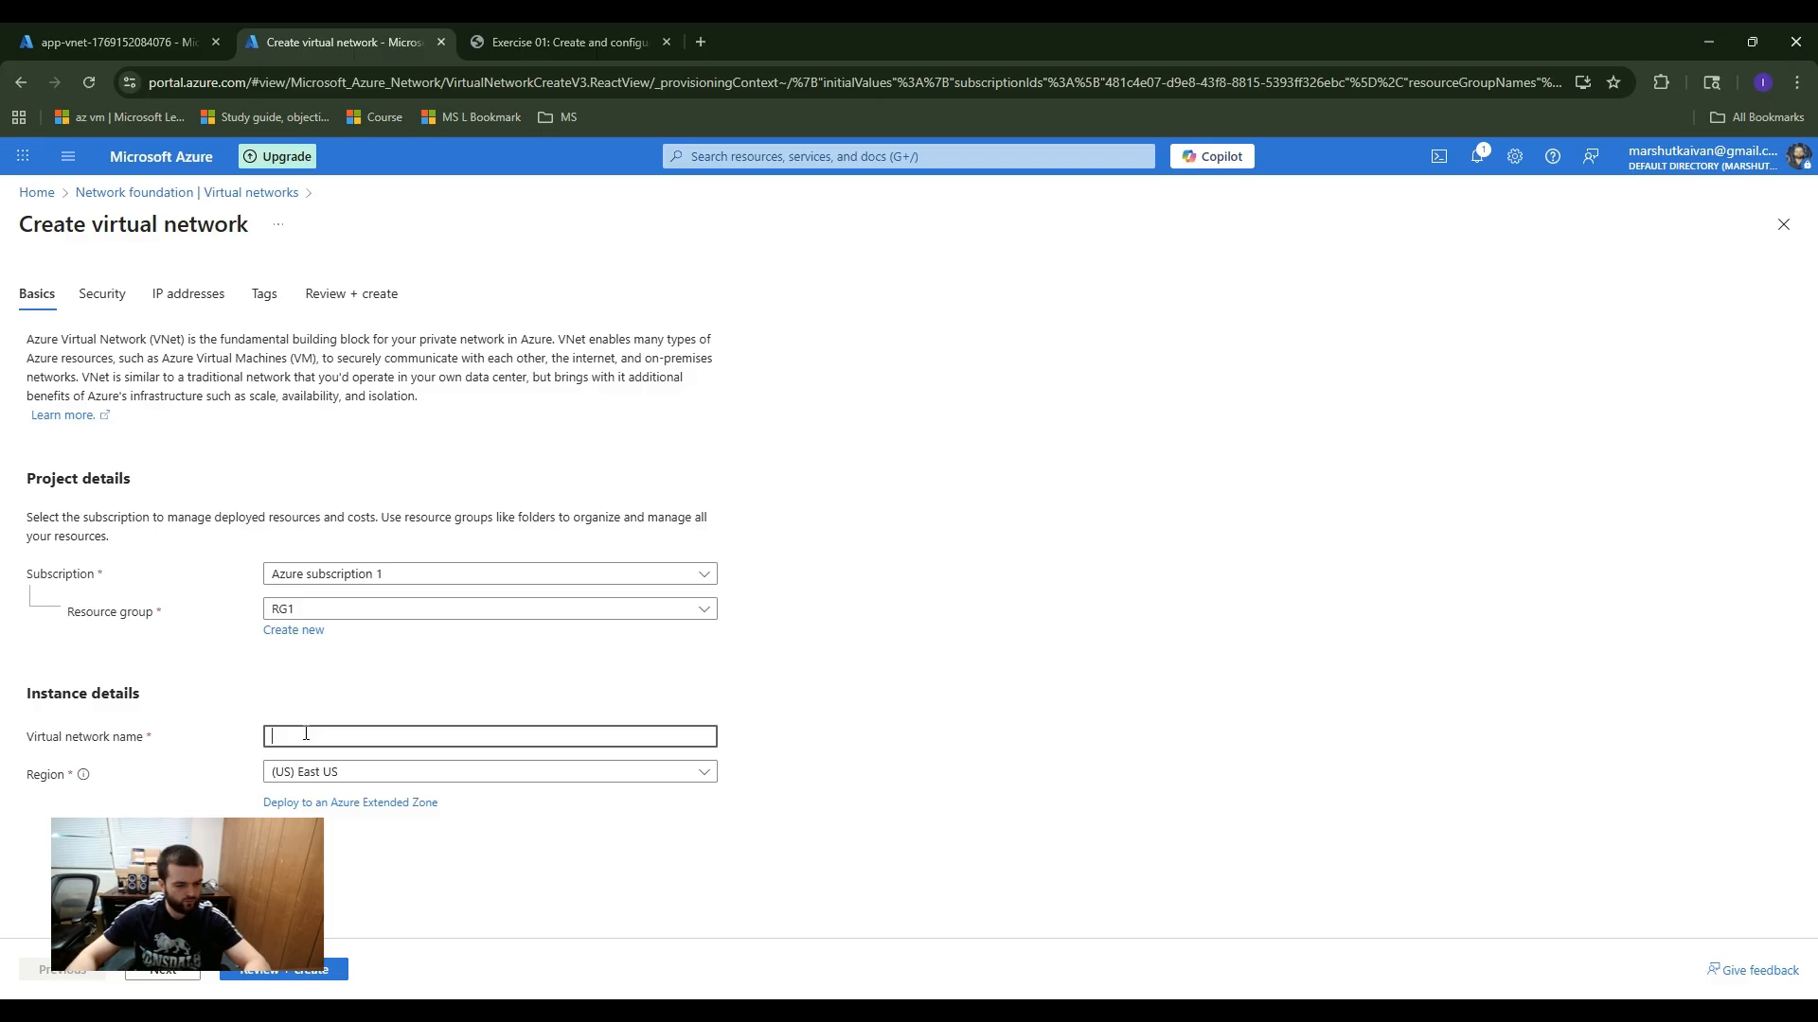
pyautogui.write('h')
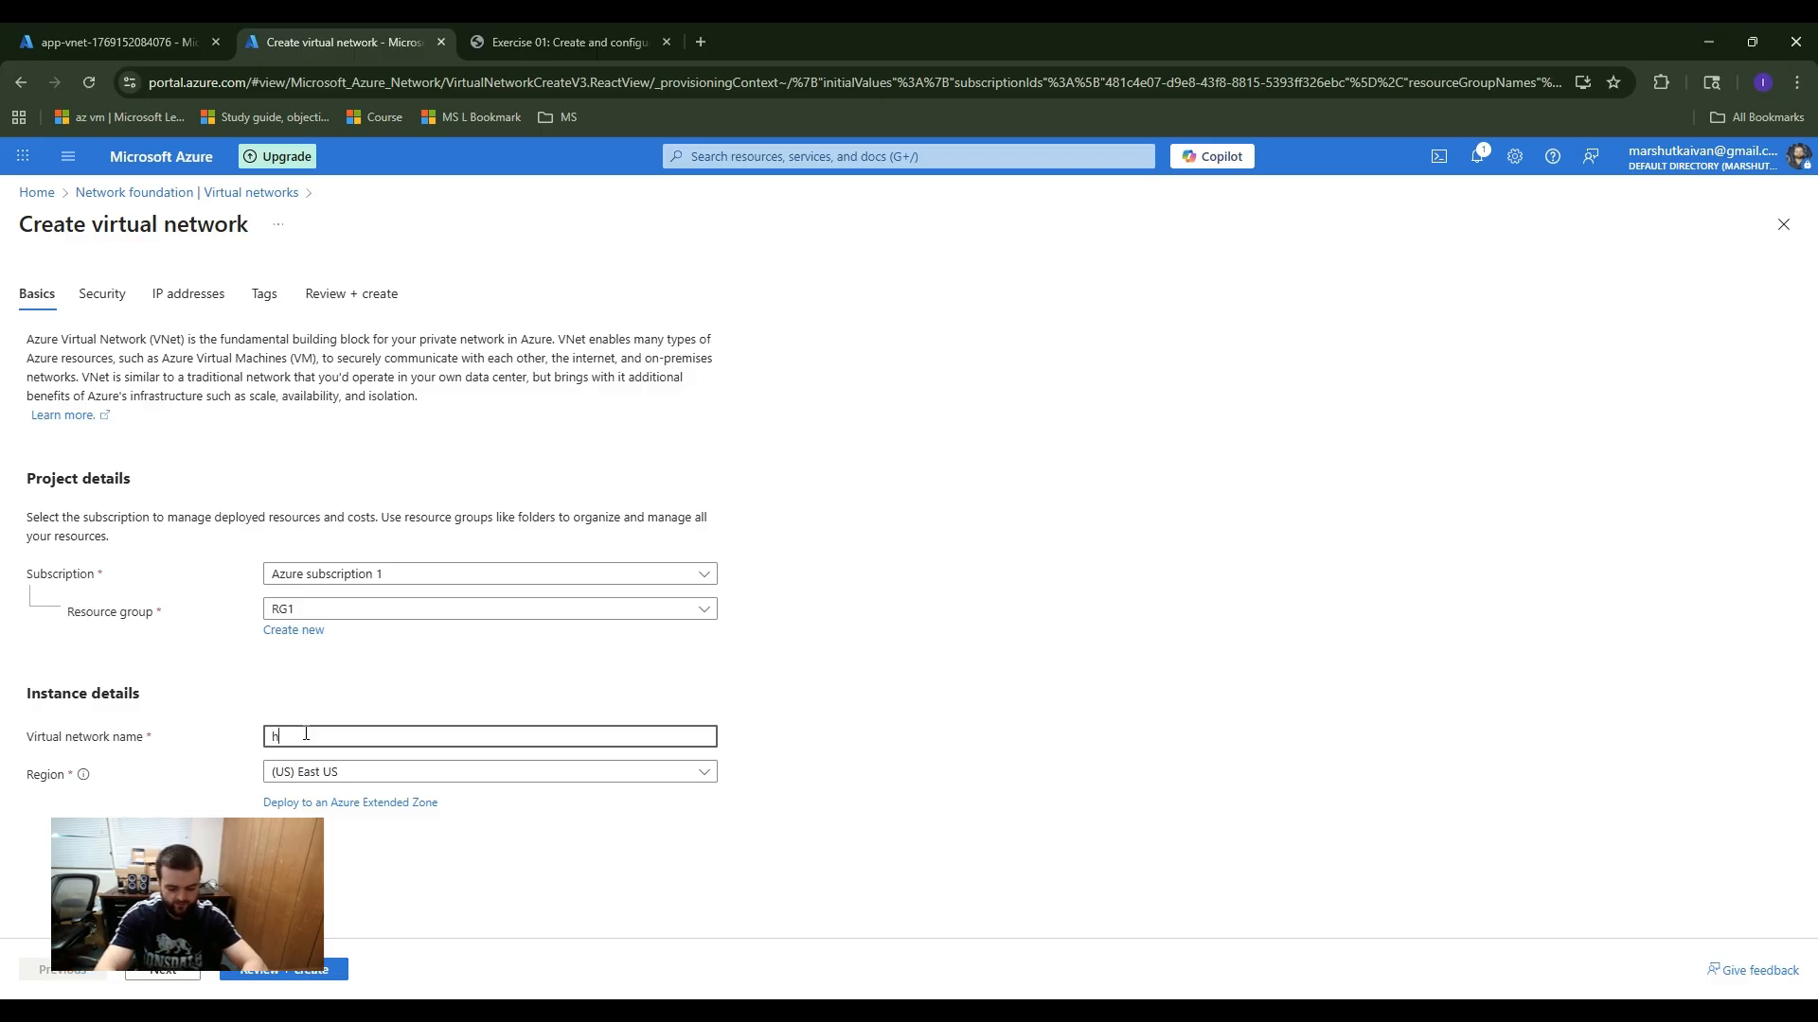
pyautogui.write('ub-vnet')
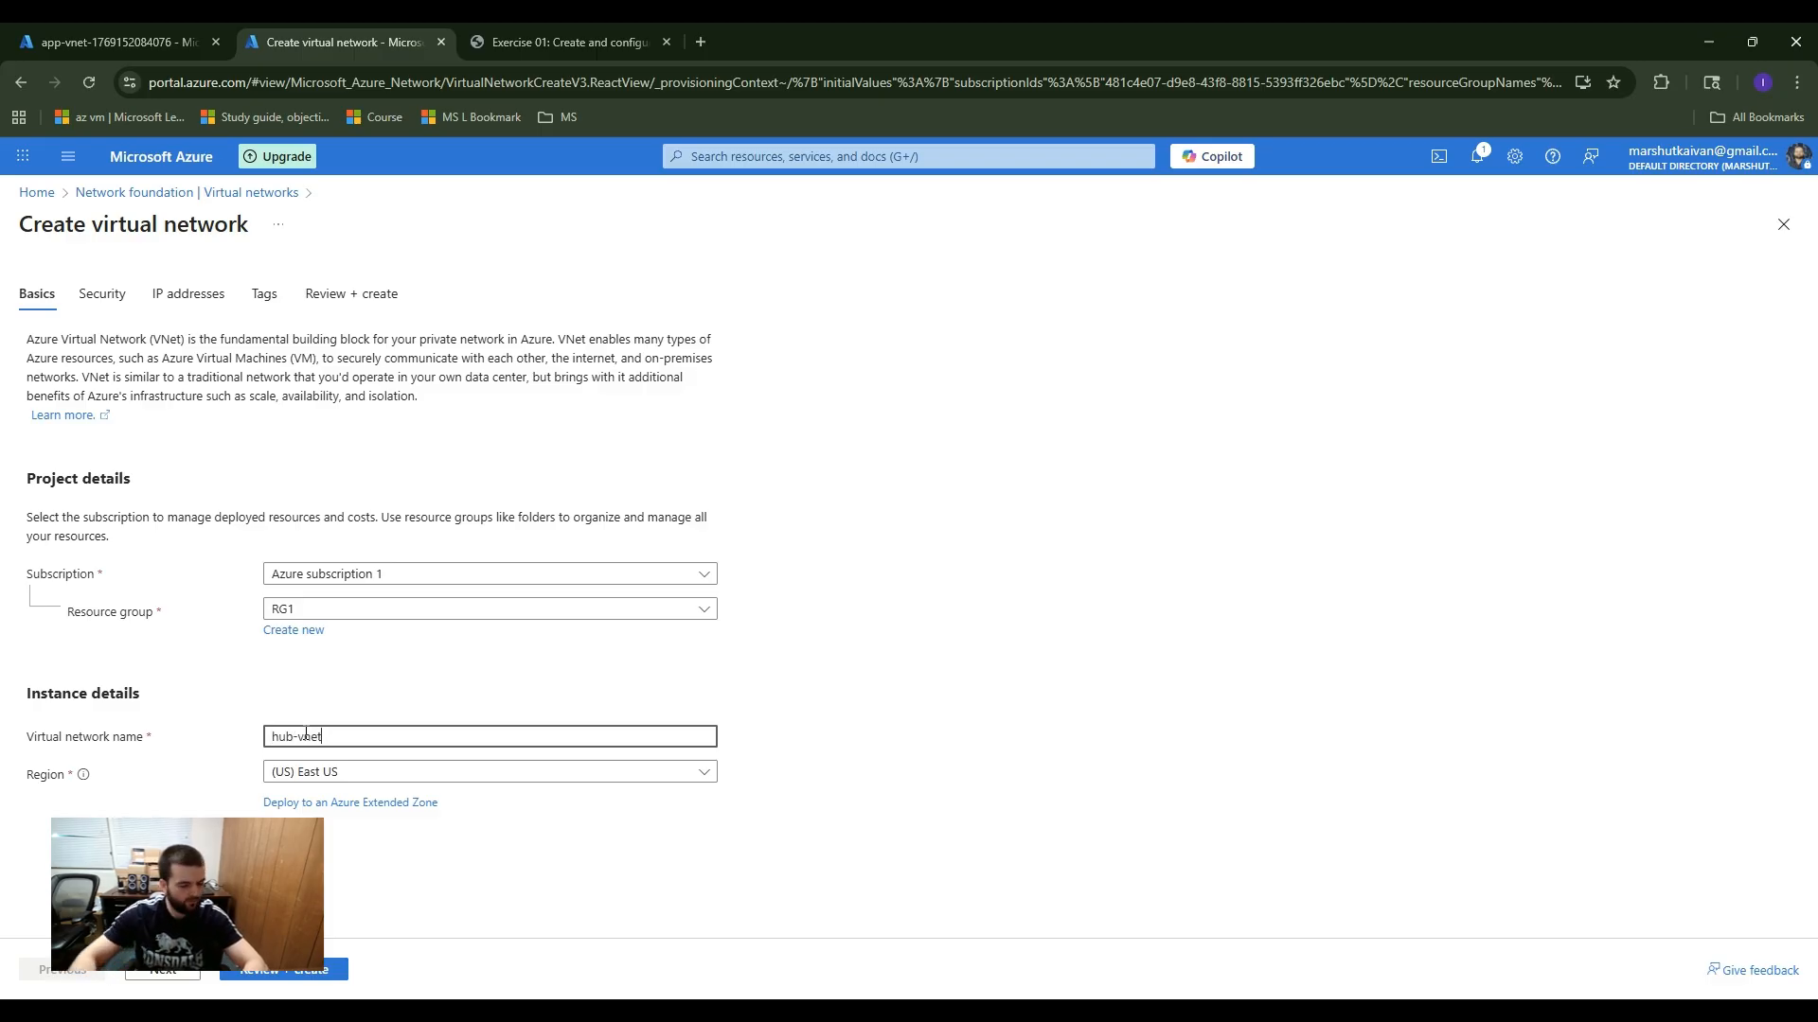
pyautogui.click(221, 779)
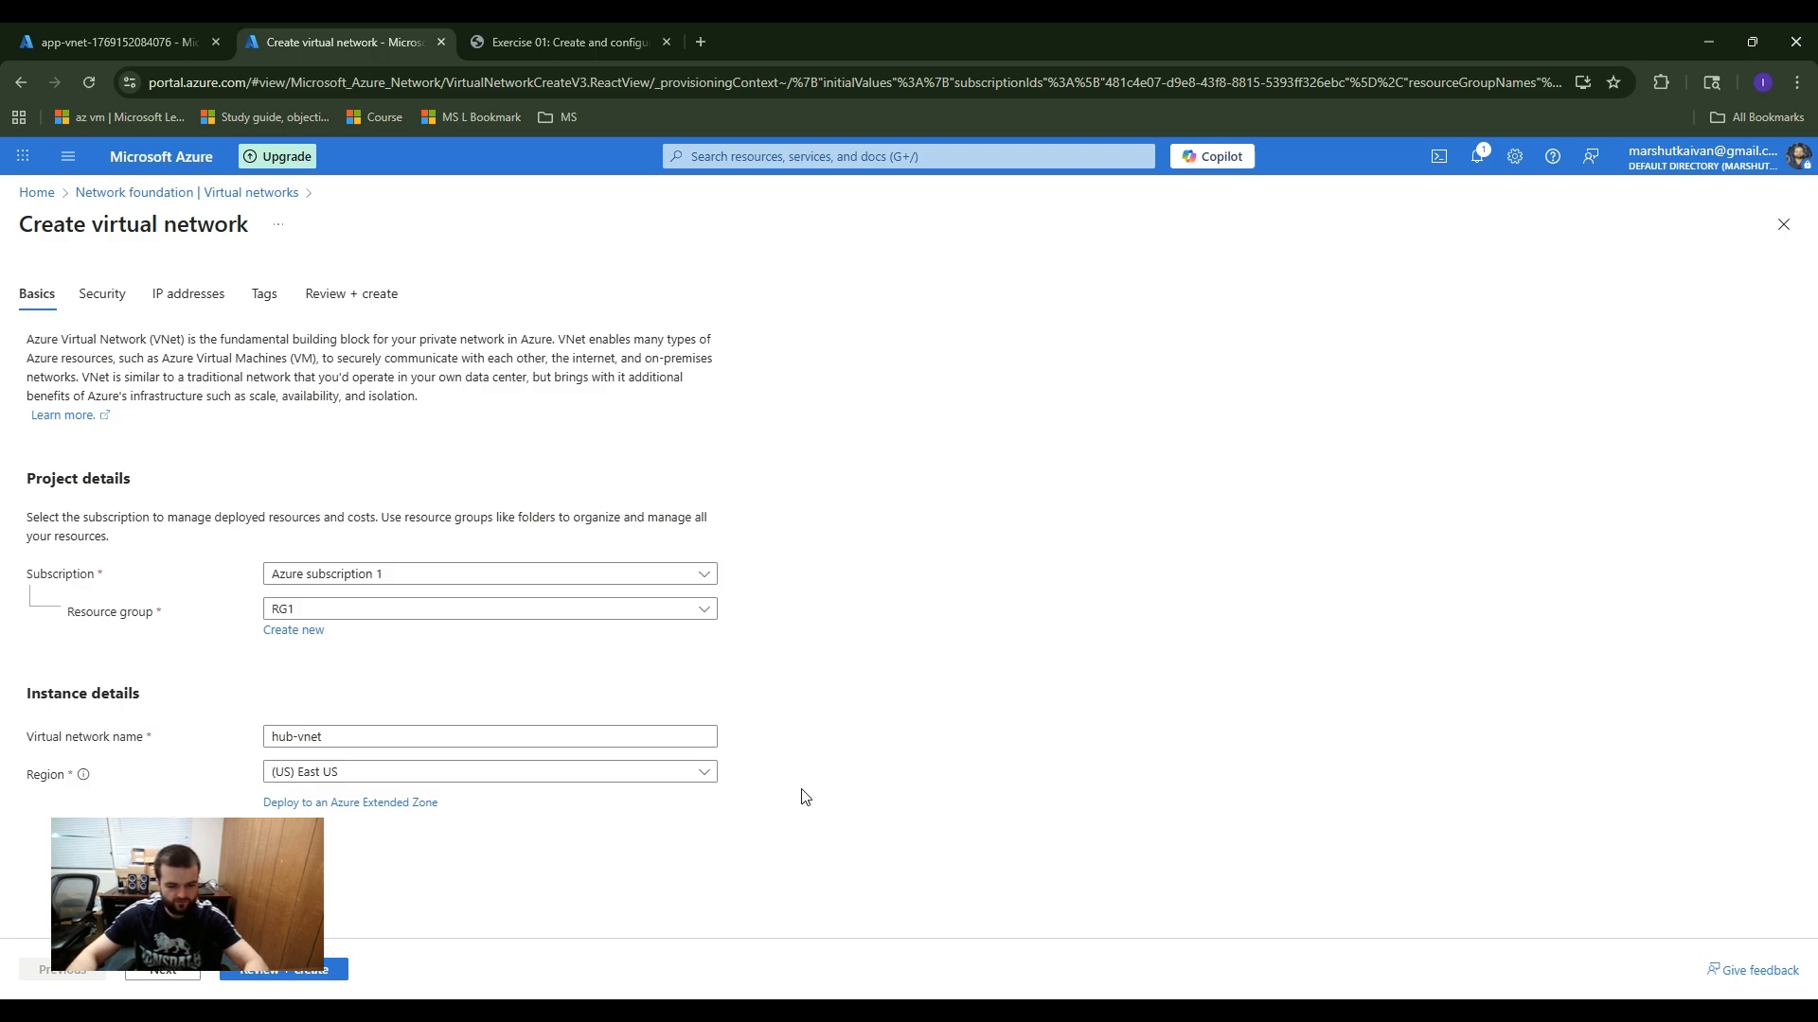
# Step: Leave hub-vnet's Bastion, Firewall and DDoS protection disabled and open the default subnet for editing
pyautogui.click(176, 978)
pyautogui.scroll(-2, 186, 769)
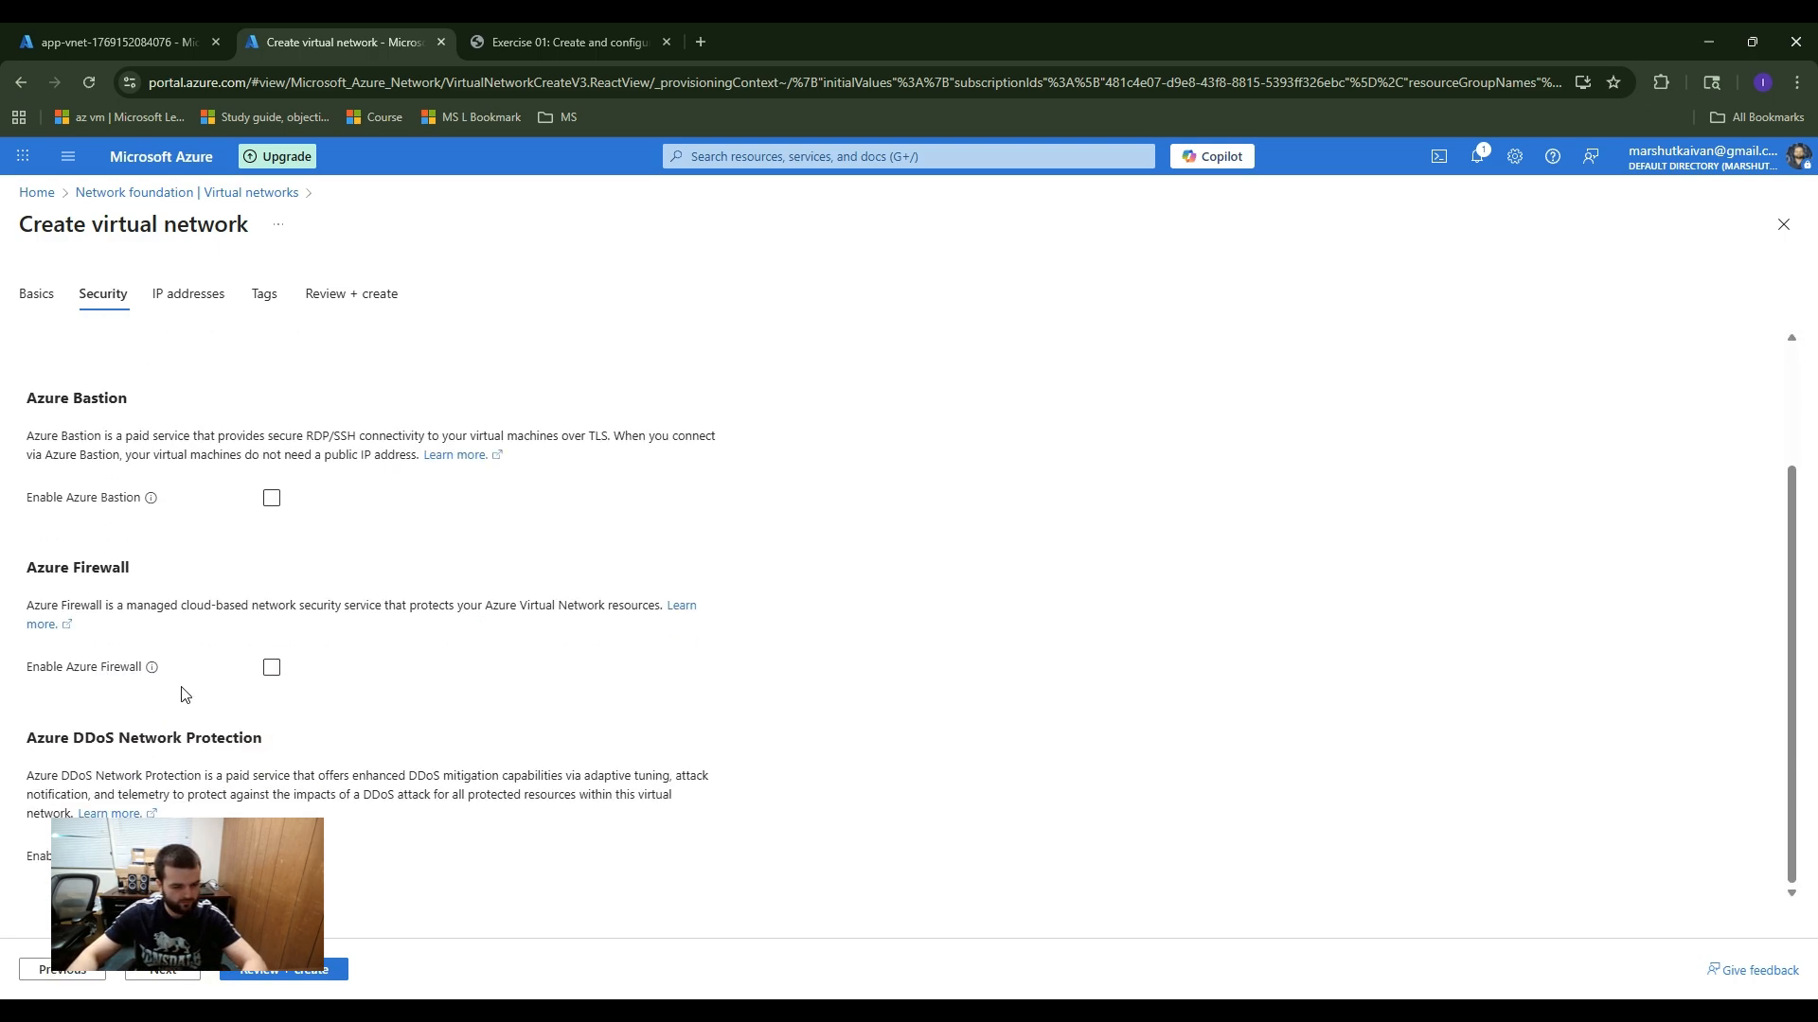
pyautogui.scroll(2, 203, 444)
pyautogui.click(170, 973)
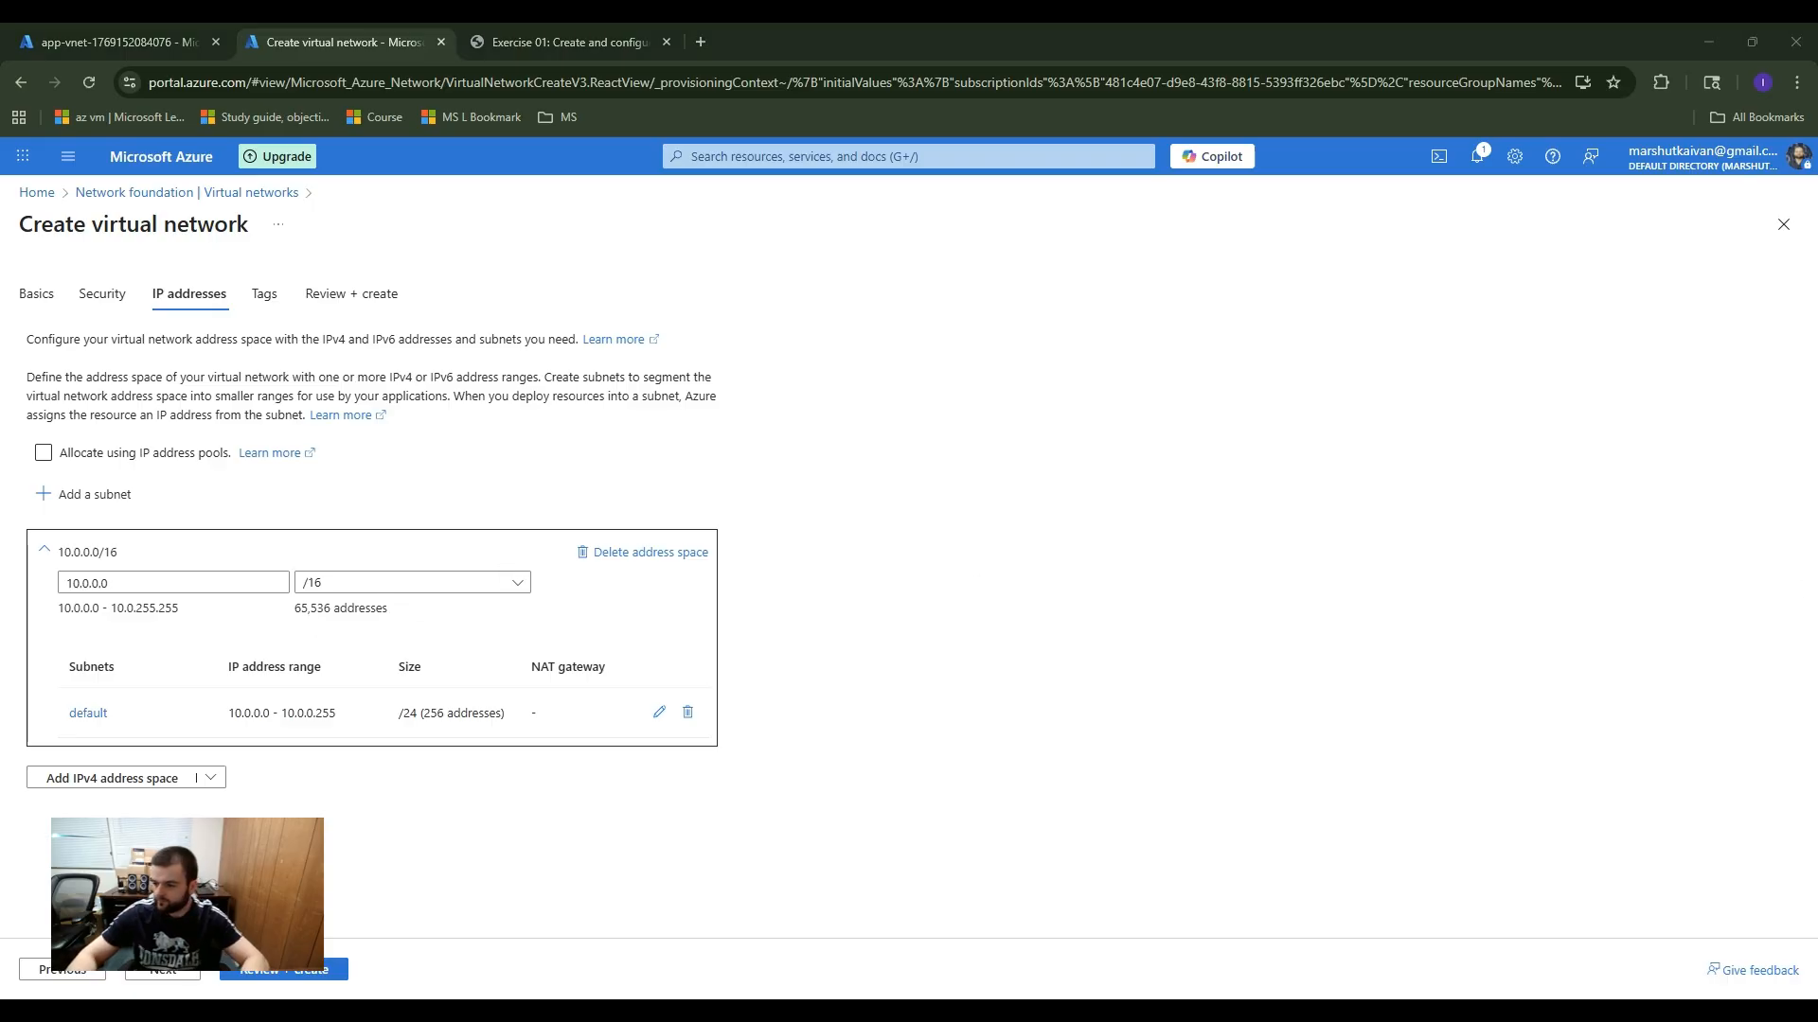
pyautogui.click(660, 712)
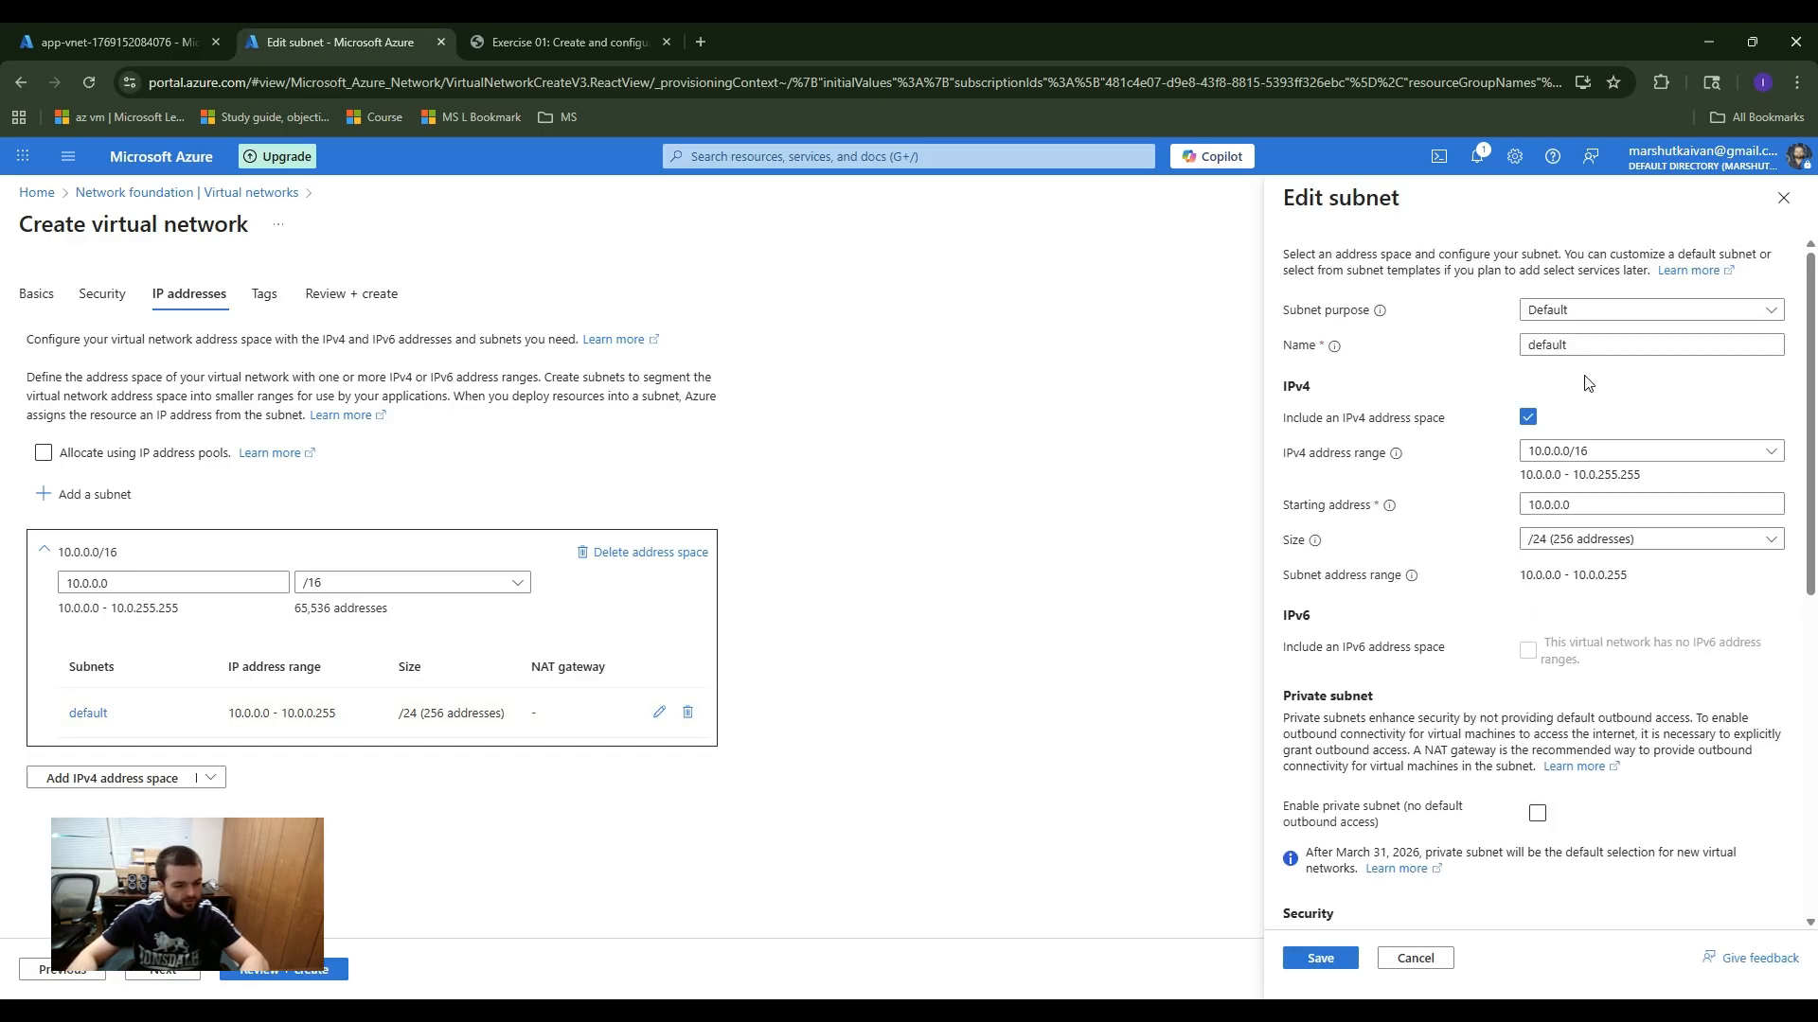
# Step: Try to rename the default subnet AzureFirewallSubnet while keeping its Default purpose
pyautogui.click(1571, 345)
pyautogui.doubleClick(1562, 345)
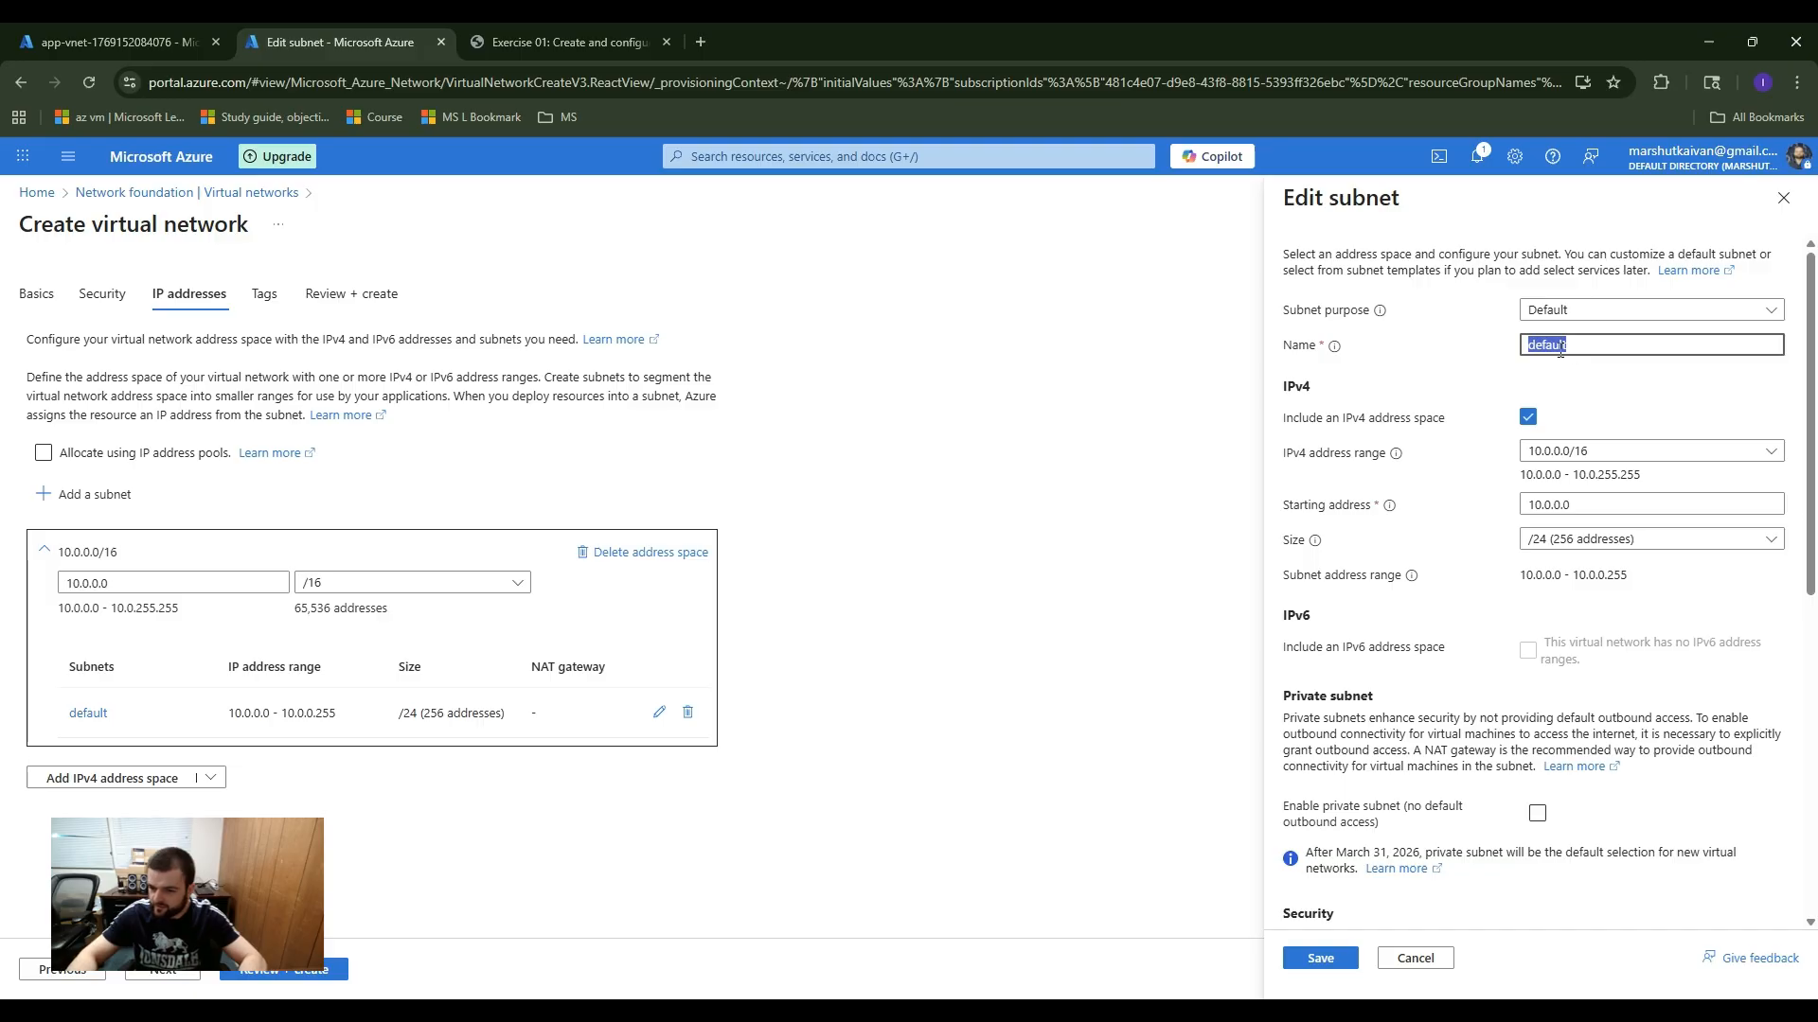
pyautogui.write('AzureFirewallSubnet')
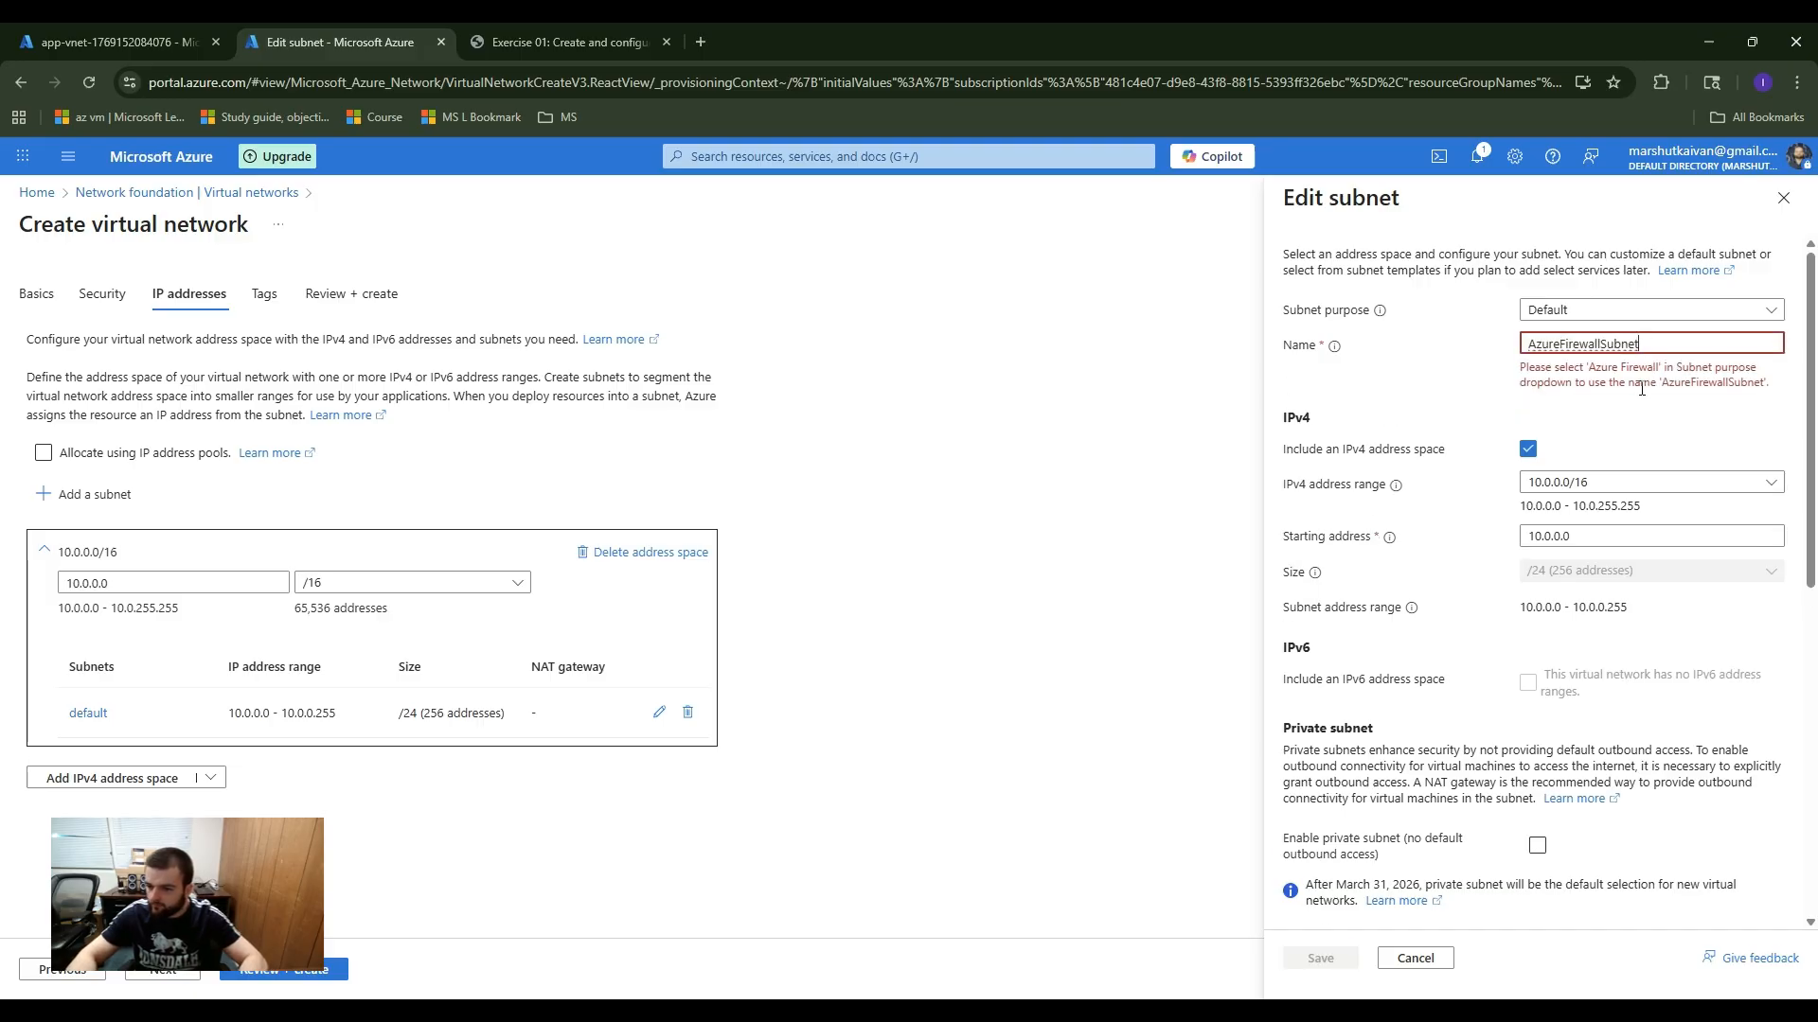
pyautogui.click(1633, 309)
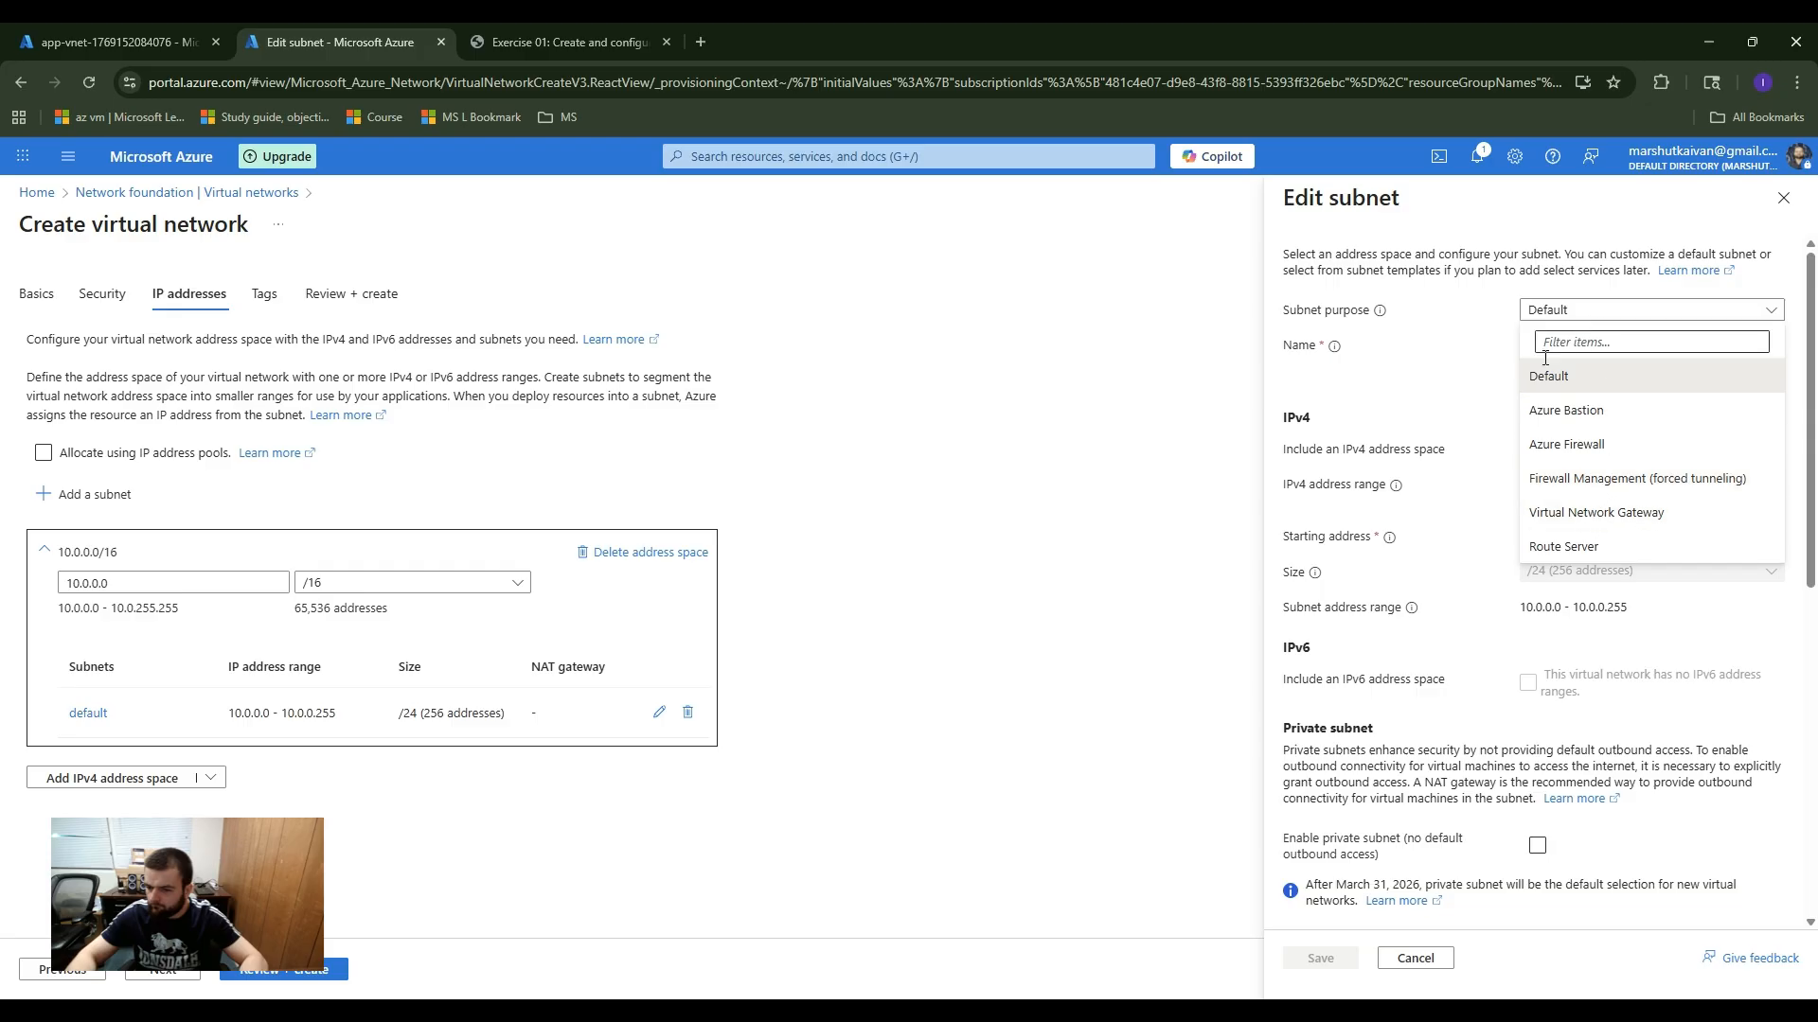
pyautogui.click(1469, 391)
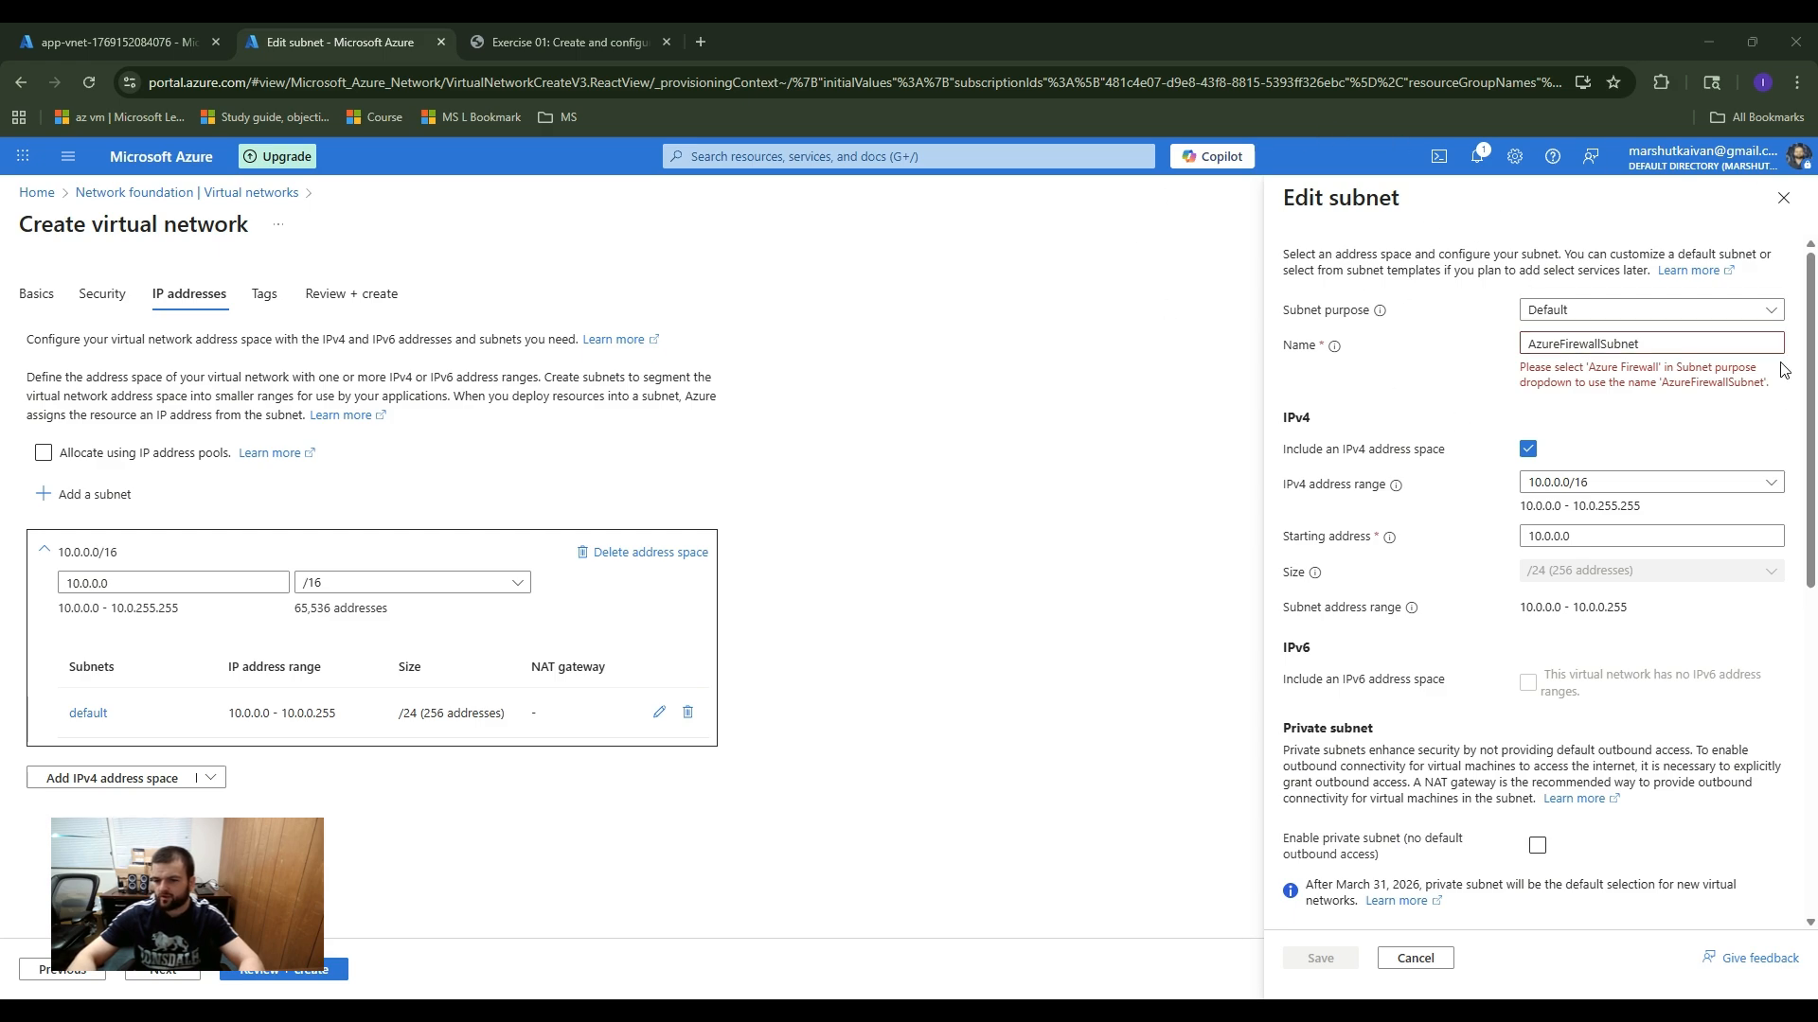
pyautogui.moveTo(1520, 367); pyautogui.dragTo(1761, 383)
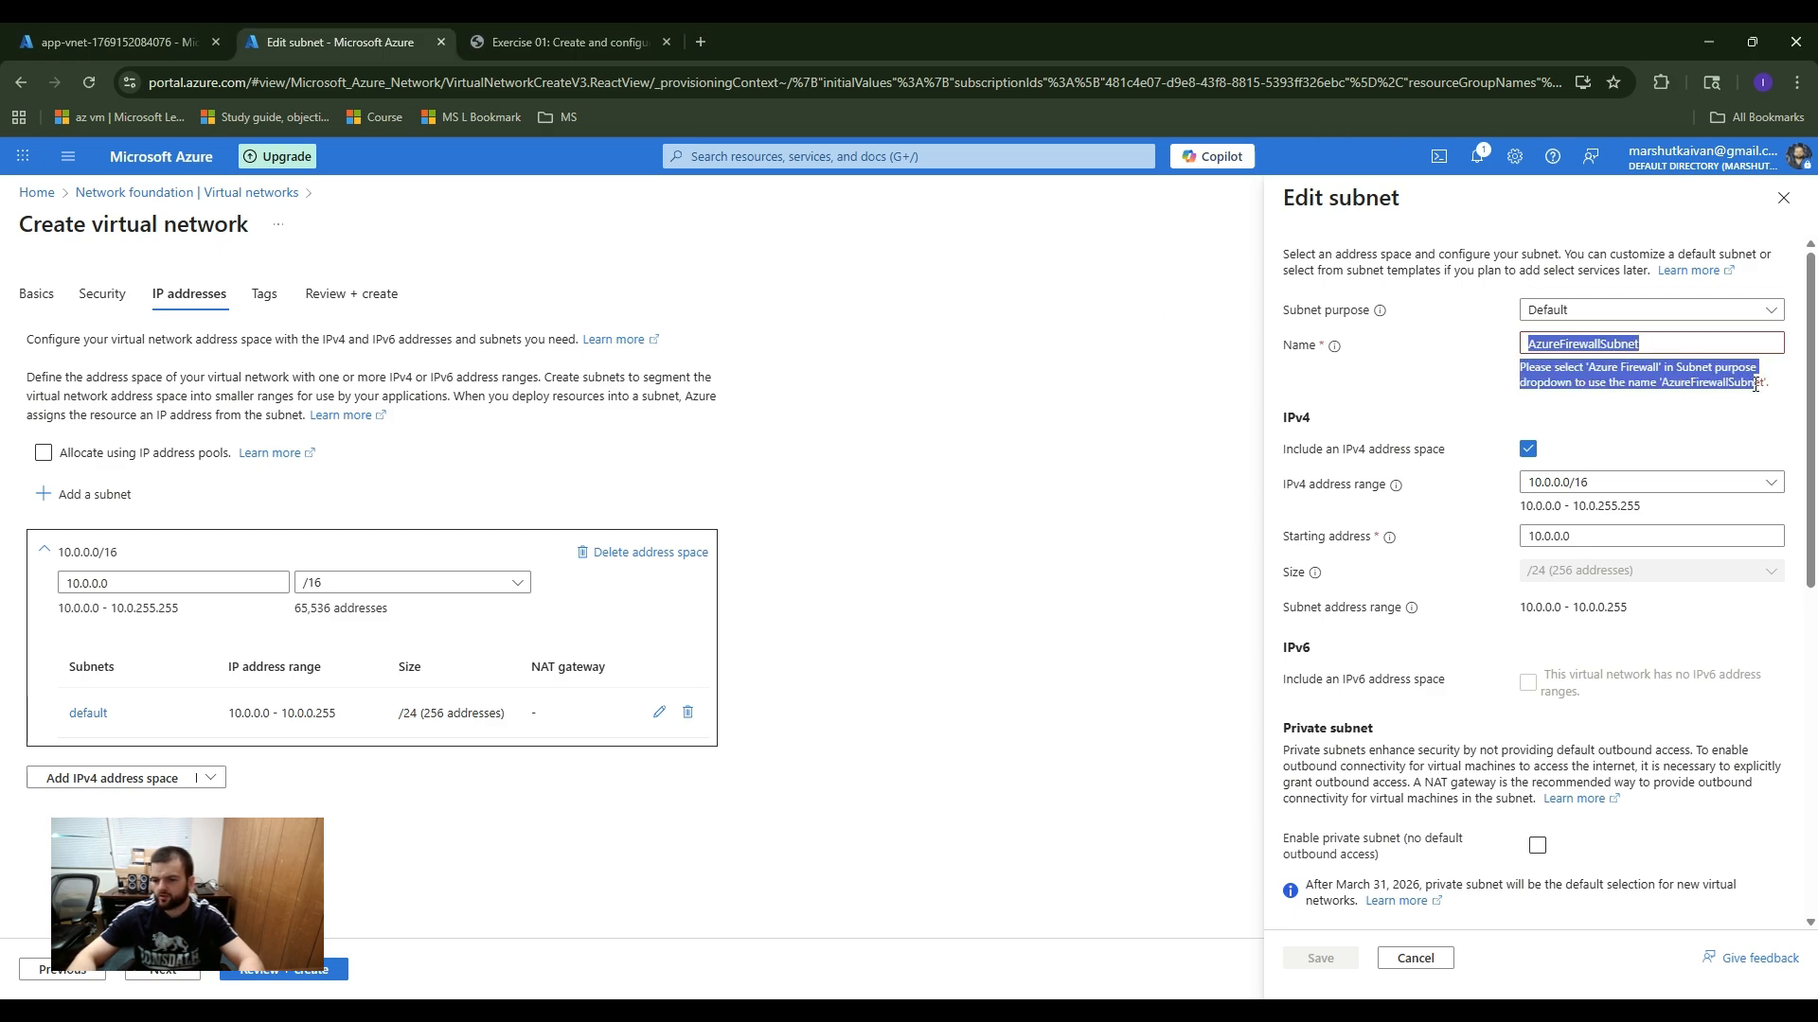
pyautogui.click(1654, 337)
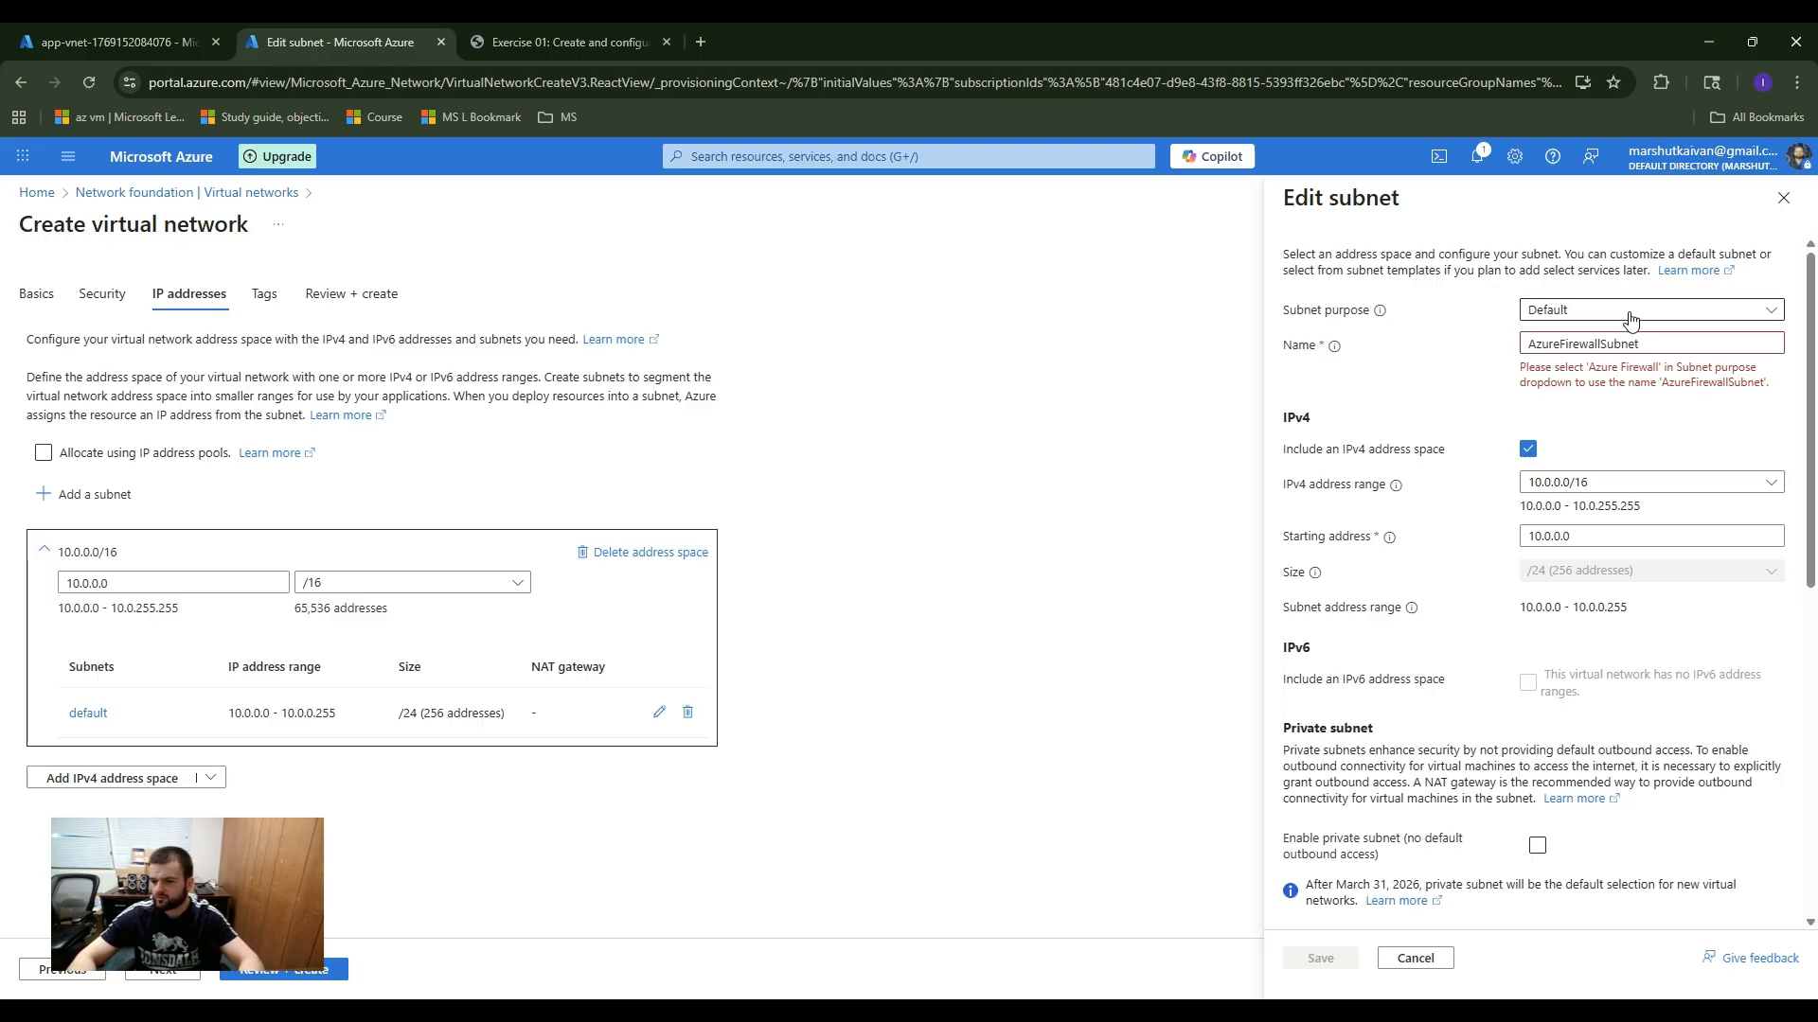
# Step: Set the subnet's purpose to Azure Firewall, leave the remaining options at their defaults and save the subnet
pyautogui.click(1629, 315)
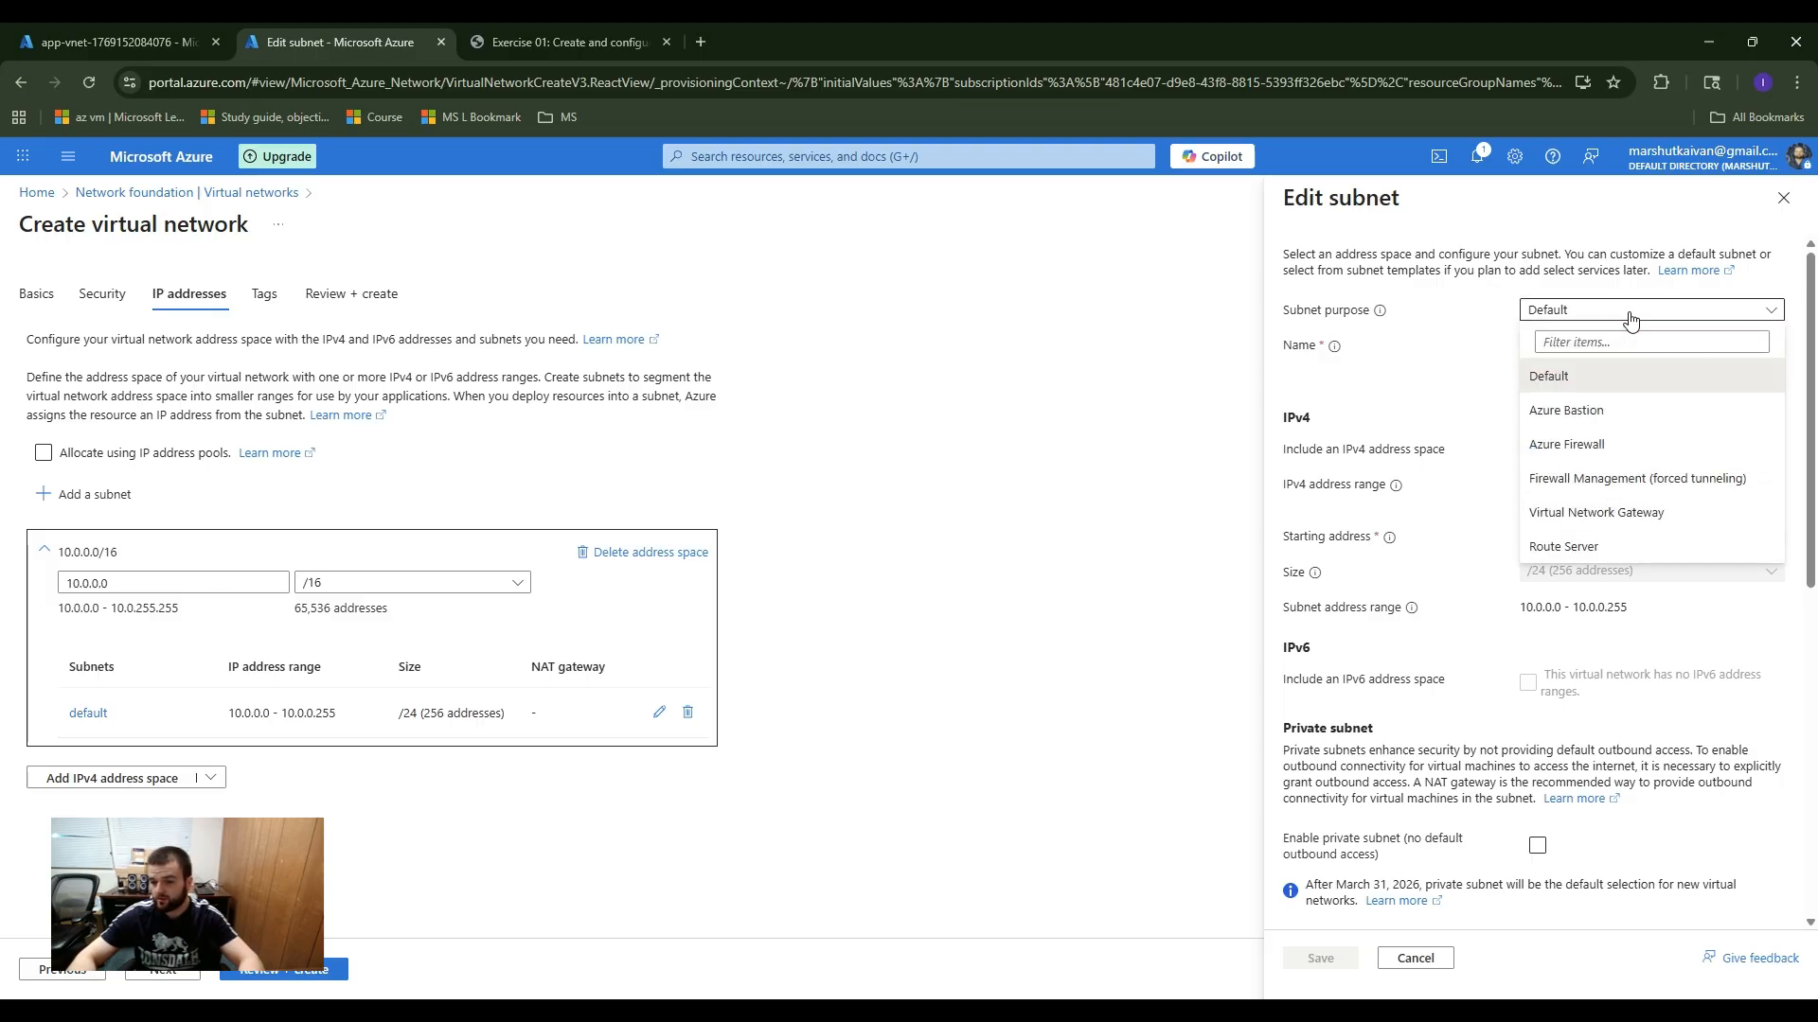
pyautogui.click(1608, 444)
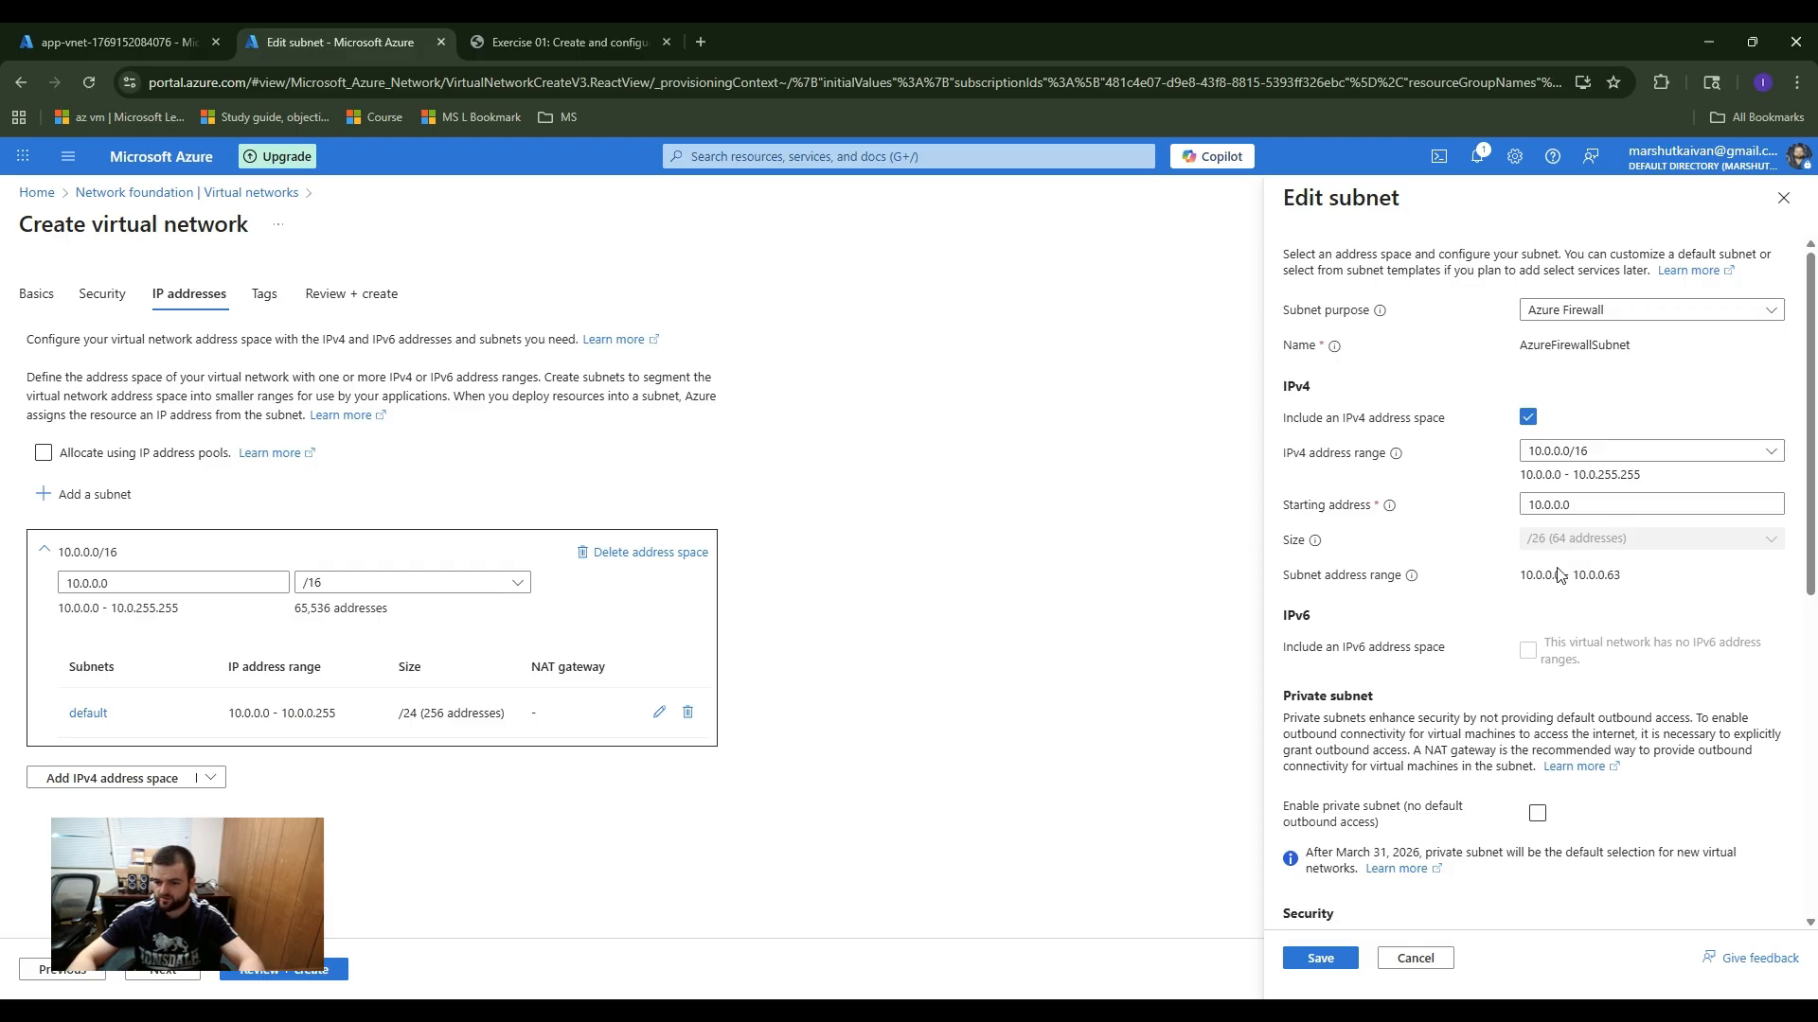
pyautogui.scroll(-1, 1576, 456)
pyautogui.scroll(-4, 1580, 462)
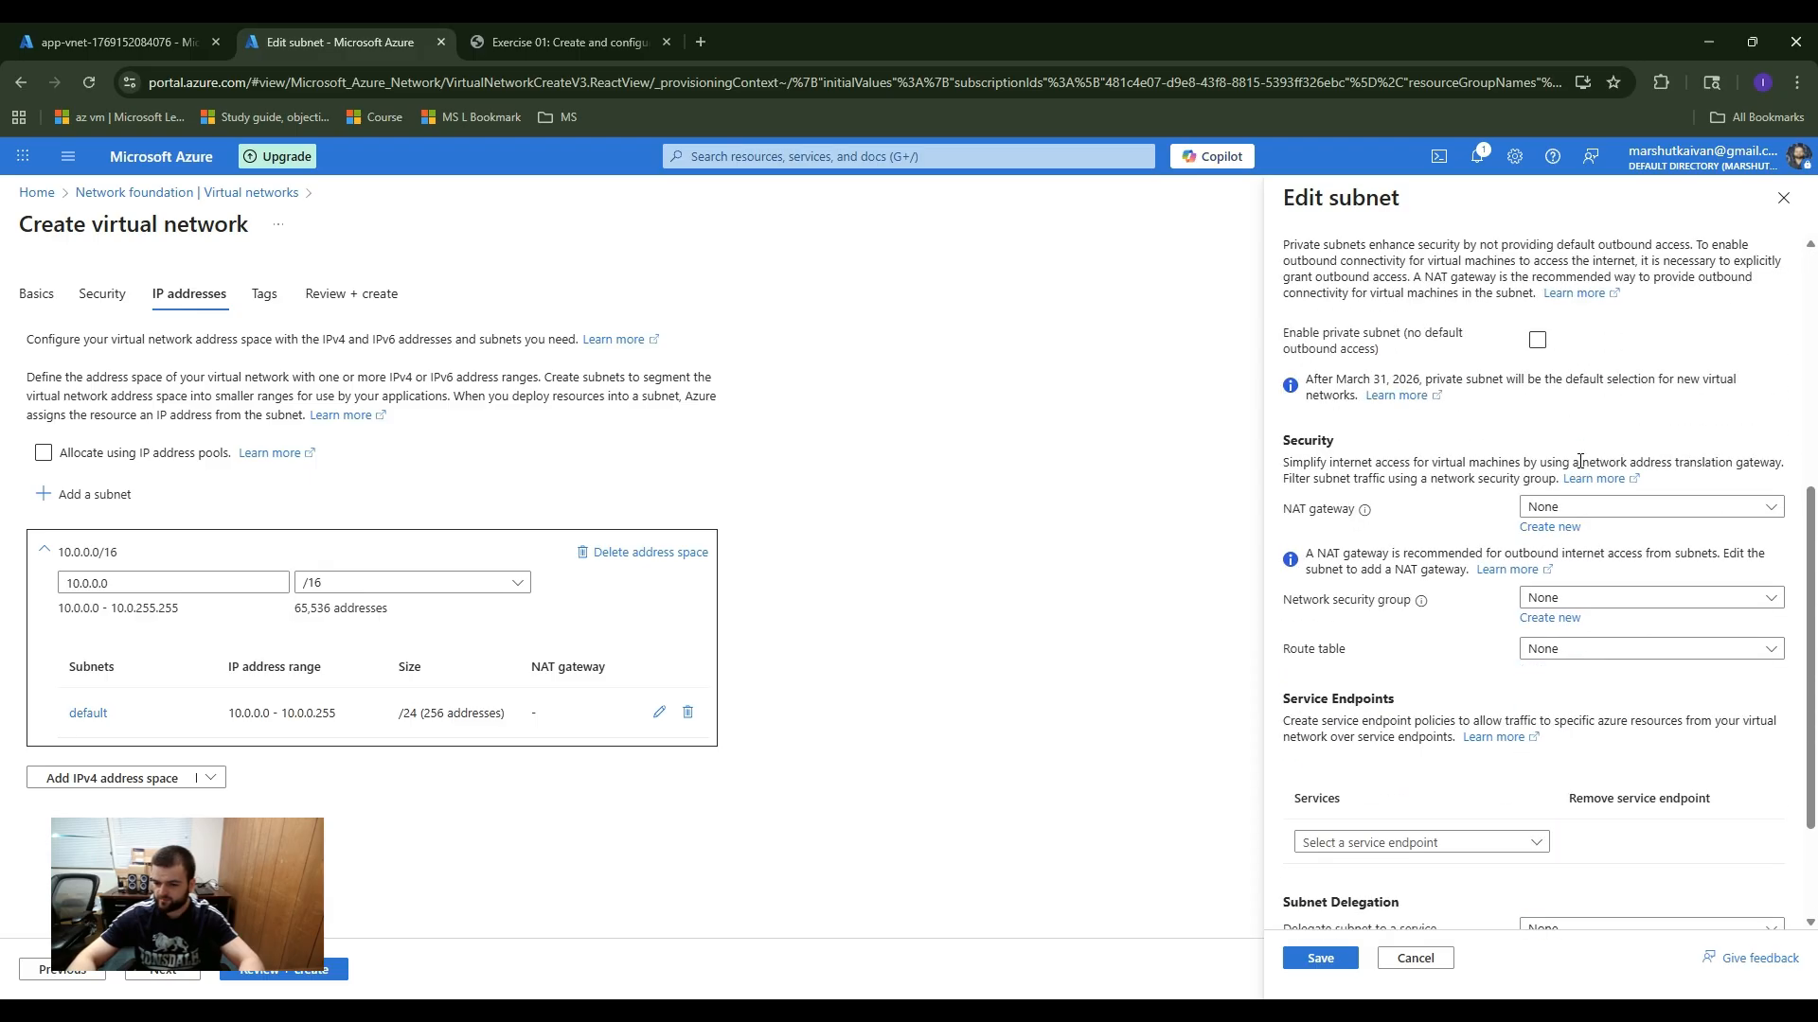
pyautogui.scroll(-2, 1580, 462)
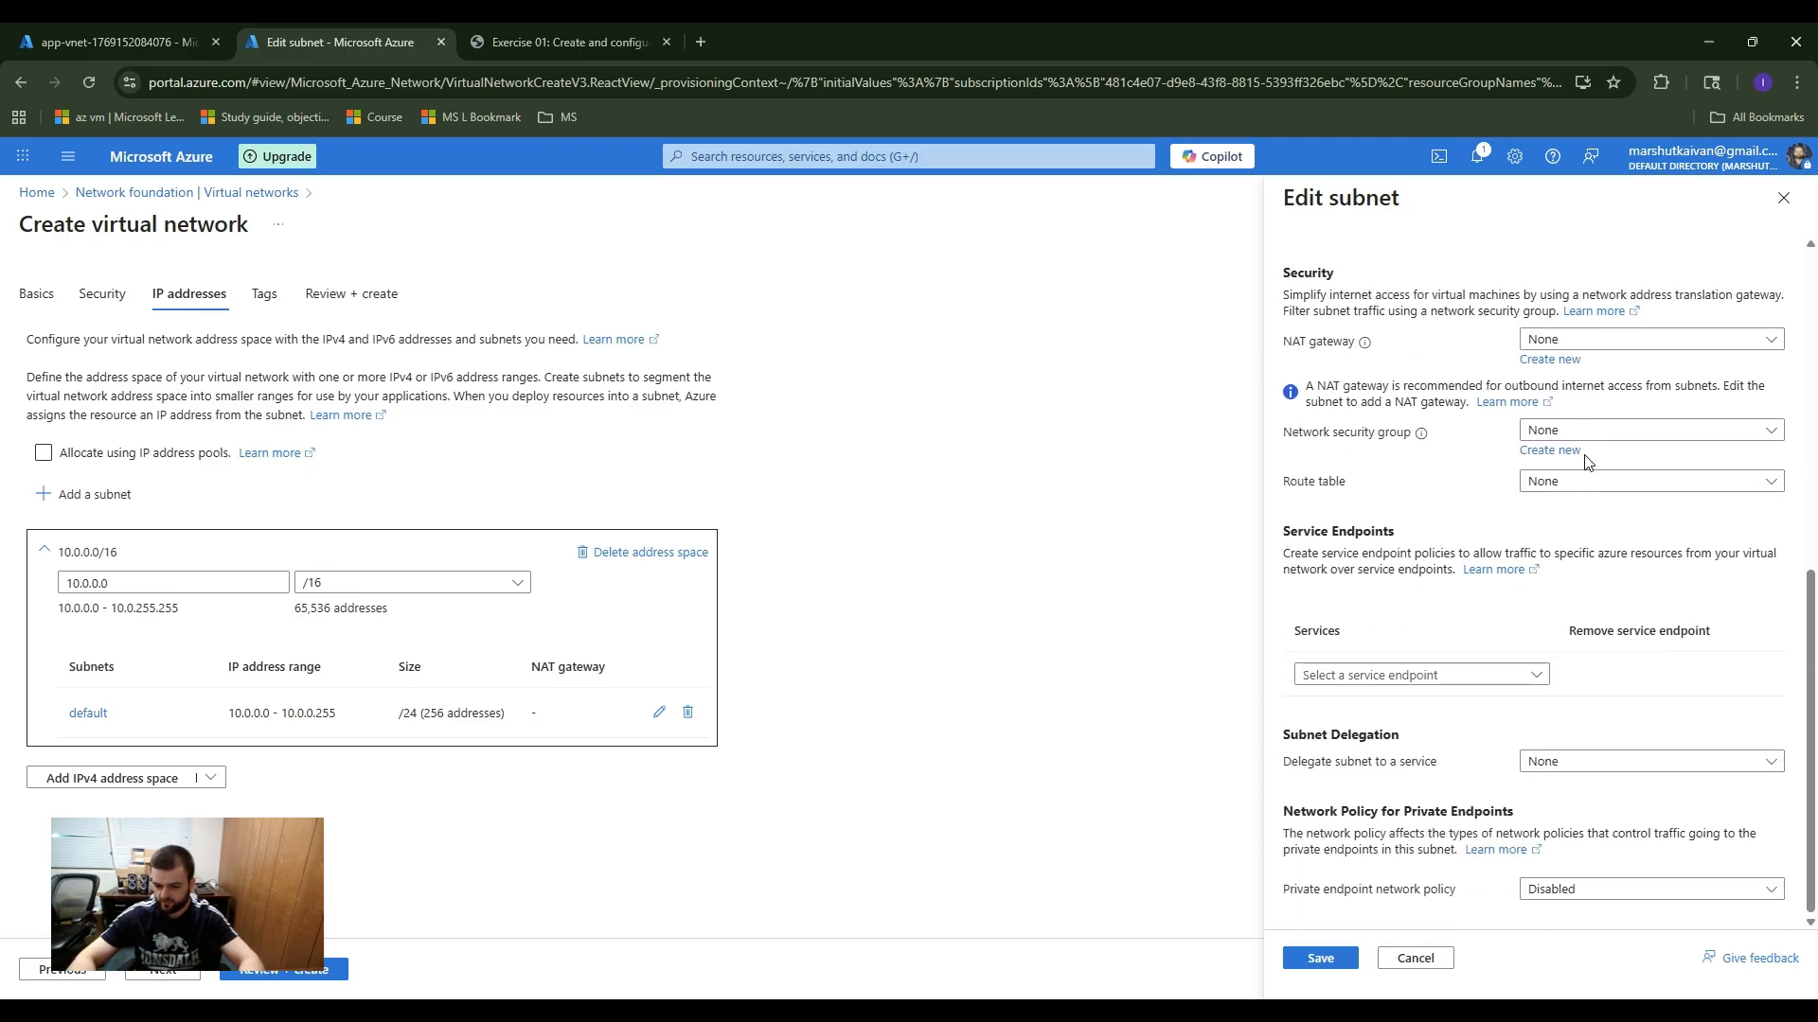
pyautogui.click(1320, 959)
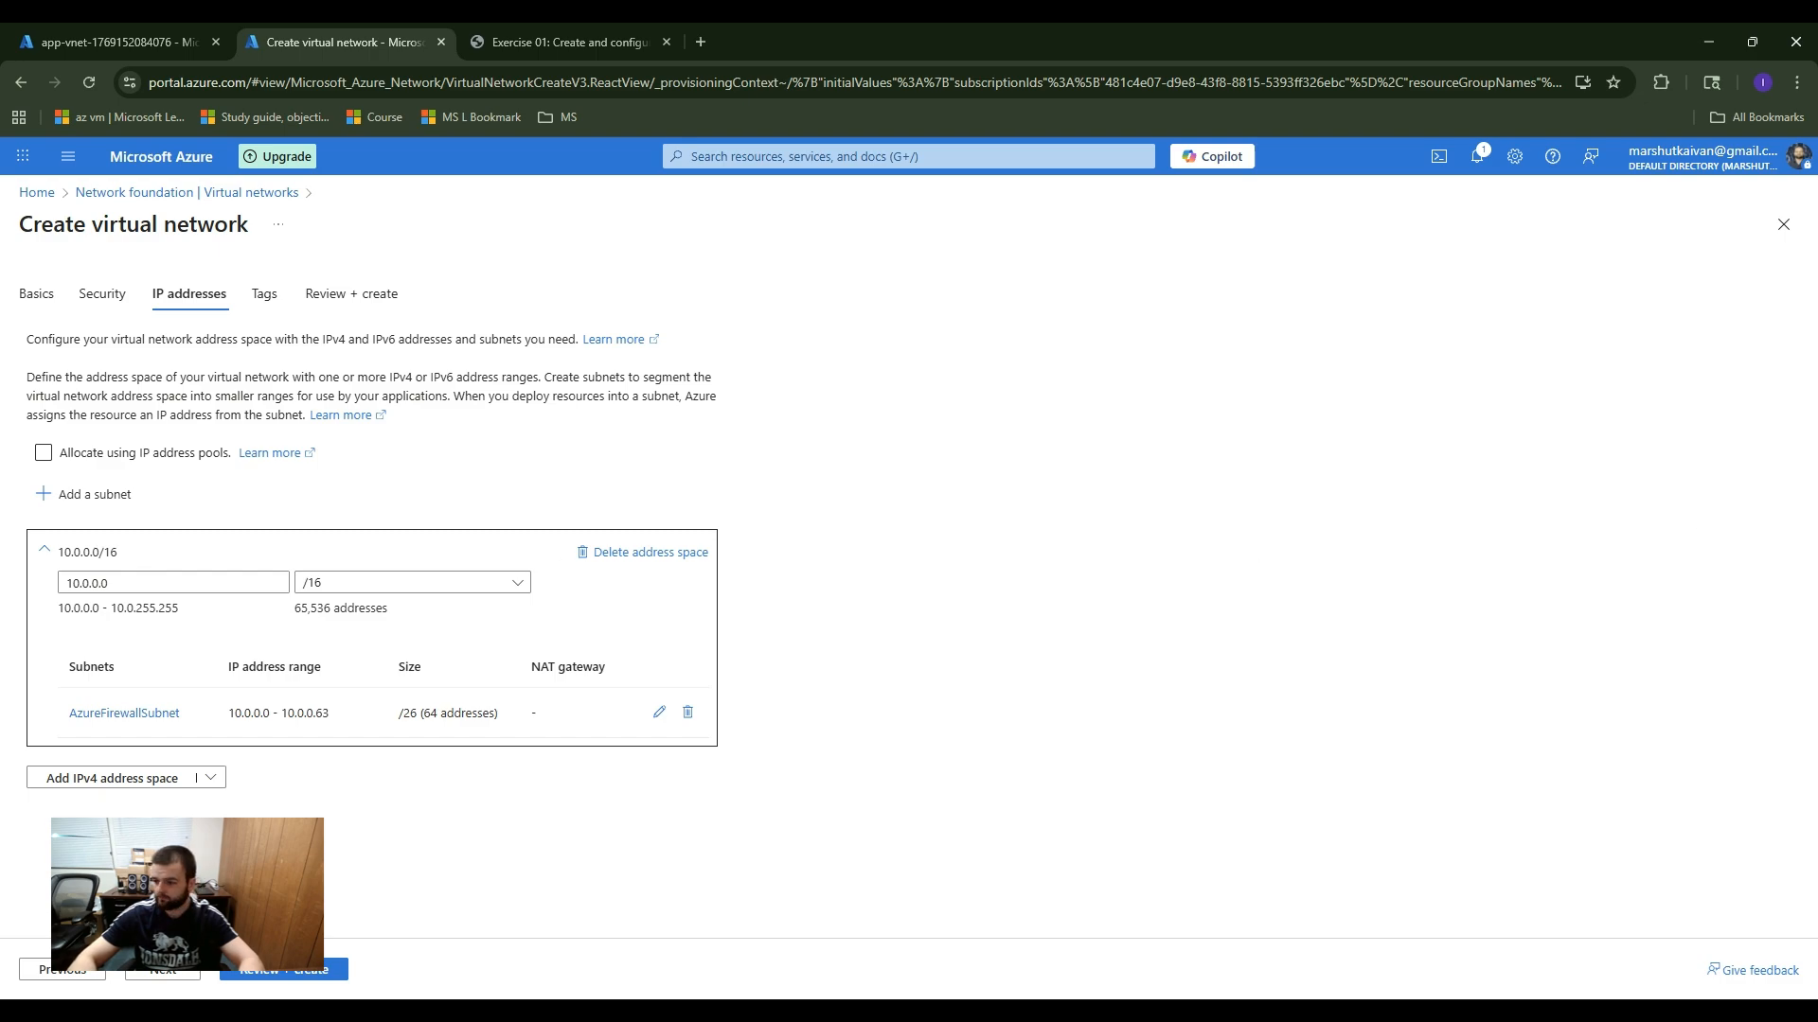
# Step: Validate the hub-vnet configuration, create the virtual network and open the deployed resource
pyautogui.click(288, 970)
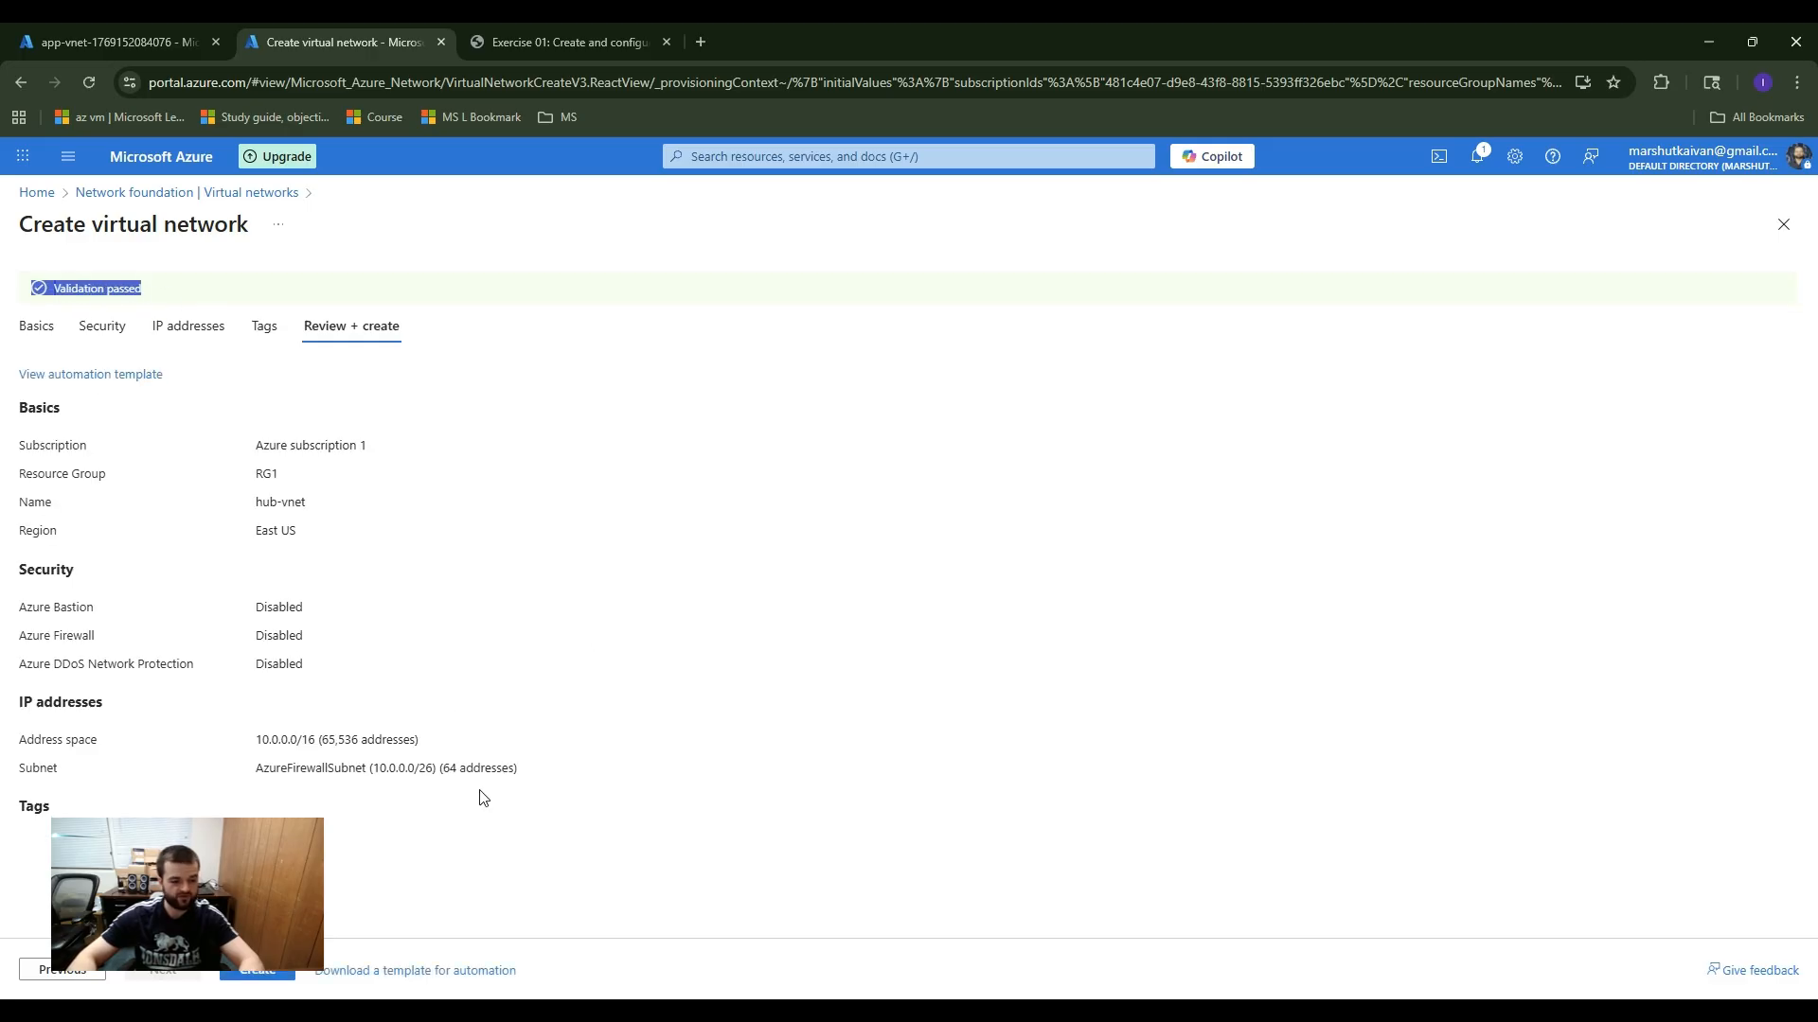
pyautogui.click(269, 974)
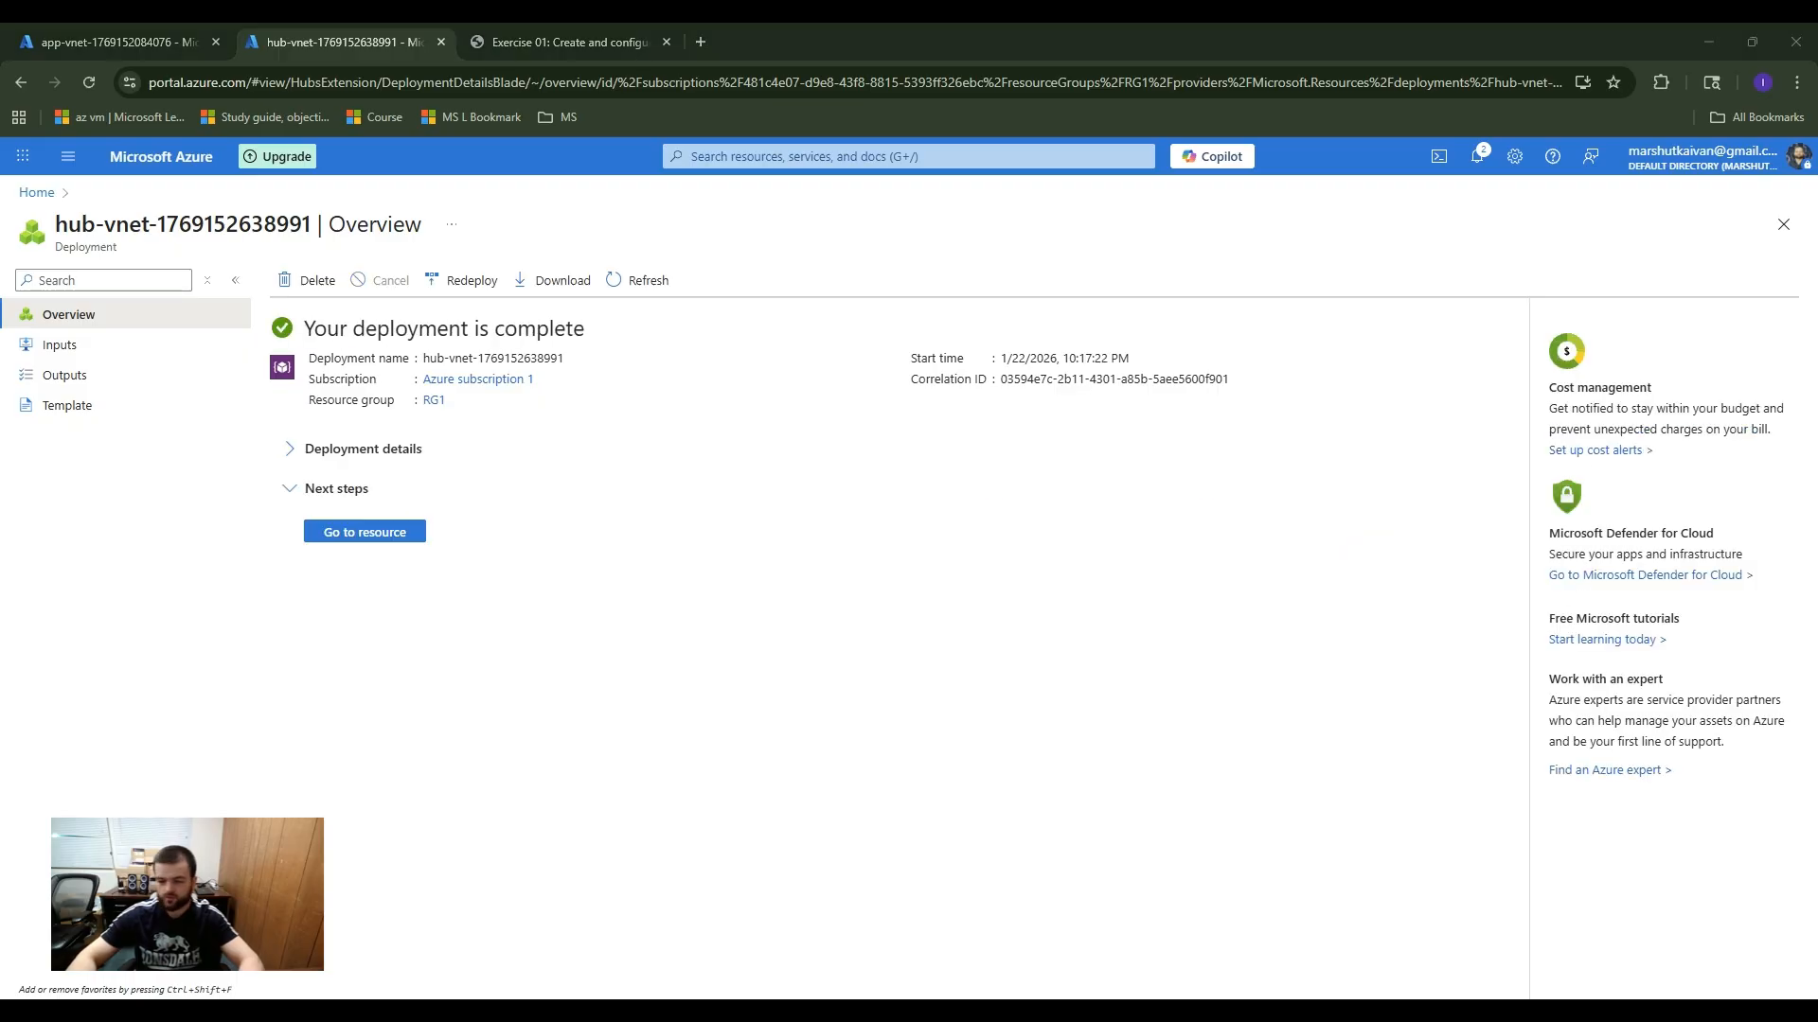
pyautogui.click(384, 532)
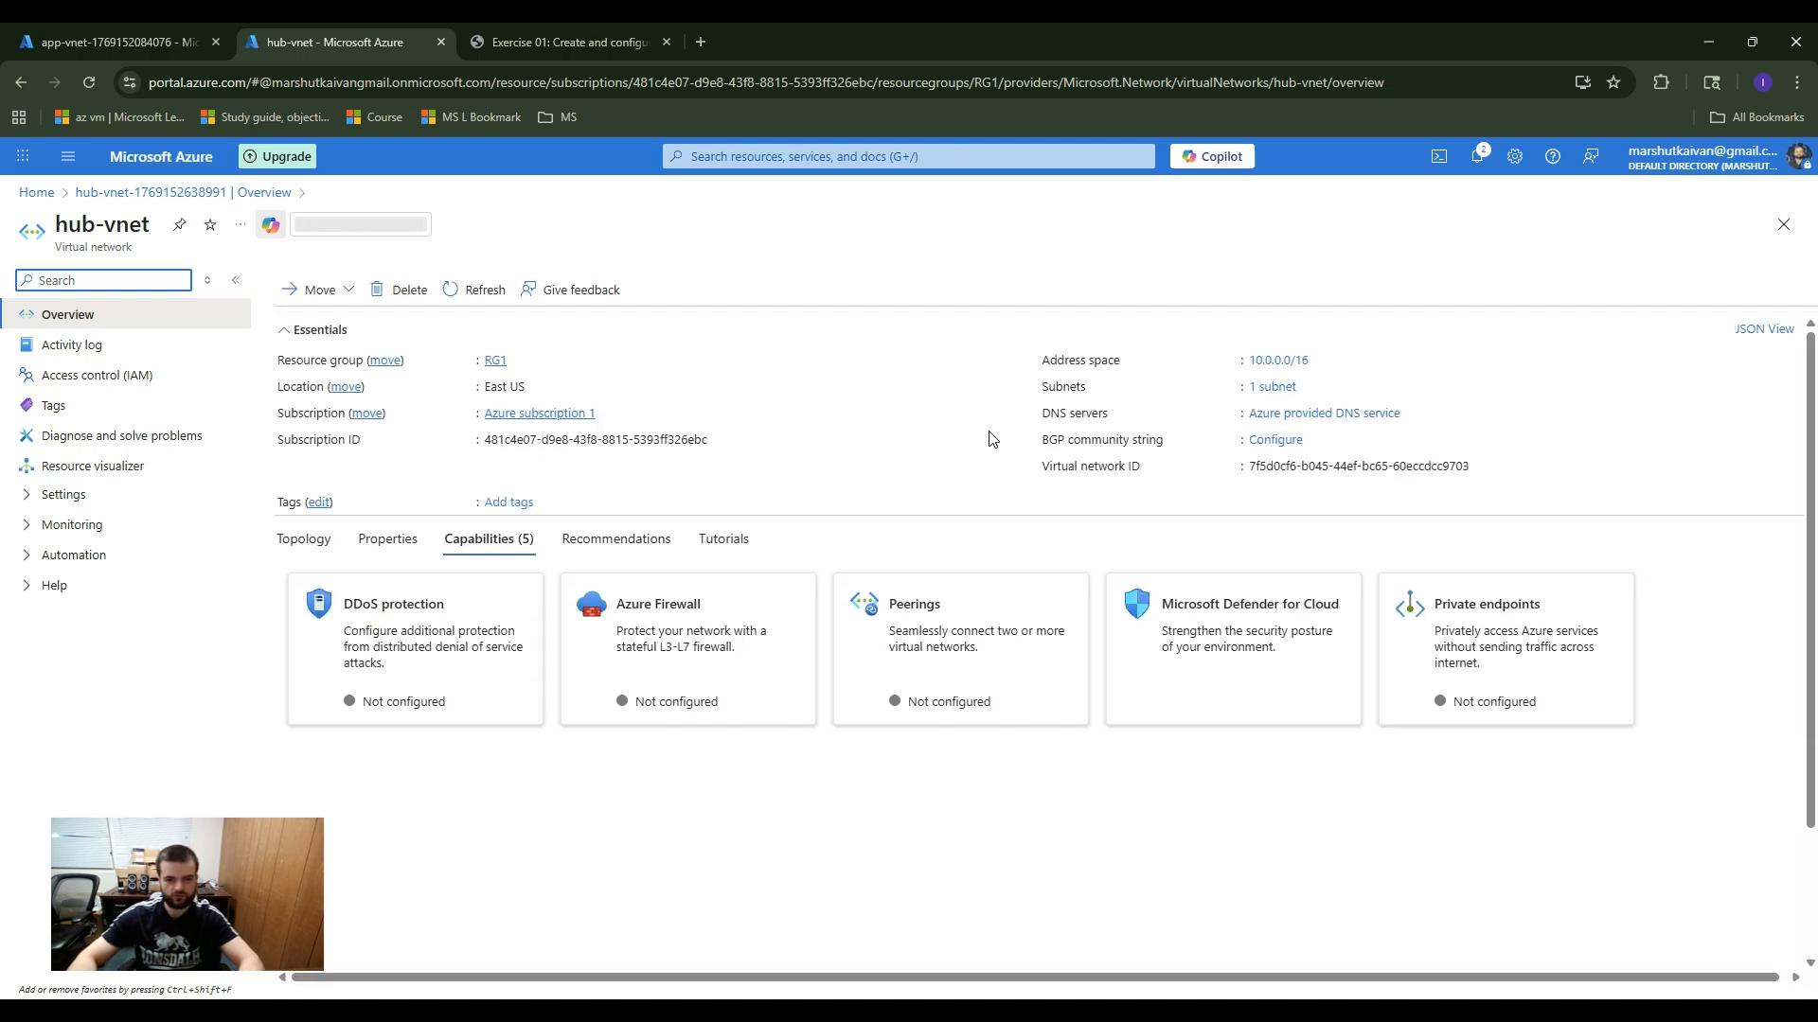
# Step: Return to the Virtual networks service and check the list for app-vnet and hub-vnet
pyautogui.click(783, 158)
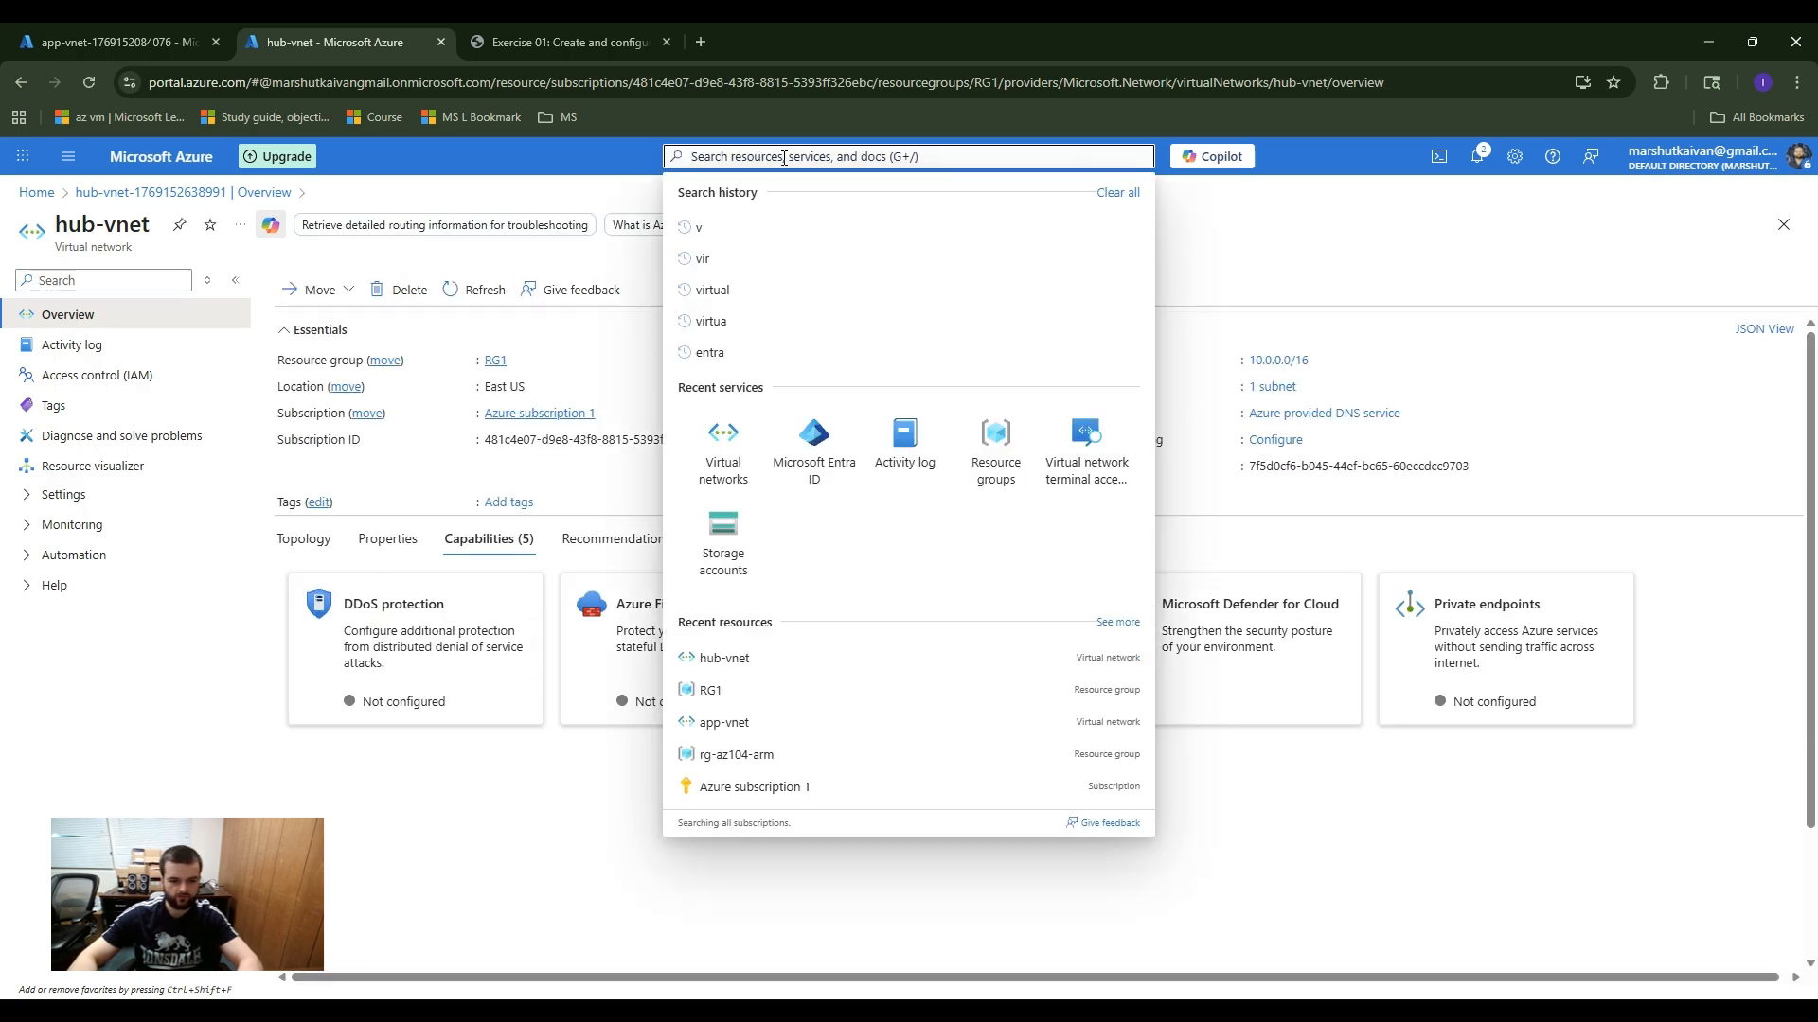
pyautogui.click(750, 294)
pyautogui.click(779, 276)
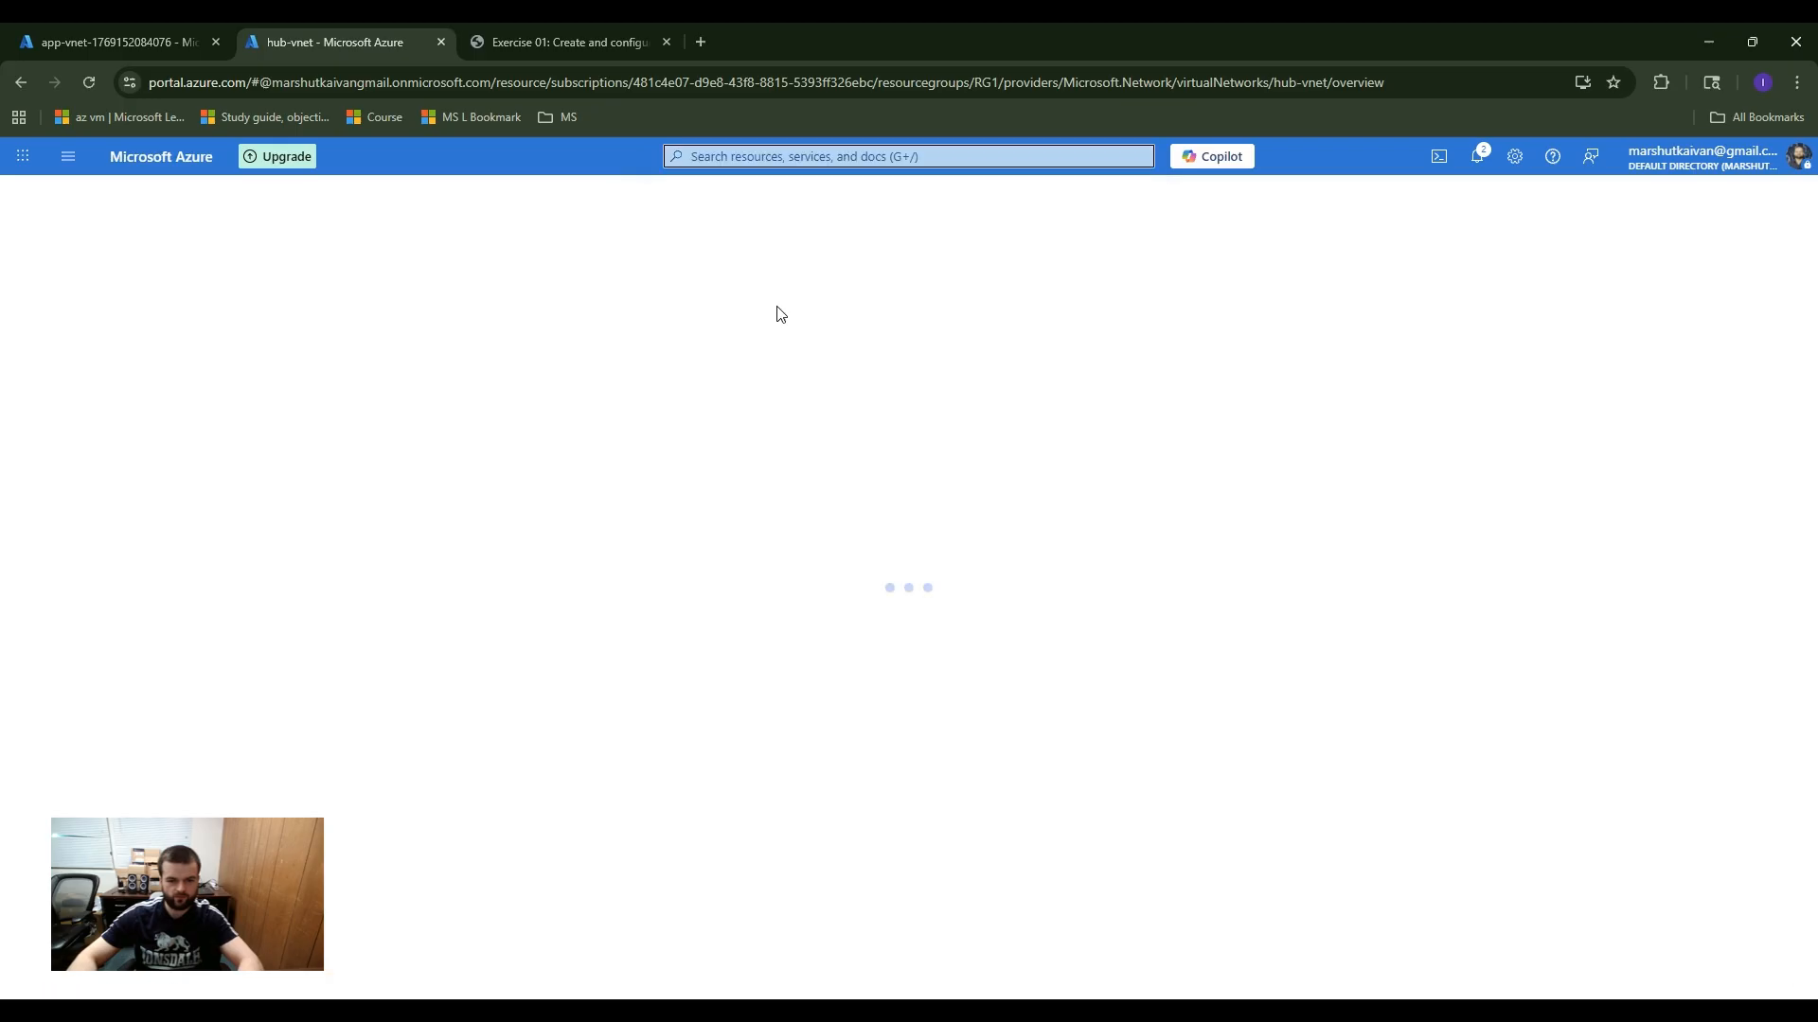
pyautogui.moveTo(462, 517); pyautogui.dragTo(407, 463)
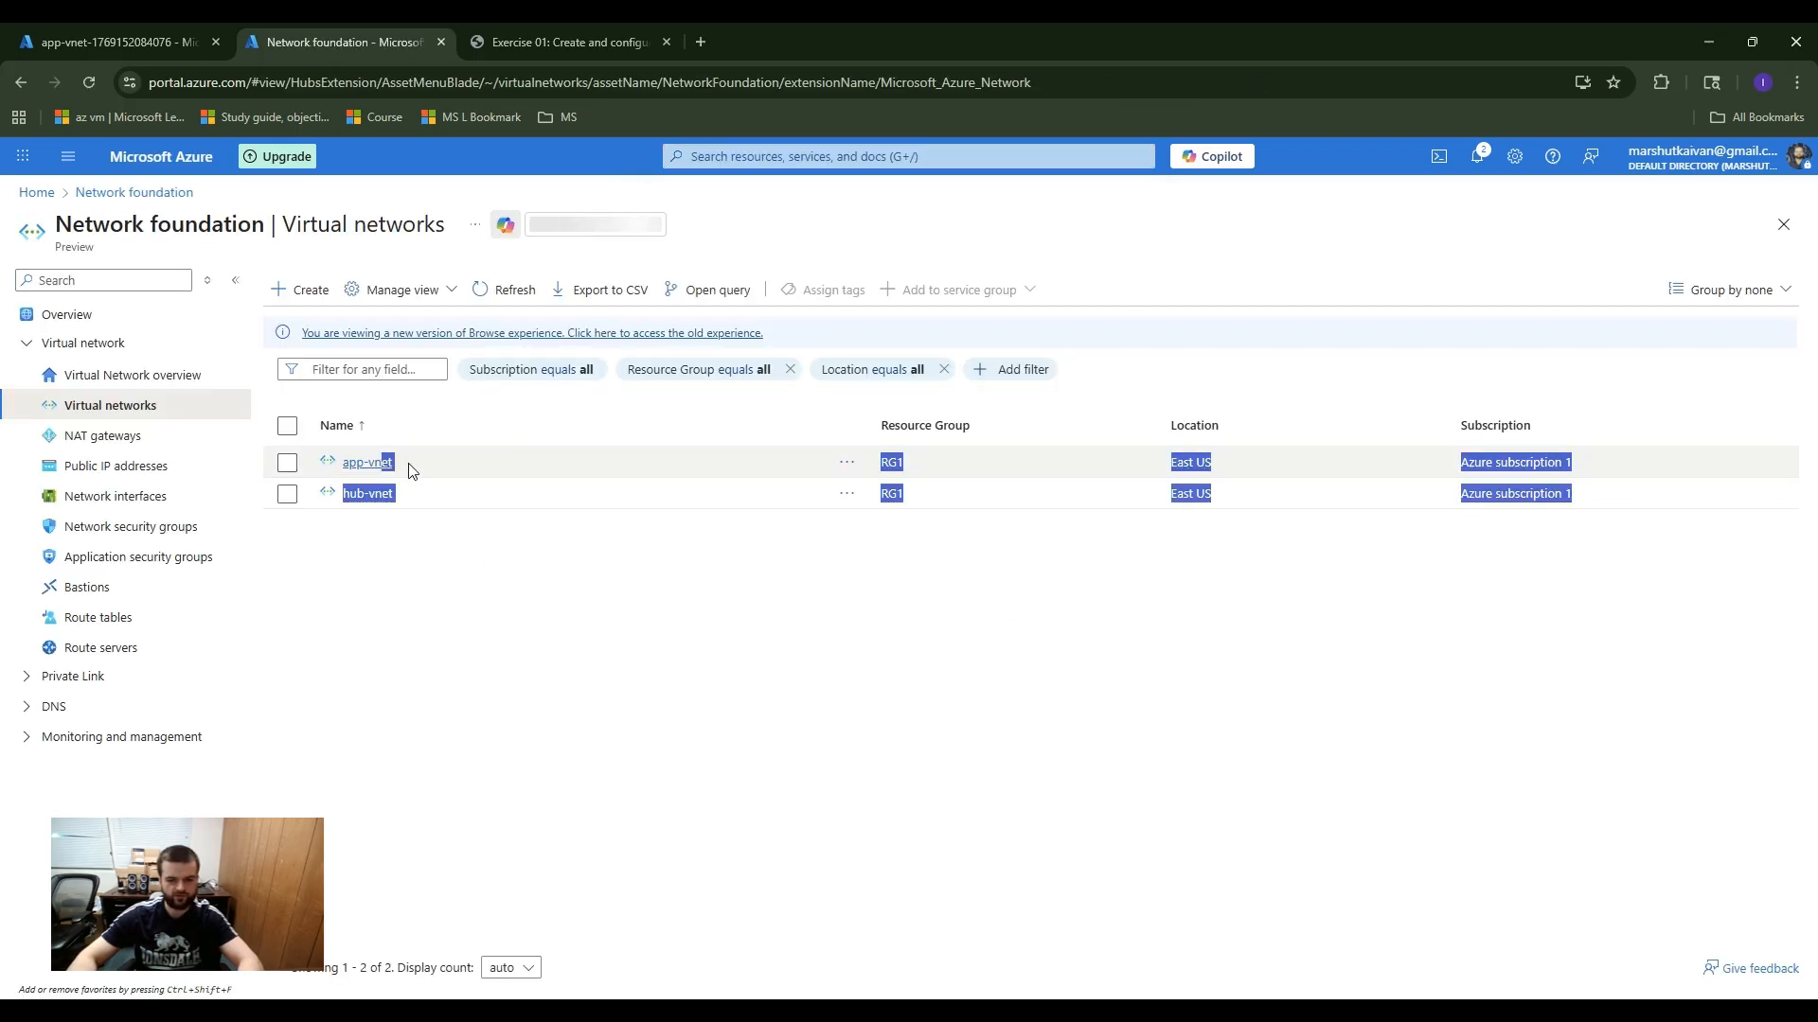
pyautogui.click(736, 617)
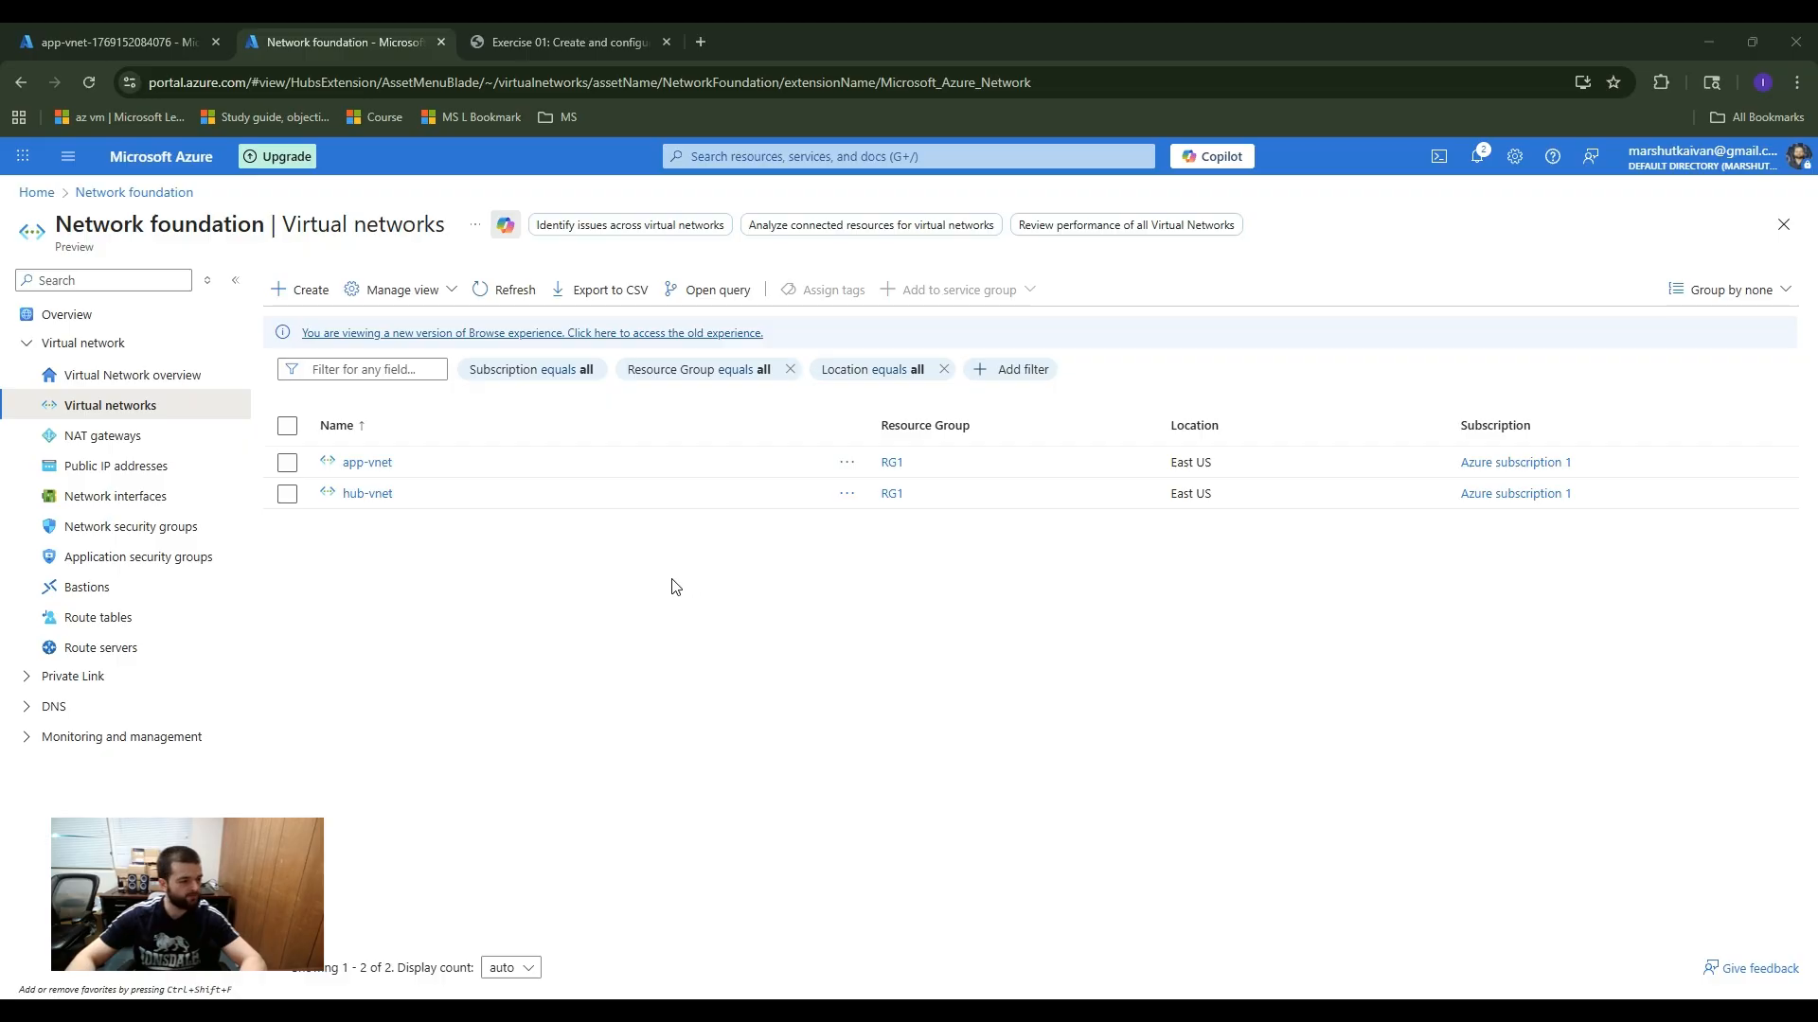
# Step: Start a new peering on app-vnet and set the remote peering link name to hub-to-app-vnet
pyautogui.click(368, 463)
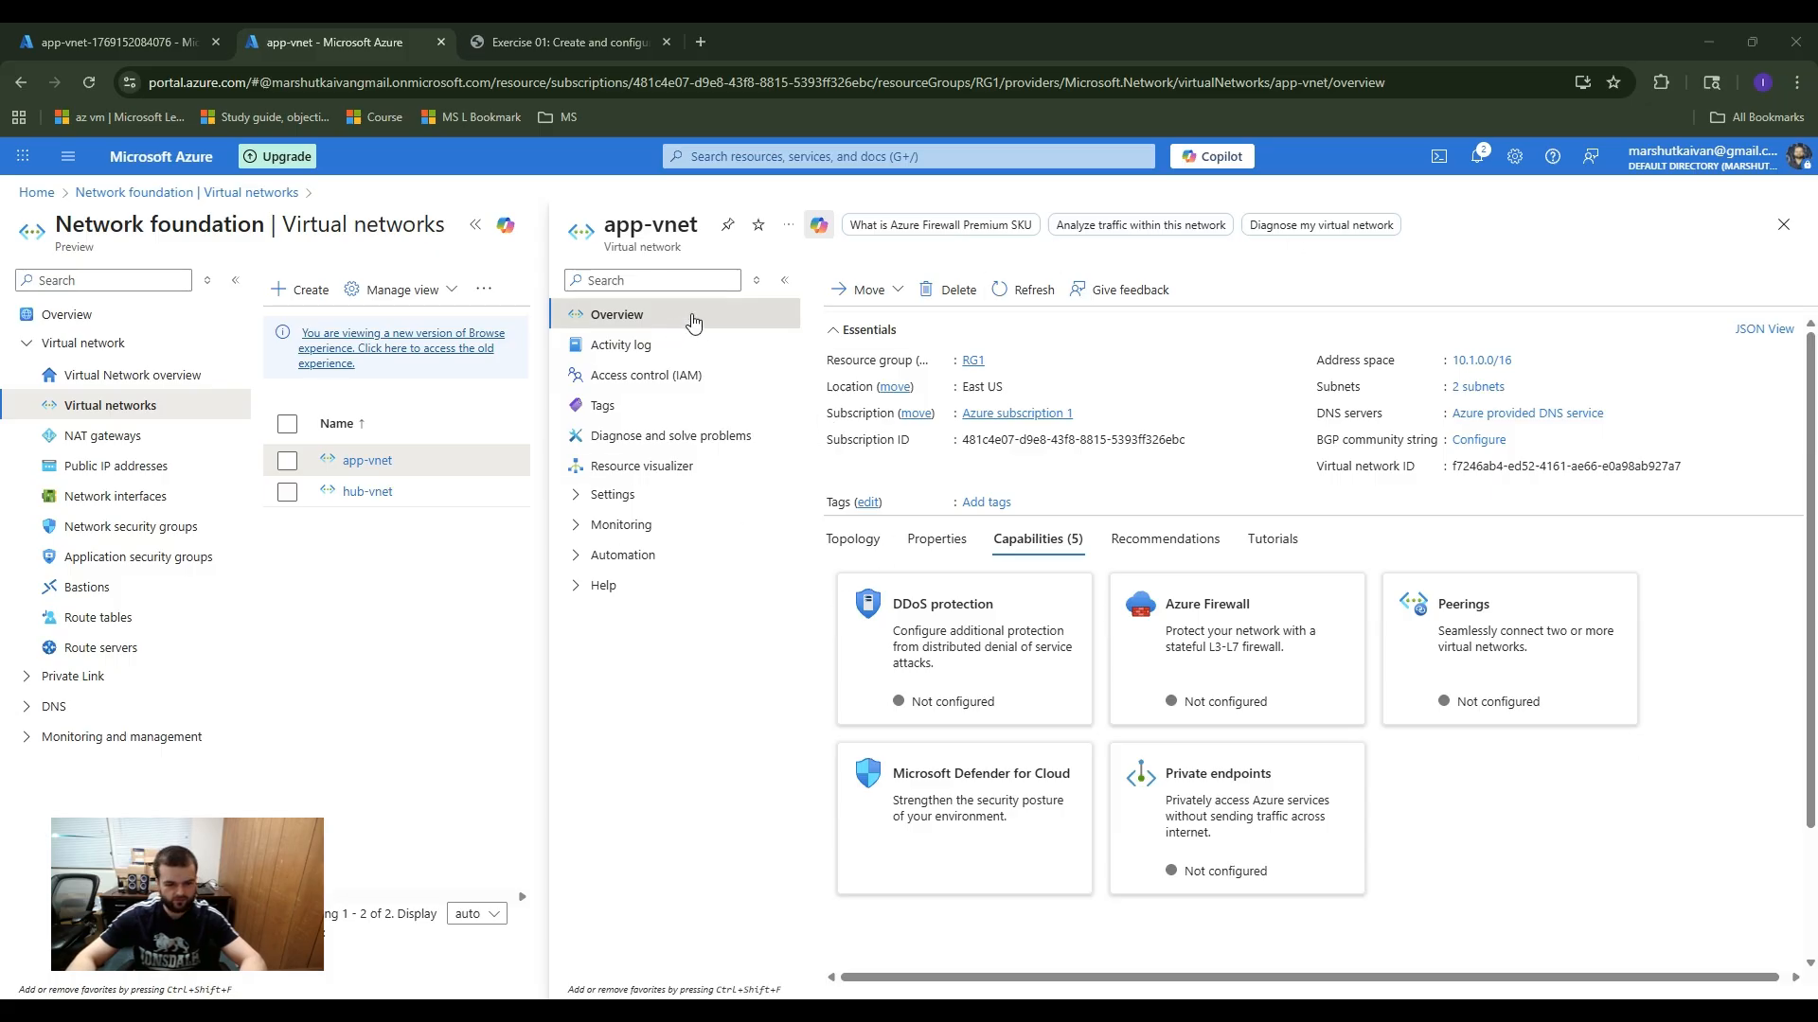
pyautogui.click(648, 499)
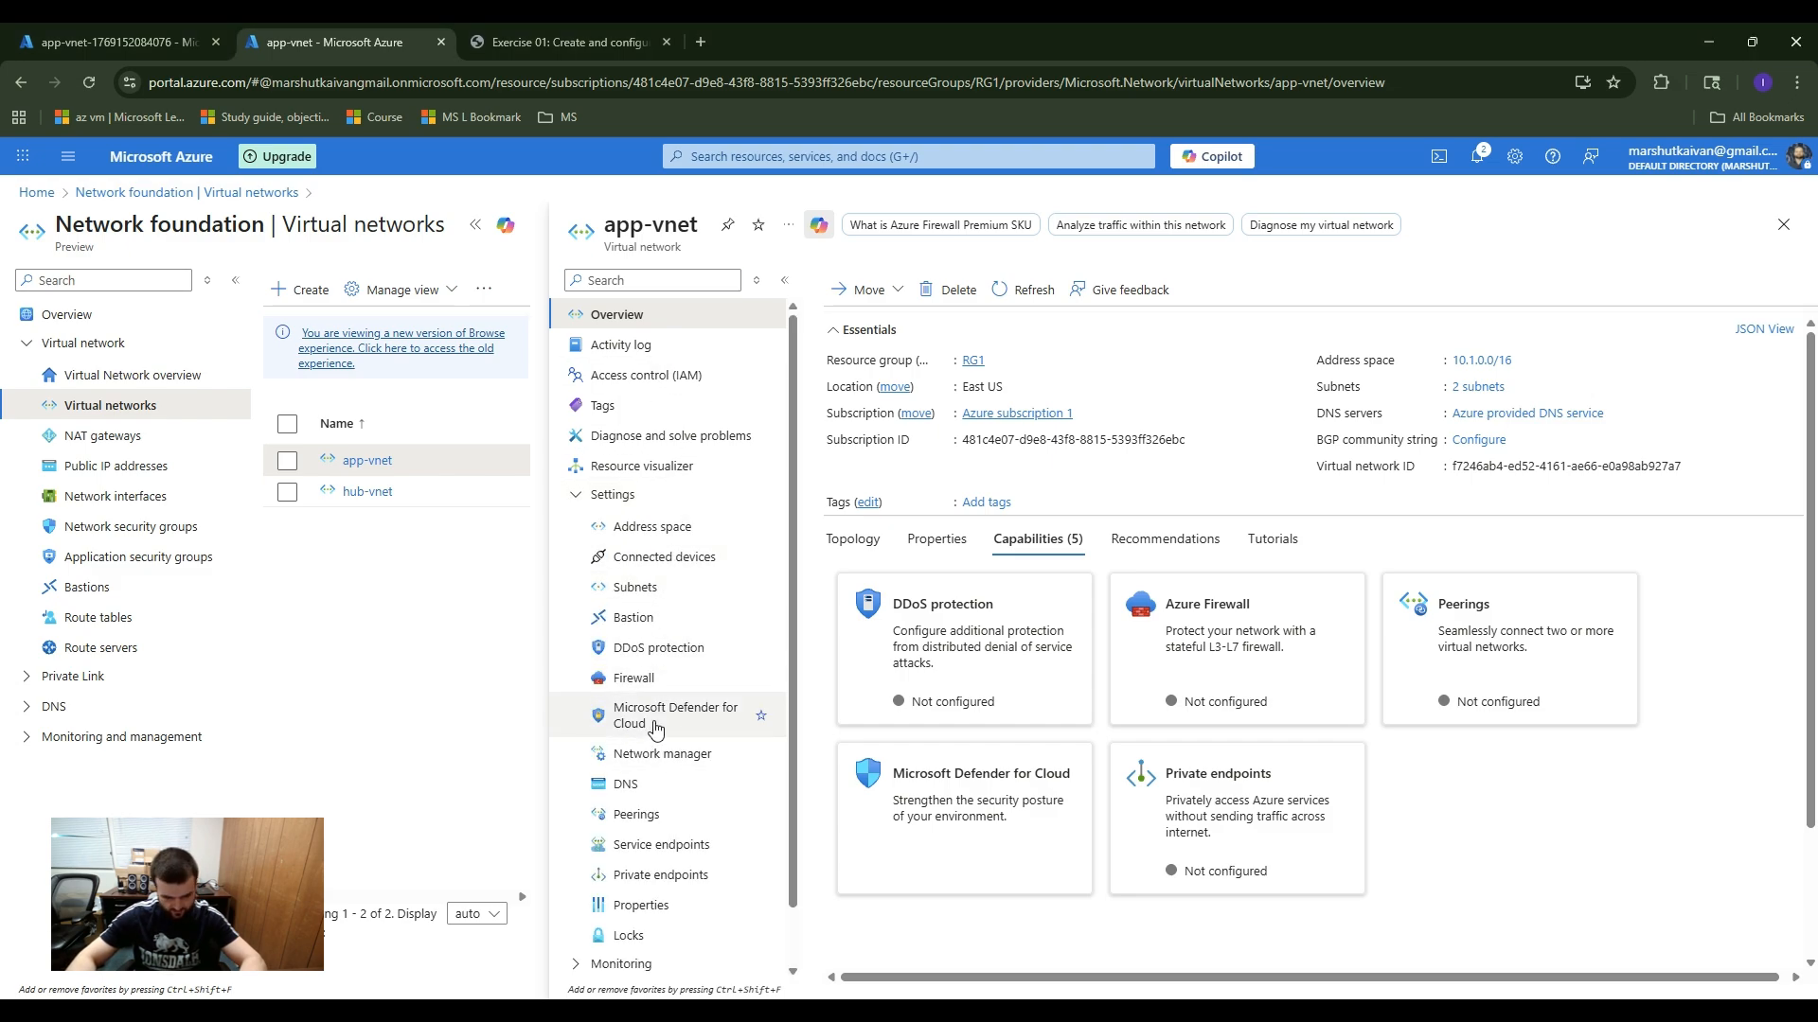
pyautogui.click(650, 820)
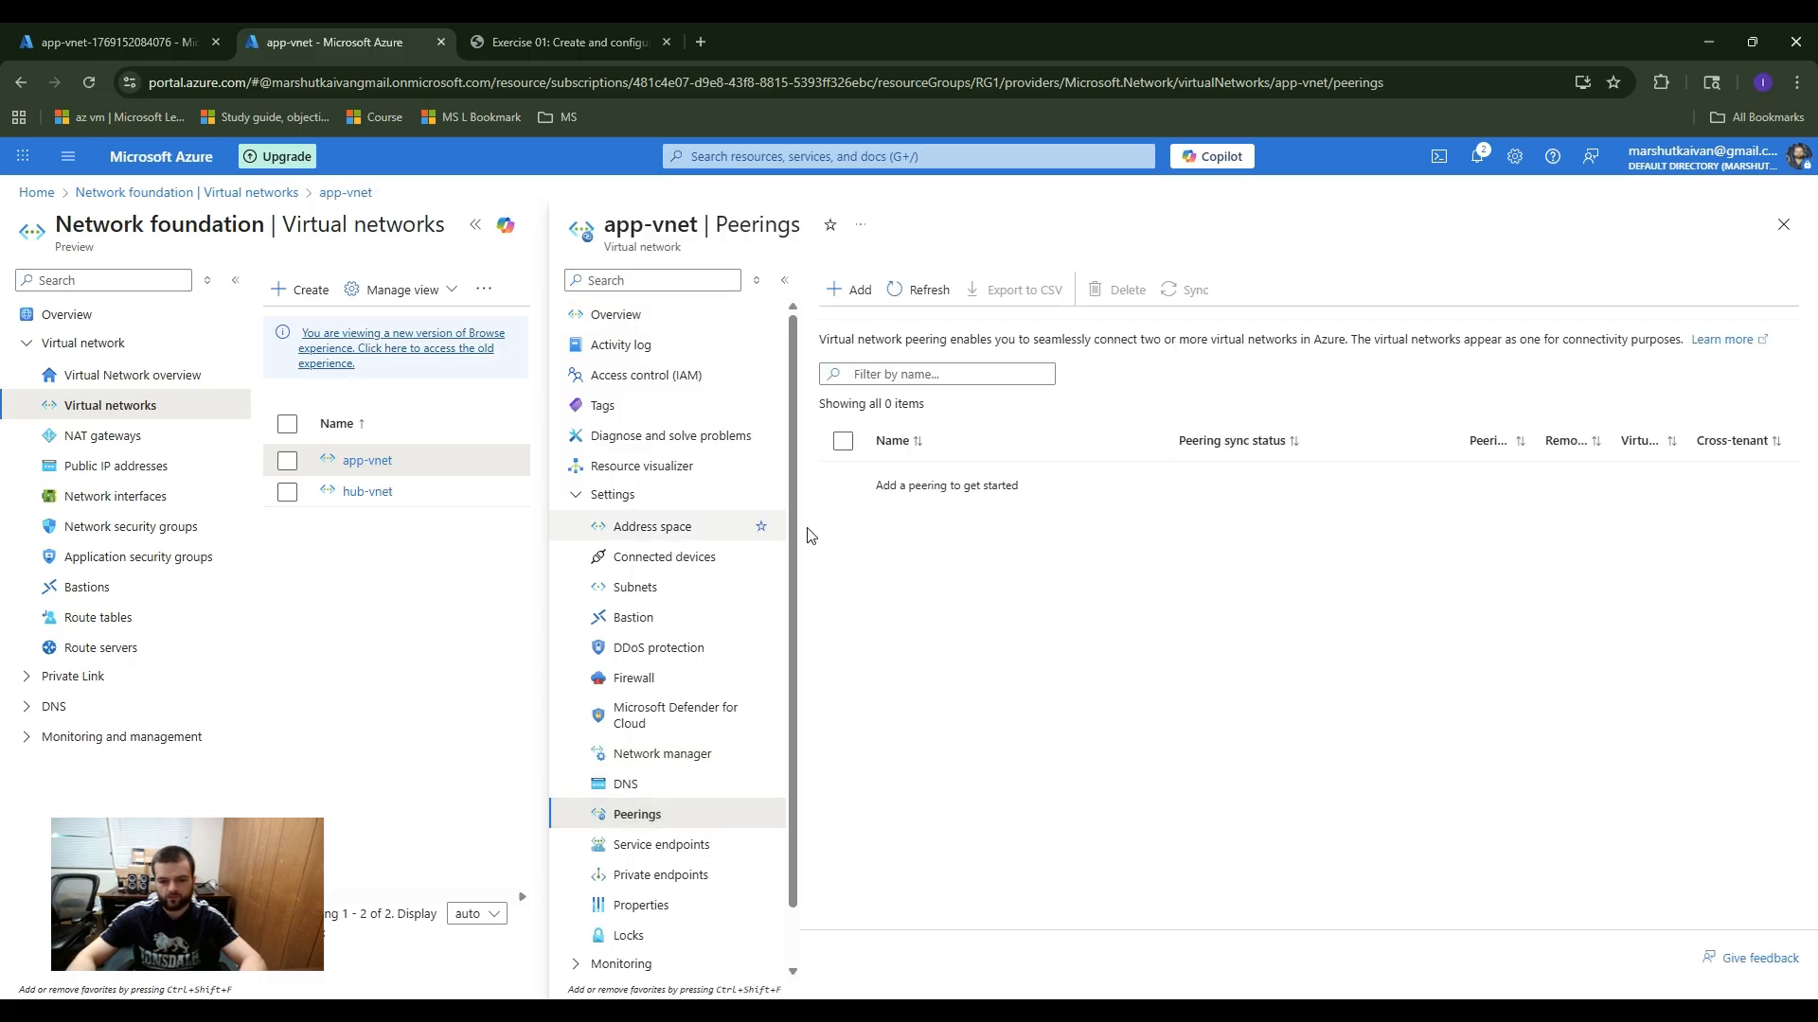
pyautogui.click(836, 286)
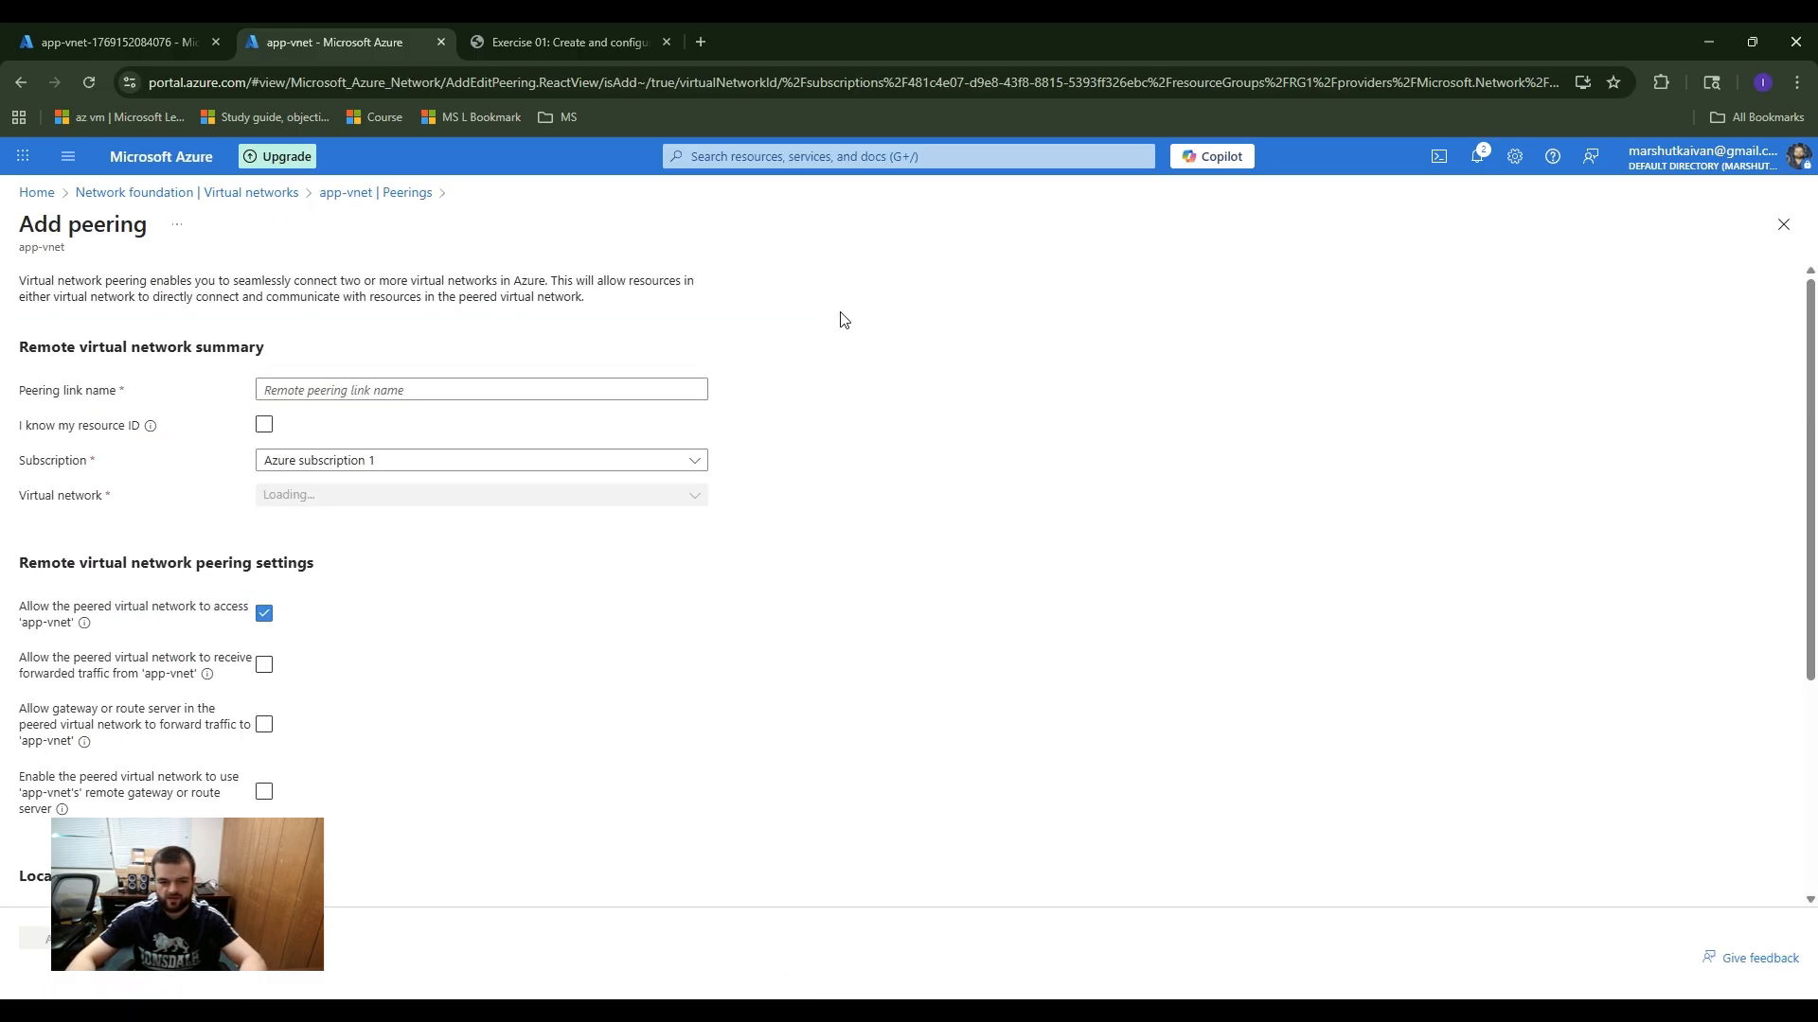
pyautogui.click(310, 386)
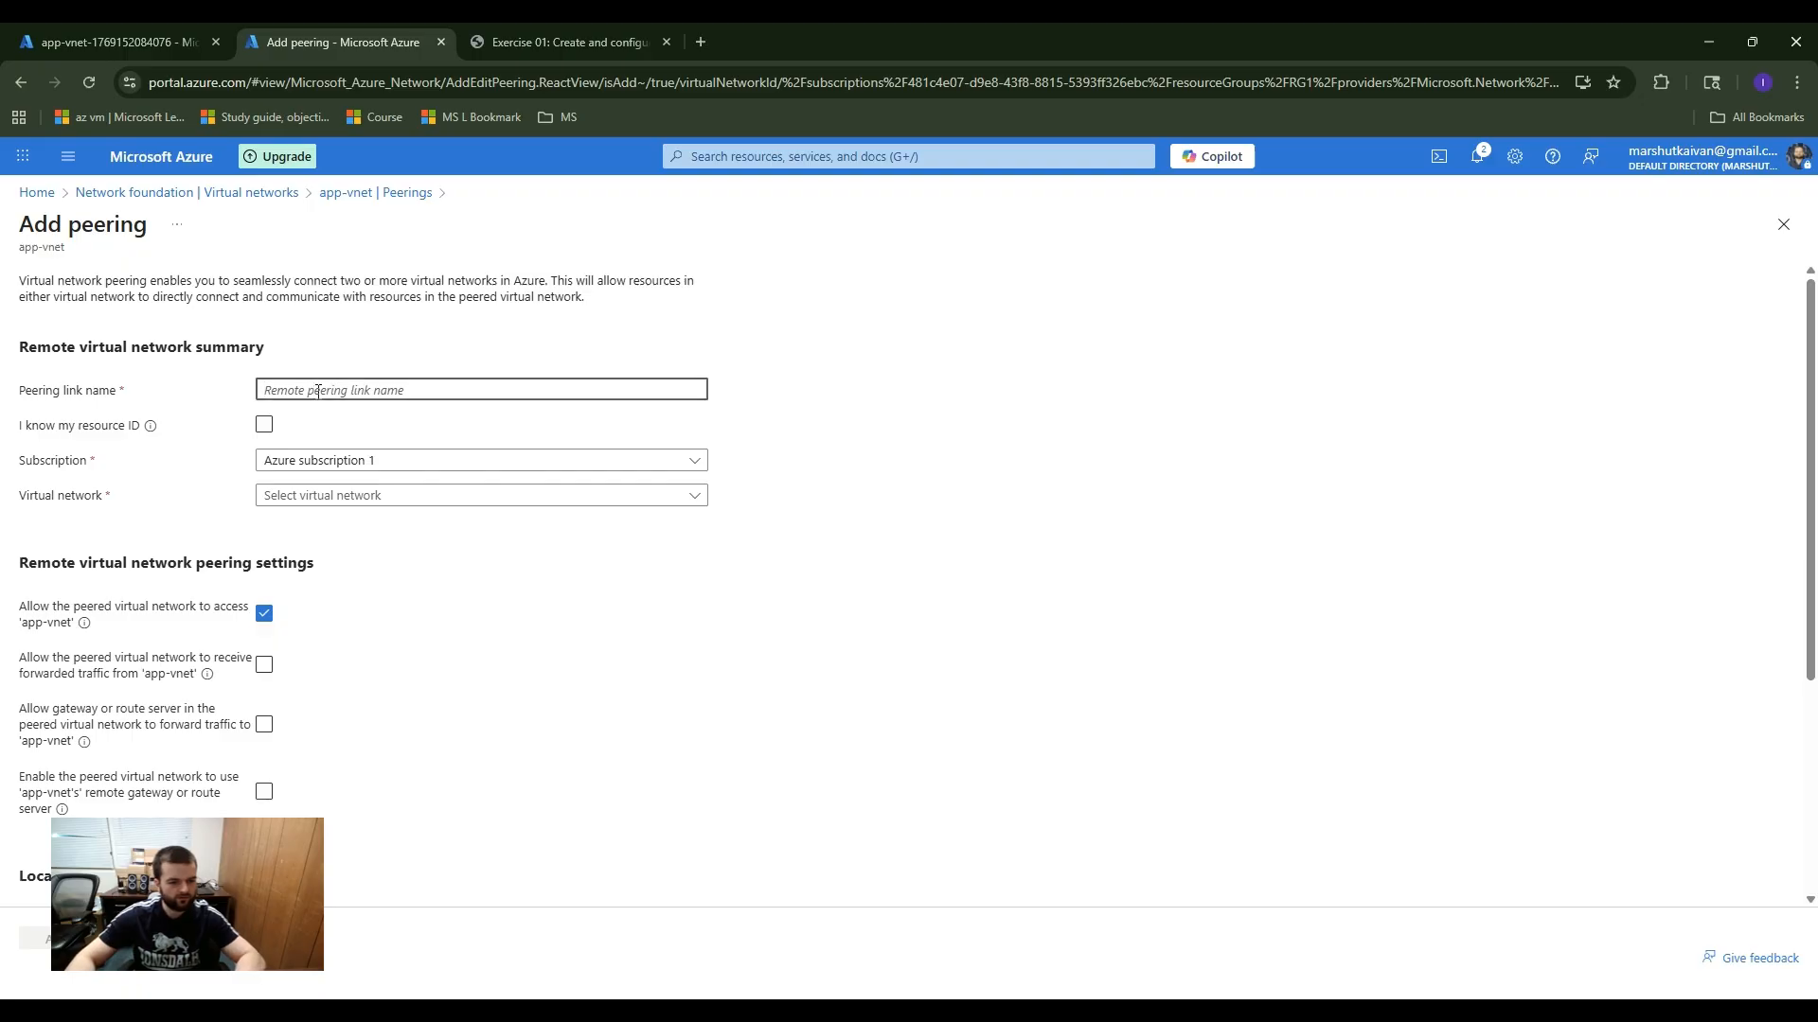
pyautogui.write('hub-to-app-vnet')
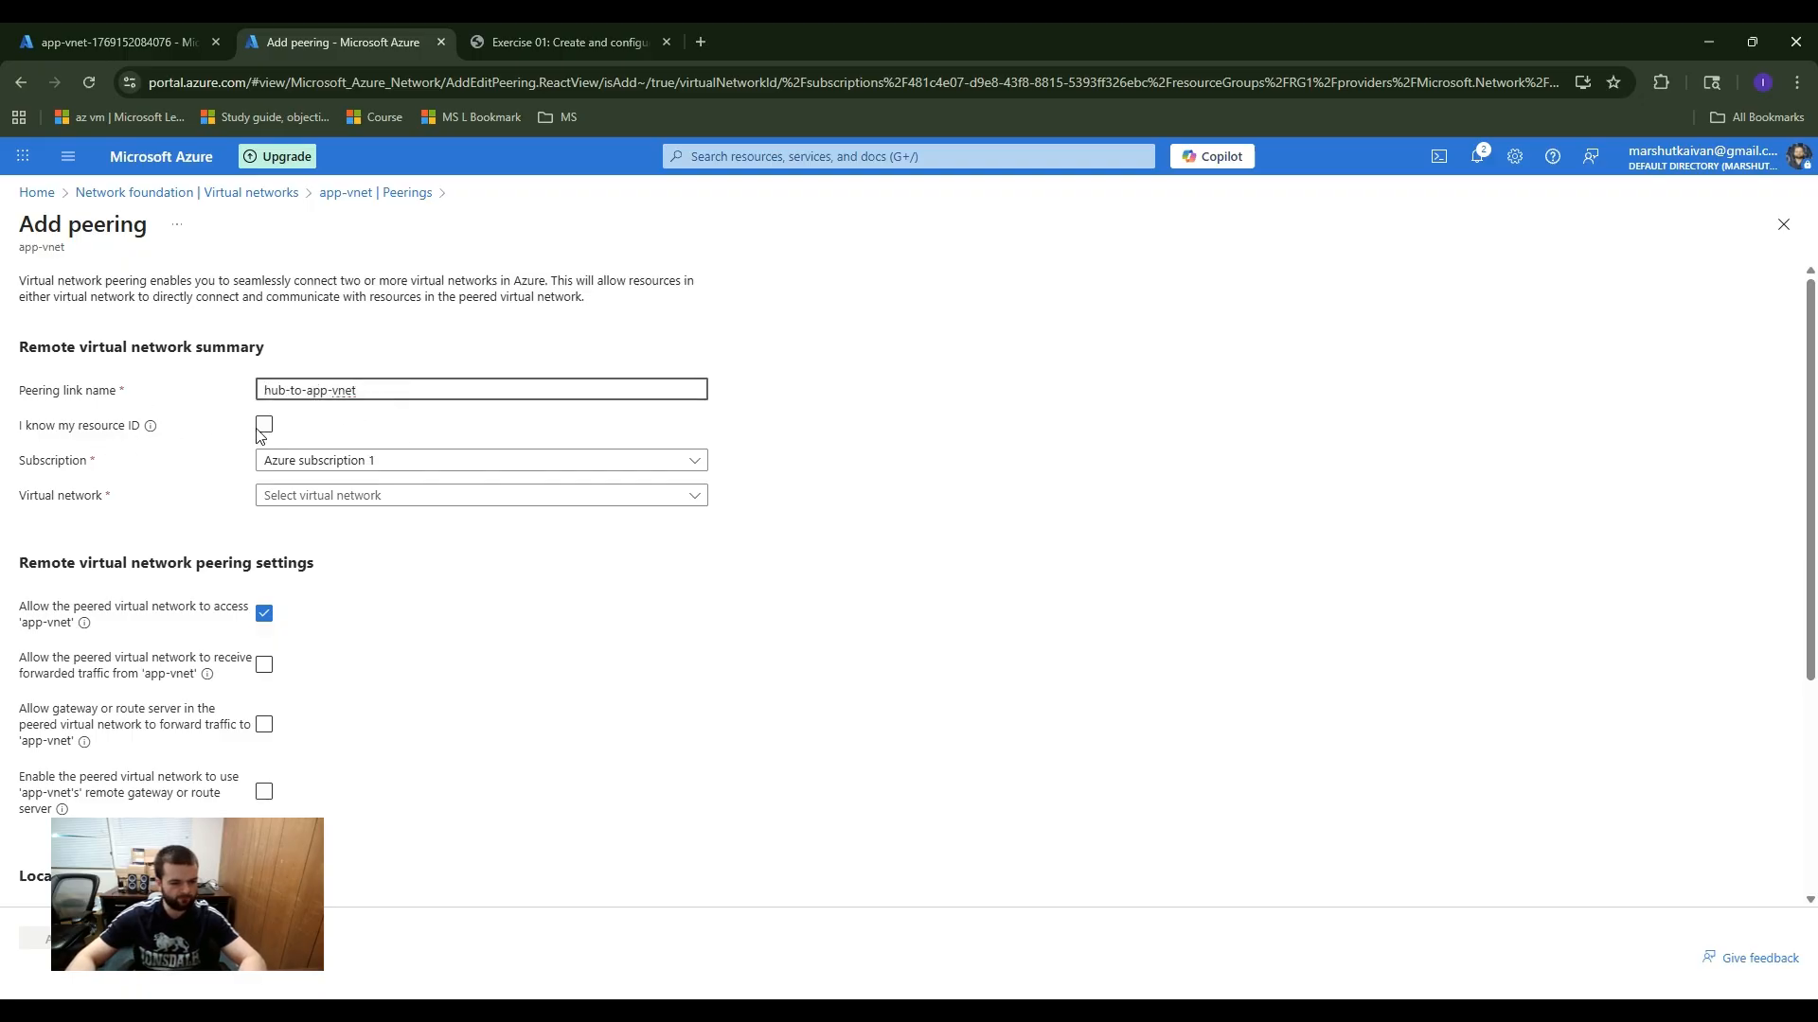
# Step: Choose hub-vnet in RG1 as the remote virtual network for the new peering
pyautogui.click(307, 498)
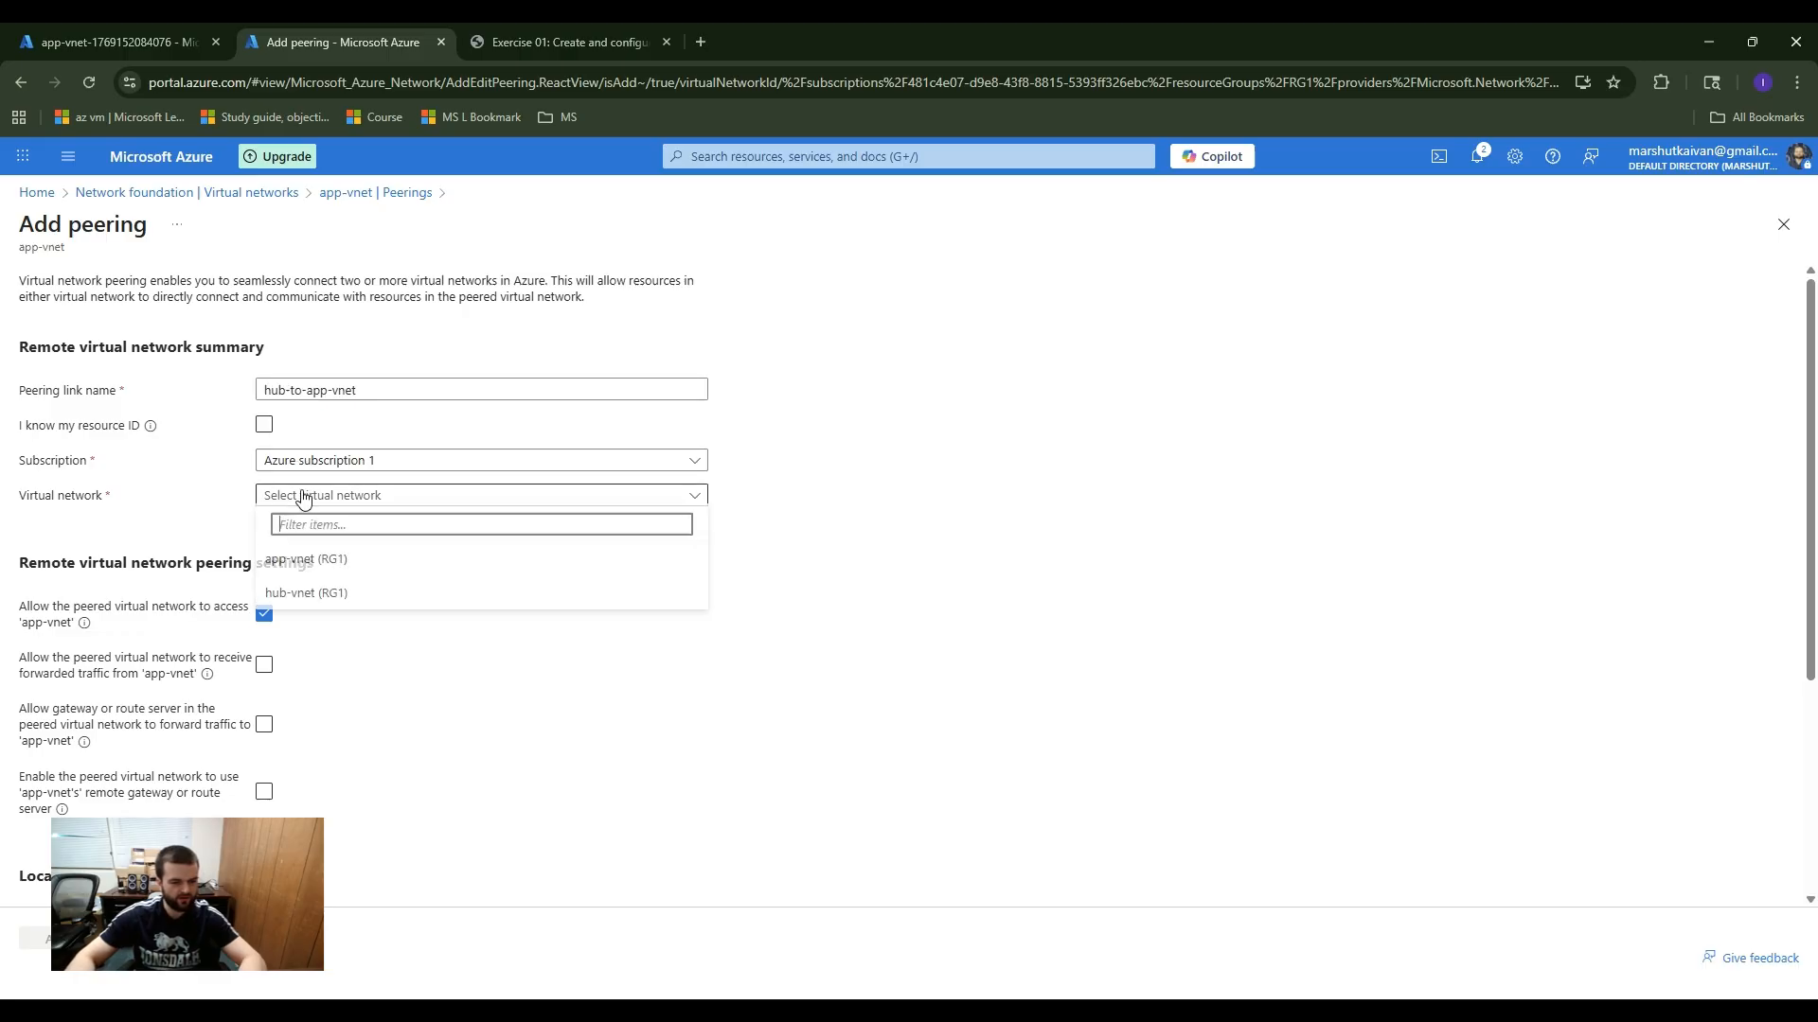
pyautogui.click(331, 577)
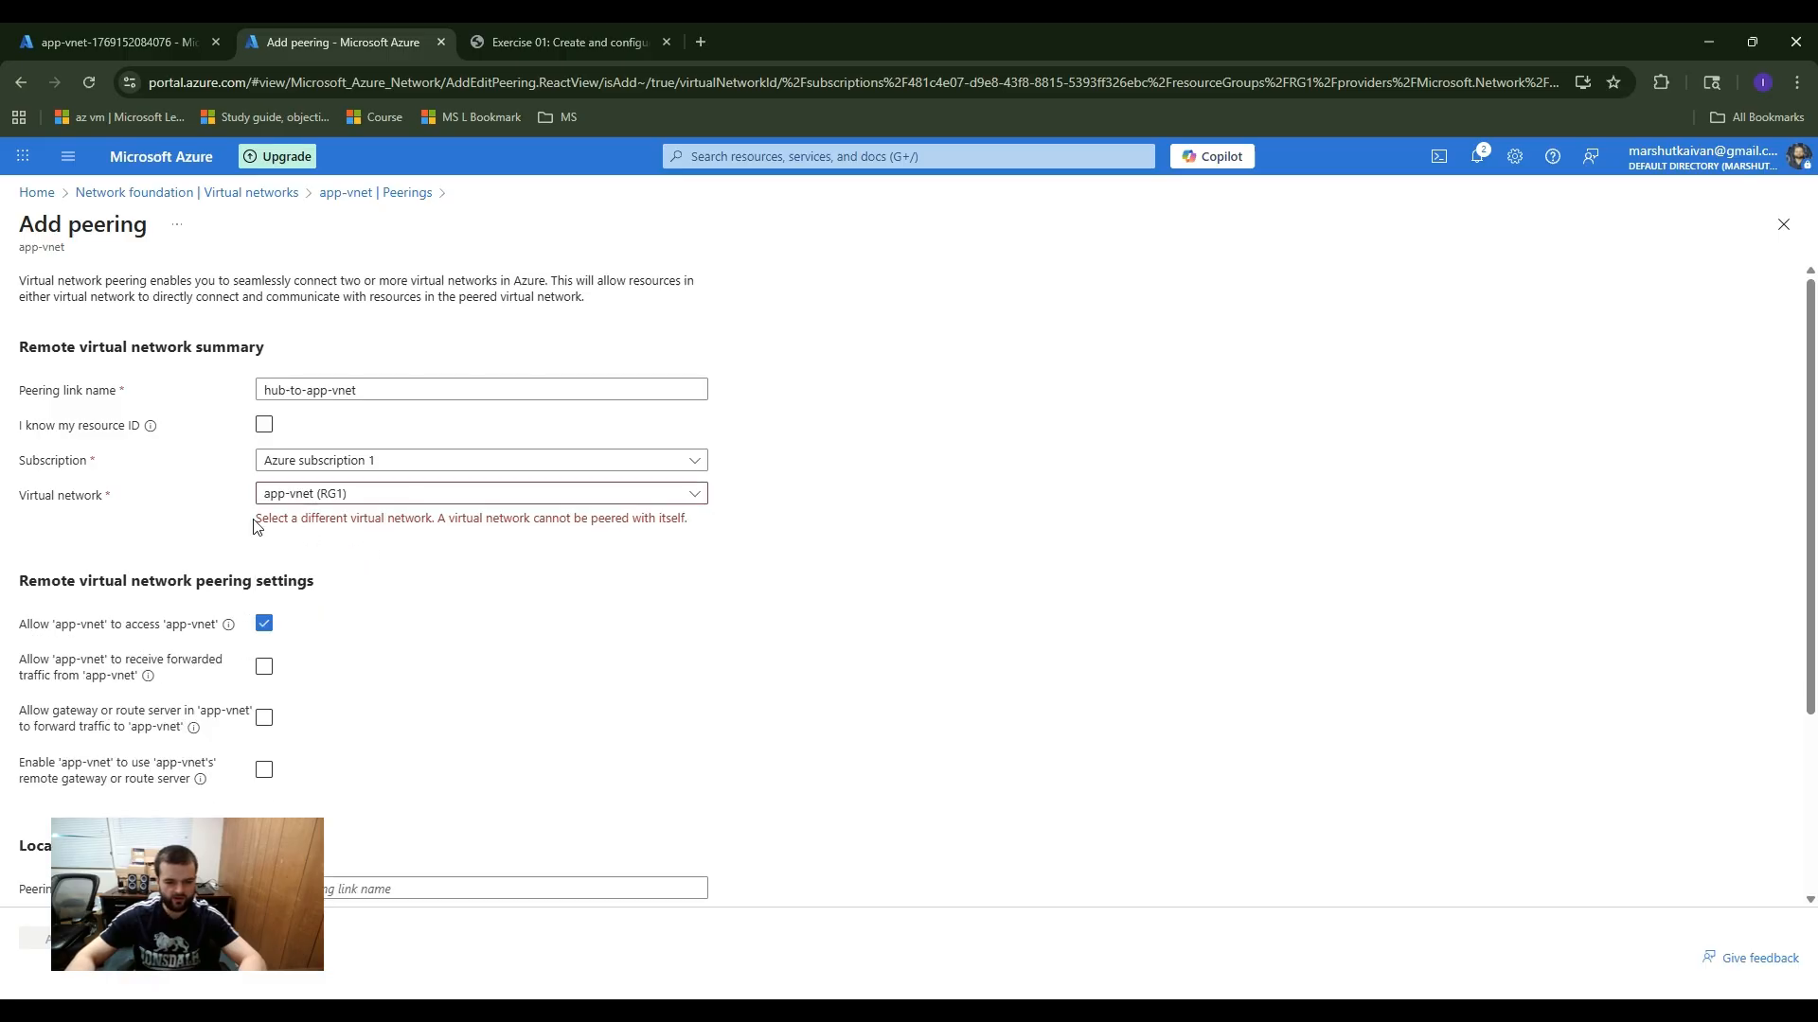
pyautogui.moveTo(257, 520); pyautogui.dragTo(650, 548)
pyautogui.click(590, 528)
pyautogui.click(604, 500)
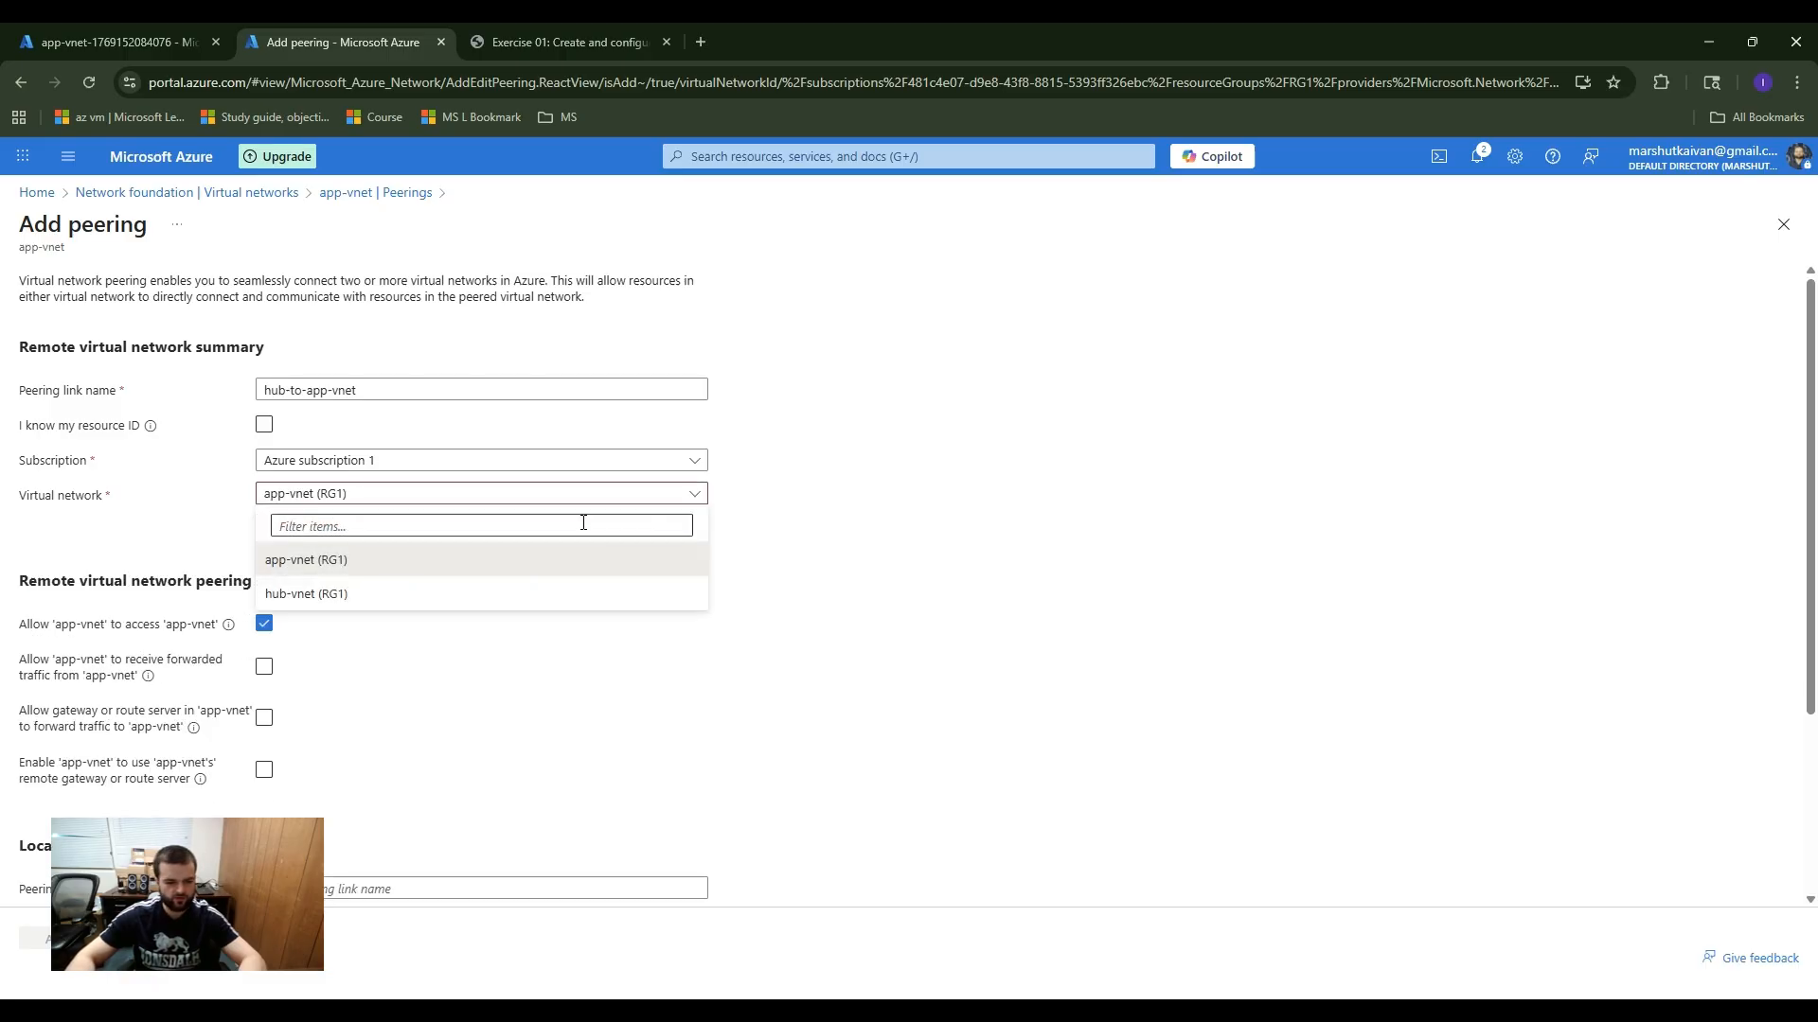
pyautogui.click(375, 592)
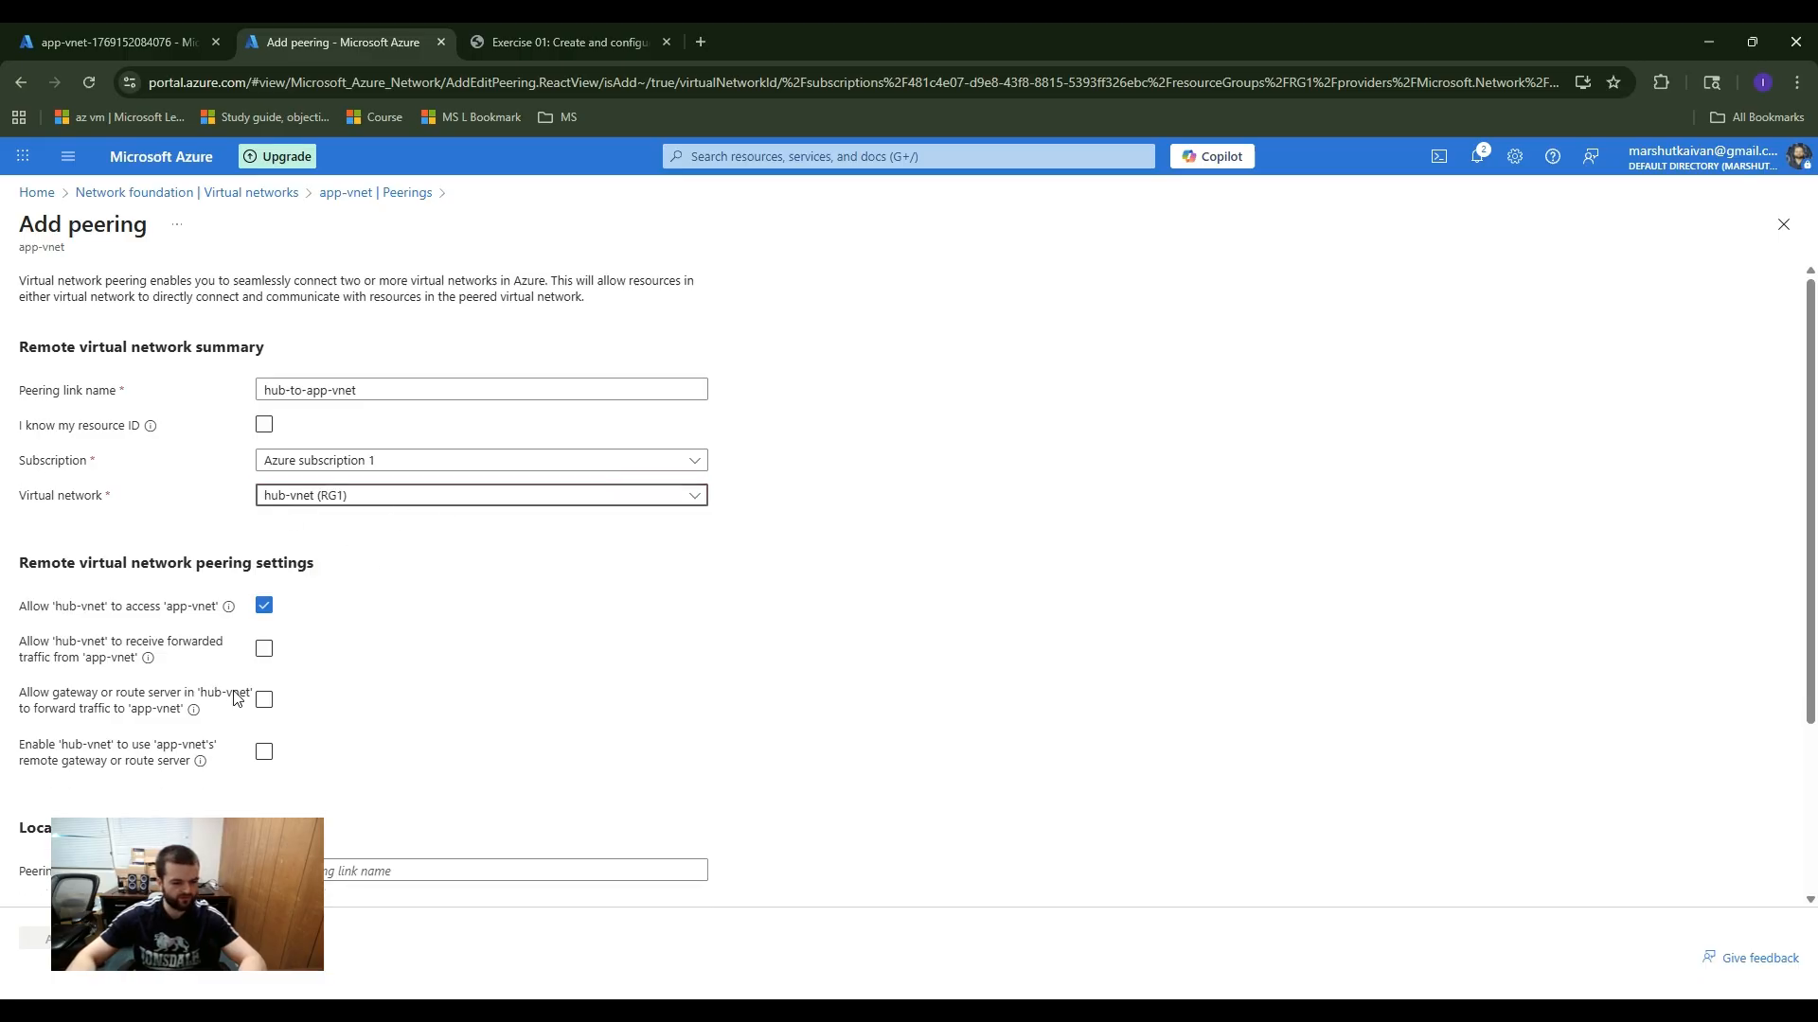
# Step: Find the "remote" sections on the peering form and set the local peering link name to hub-to-app-vnet
pyautogui.scroll(-2, 237, 699)
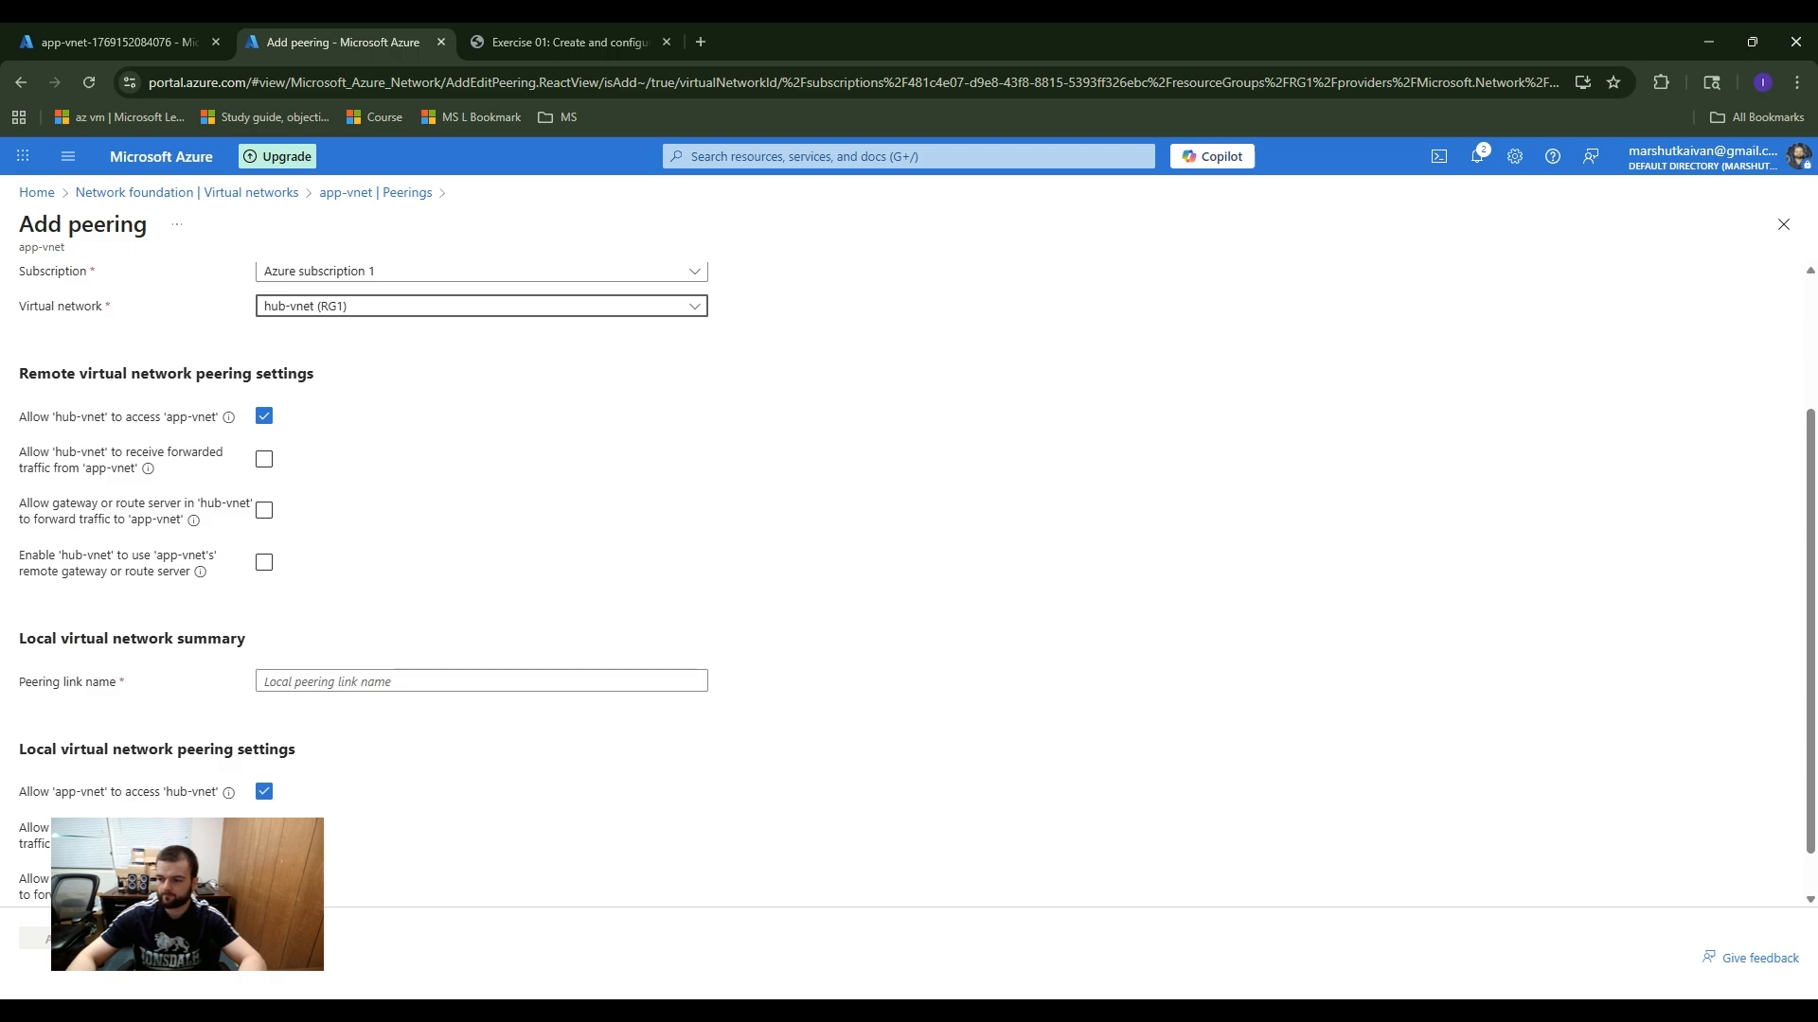
pyautogui.hotkey('ctrl', 'f')
pyautogui.write('remote')
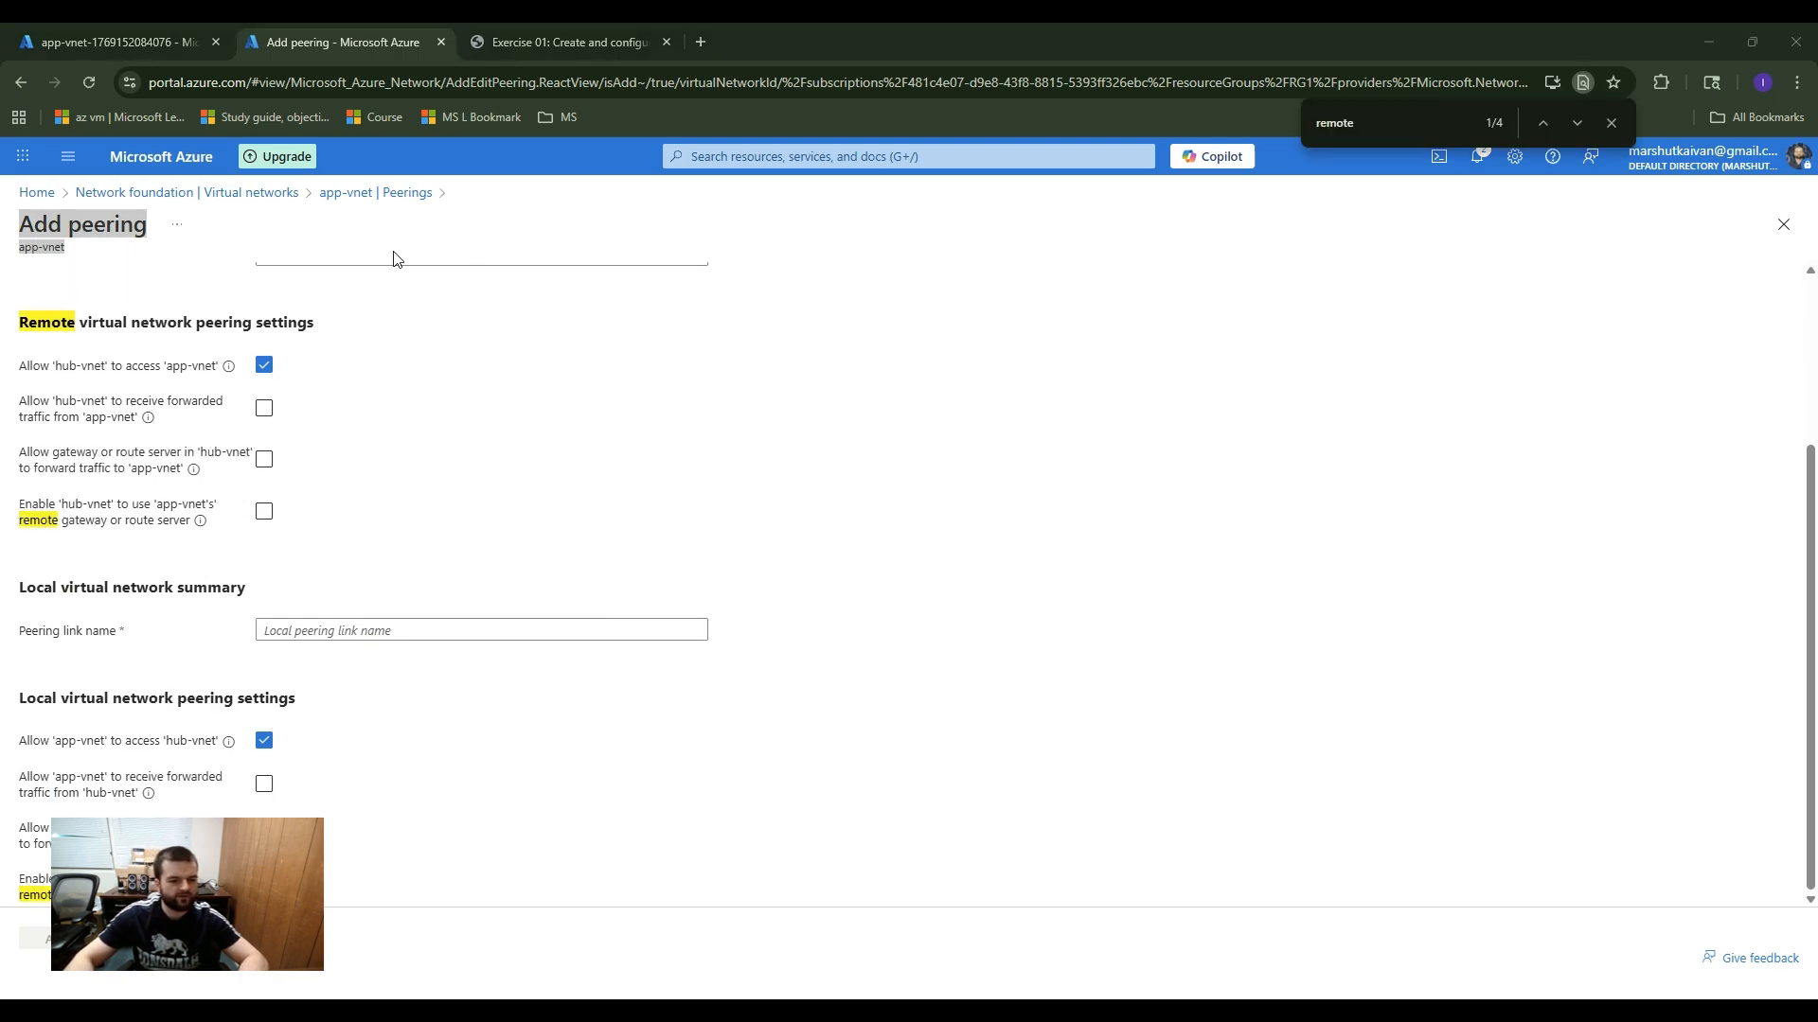
pyautogui.scroll(3, 384, 481)
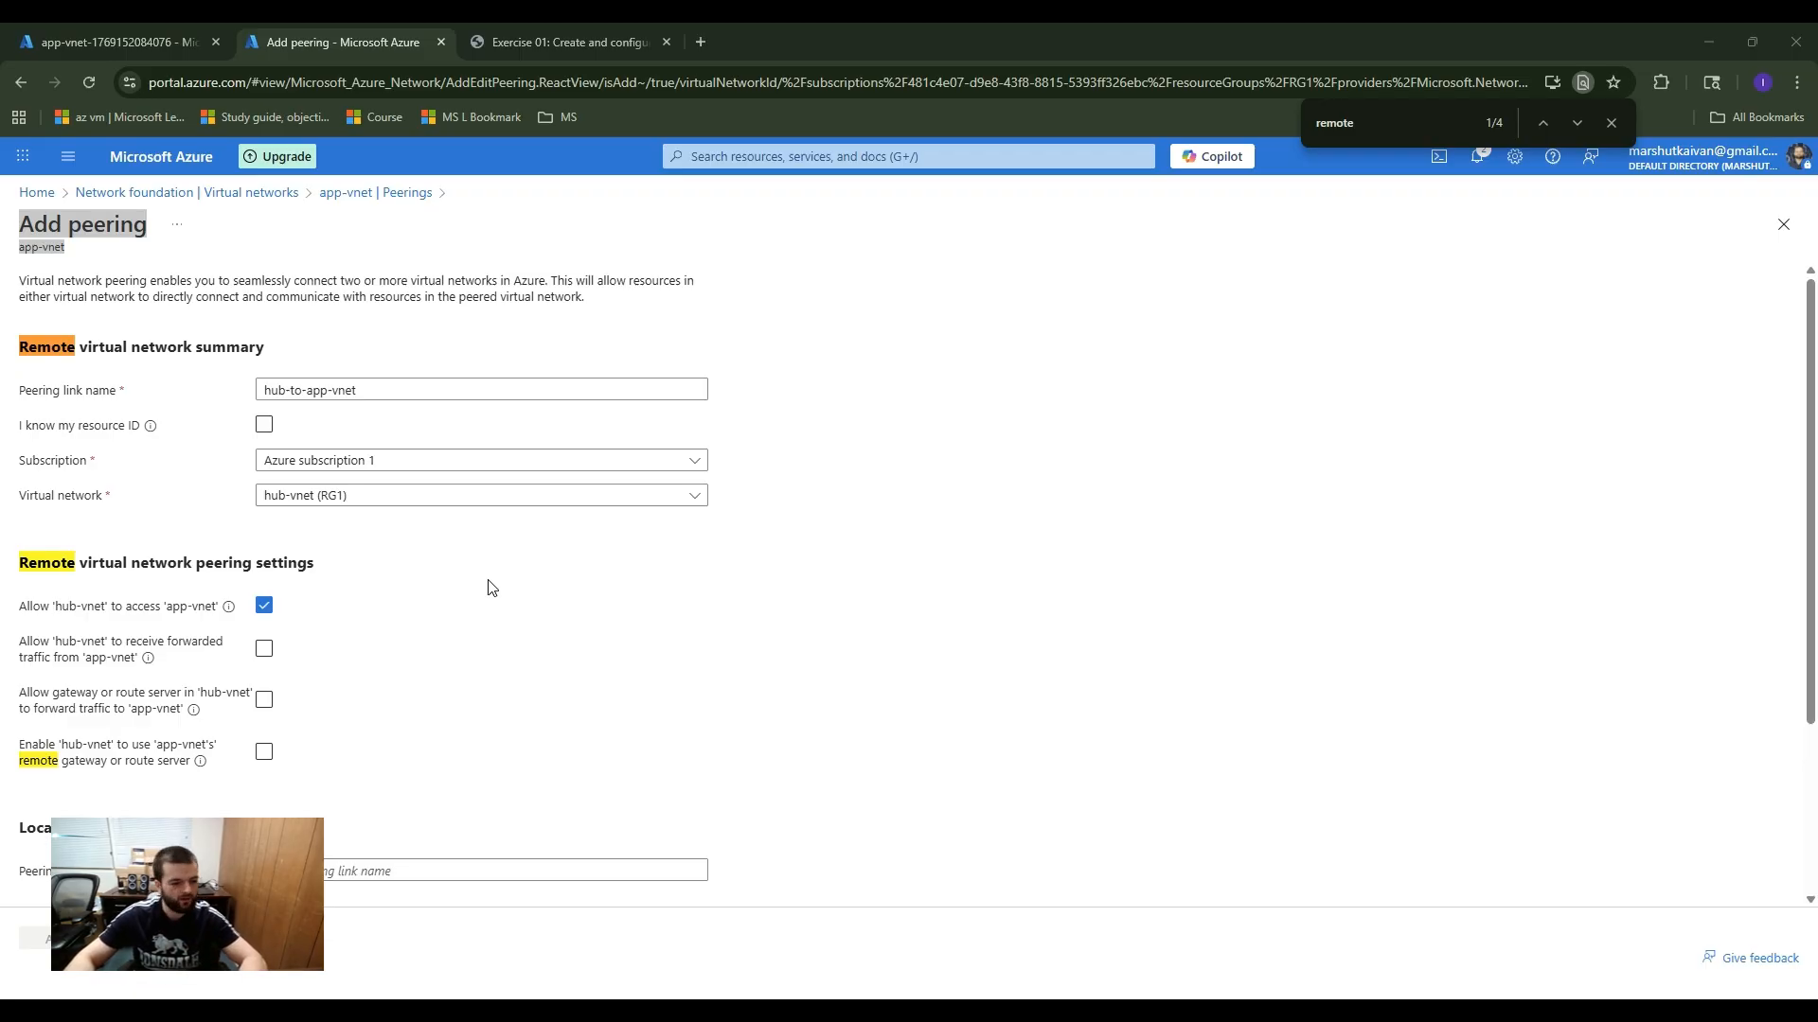
pyautogui.scroll(-3, 491, 587)
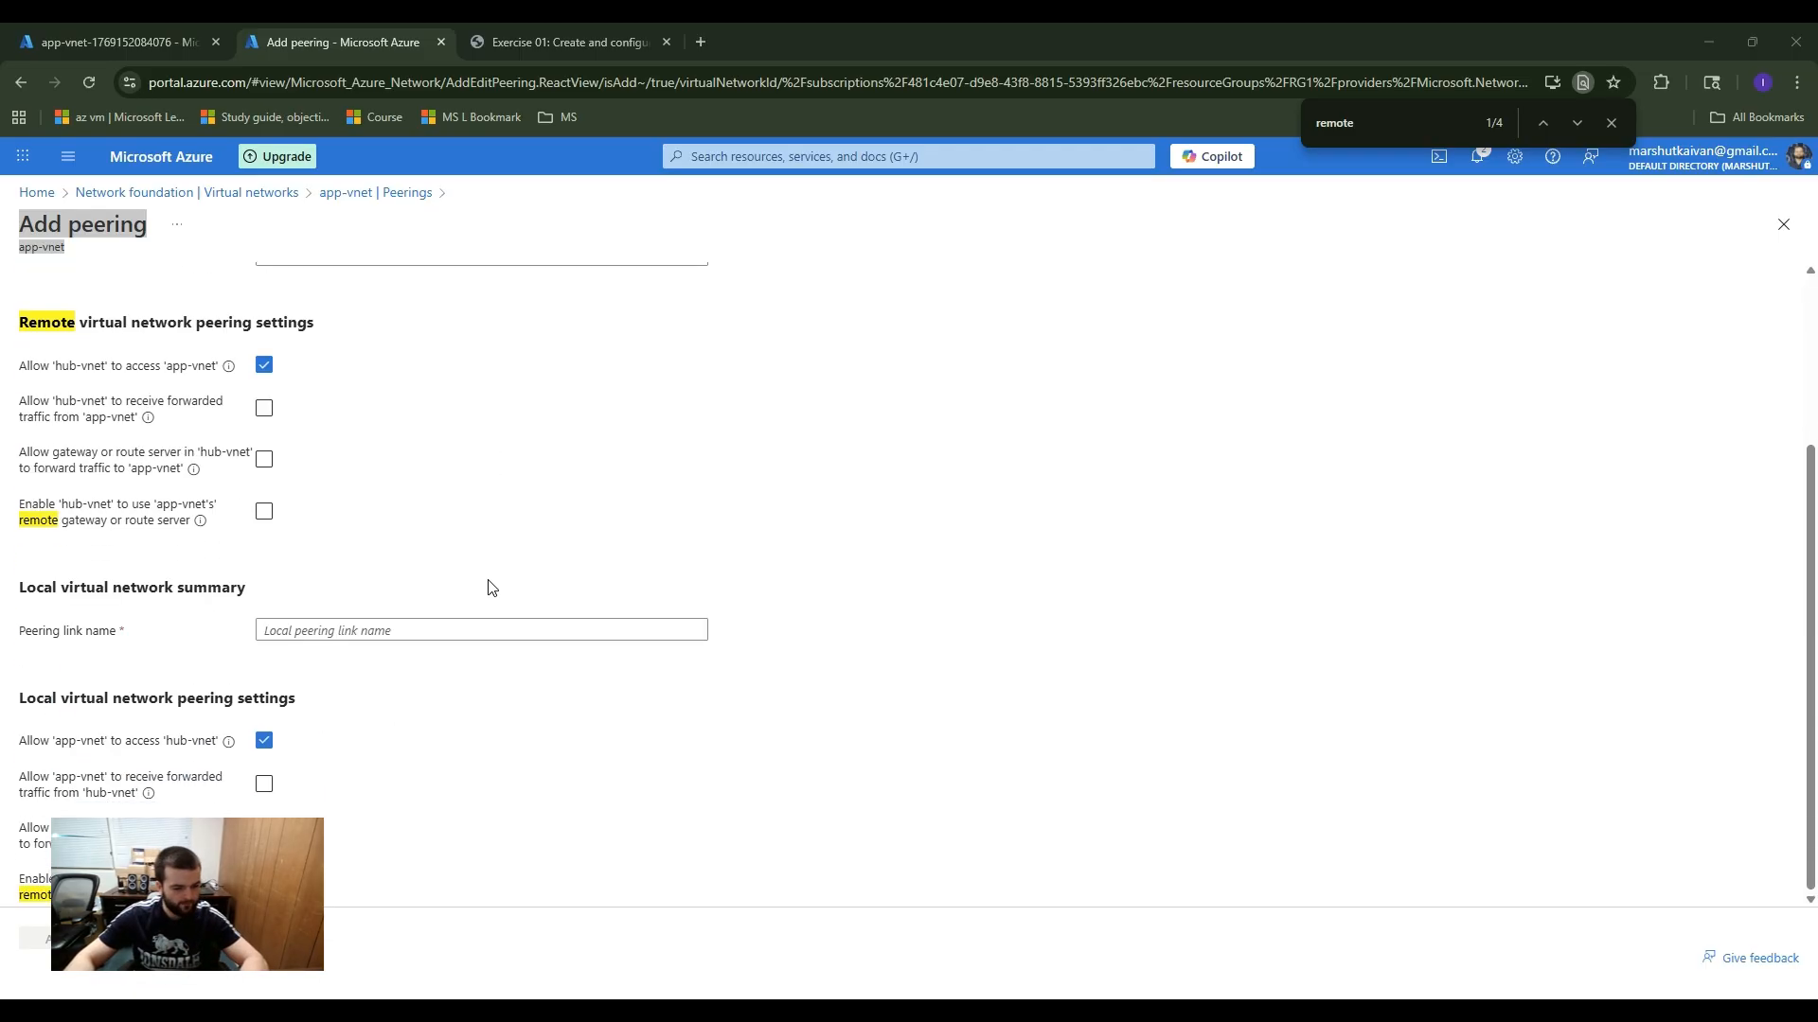
pyautogui.click(378, 636)
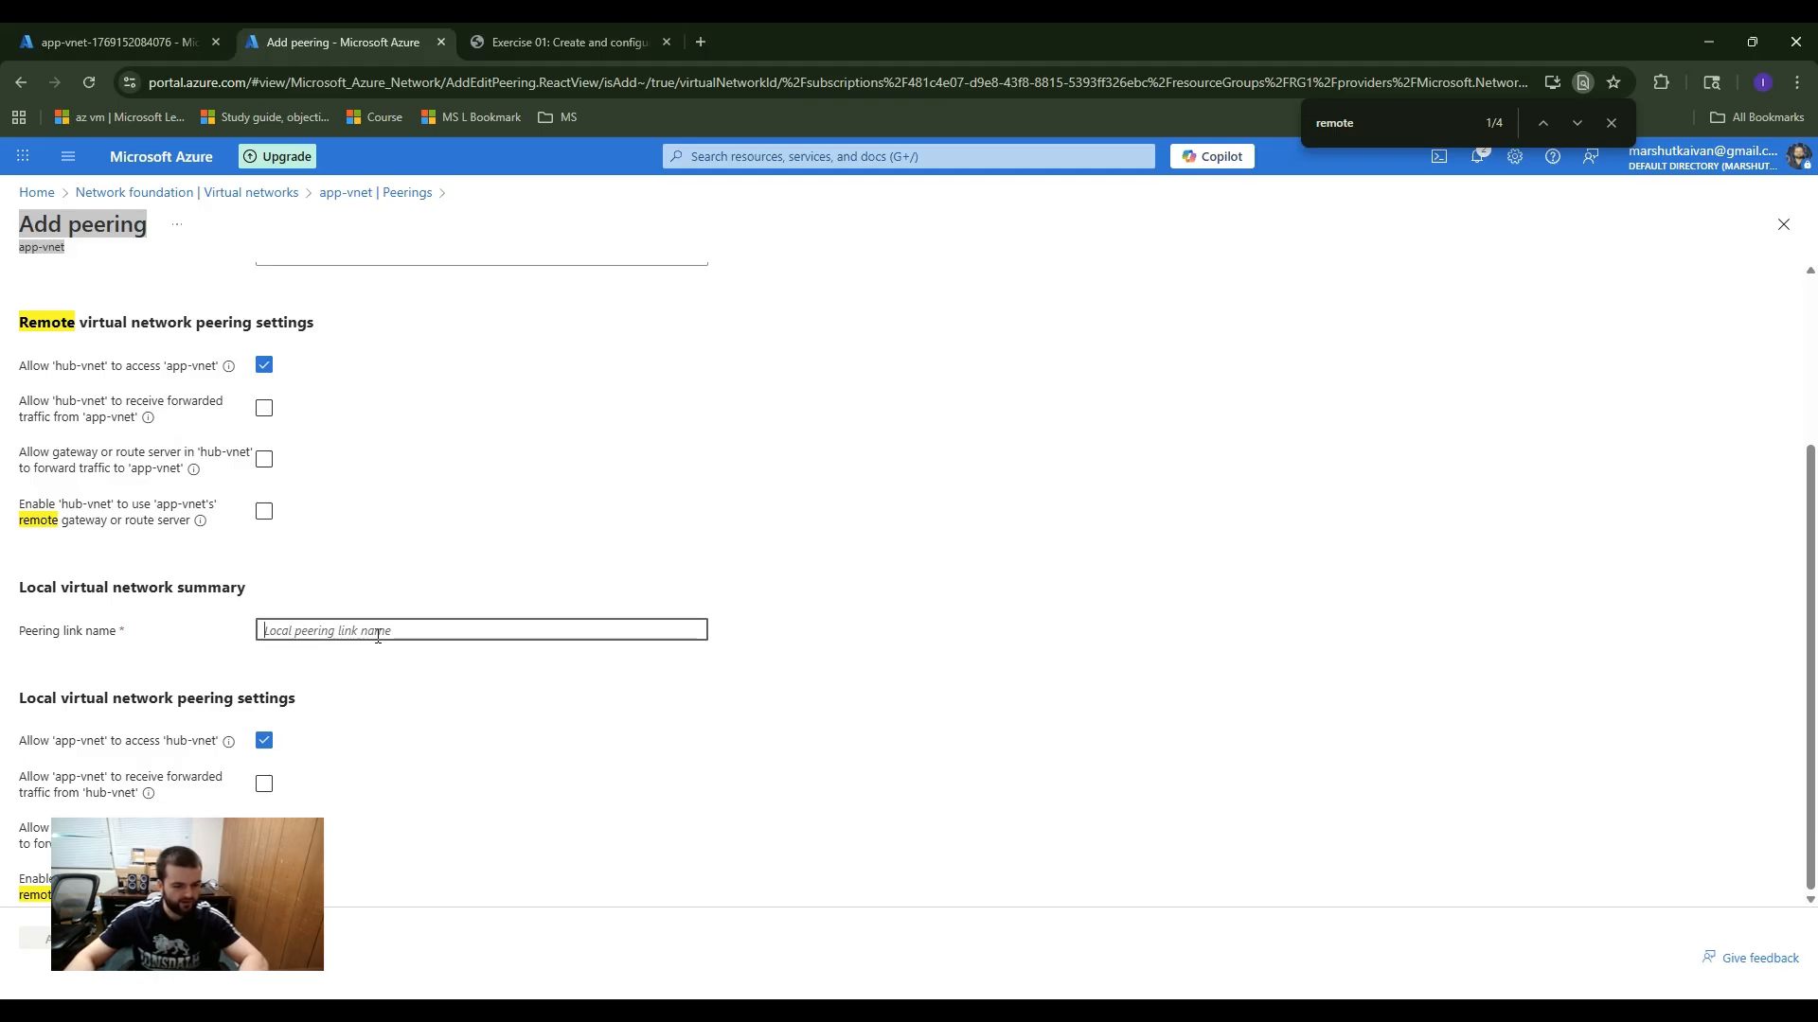
pyautogui.write('hub-to-app-vnet')
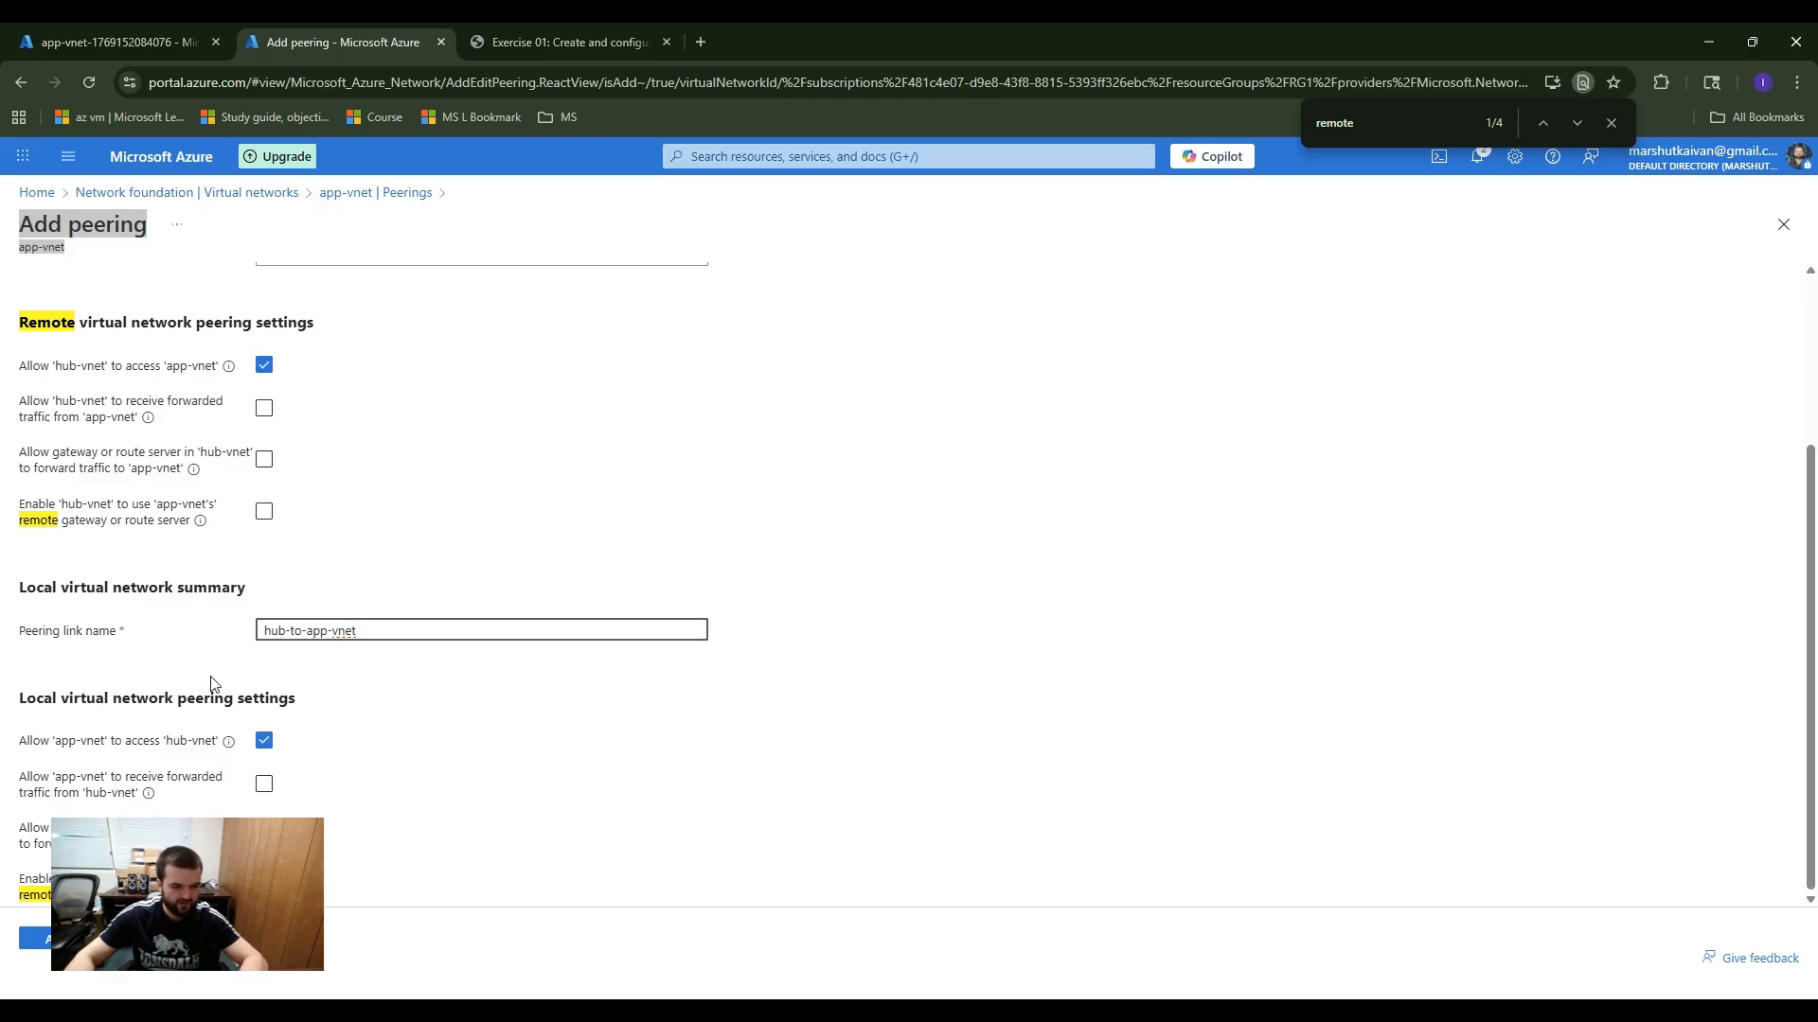
# Step: Keep the local peering settings at their defaults, with app-vnet allowed to access hub-vnet, and add the peering
pyautogui.moveTo(31, 705); pyautogui.dragTo(319, 704)
pyautogui.click(319, 705)
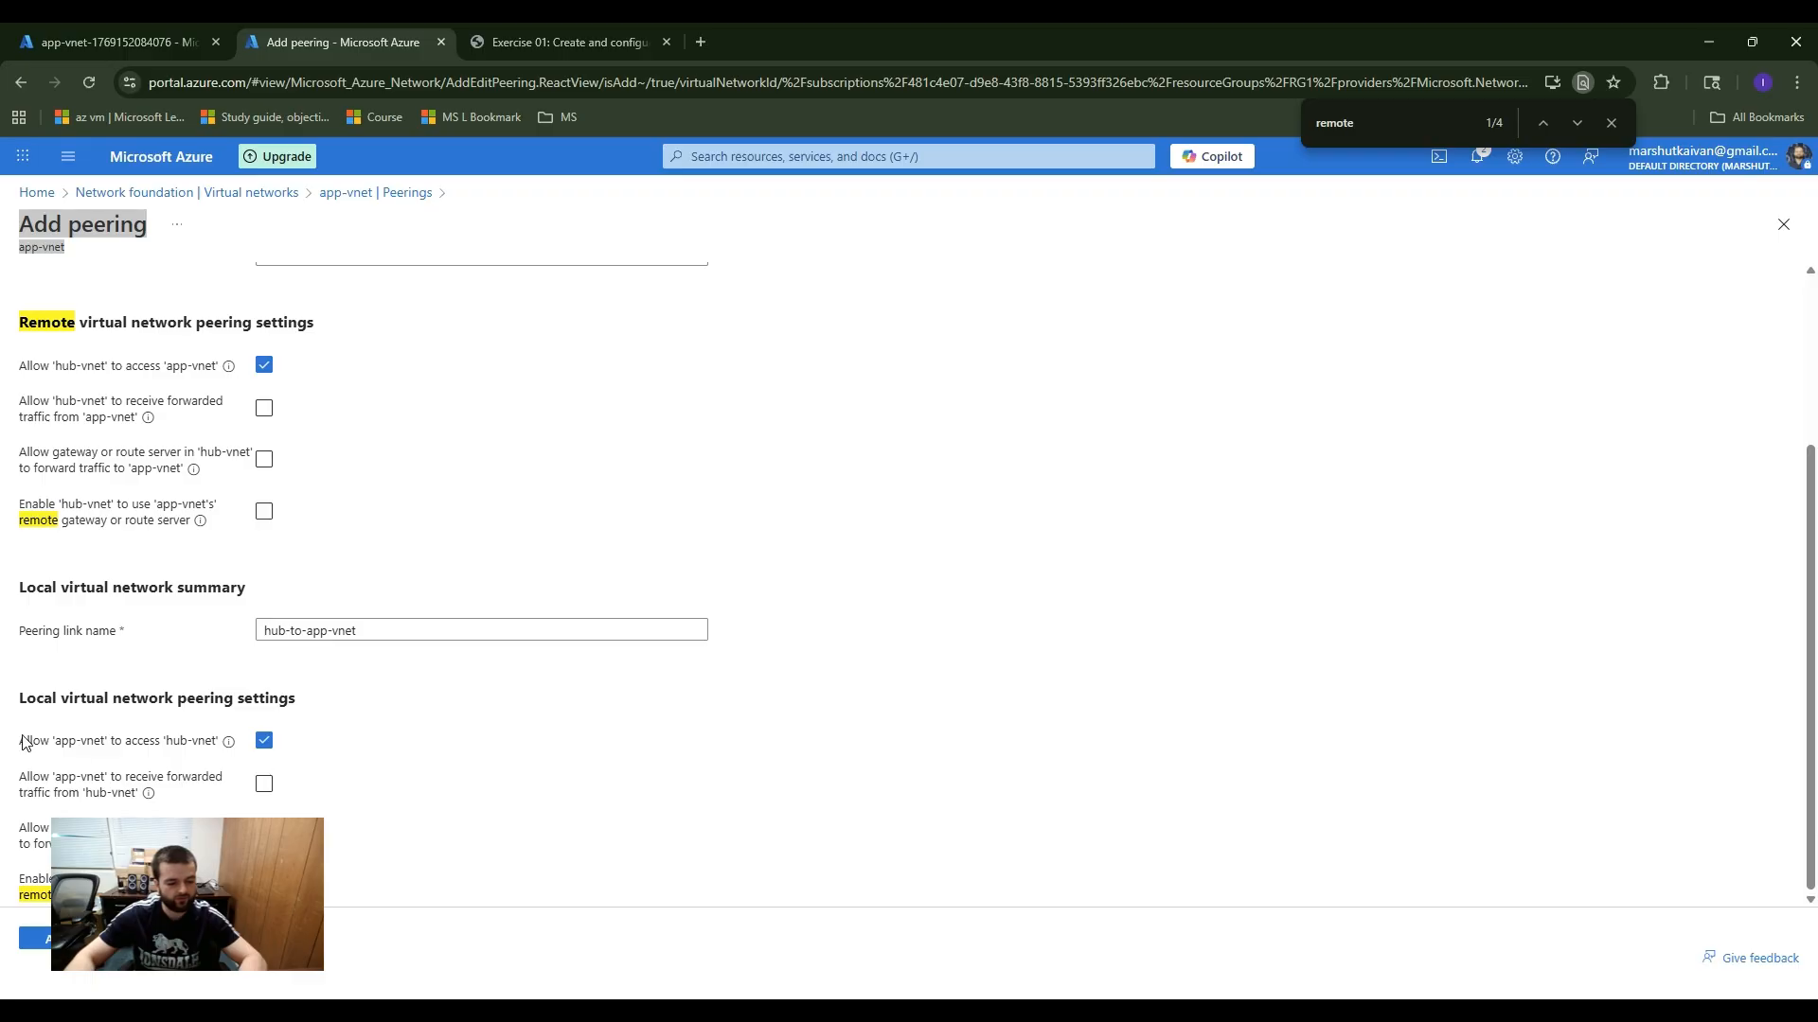
pyautogui.moveTo(19, 740); pyautogui.dragTo(333, 743)
pyautogui.click(378, 732)
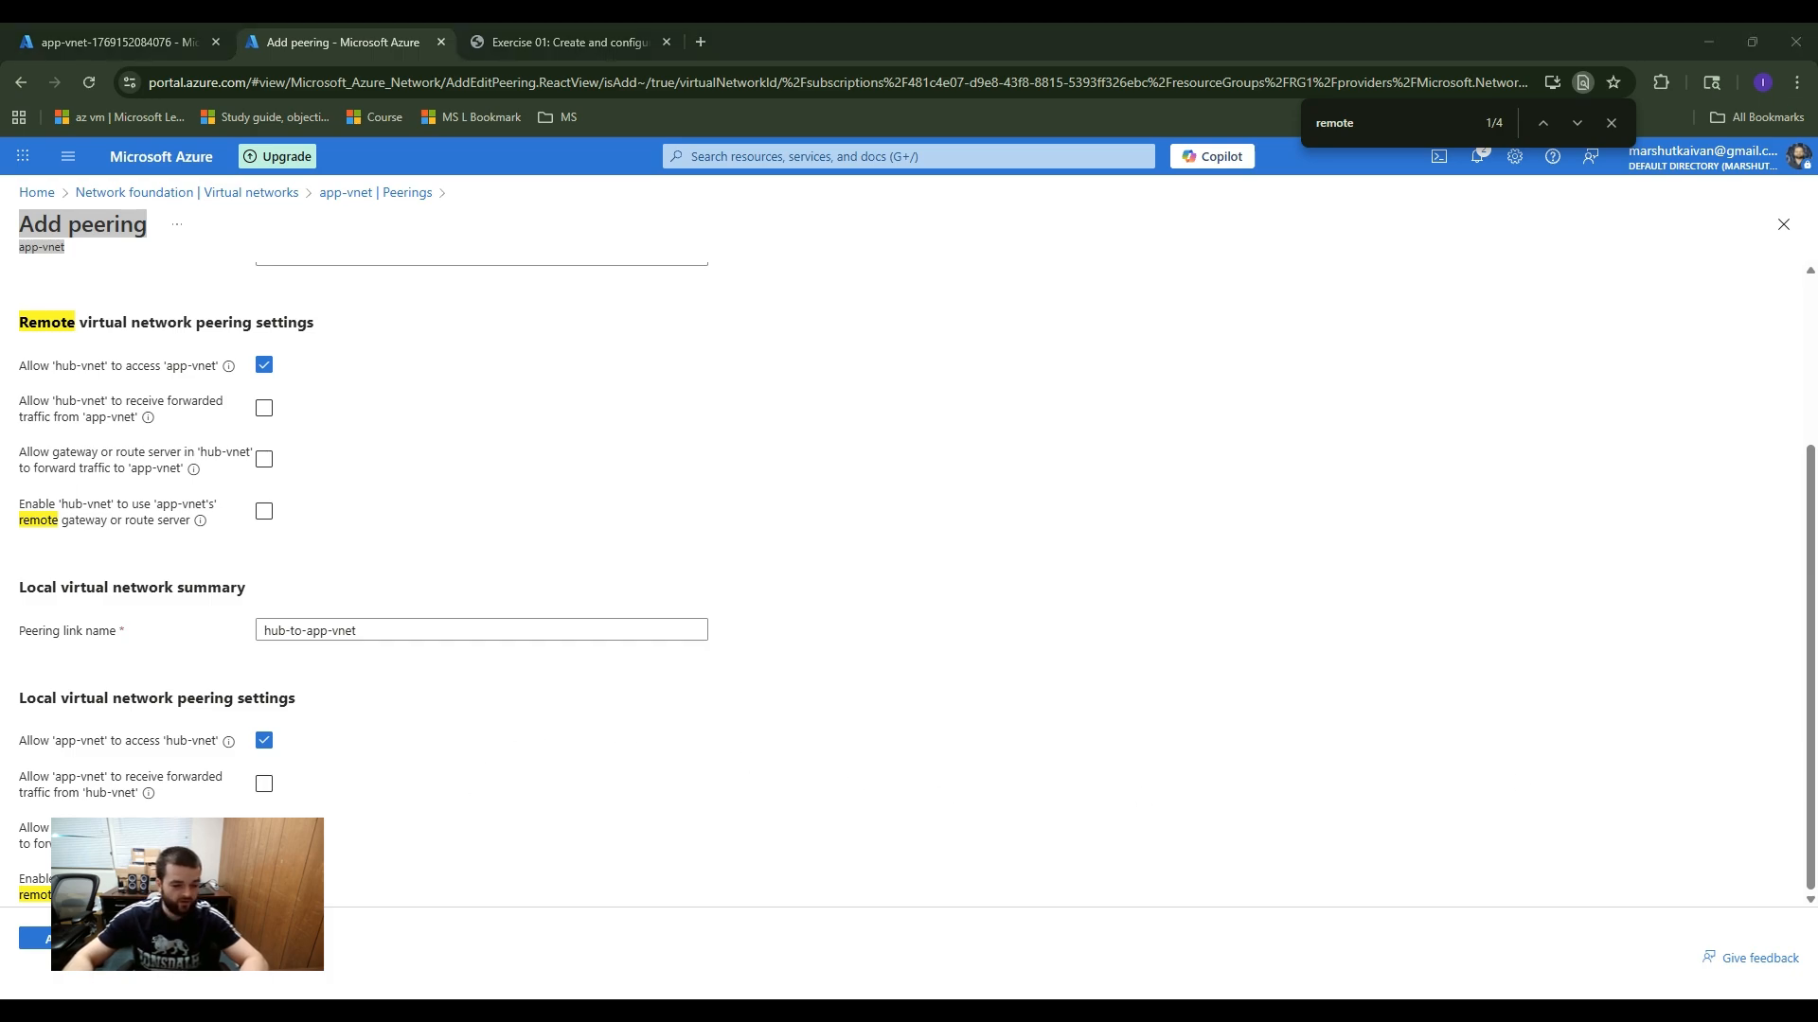
pyautogui.click(35, 938)
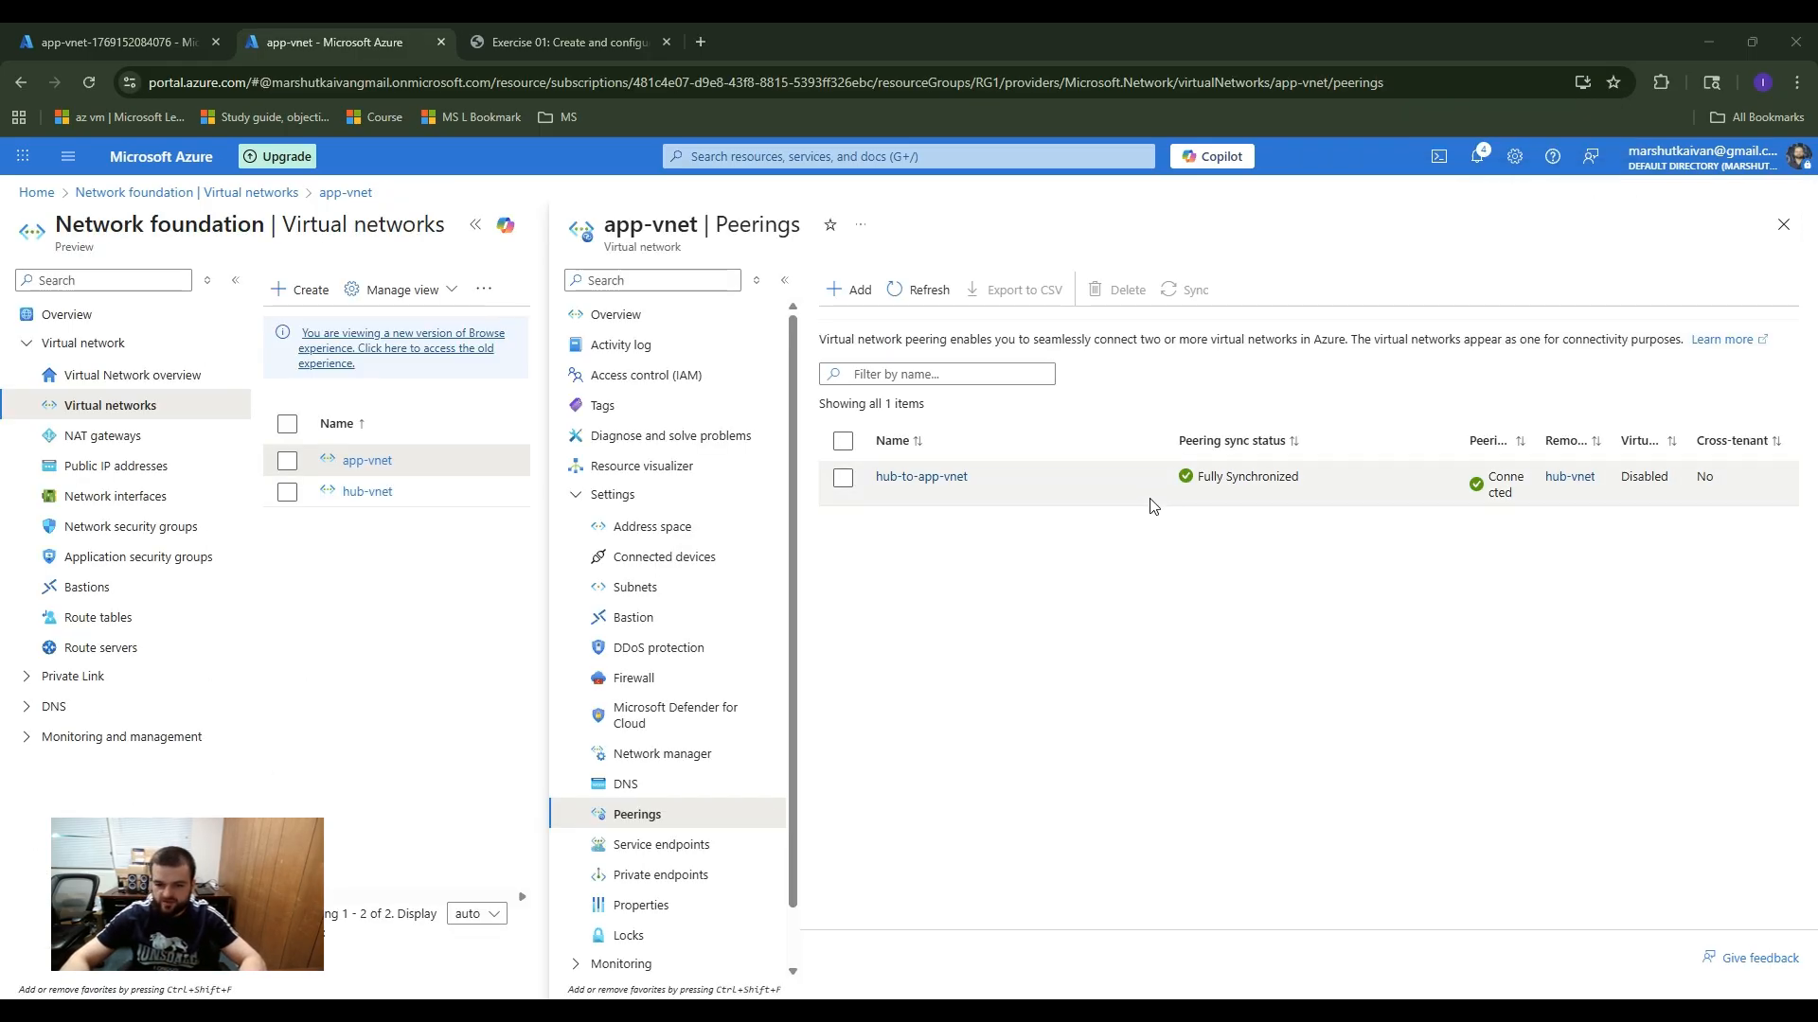
# Step: Check the new peering's sync status and state, then inspect its detail settings without saving any change
pyautogui.click(1231, 476)
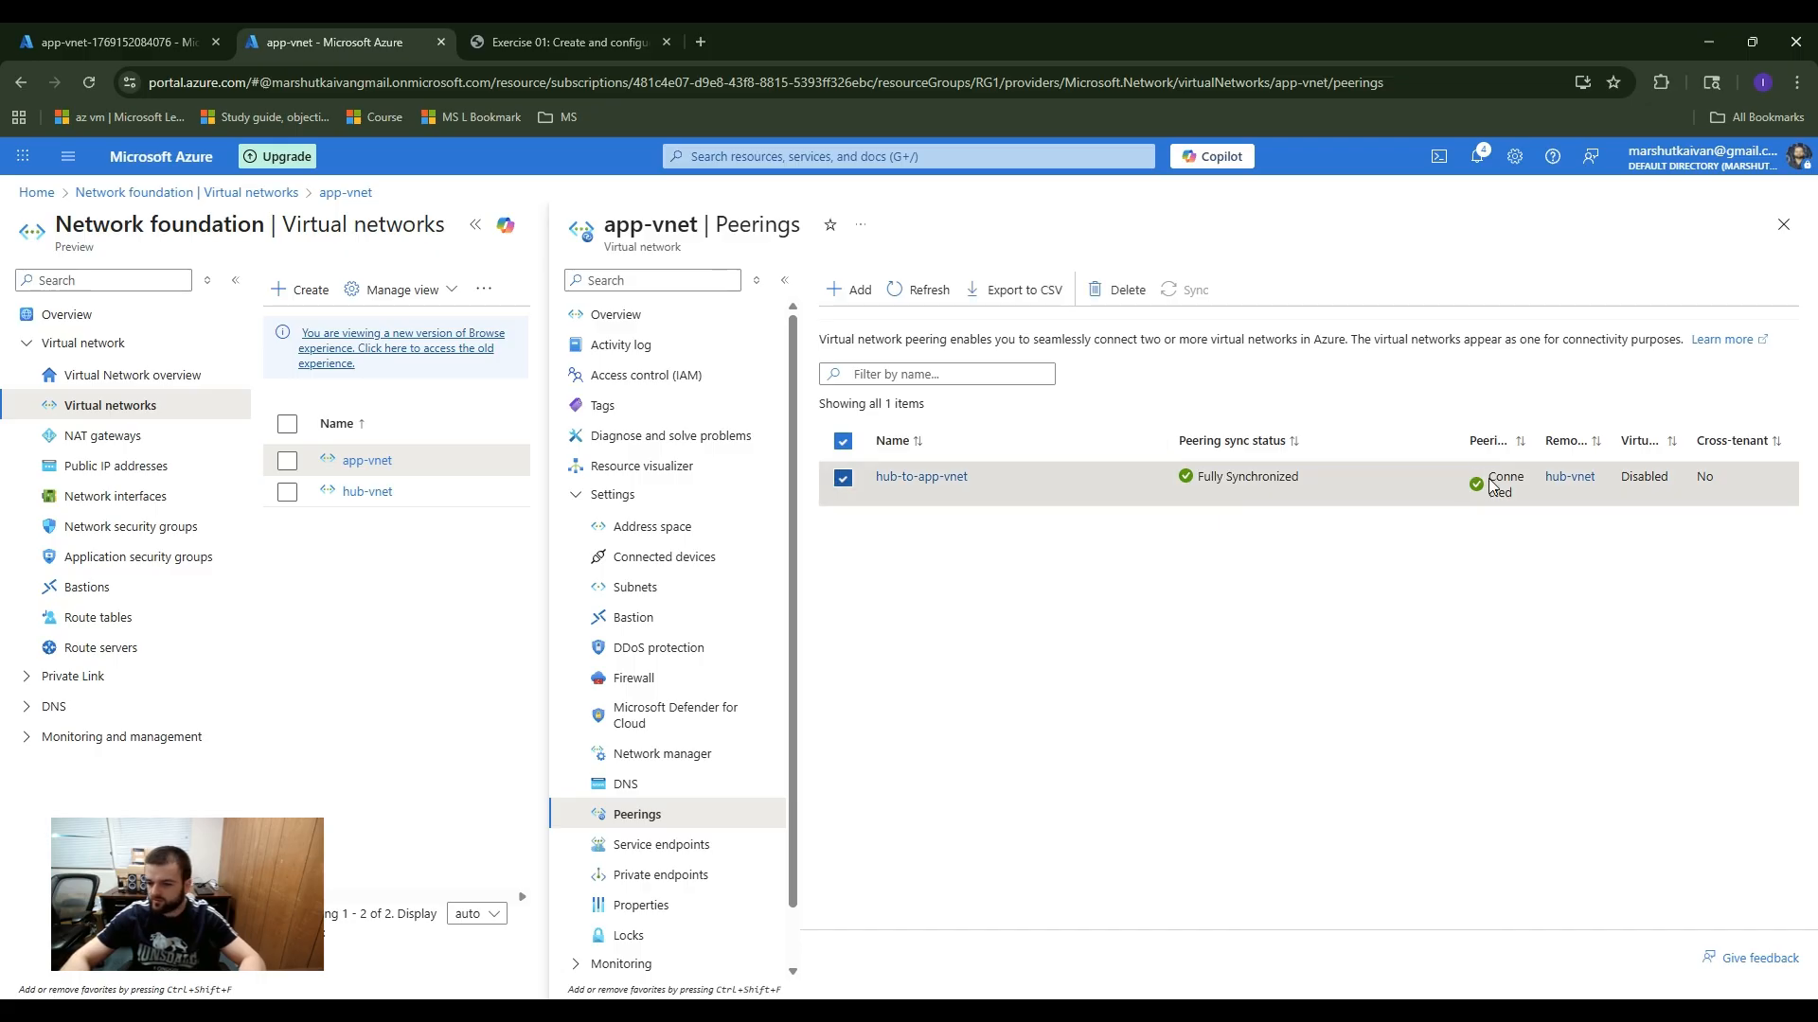
pyautogui.doubleClick(1528, 434)
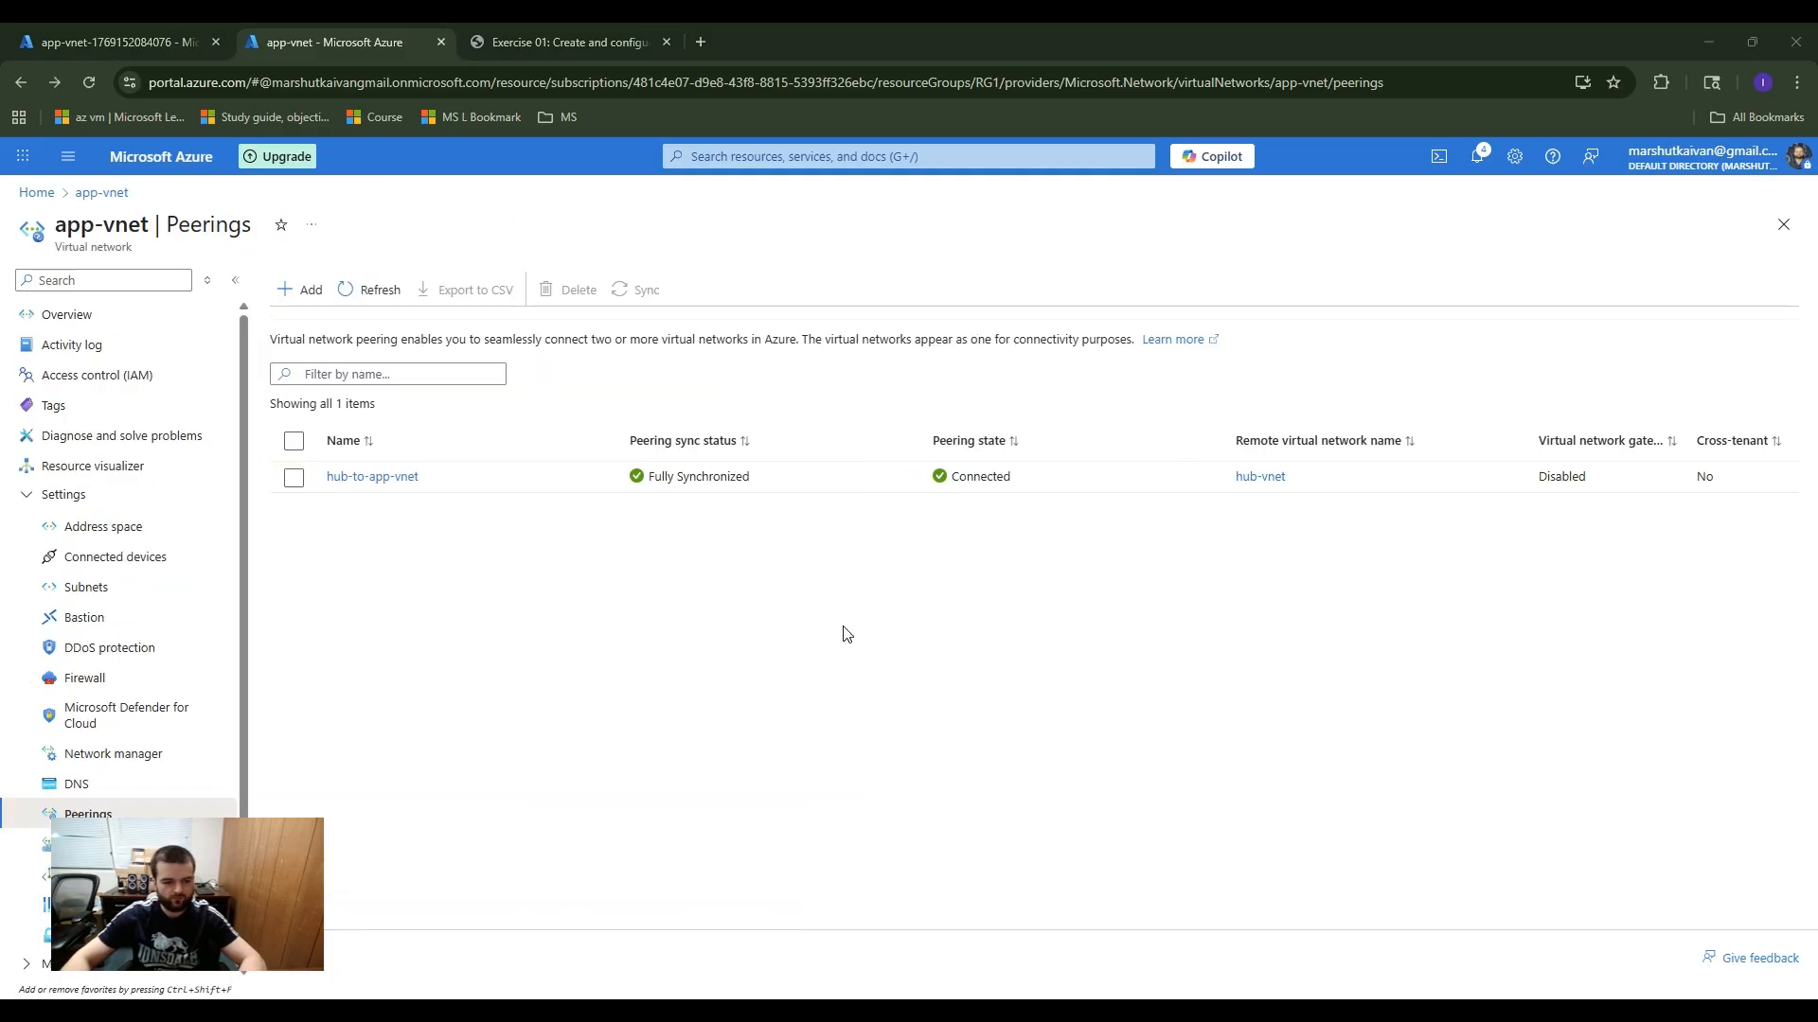
pyautogui.click(386, 483)
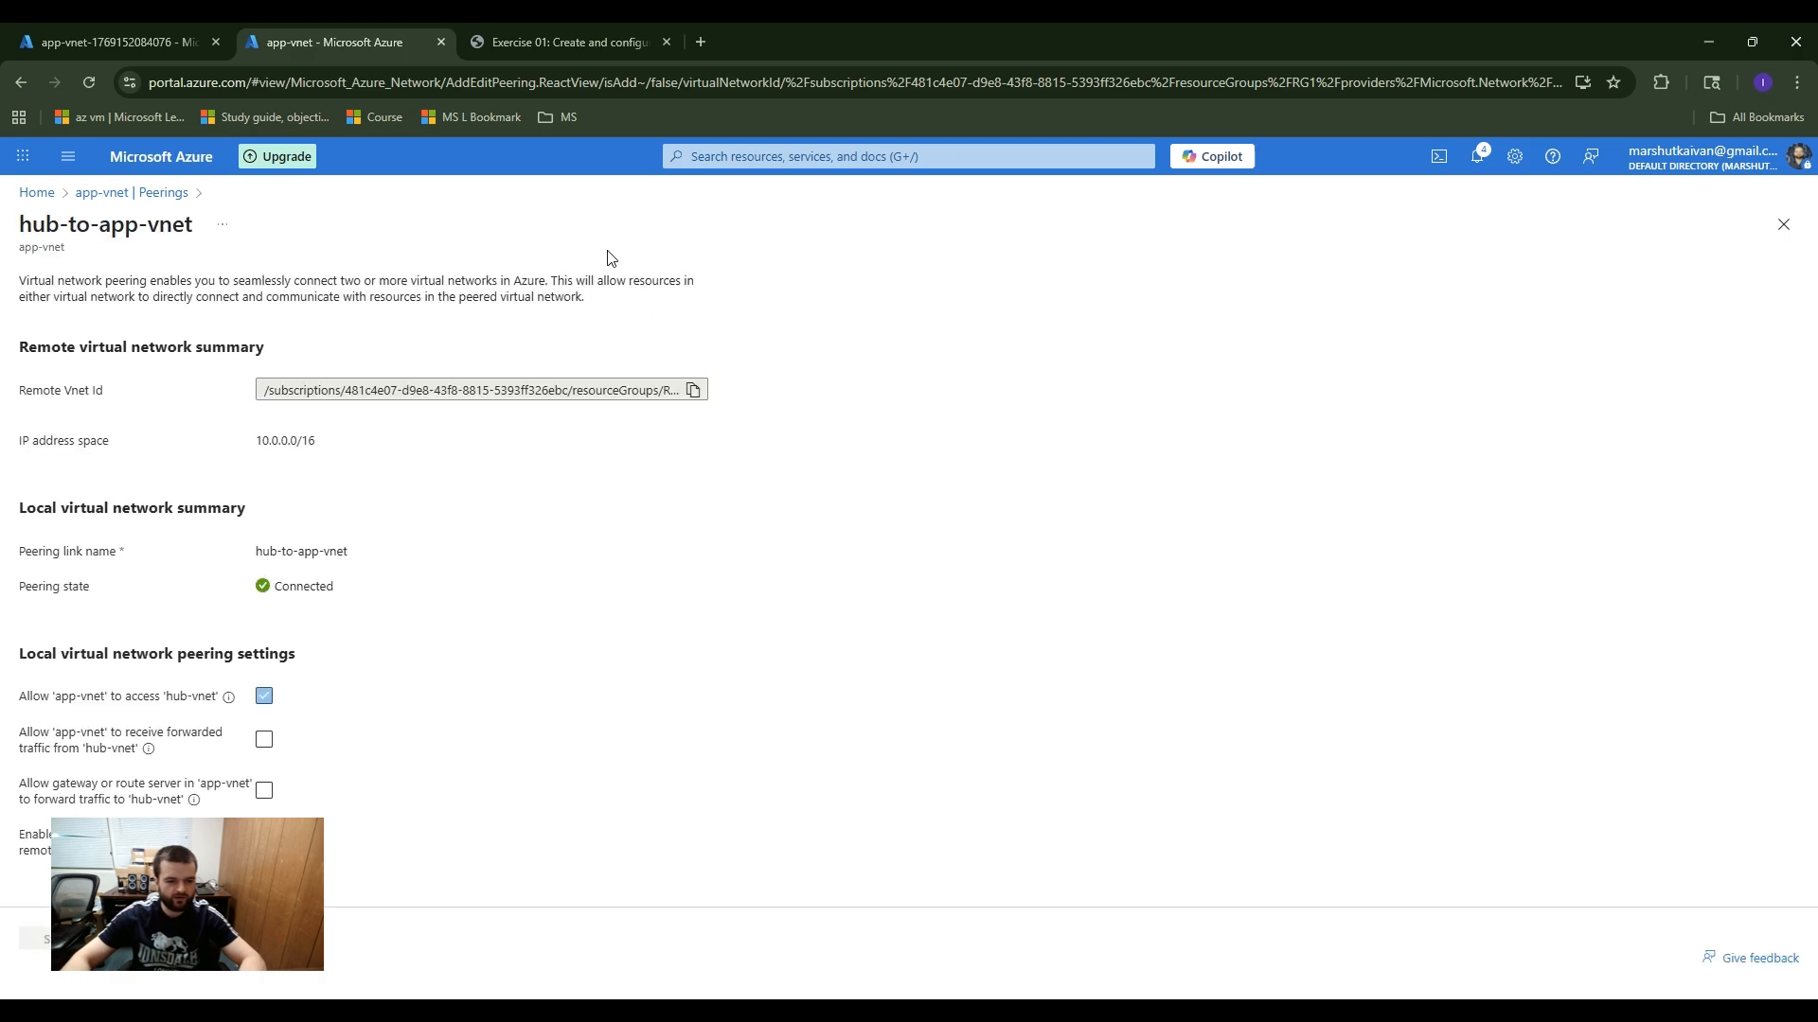
pyautogui.click(263, 740)
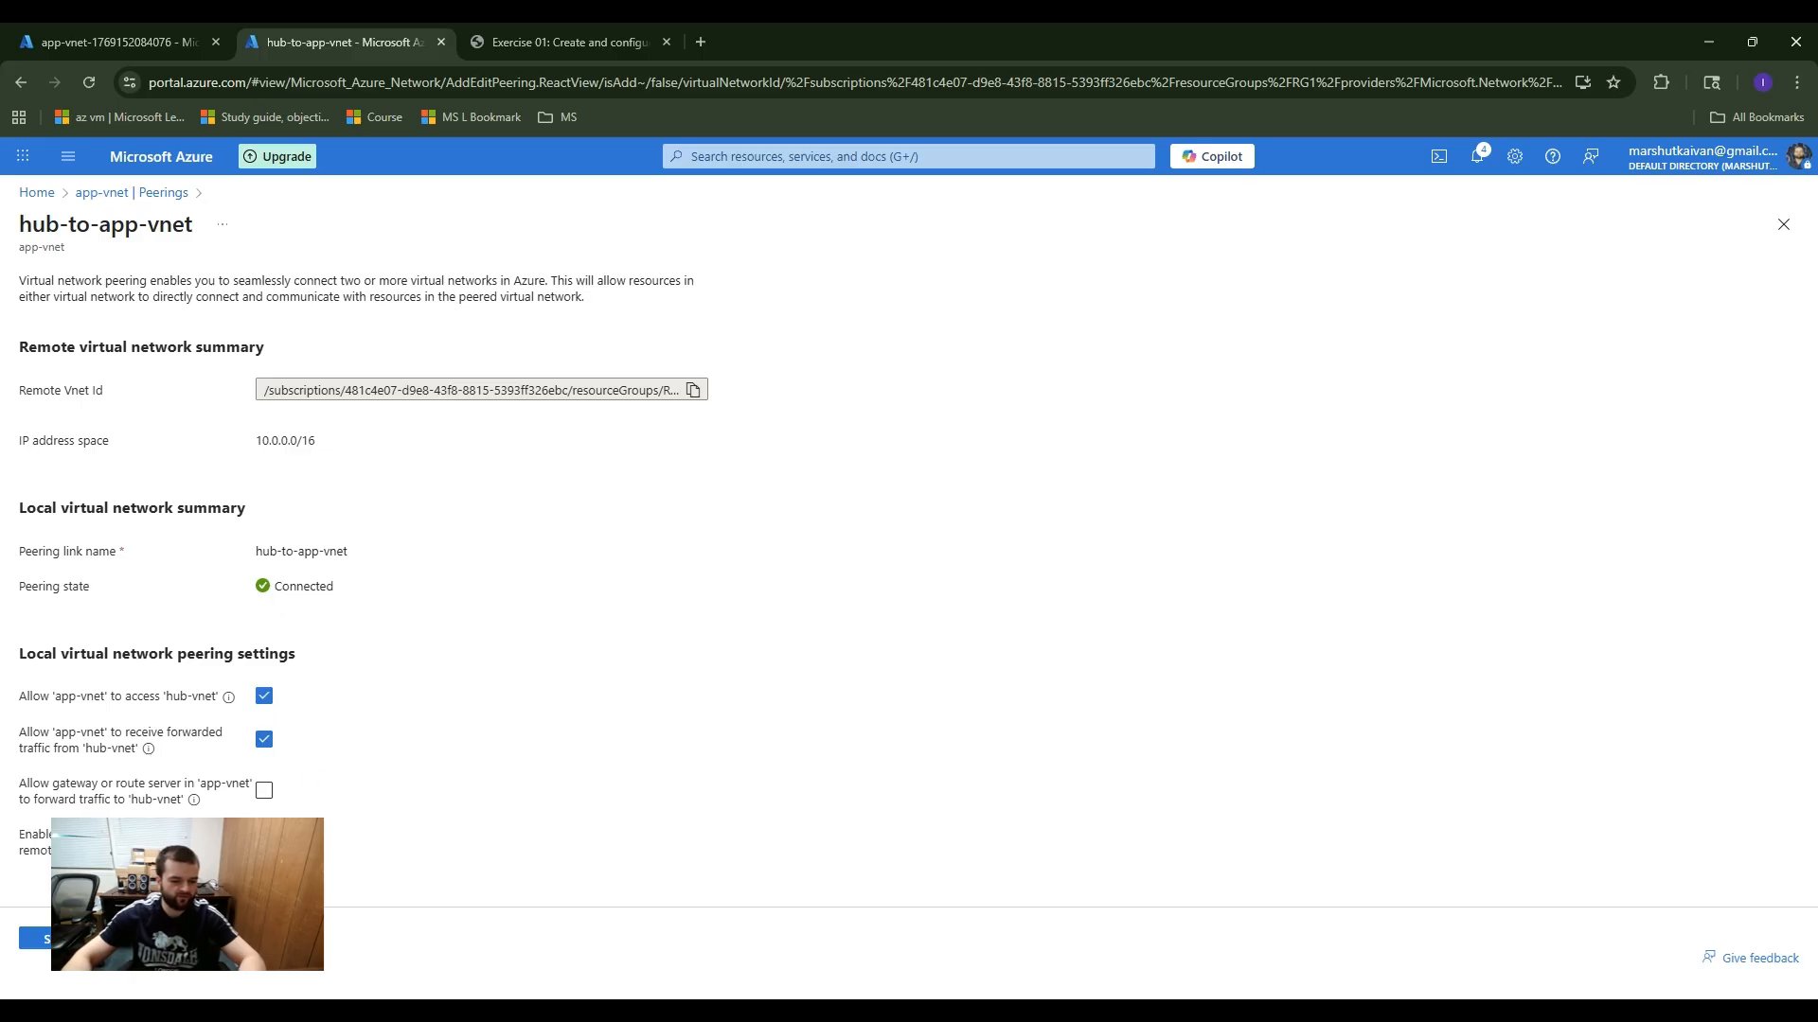
pyautogui.click(264, 740)
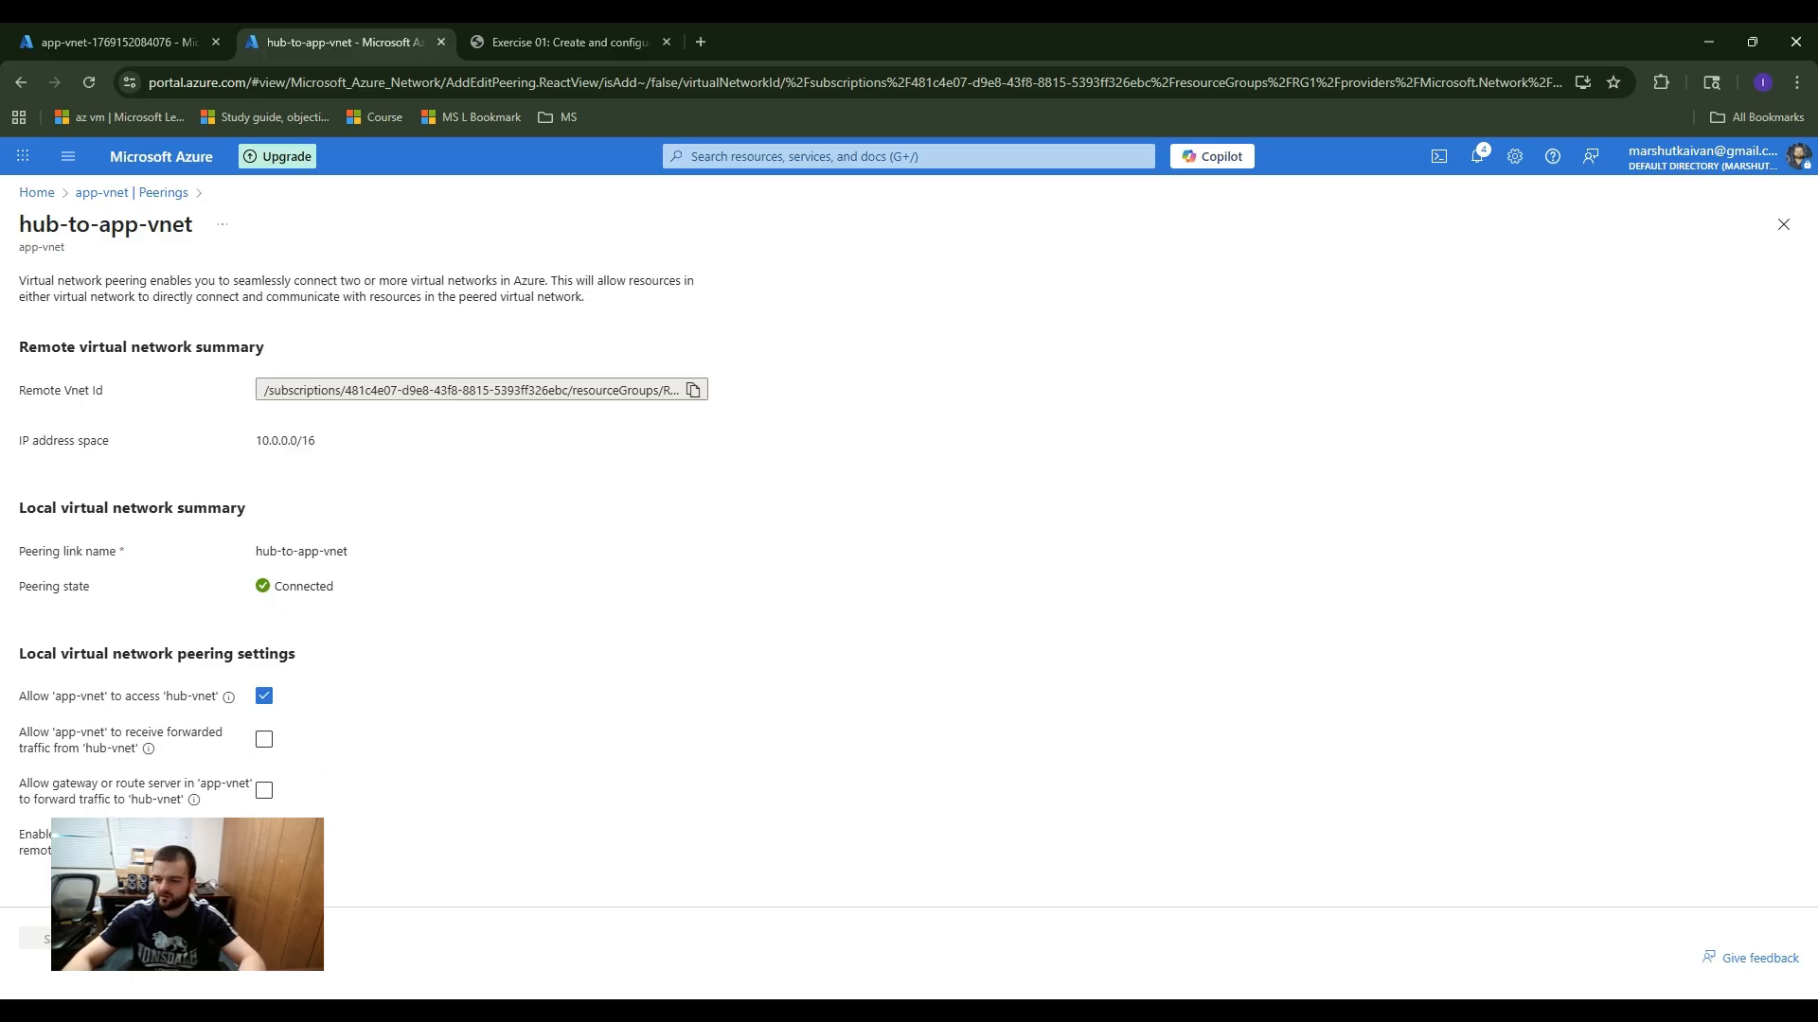
pyautogui.hotkey('alt', 'Tab')
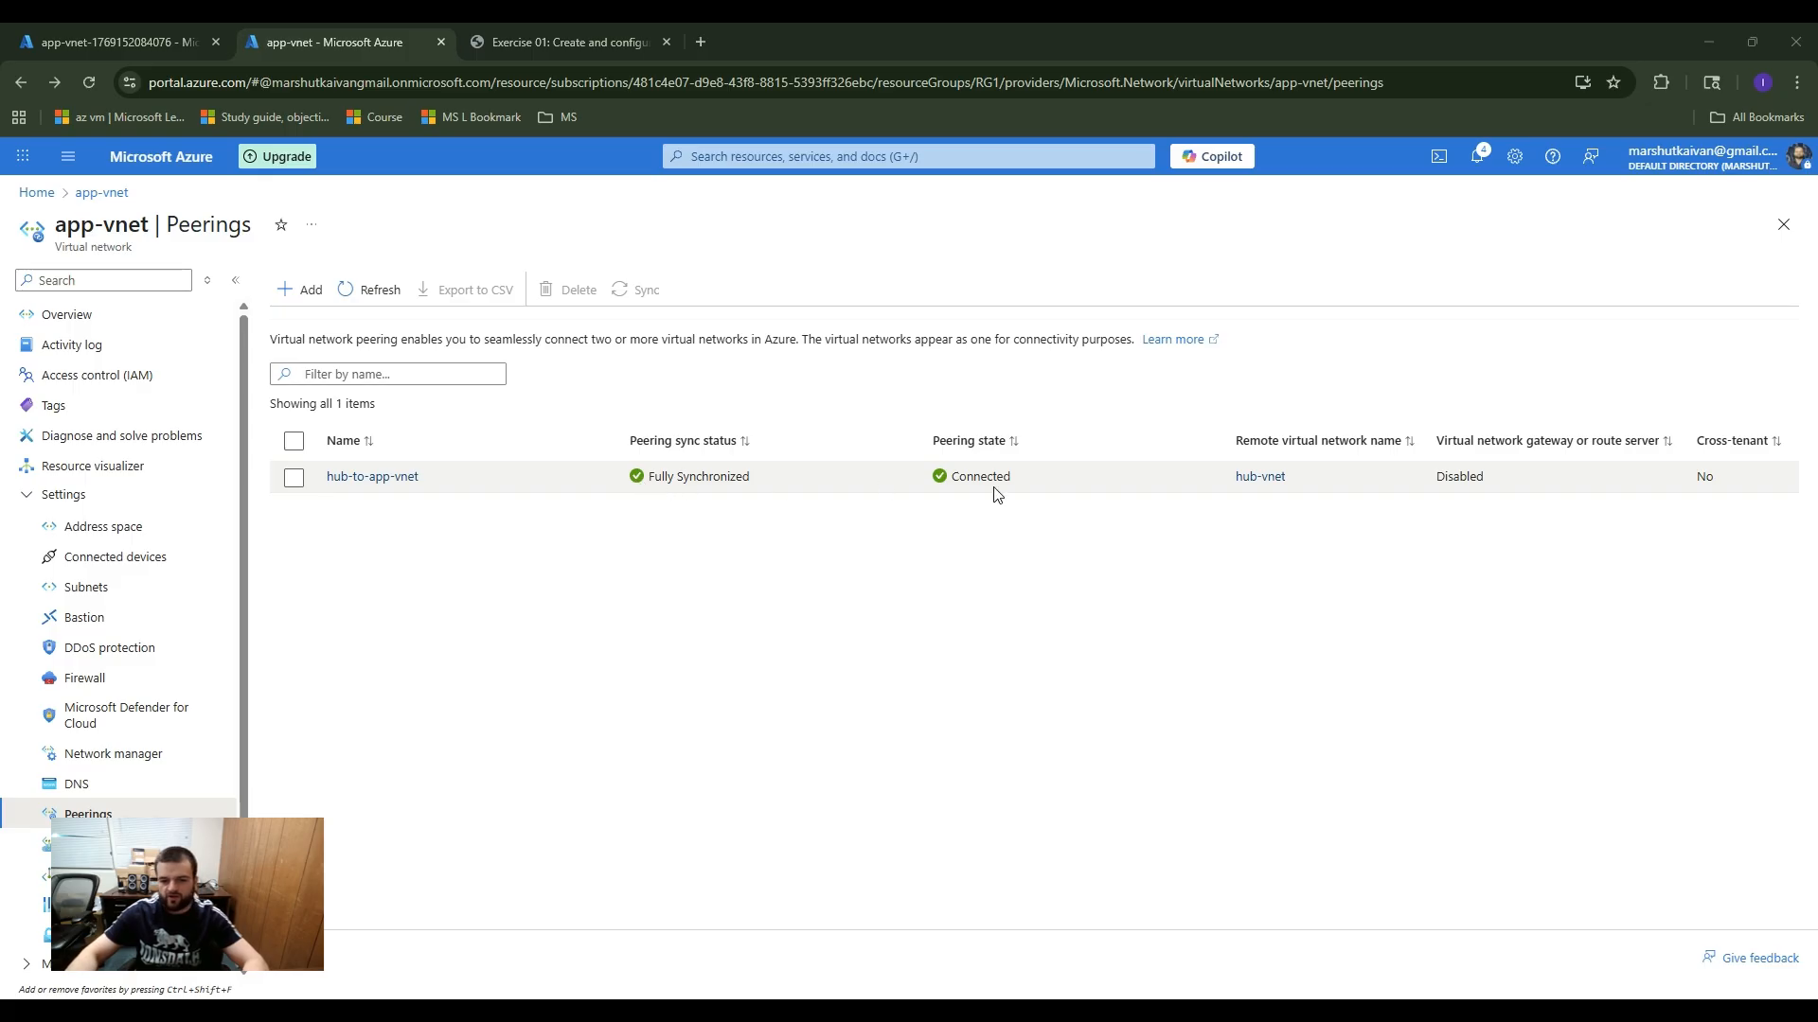
pyautogui.click(1004, 622)
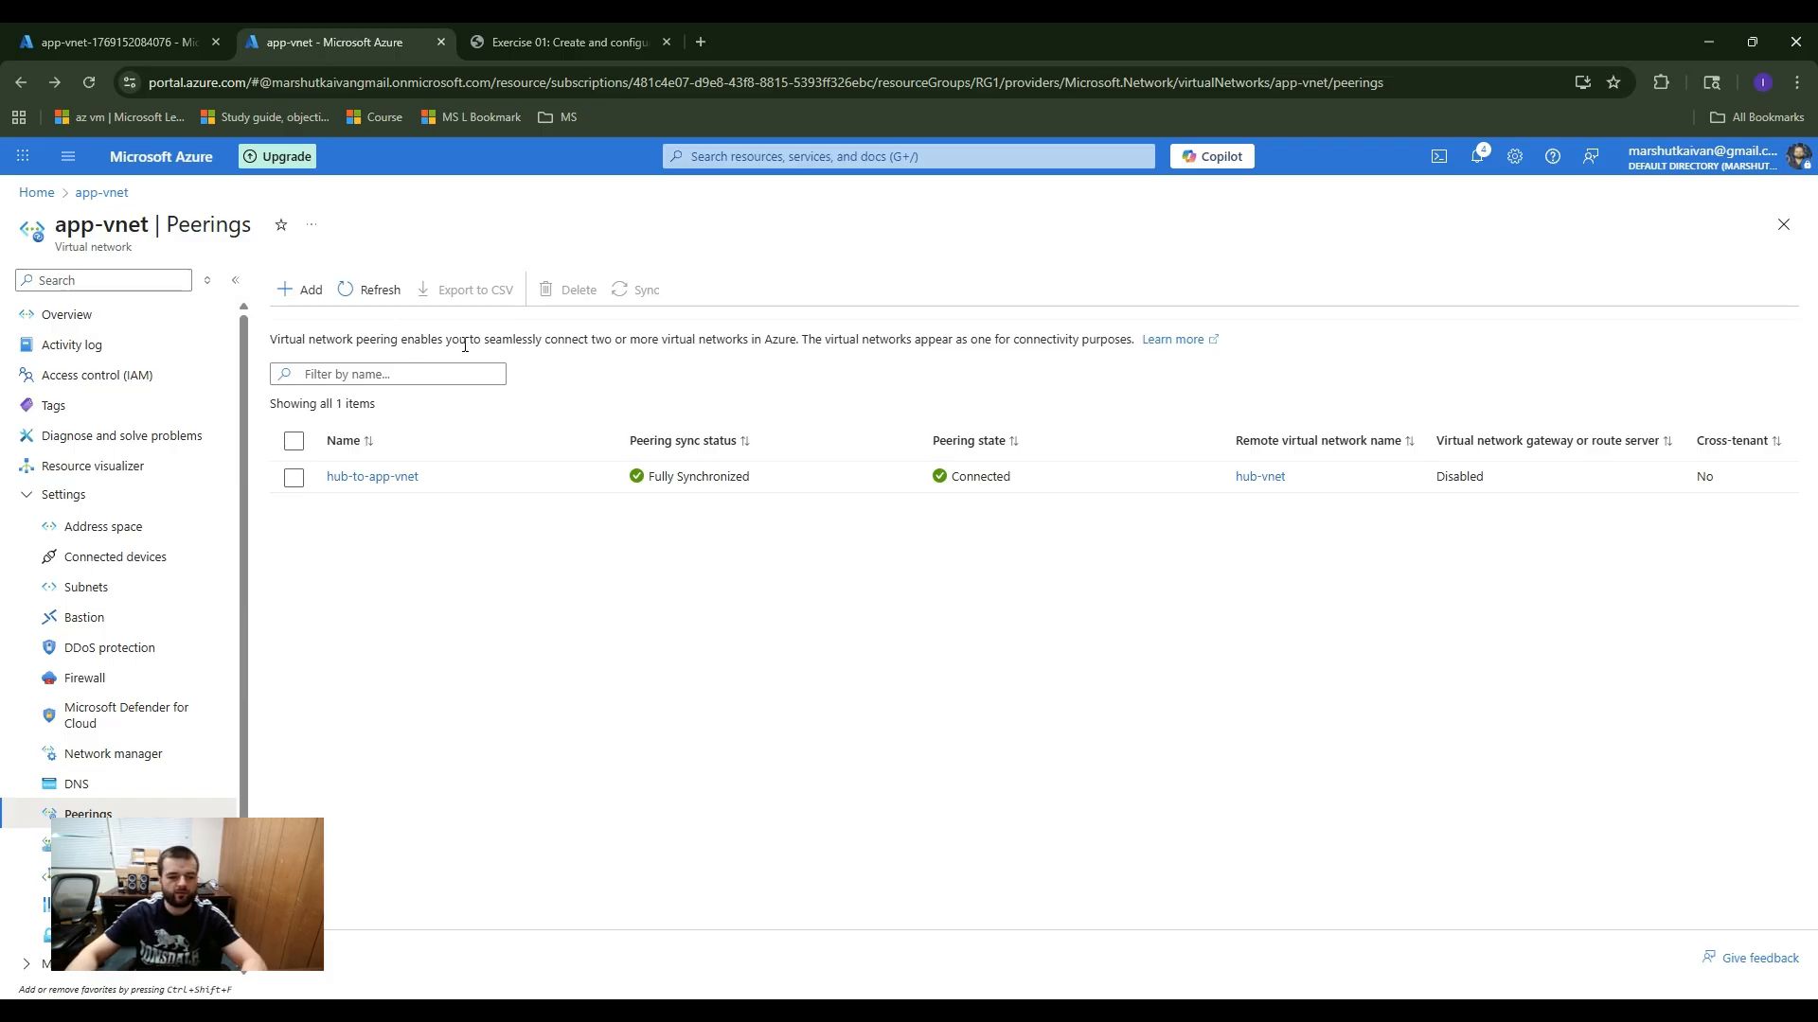
# Step: Delete the hub-to-app-vnet peering from app-vnet, entering delete as the confirmation text
pyautogui.click(293, 478)
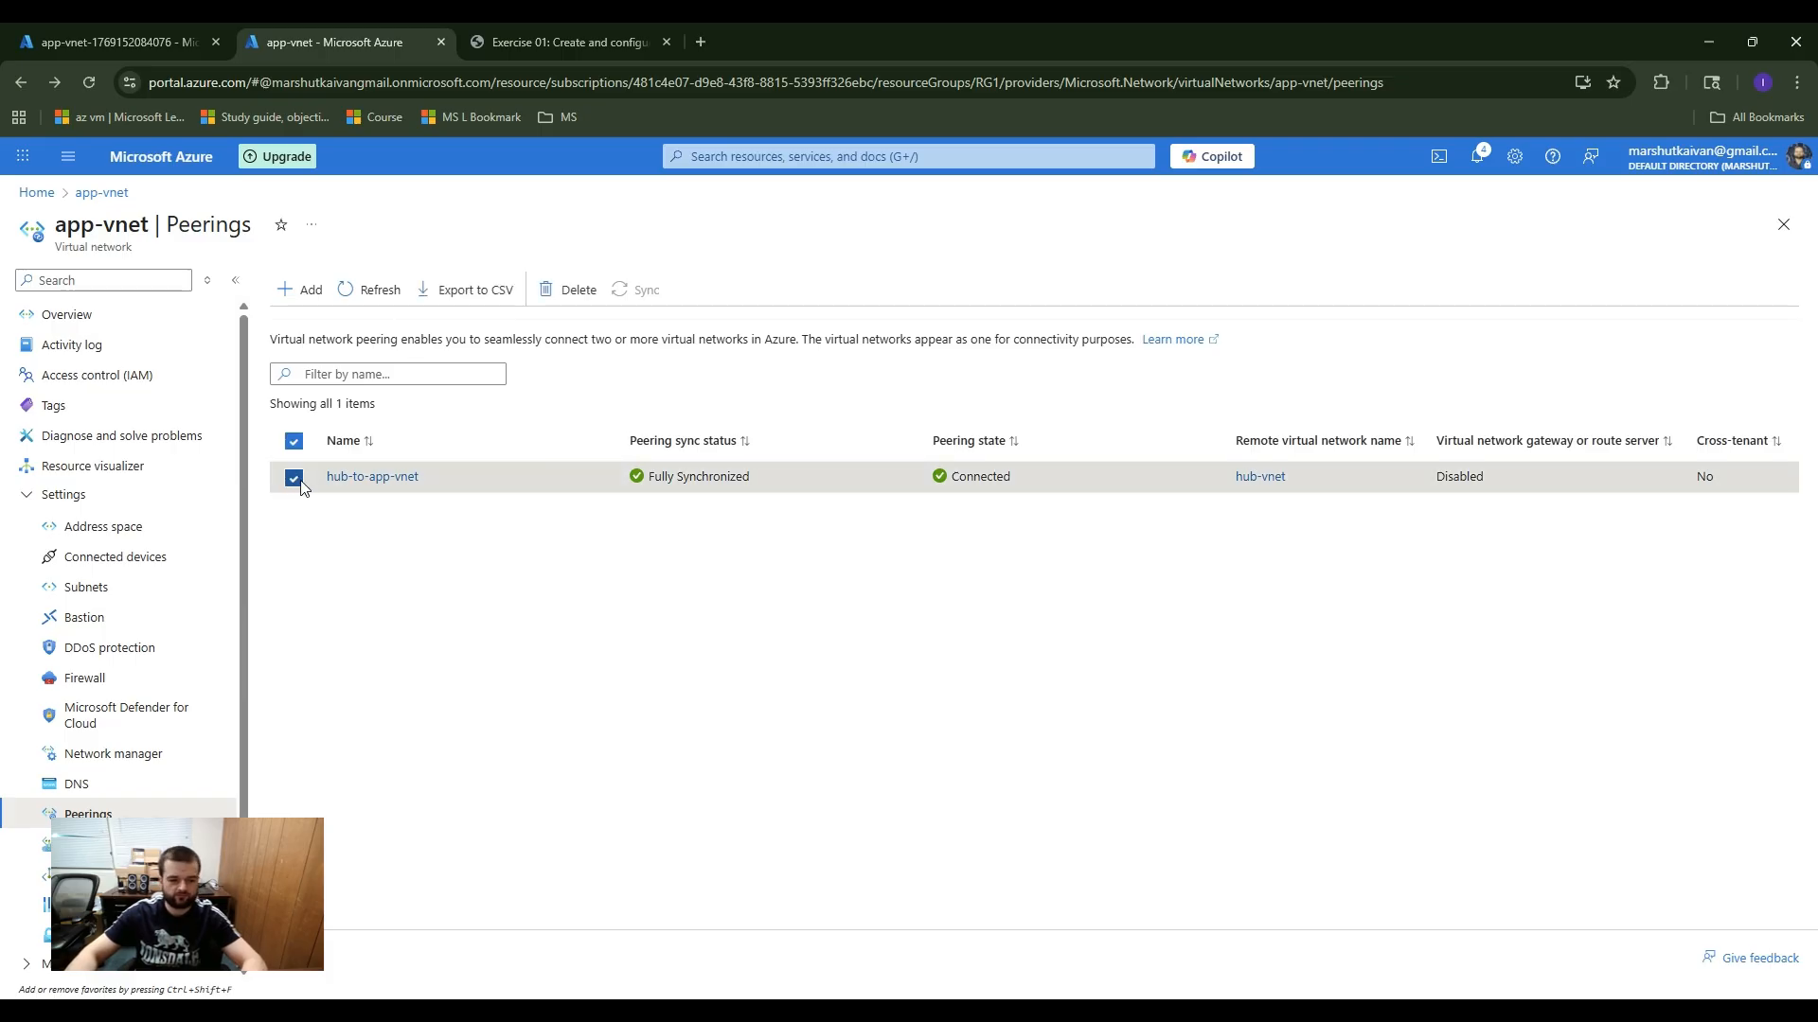
pyautogui.click(579, 291)
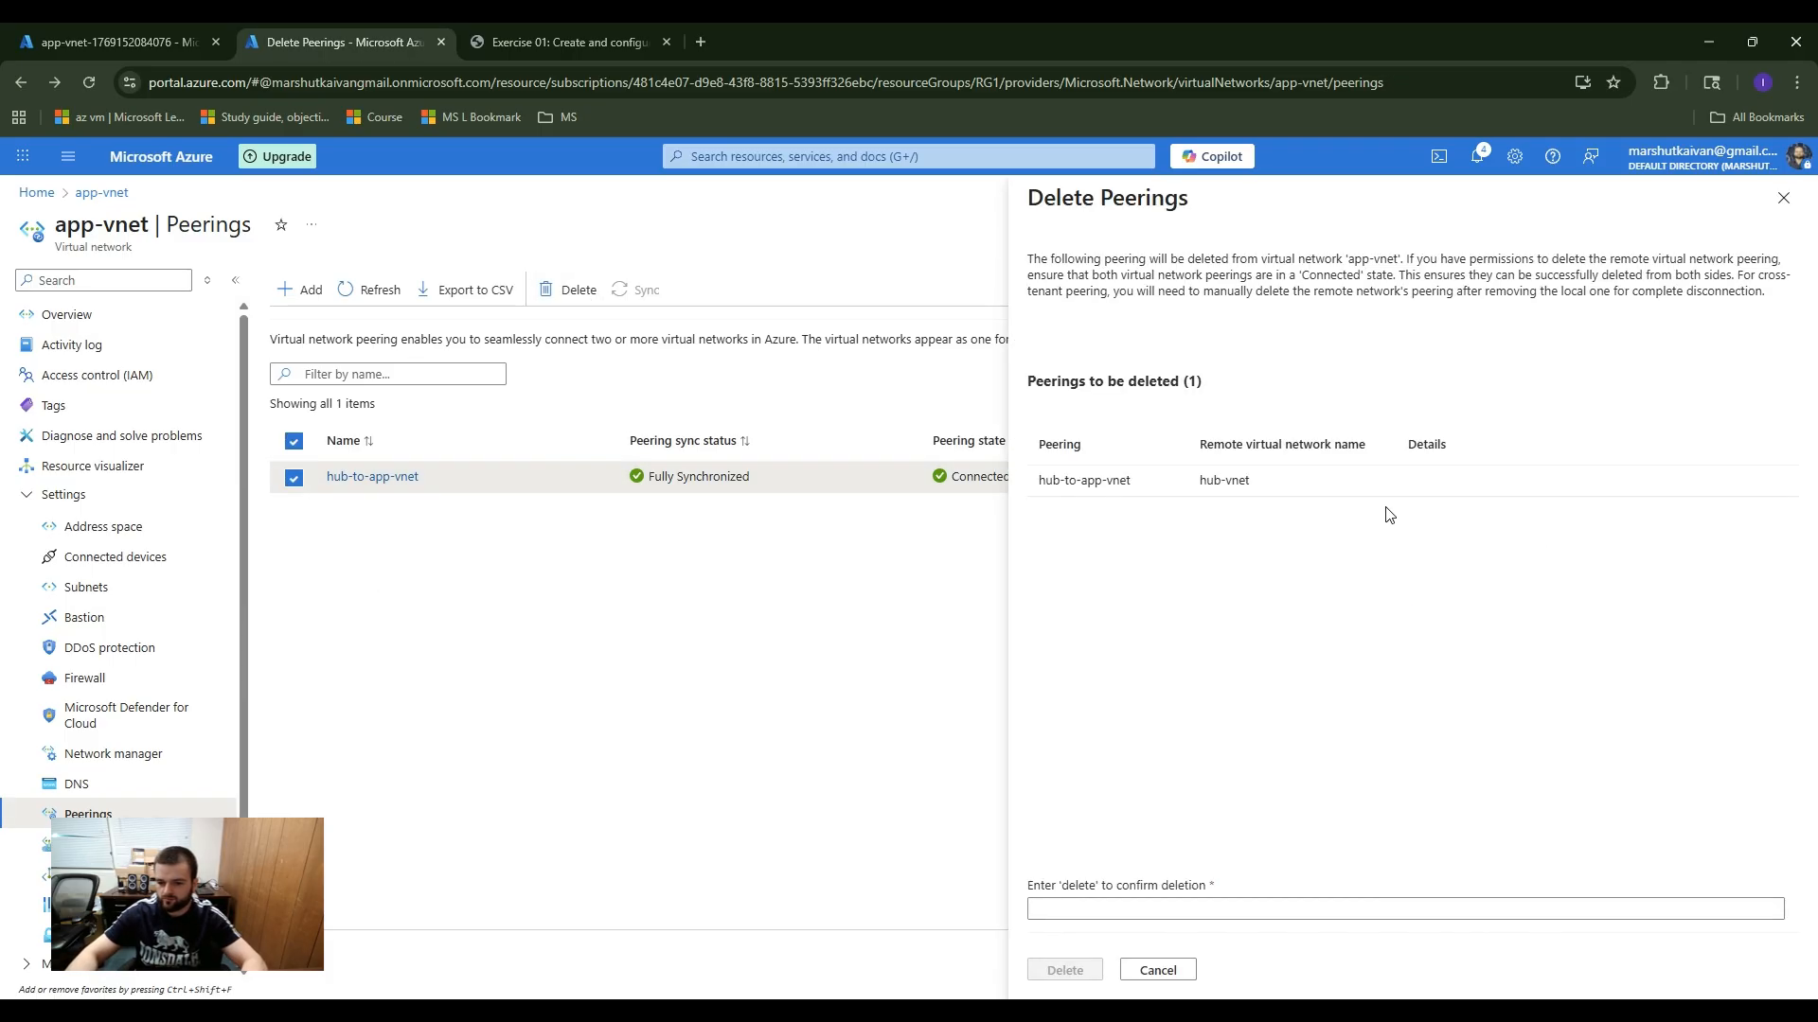
pyautogui.click(1096, 914)
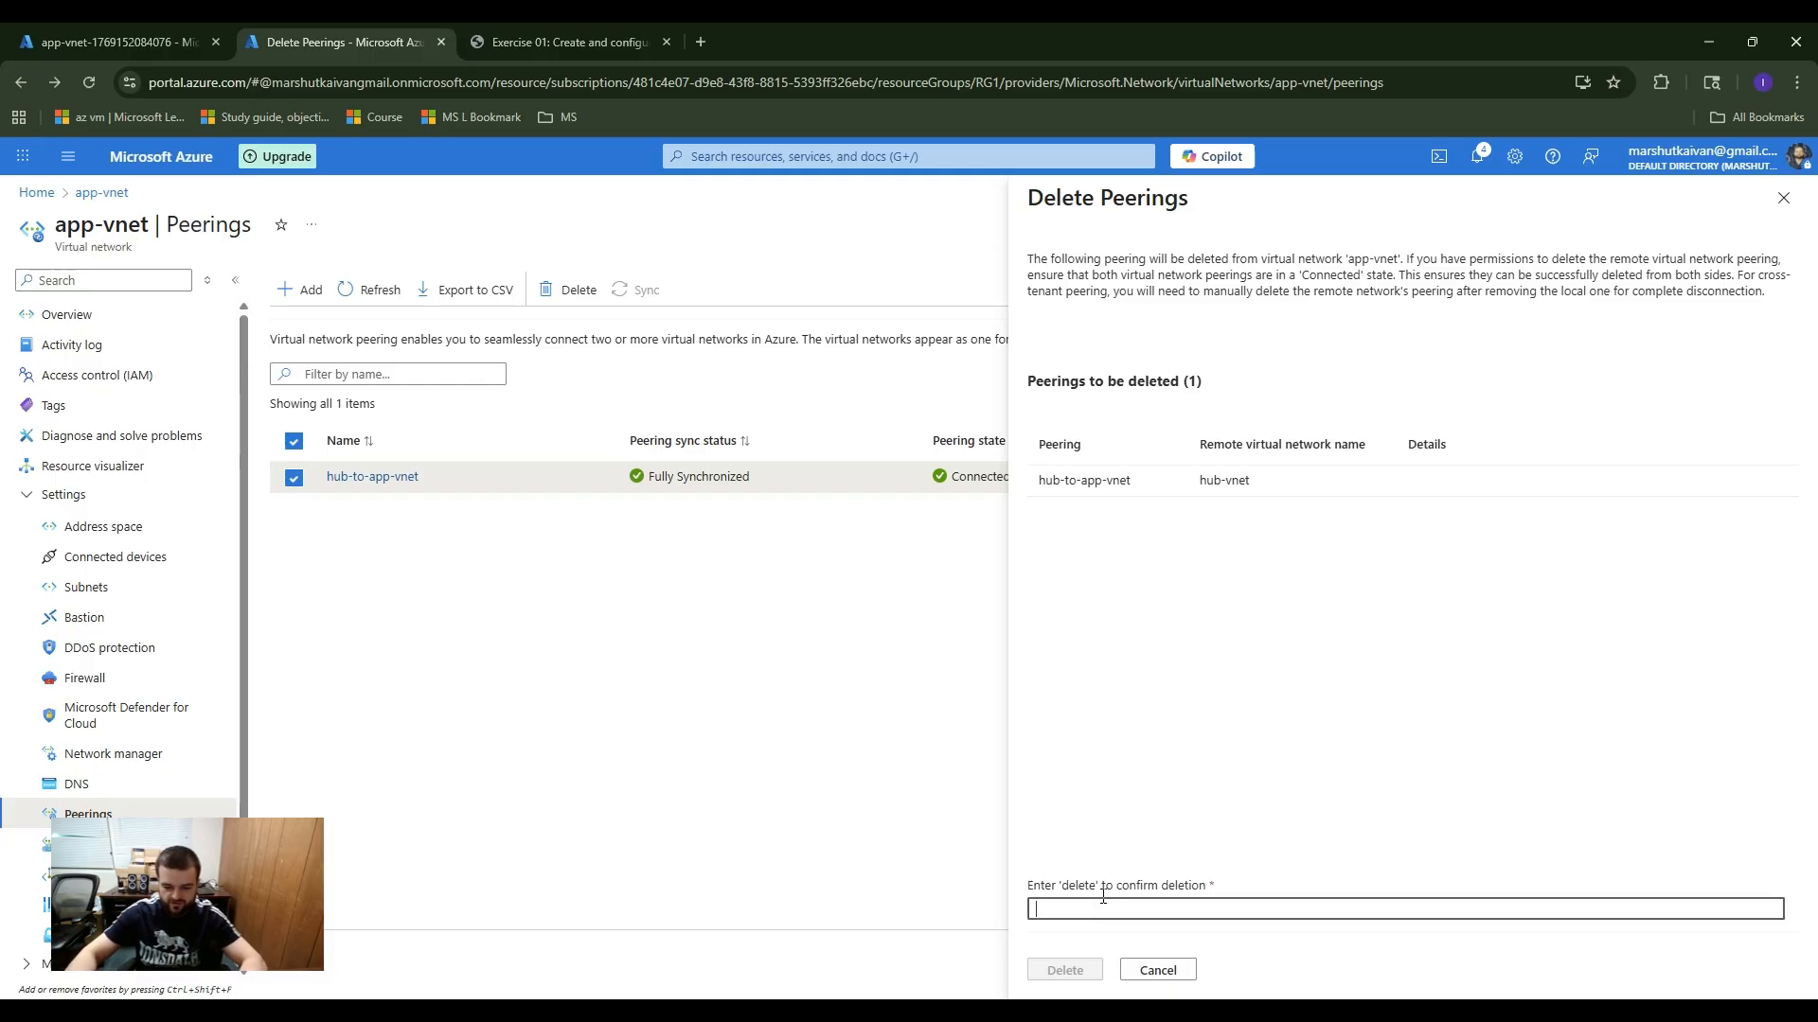
pyautogui.write('dele')
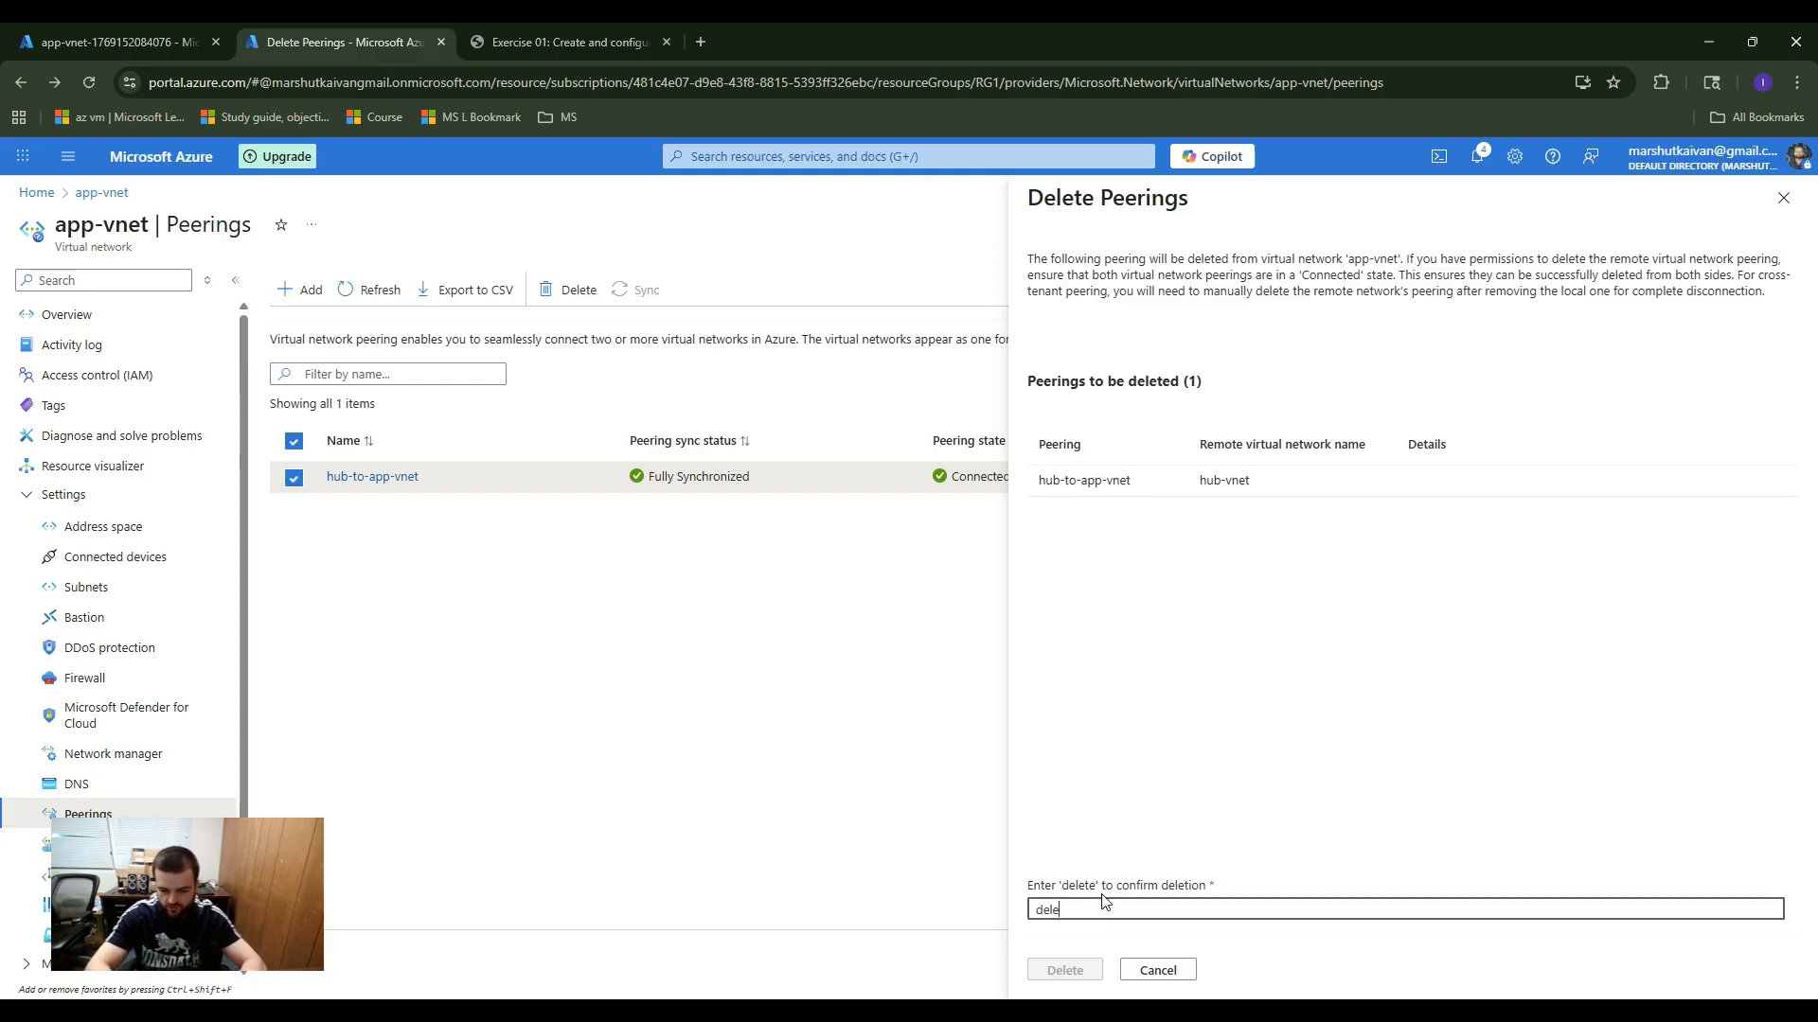
pyautogui.write('te')
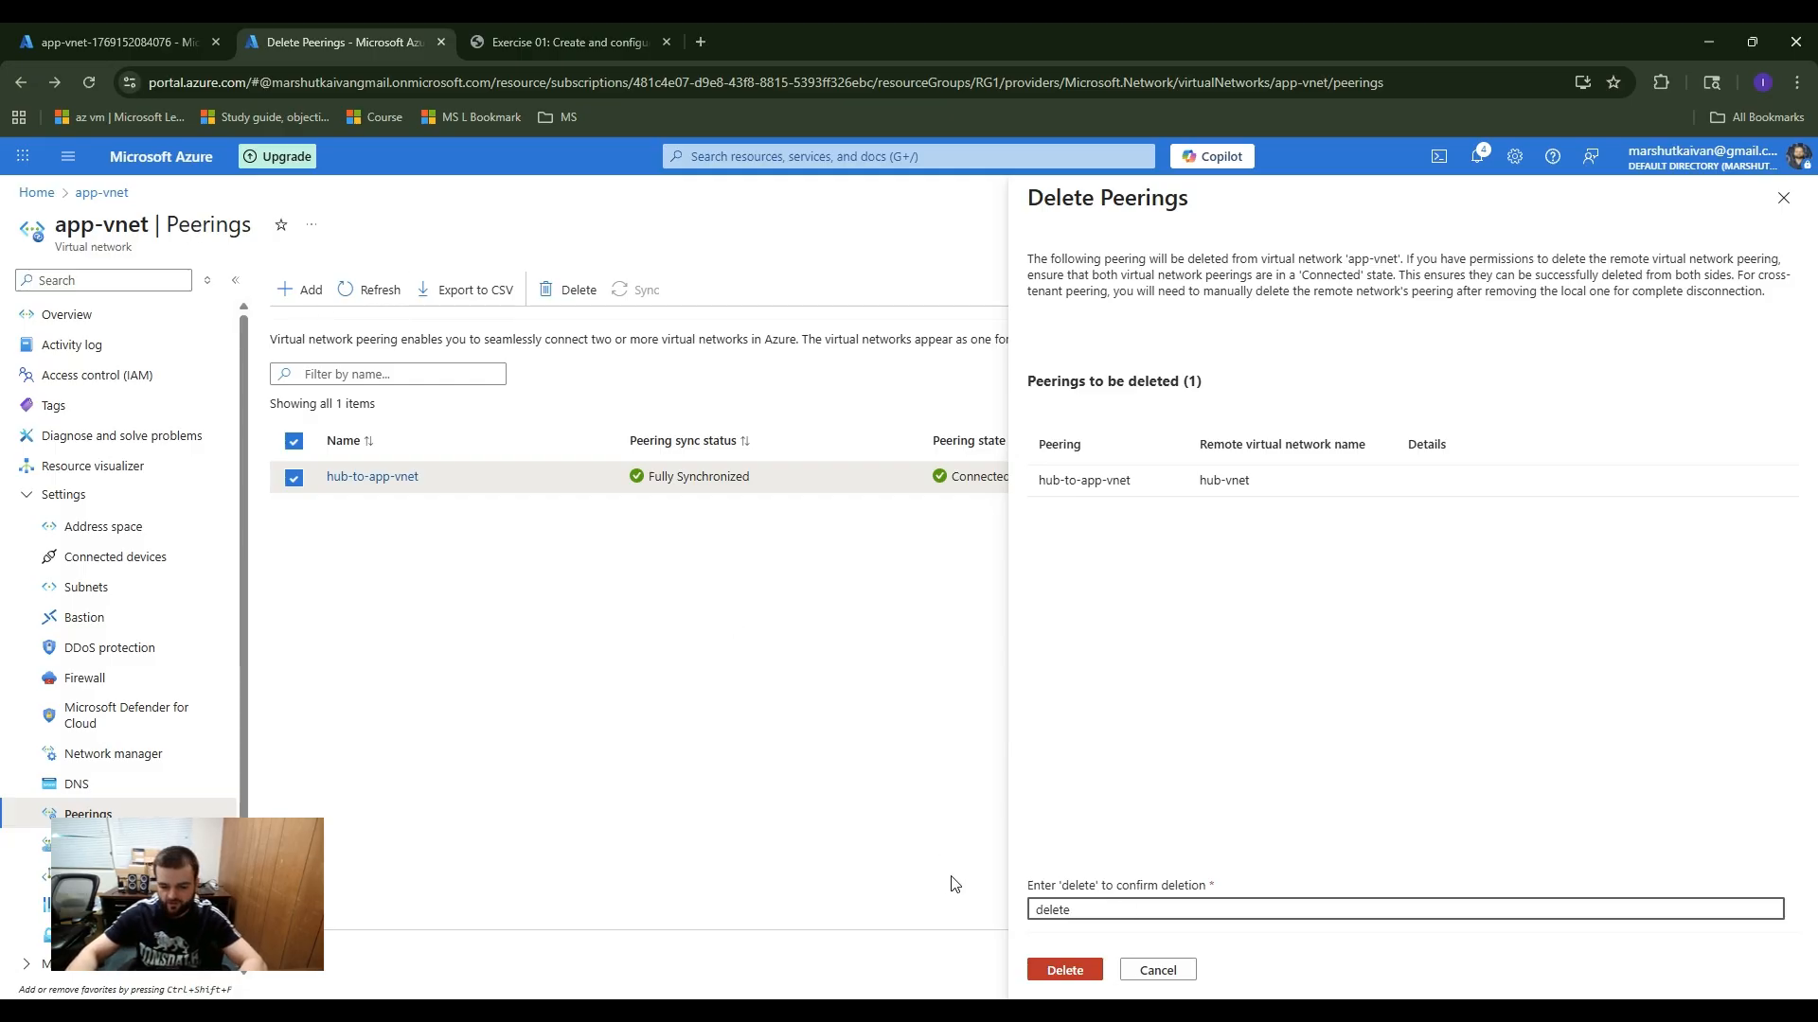
pyautogui.click(1070, 971)
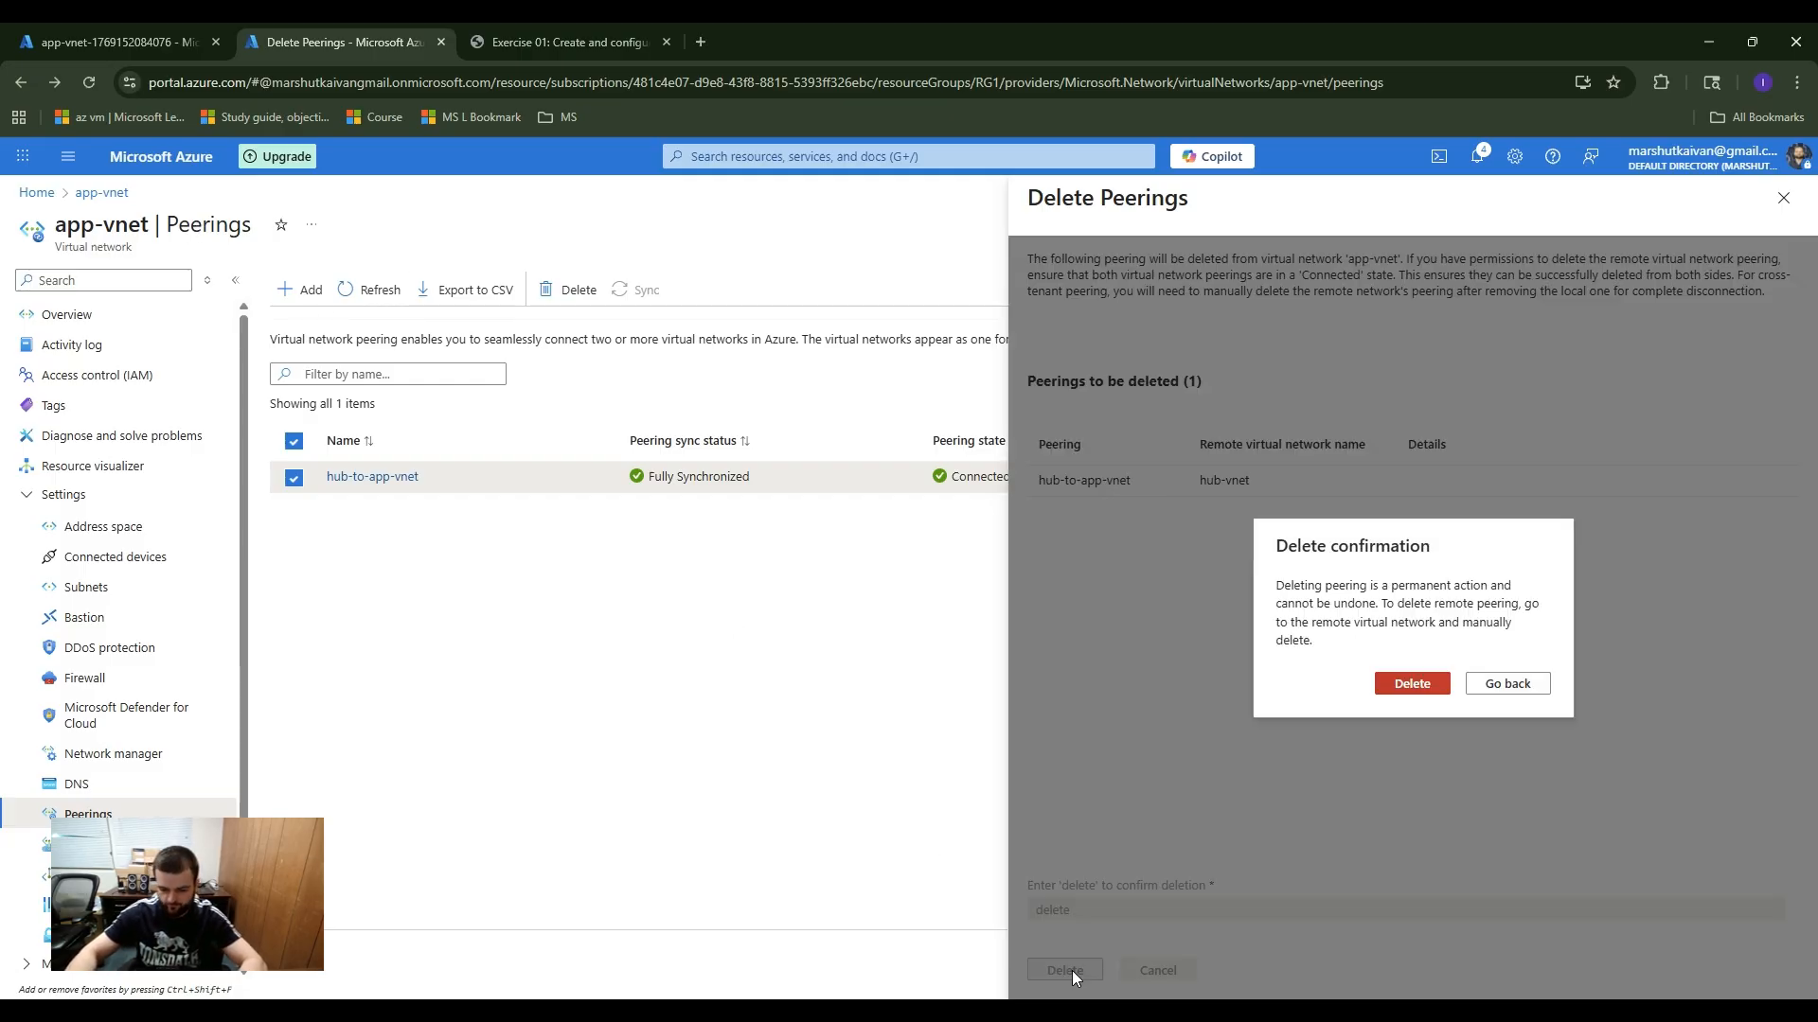
pyautogui.click(1432, 686)
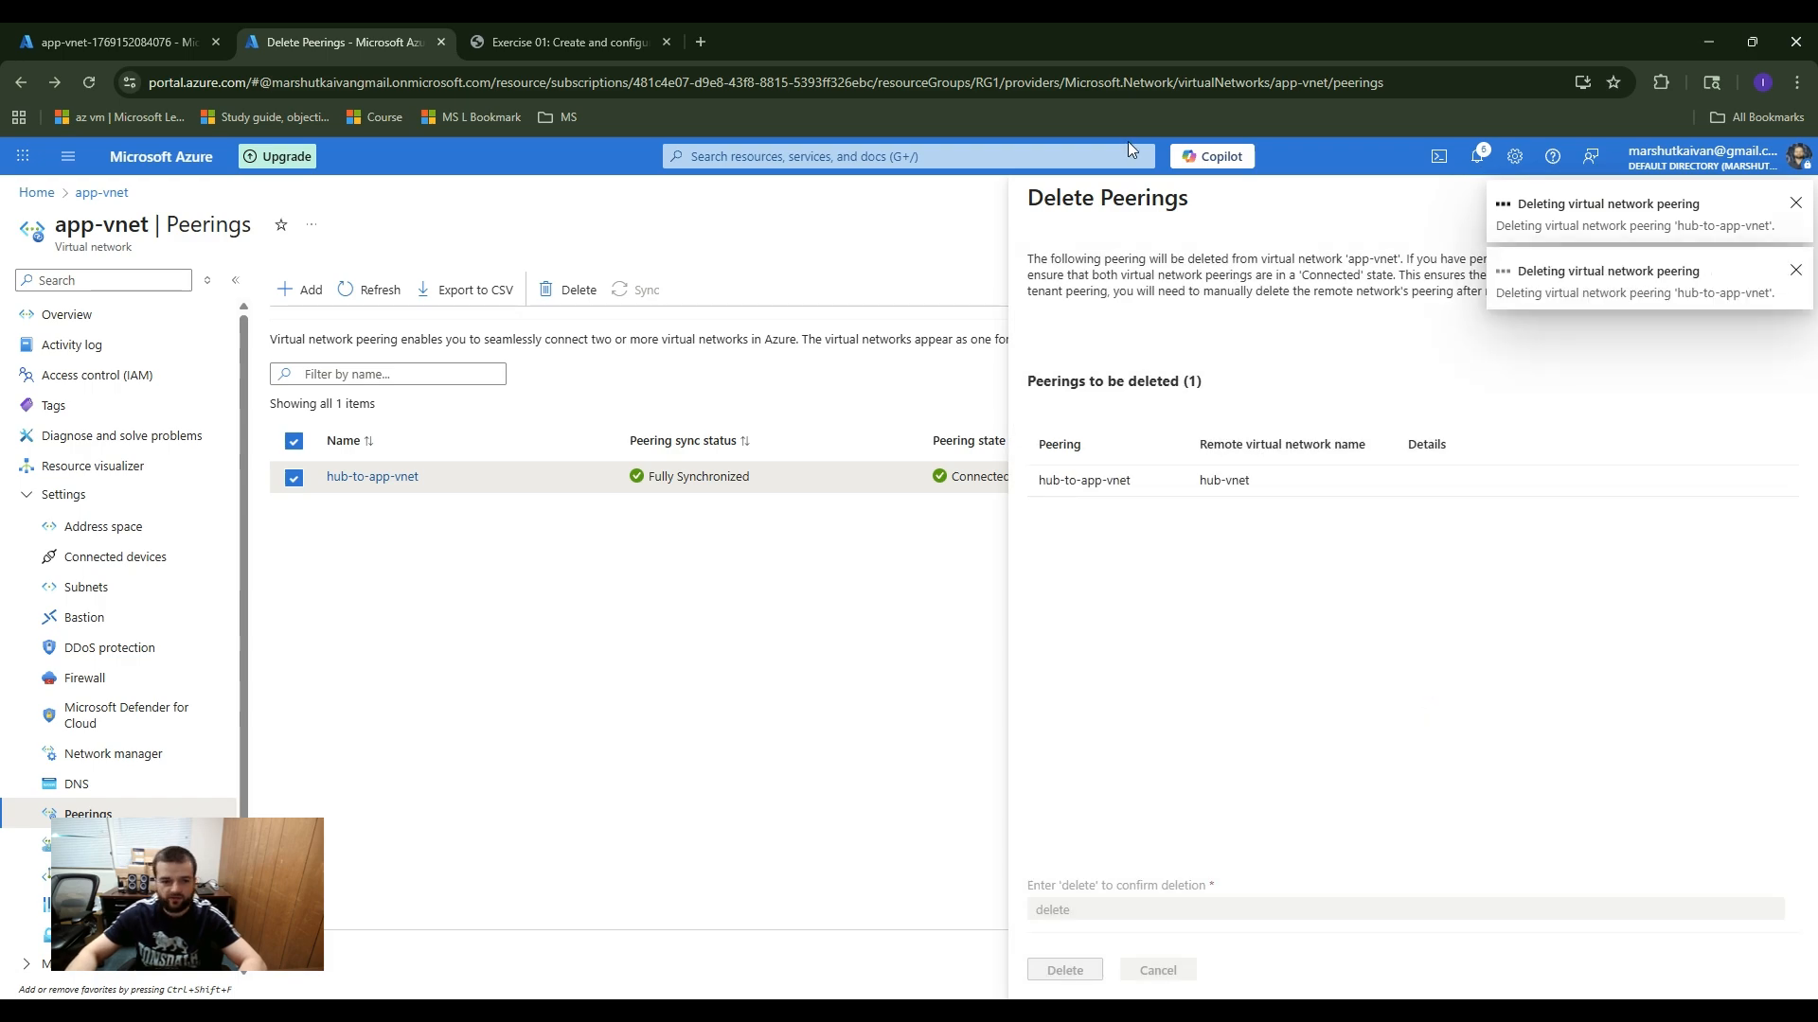
# Step: Open the Azure portal home in a new browser tab and go to the Virtual networks service
pyautogui.click(748, 157)
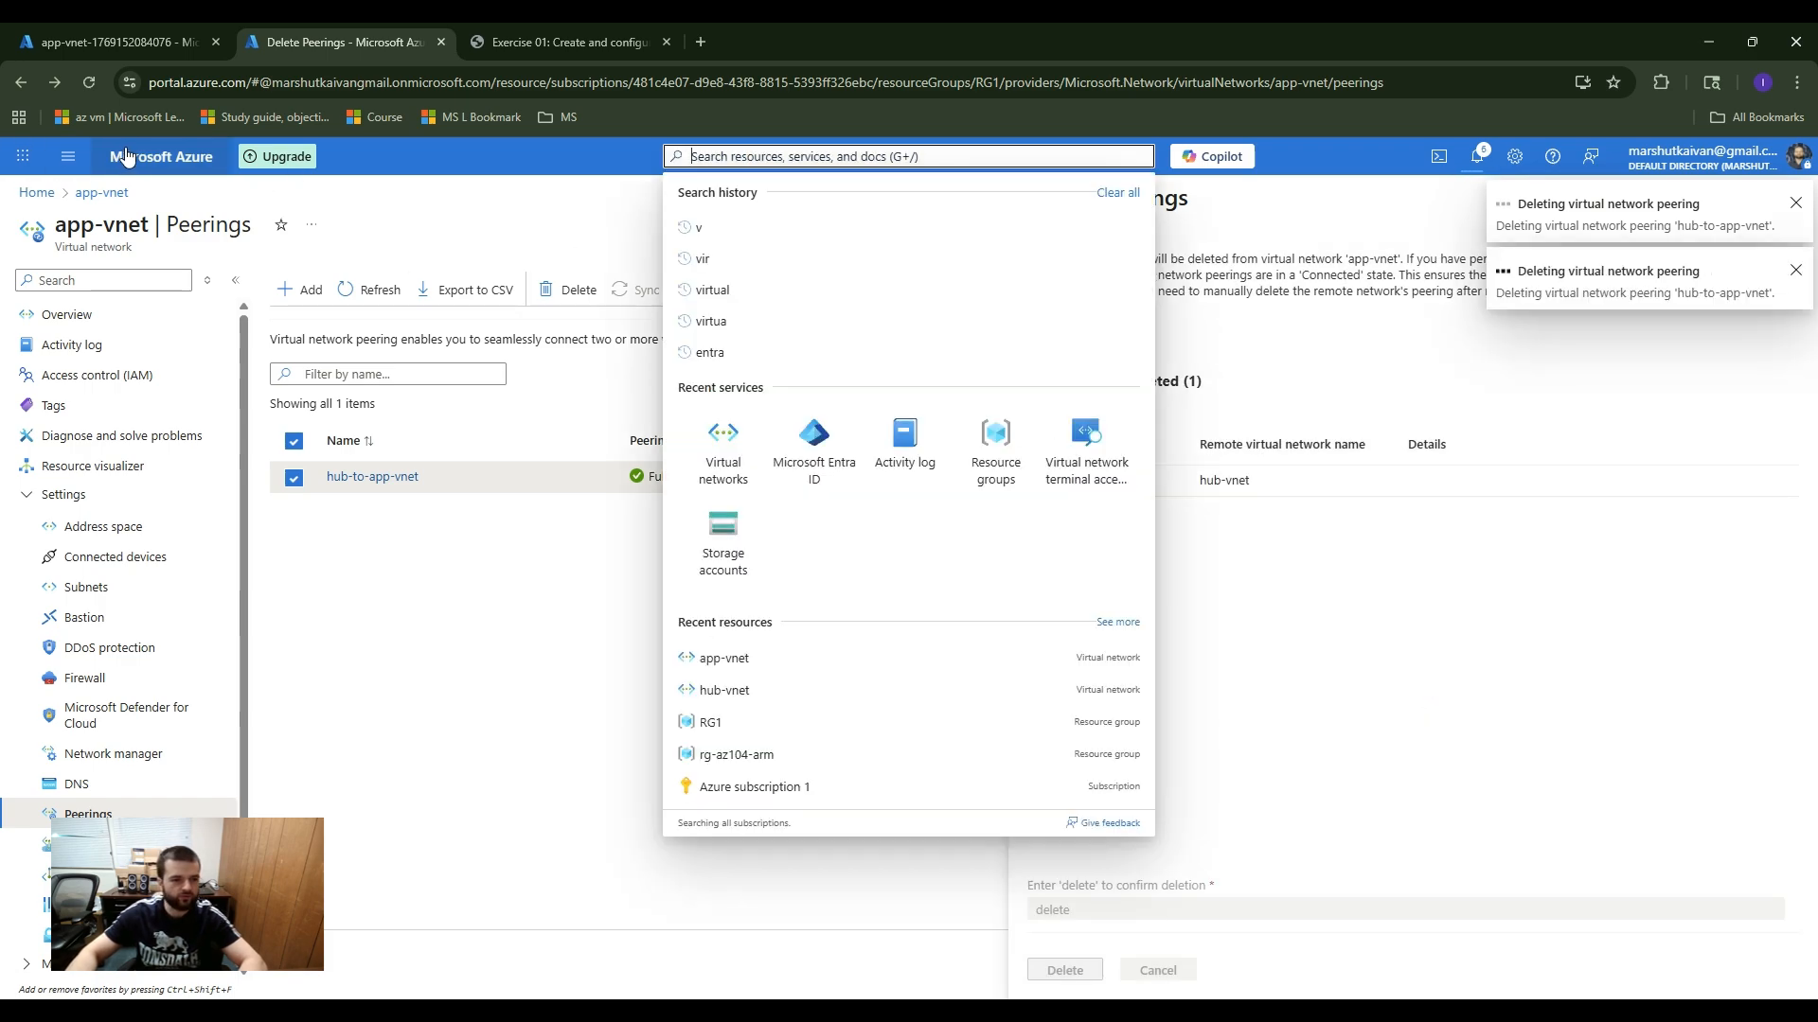
pyautogui.middleClick(161, 156)
pyautogui.click(547, 42)
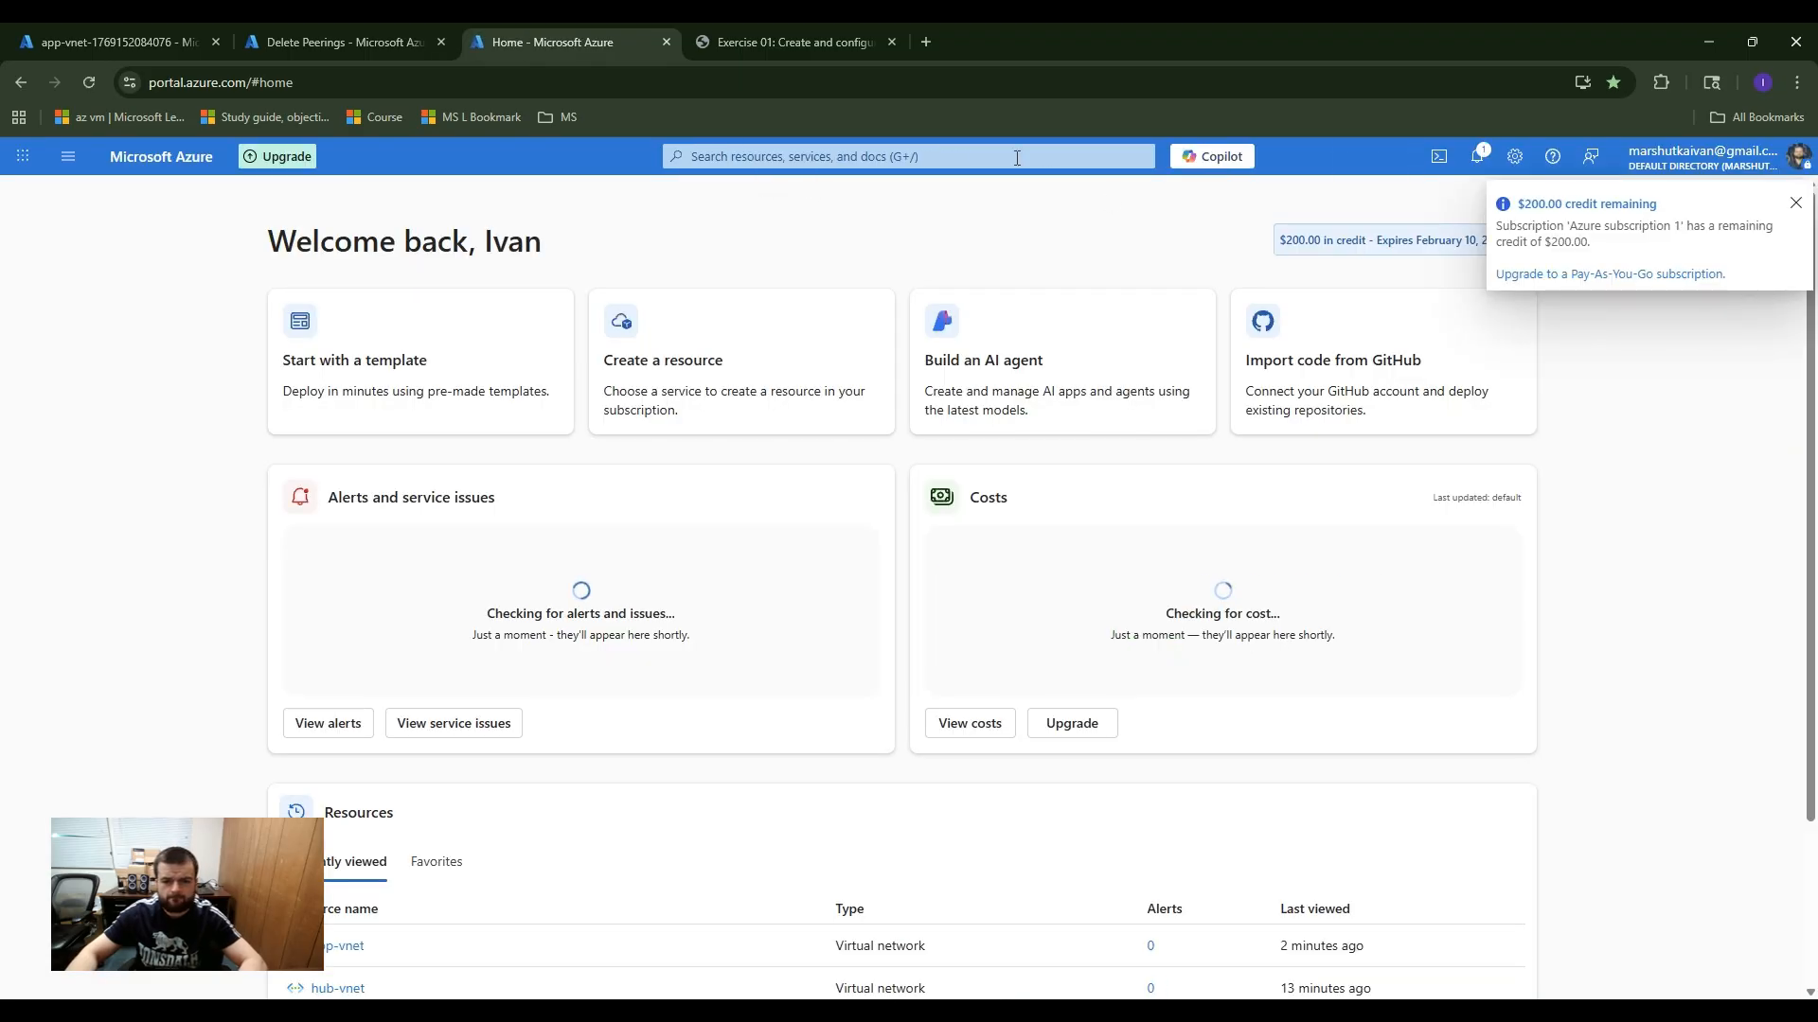
pyautogui.click(810, 156)
pyautogui.write('v')
pyautogui.click(844, 320)
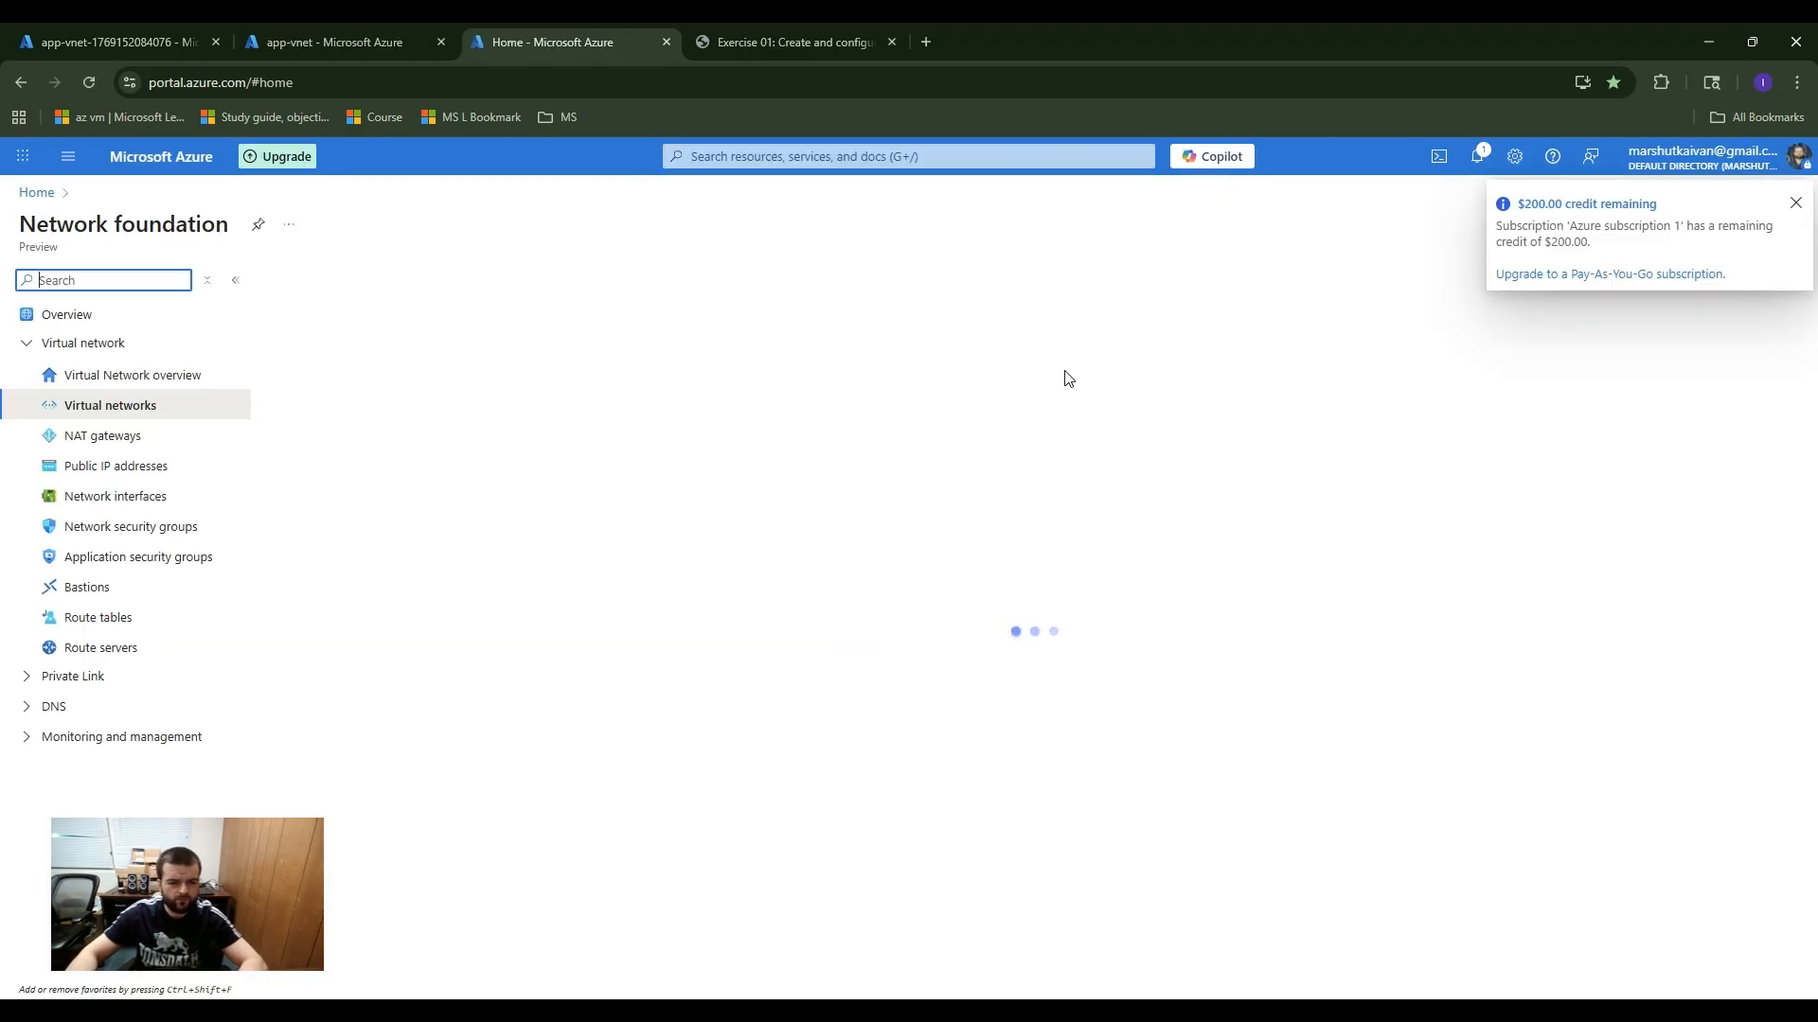
# Step: Clear the selection in the virtual networks list and open app-vnet in a separate browser tab
pyautogui.click(287, 462)
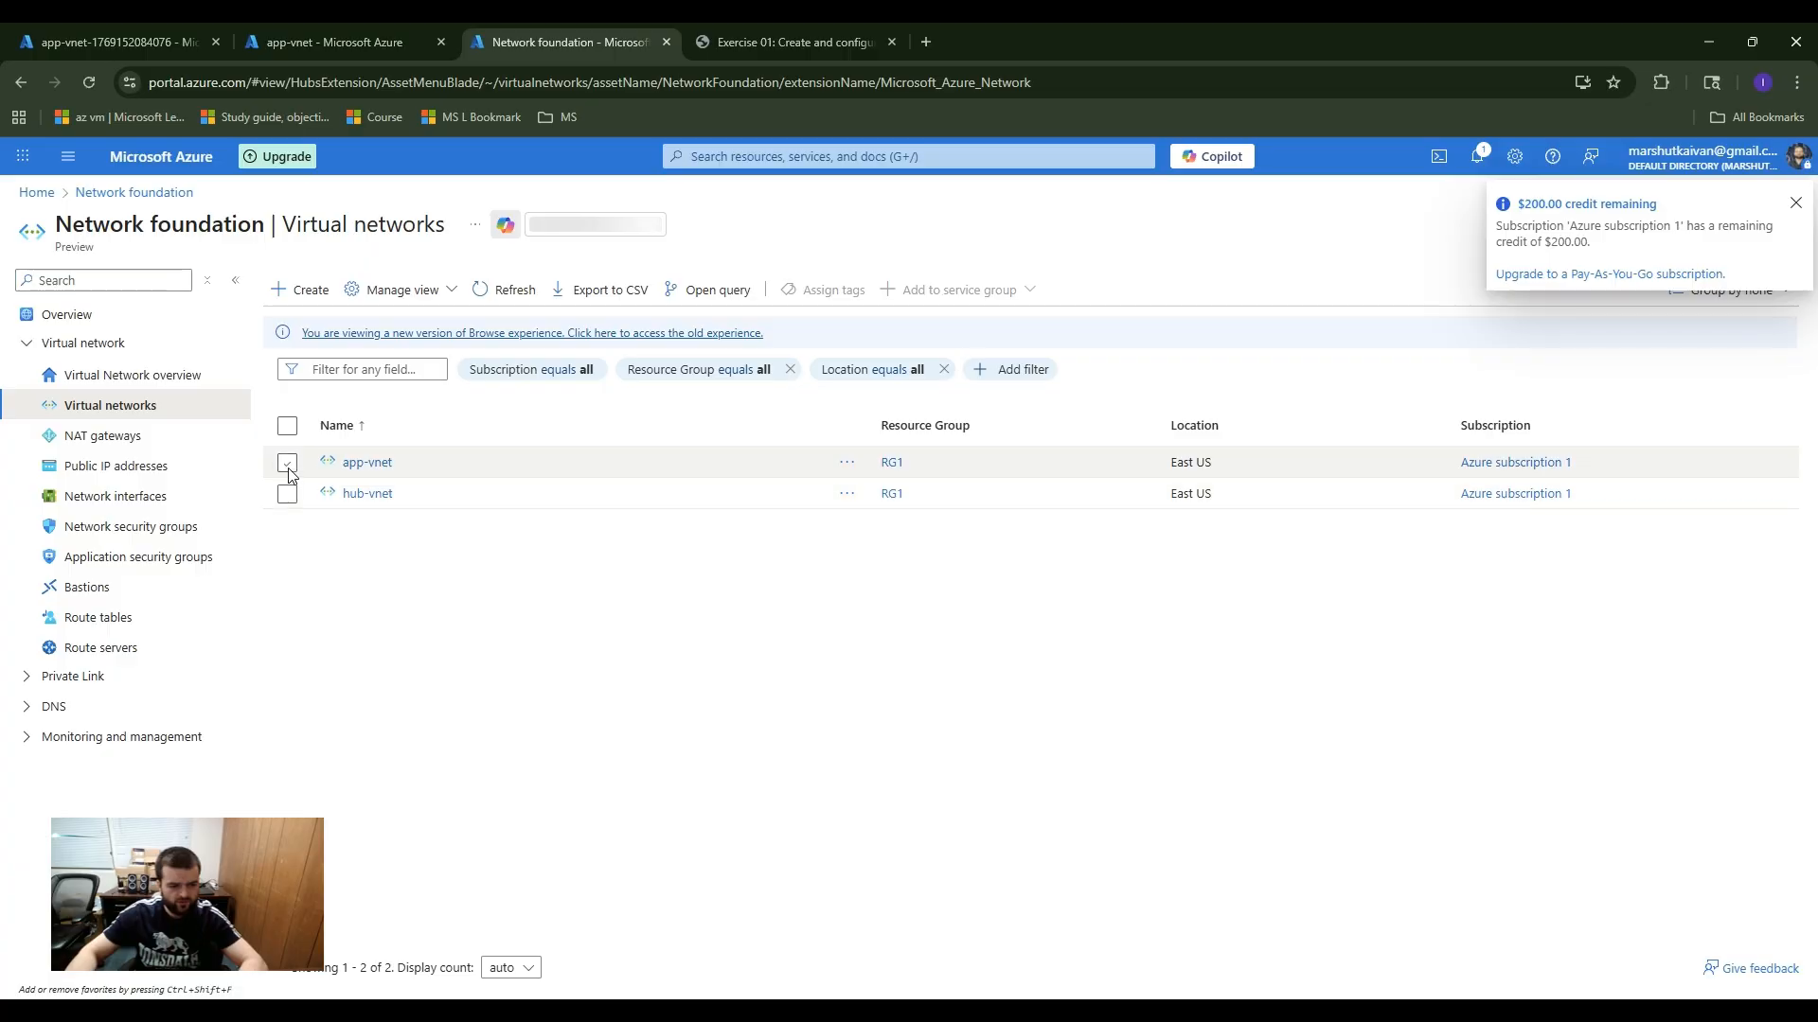
pyautogui.click(288, 494)
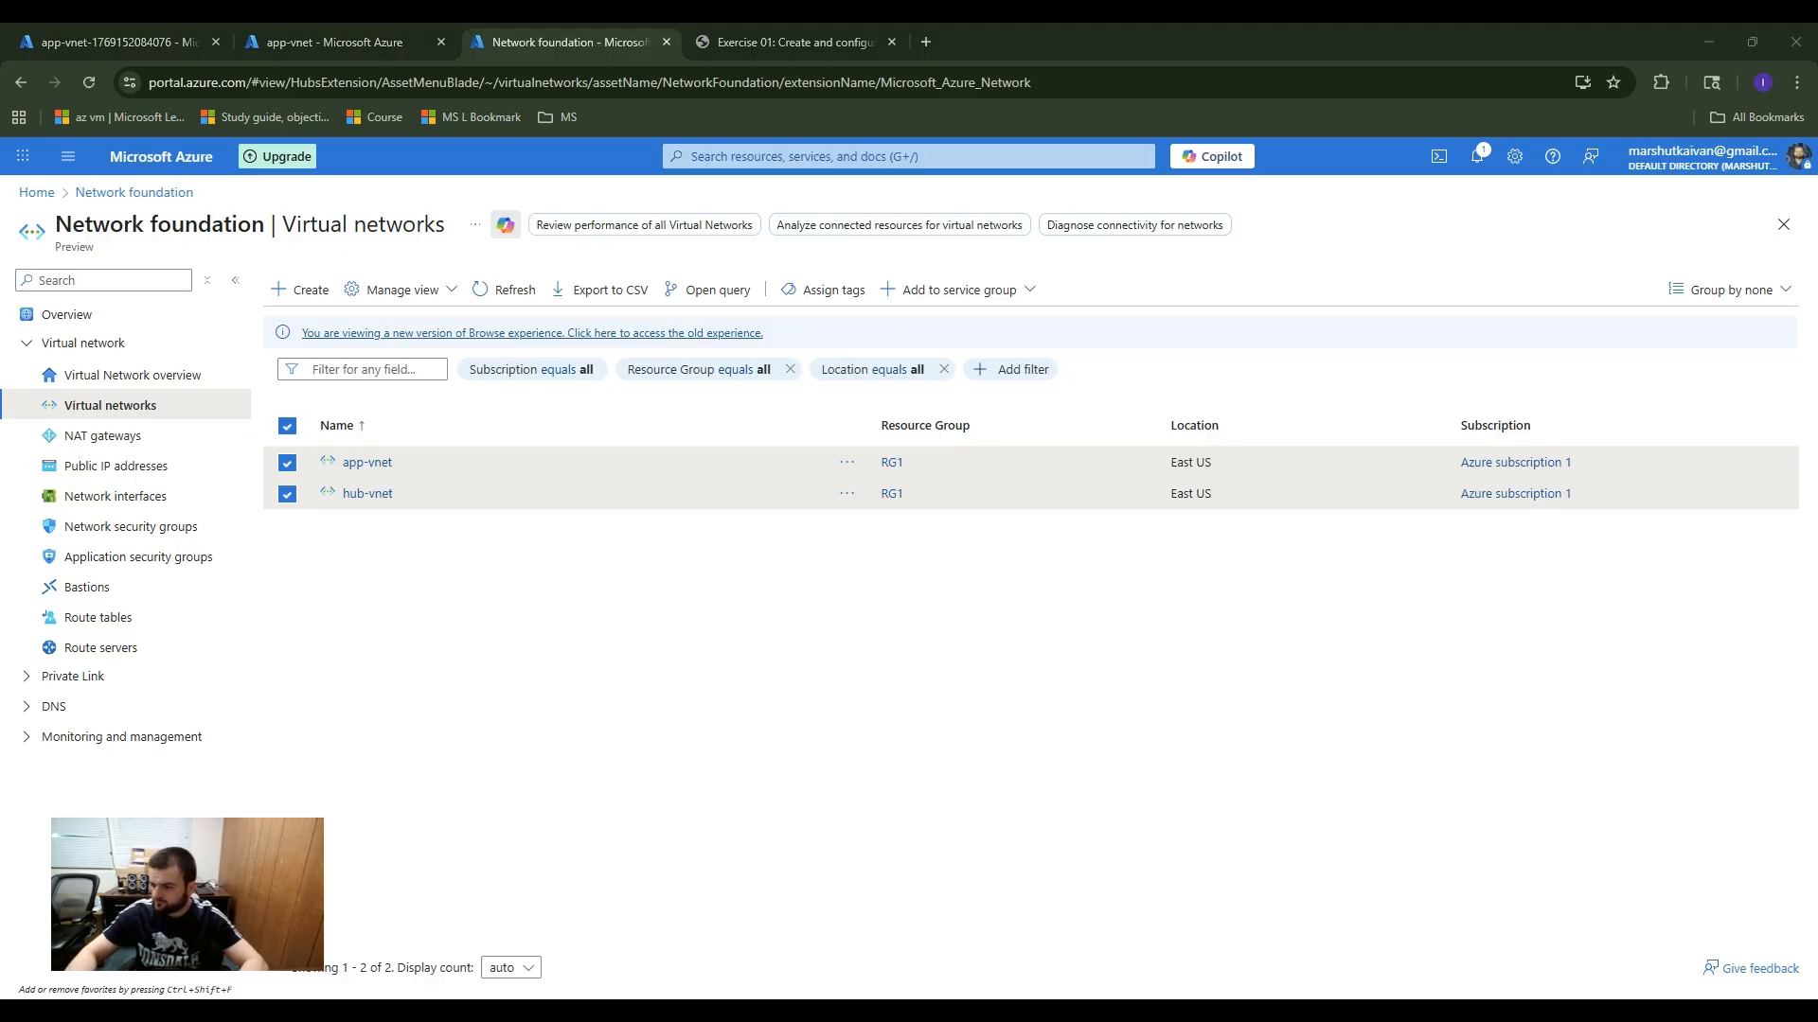
pyautogui.click(826, 598)
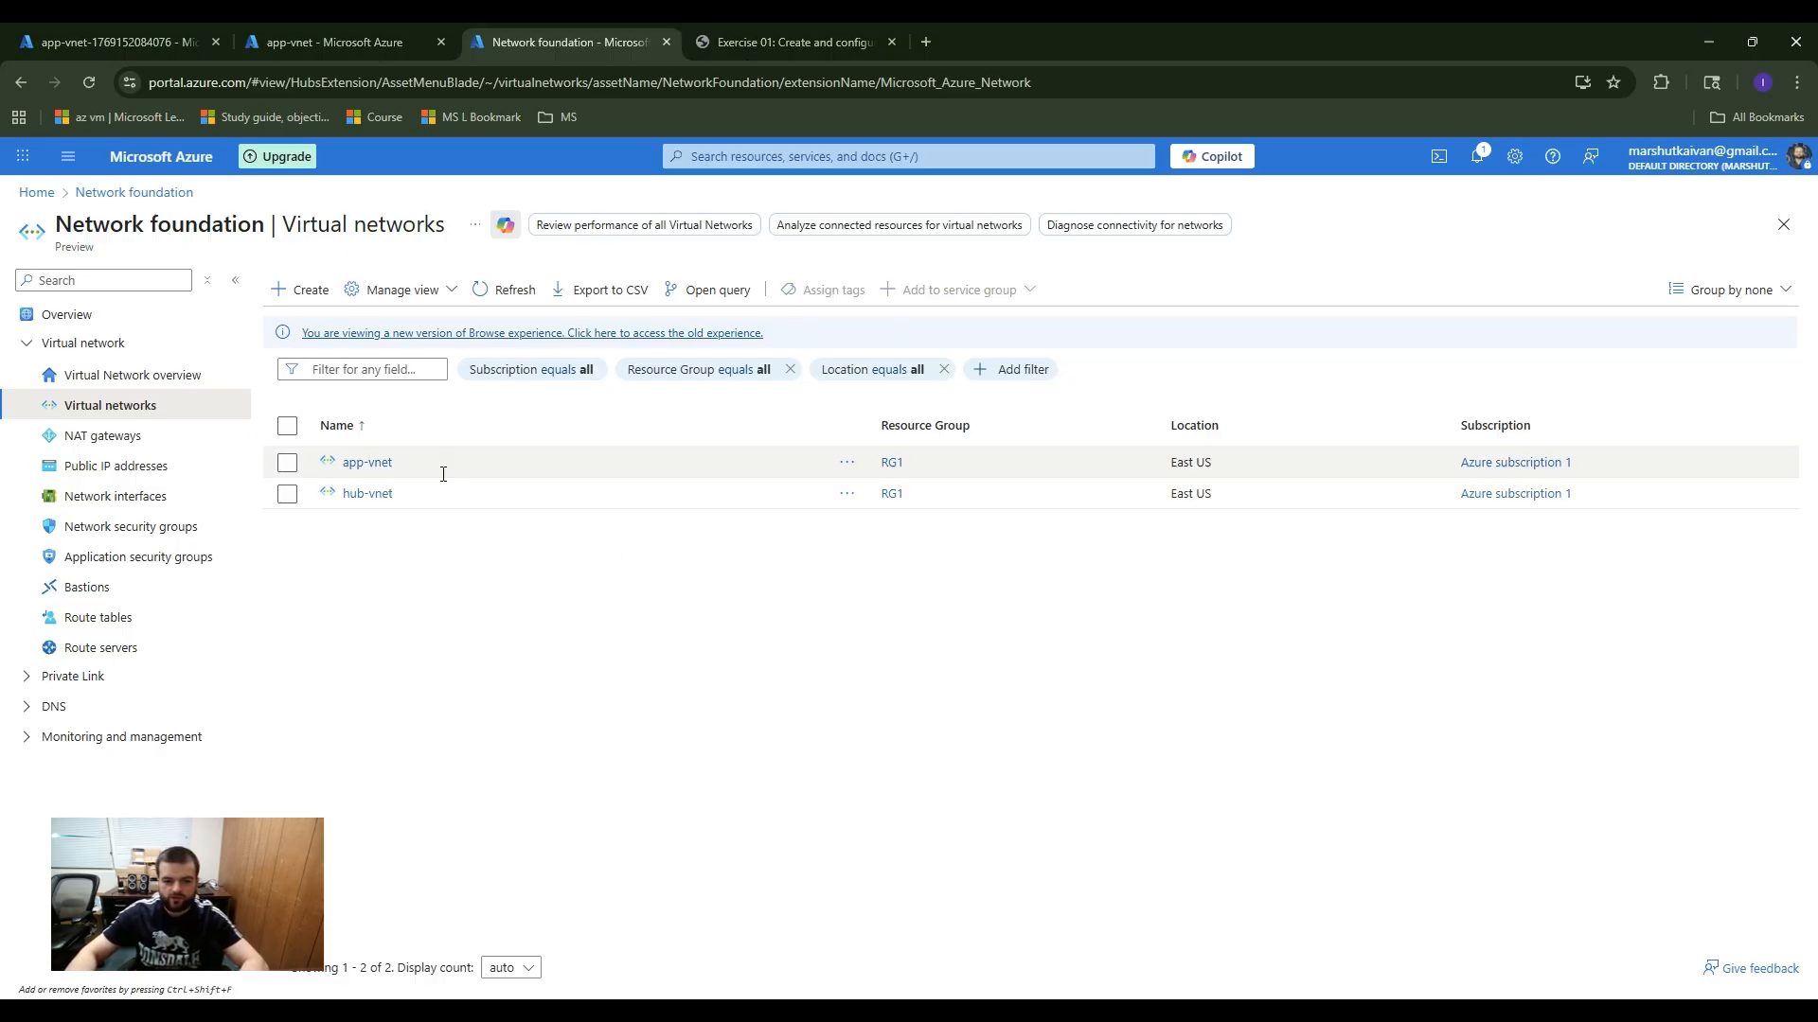
pyautogui.middleClick(380, 466)
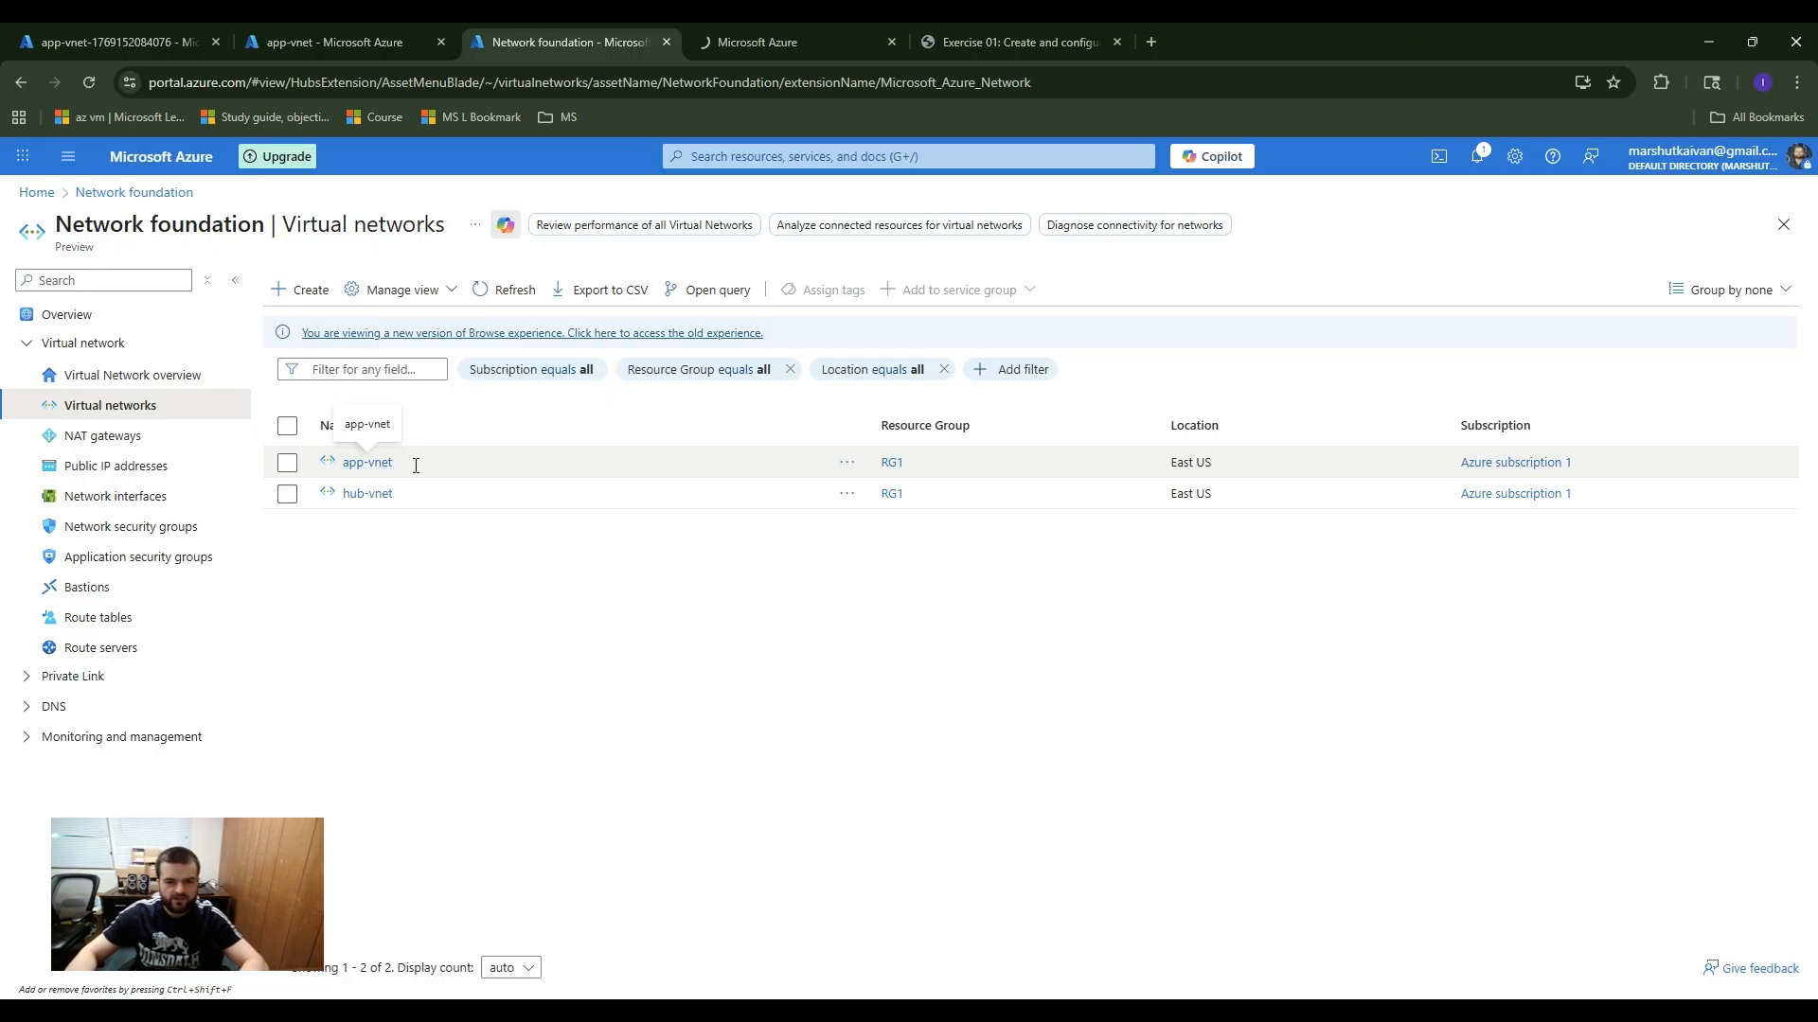
pyautogui.click(812, 47)
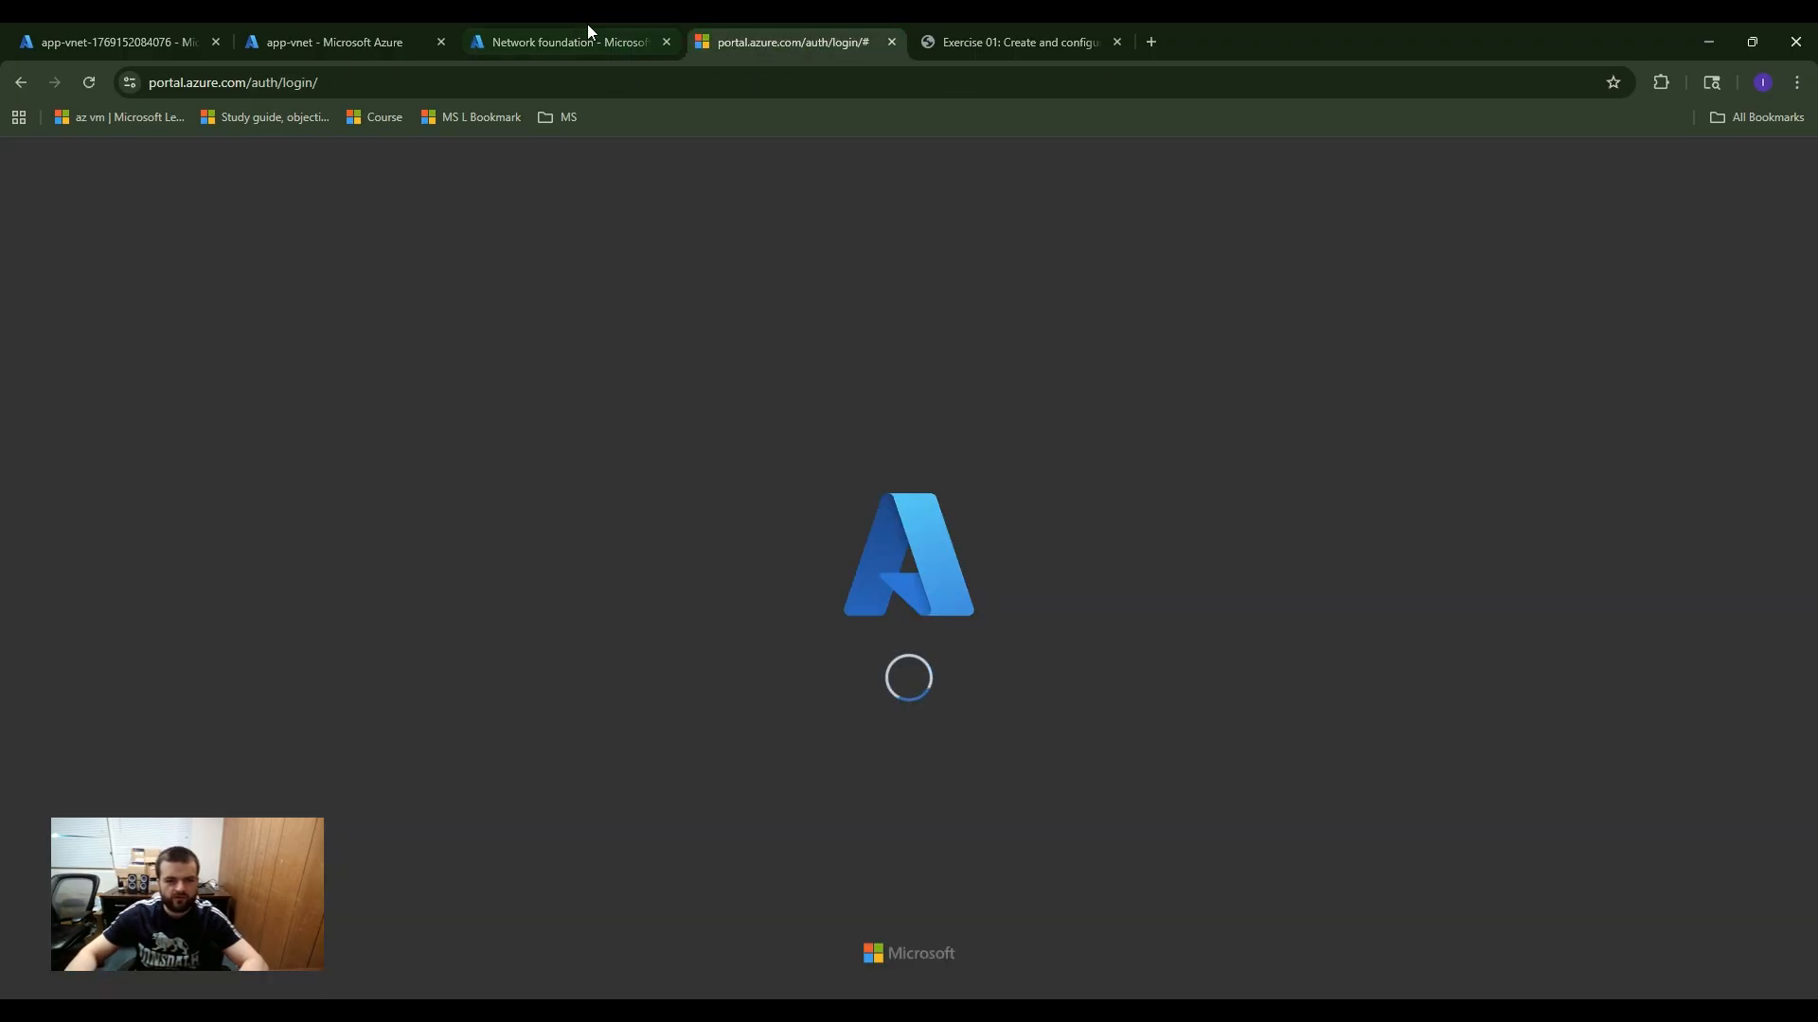
# Step: Open hub-vnet in a separate browser tab and delete the app-vnet virtual network, confirming its permanent deletion
pyautogui.click(587, 33)
pyautogui.middleClick(376, 499)
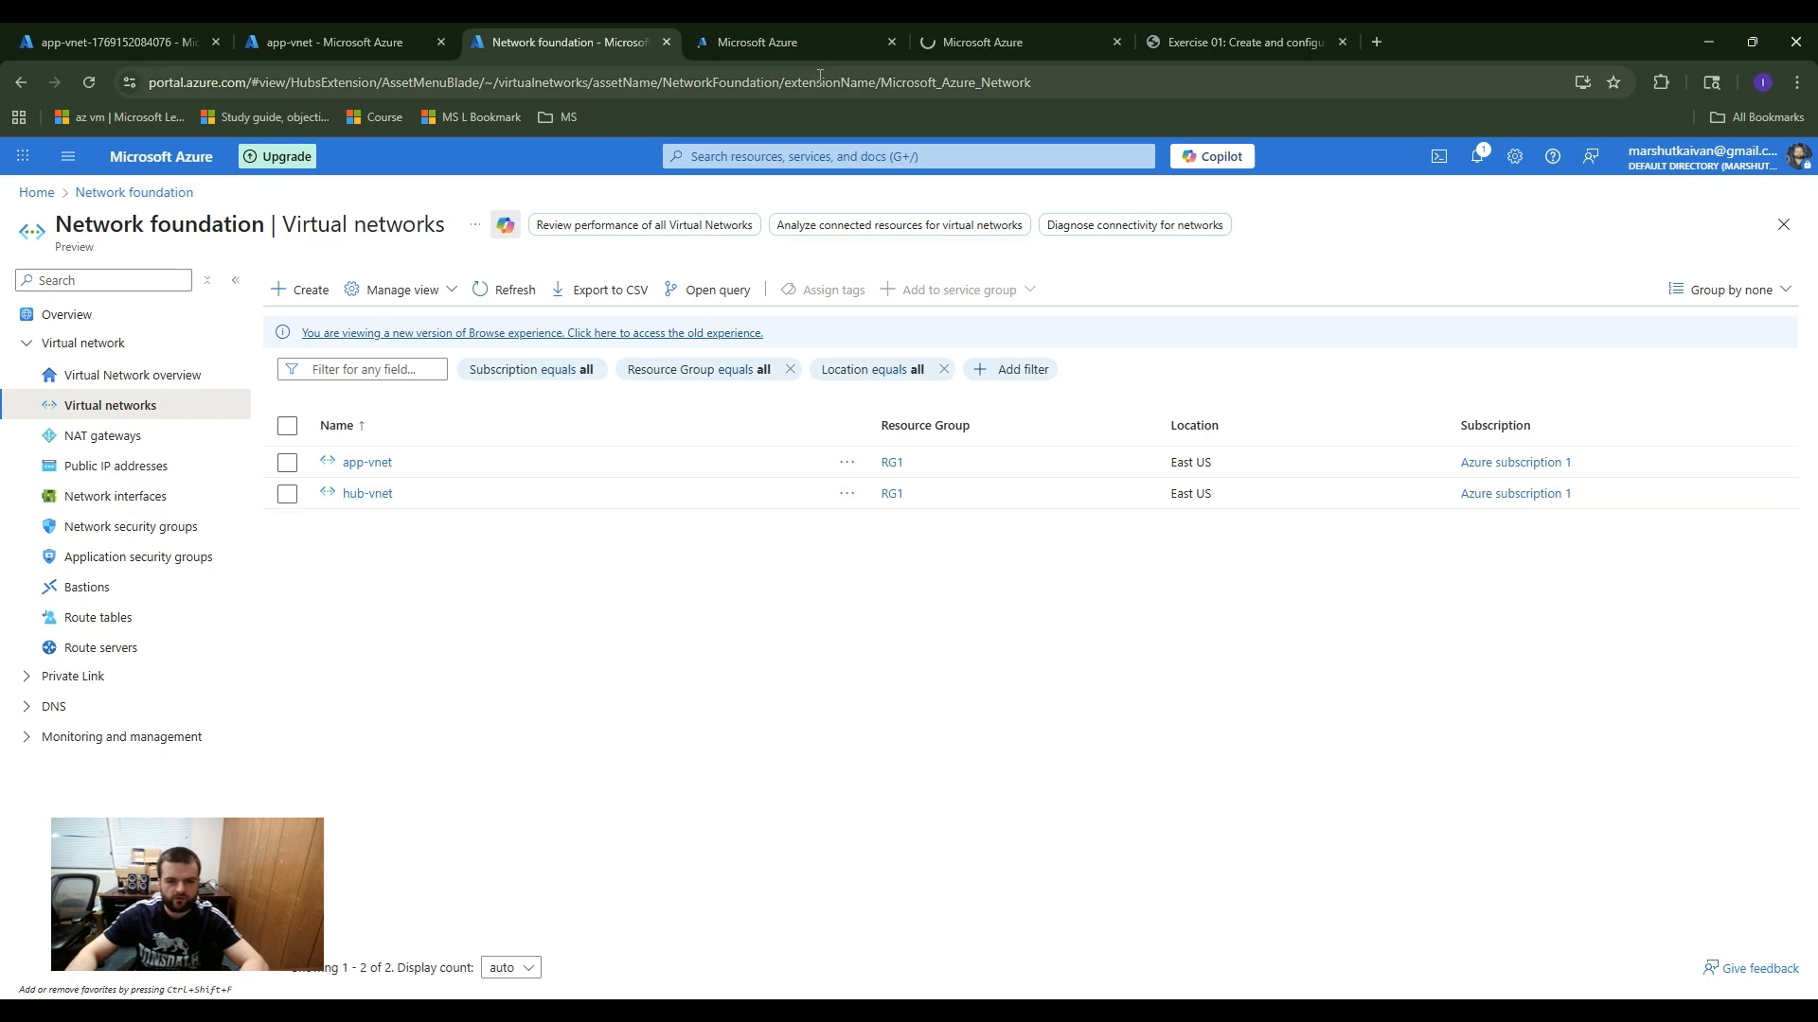
pyautogui.click(777, 57)
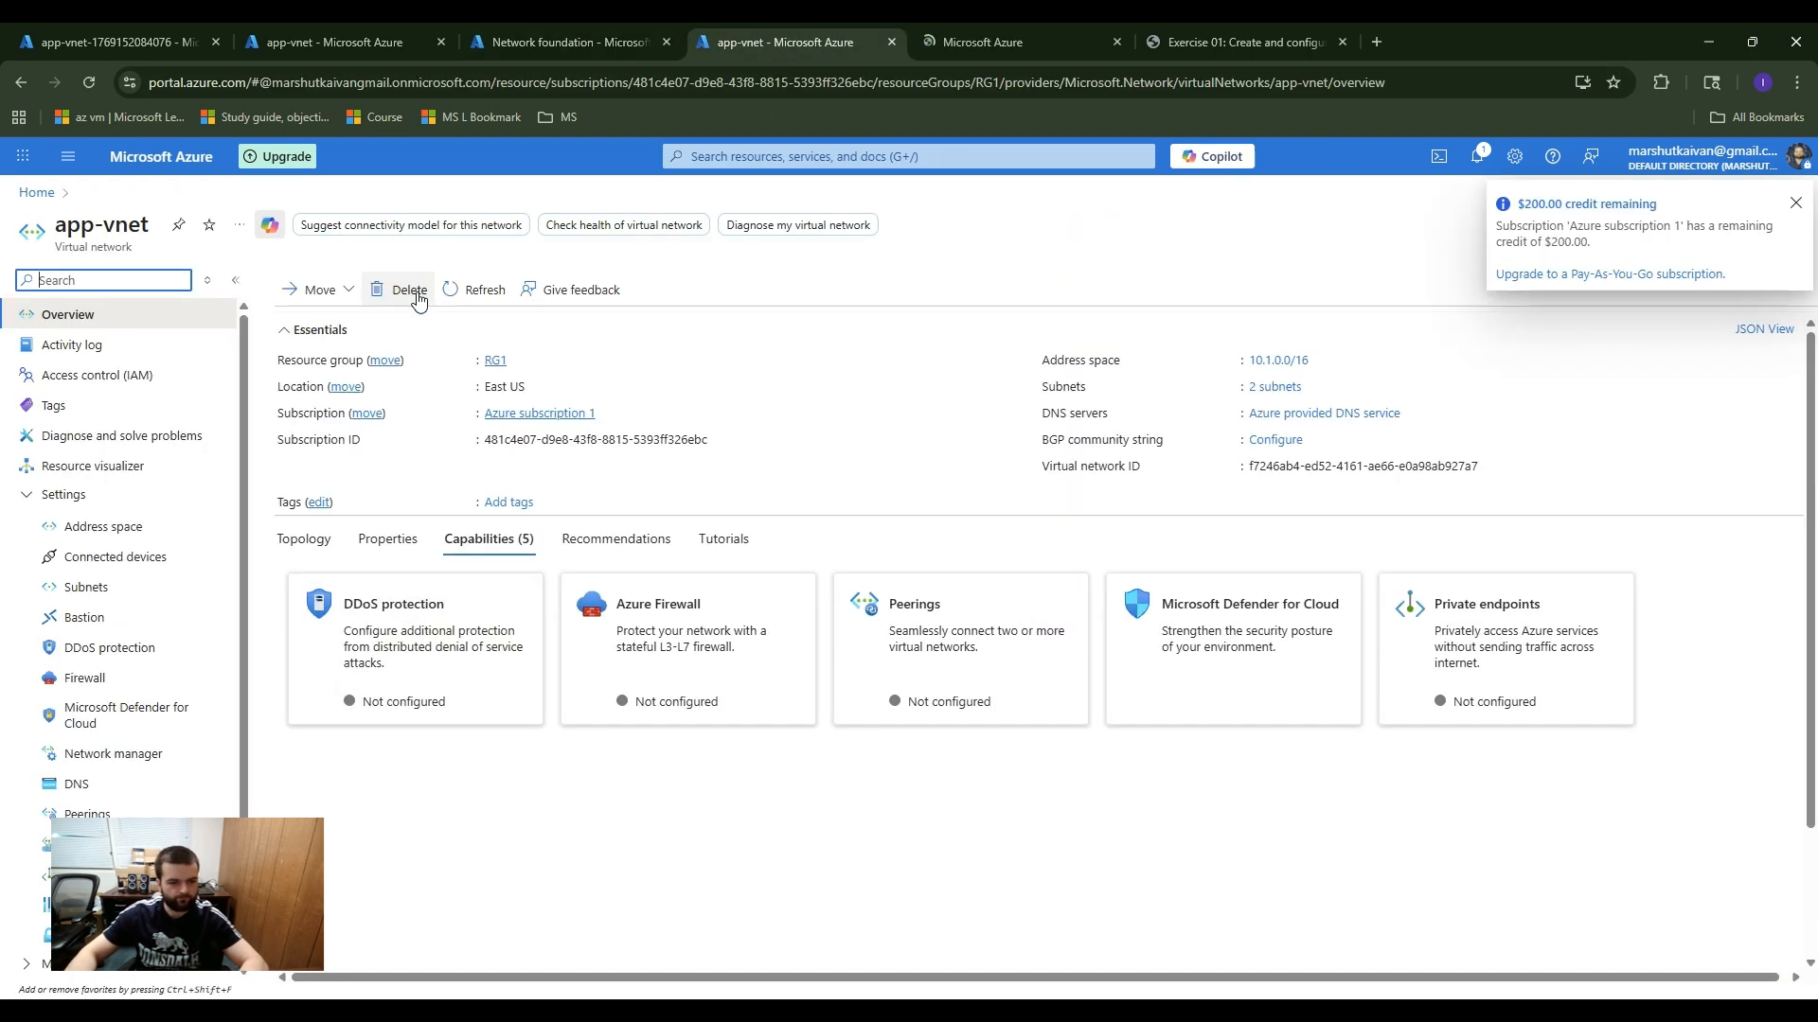
pyautogui.click(417, 295)
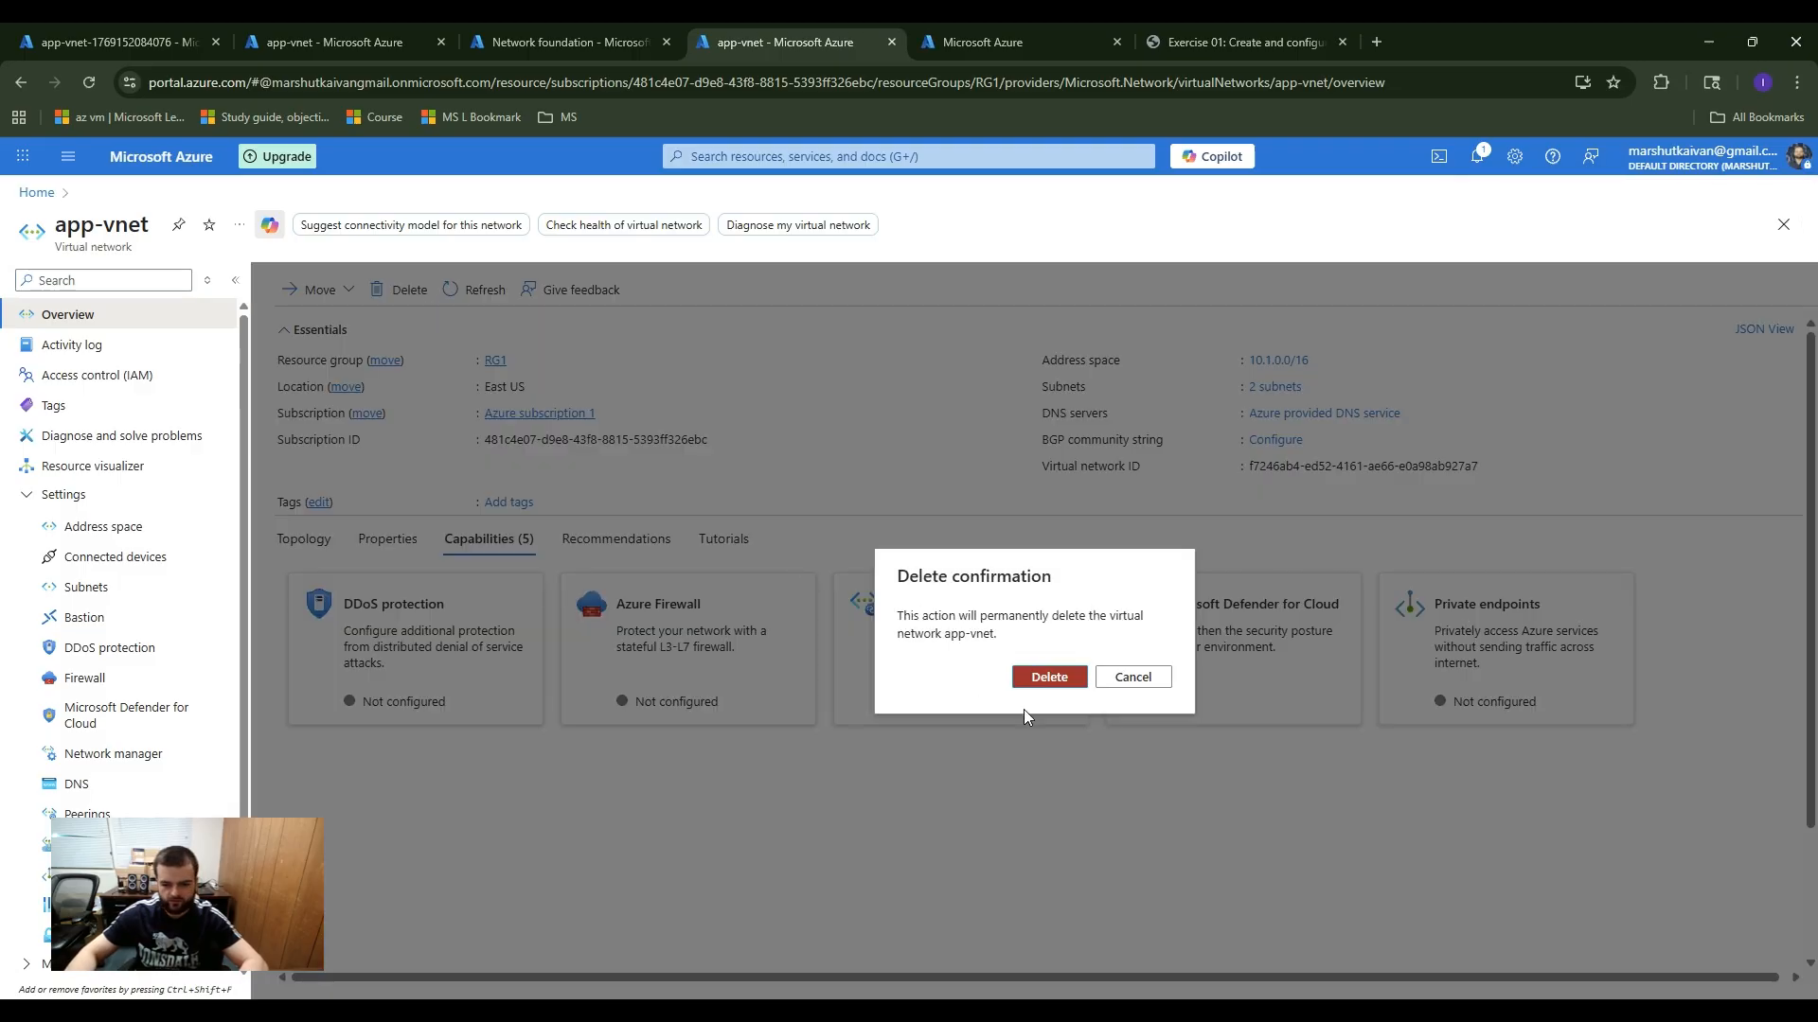
pyautogui.click(1047, 677)
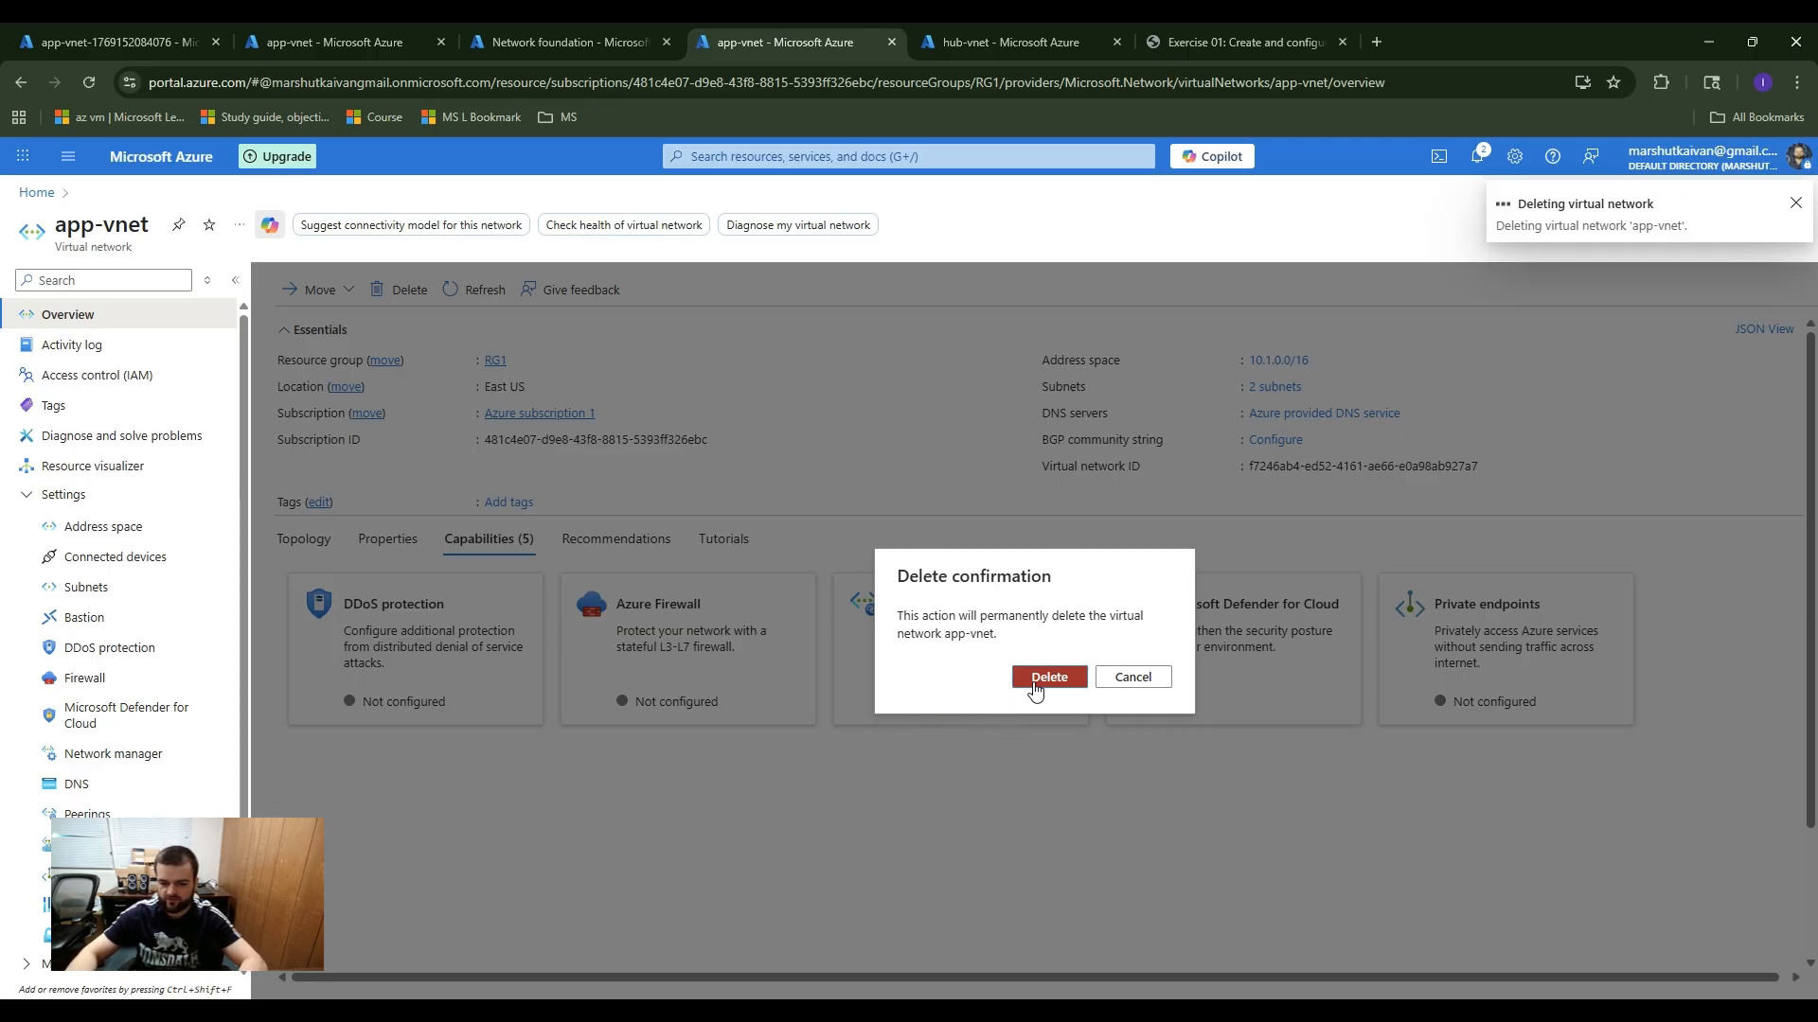
# Step: Delete the hub-vnet virtual network from its overview page, confirming its permanent deletion
pyautogui.click(1040, 45)
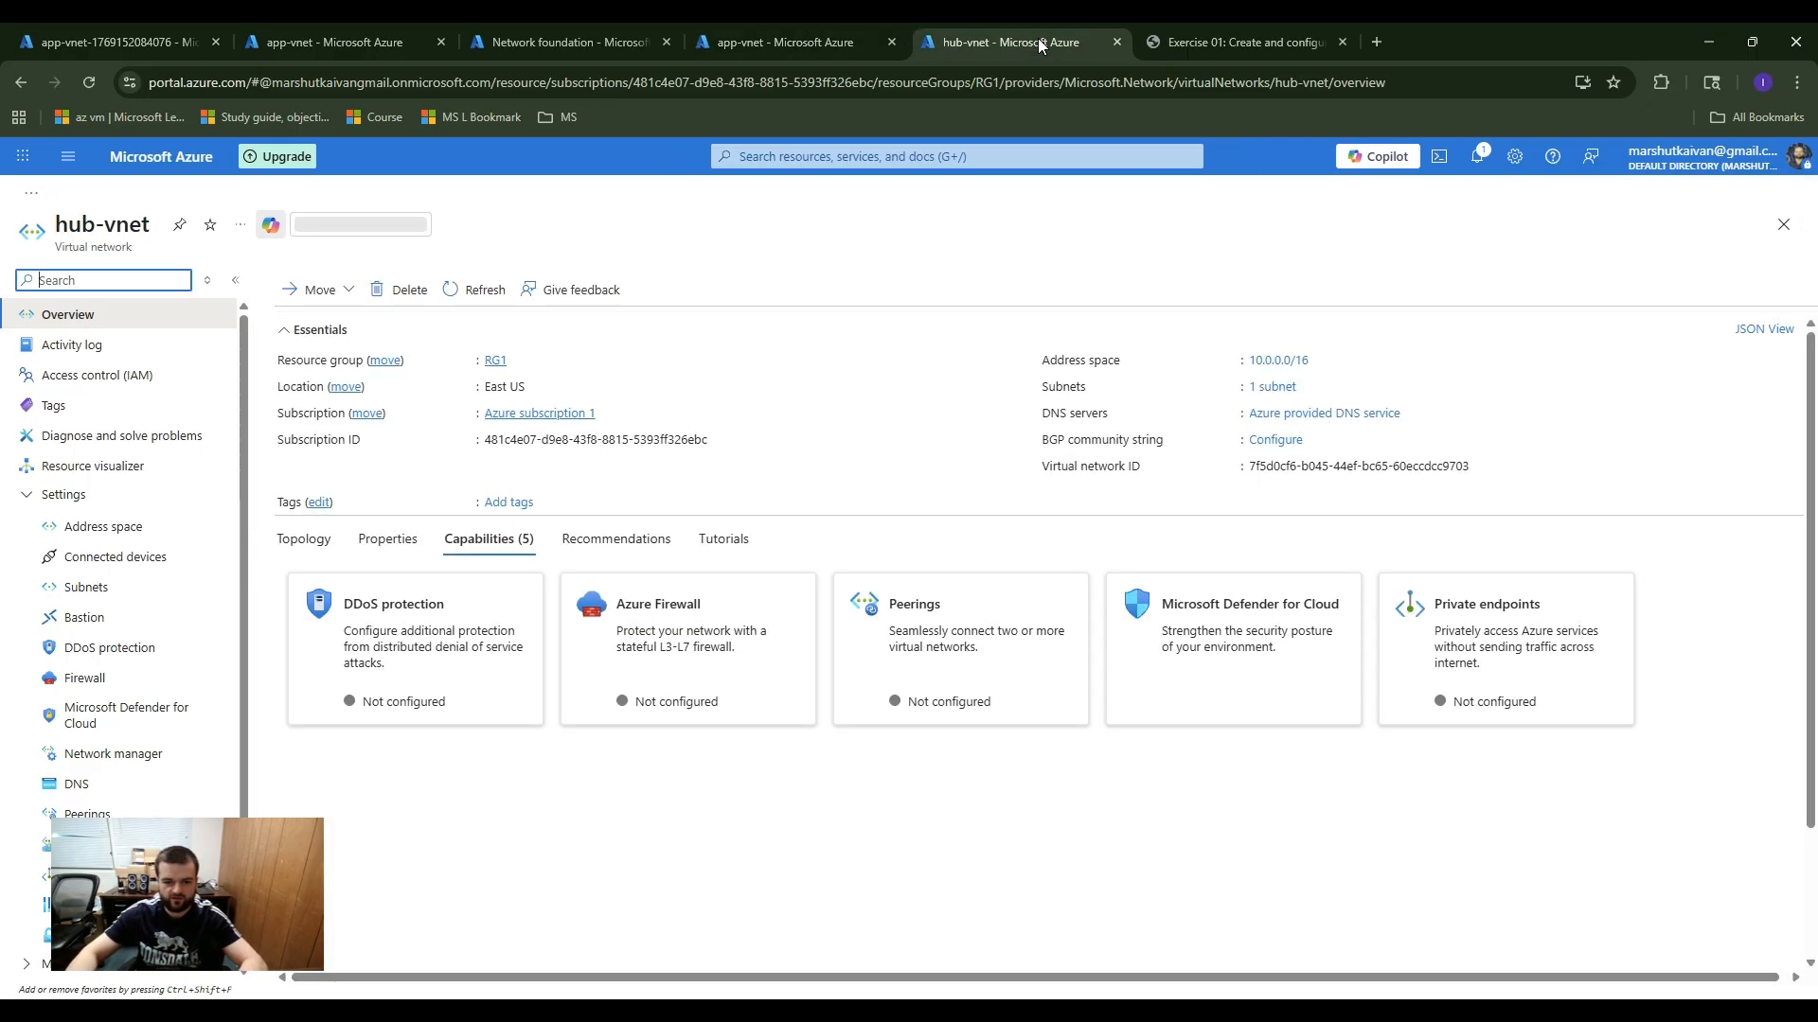
pyautogui.click(414, 292)
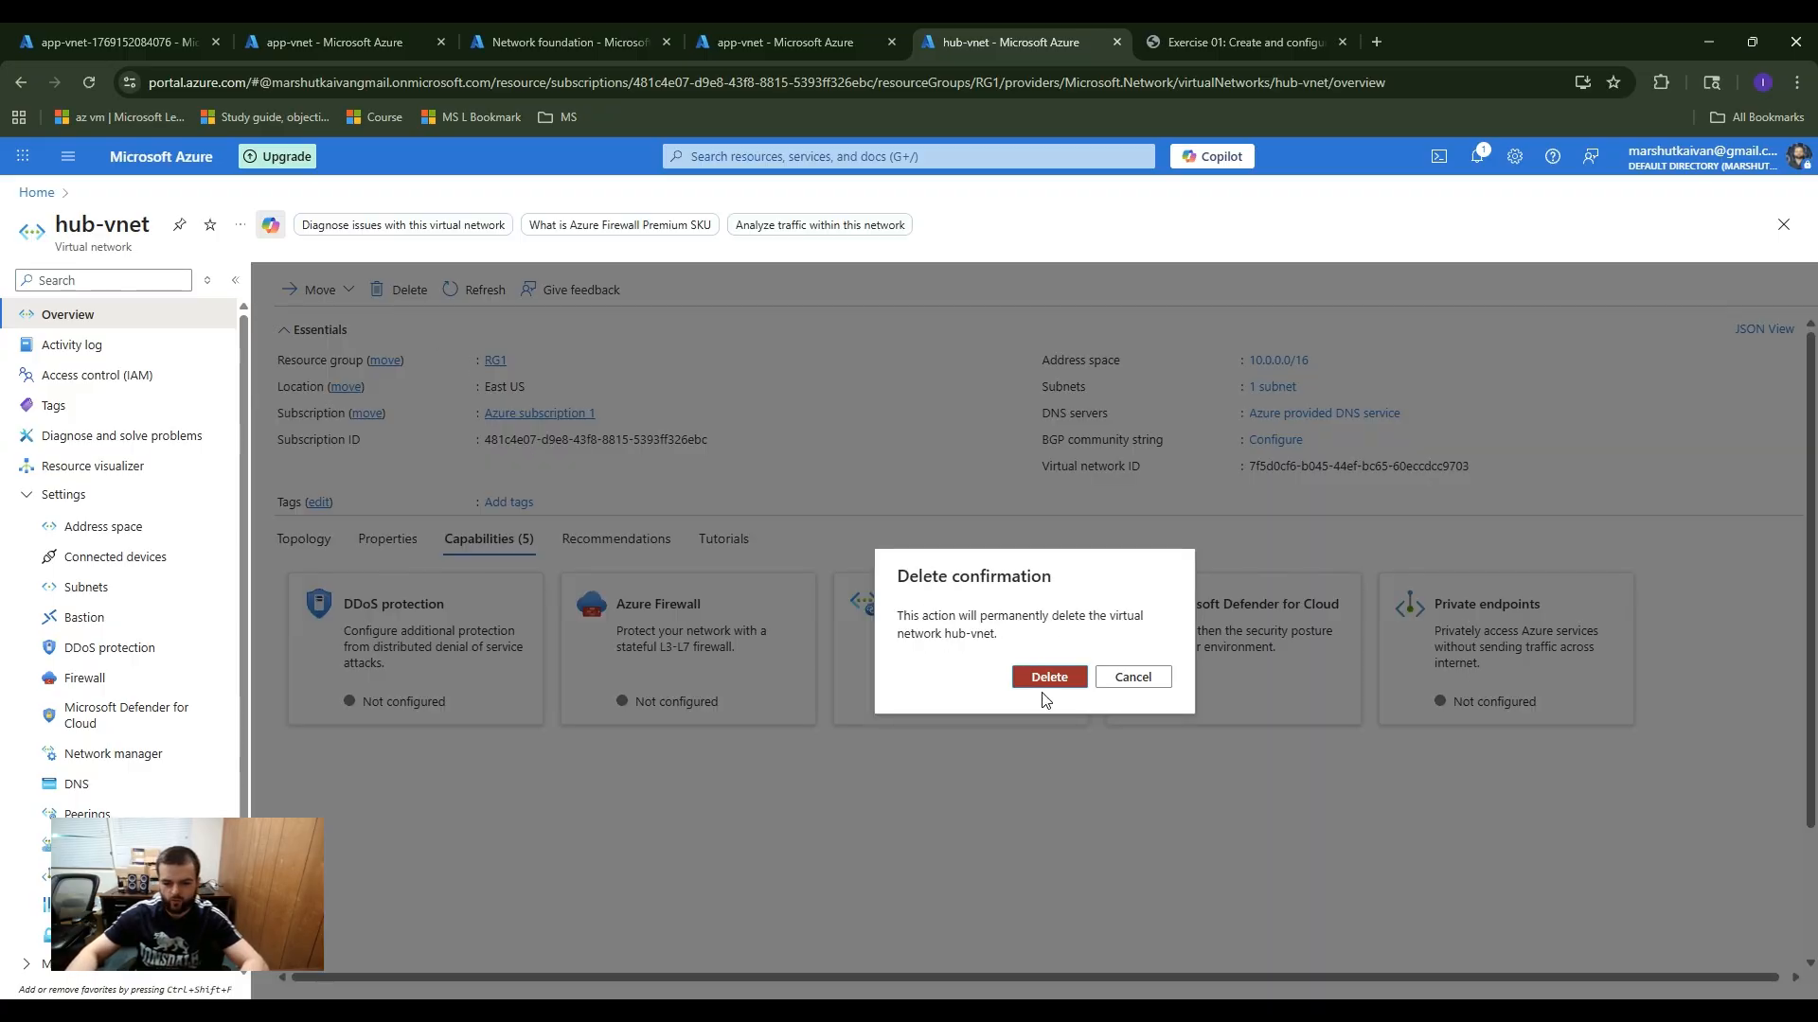
pyautogui.click(1048, 684)
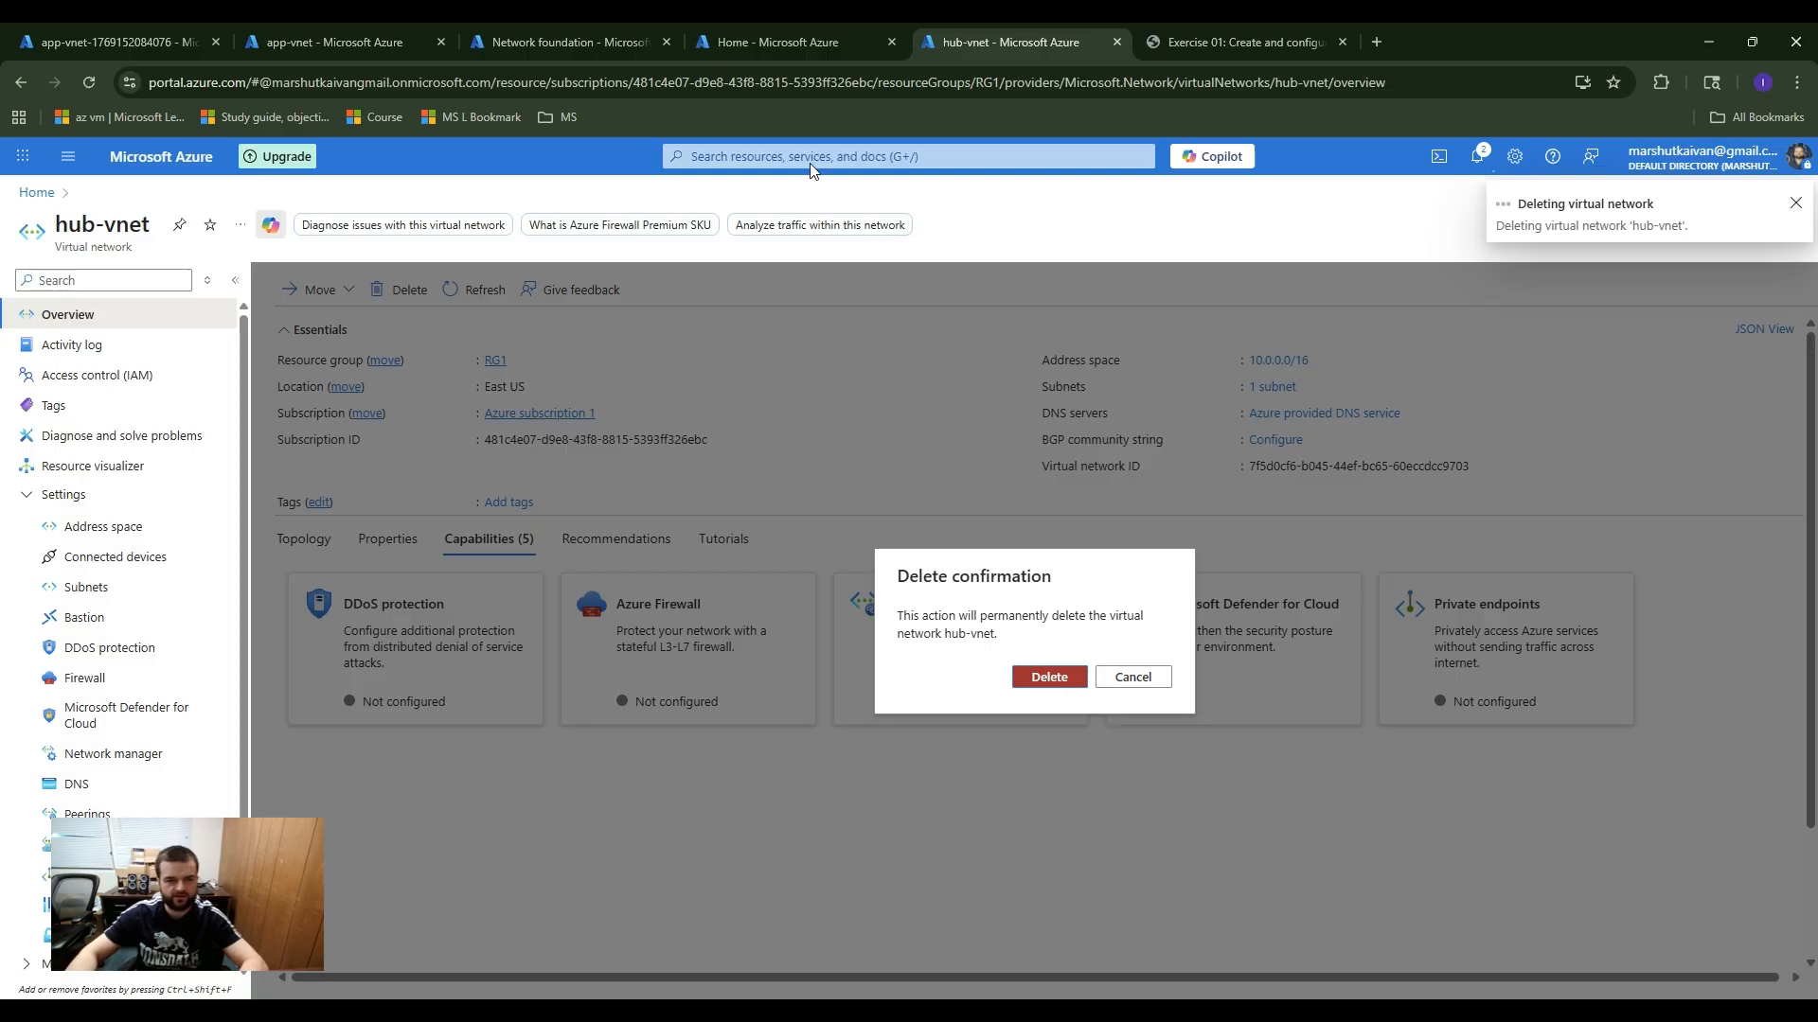
pyautogui.click(761, 31)
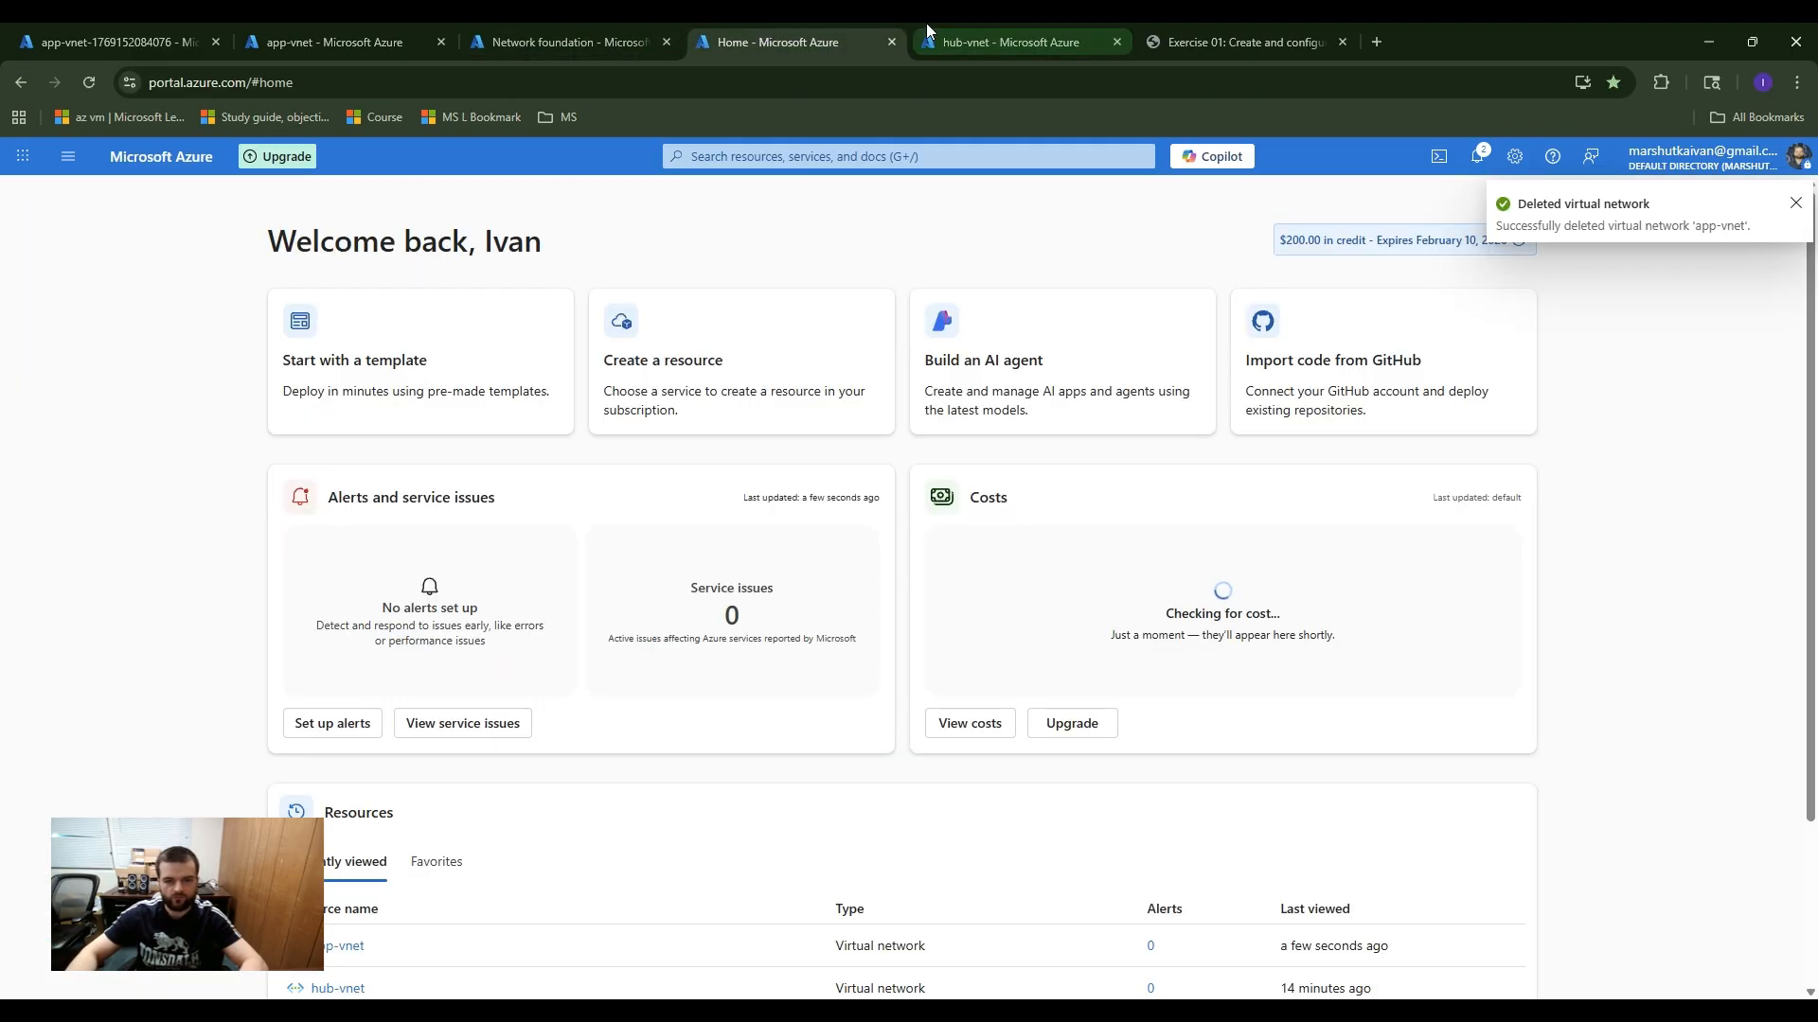
pyautogui.click(525, 26)
pyautogui.click(1035, 36)
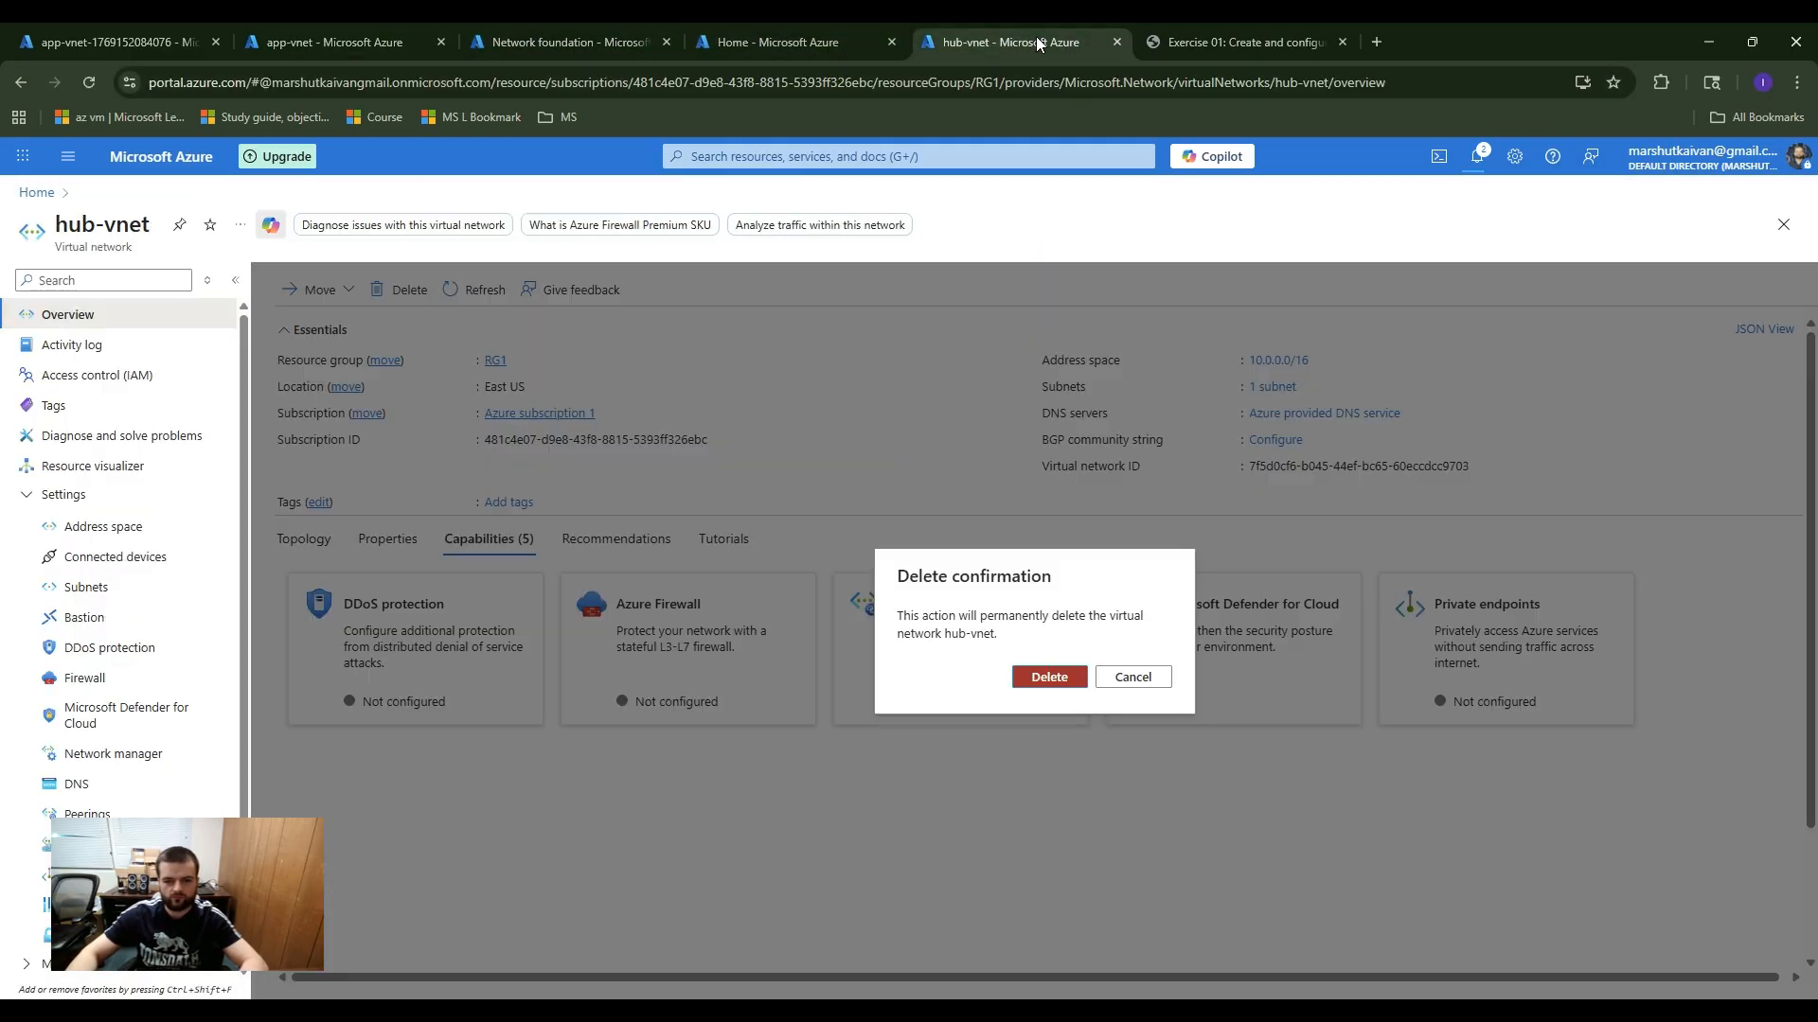
pyautogui.click(1043, 681)
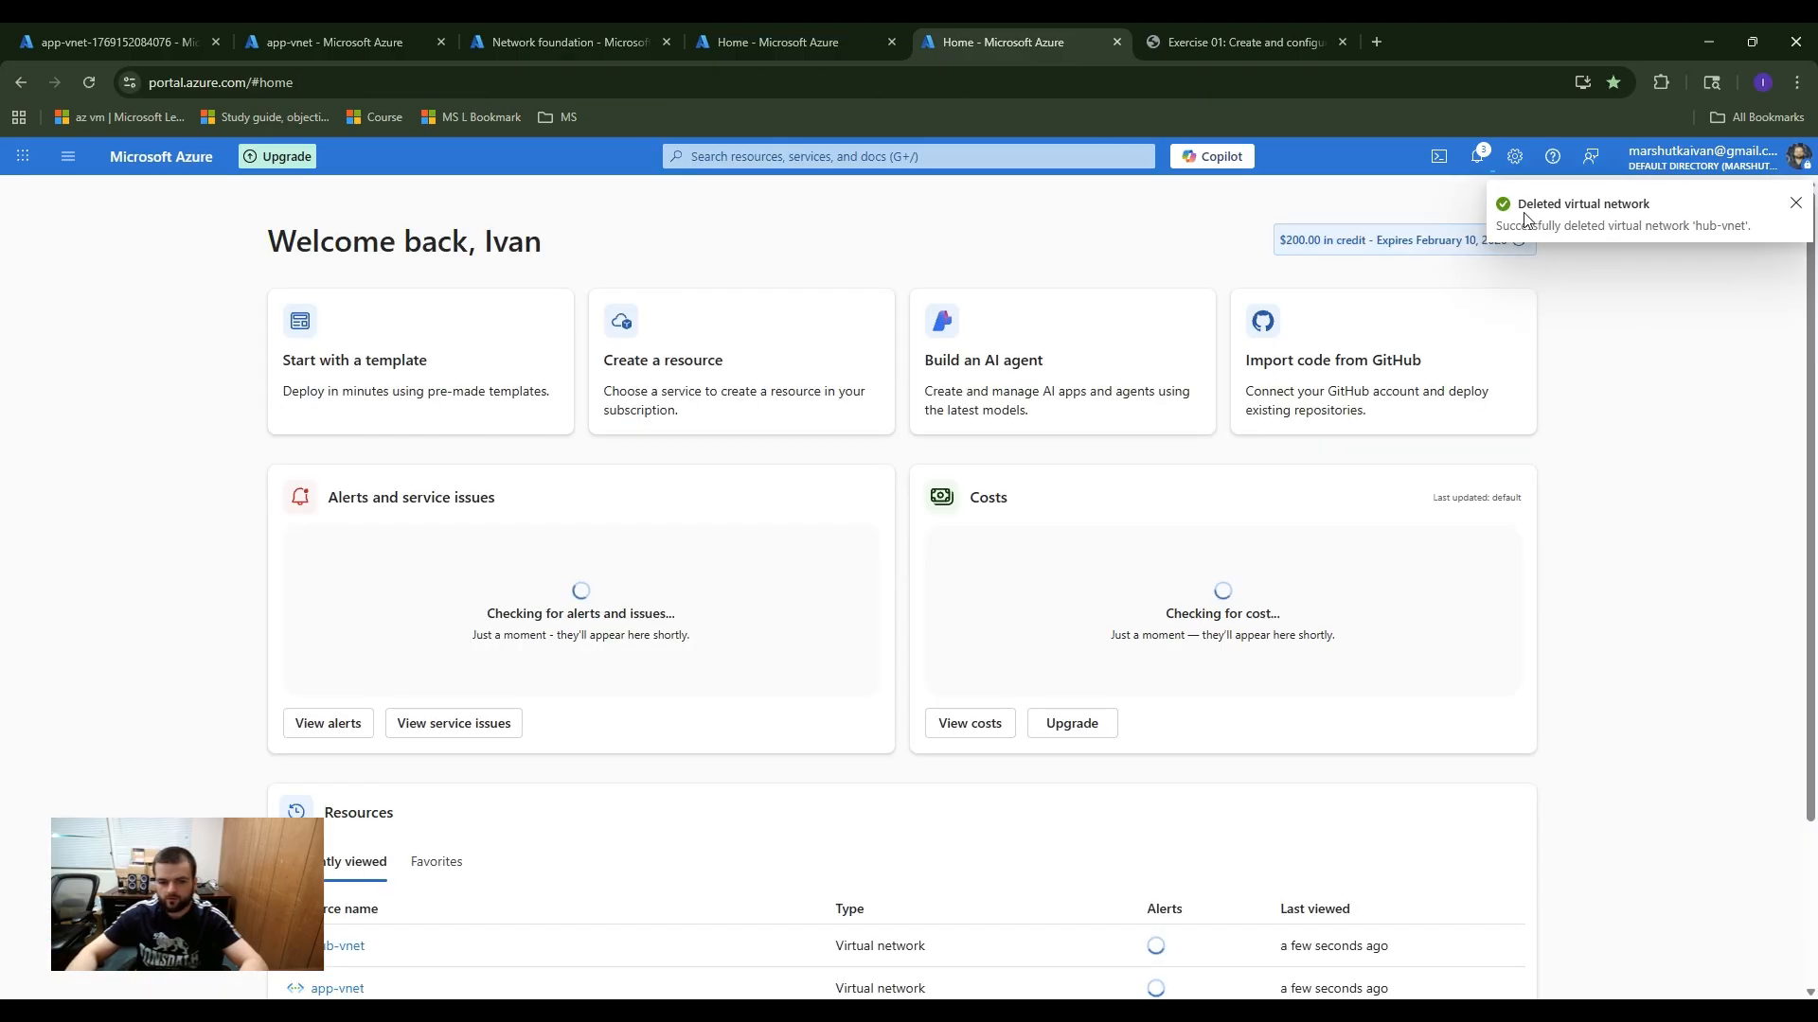
# Step: Search the portal for the Virtual networks service, open its list and reload the page to check the remaining networks
pyautogui.click(769, 154)
pyautogui.write('v')
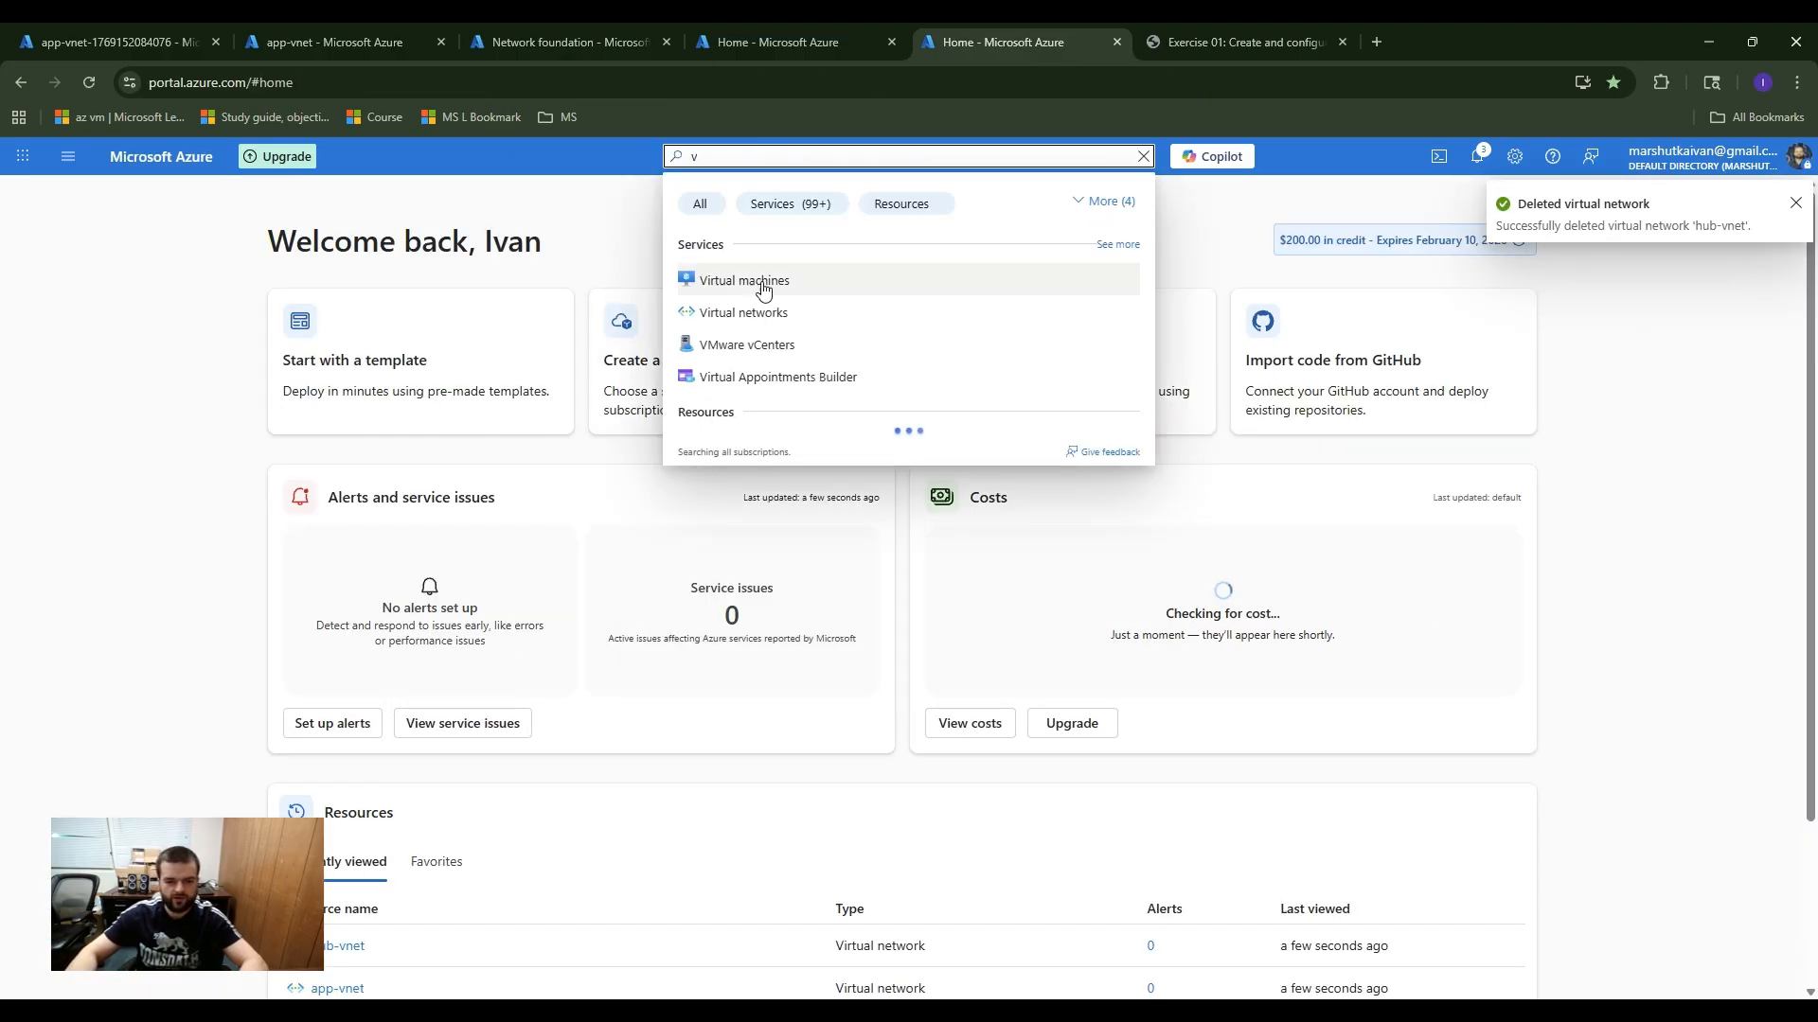
pyautogui.click(735, 313)
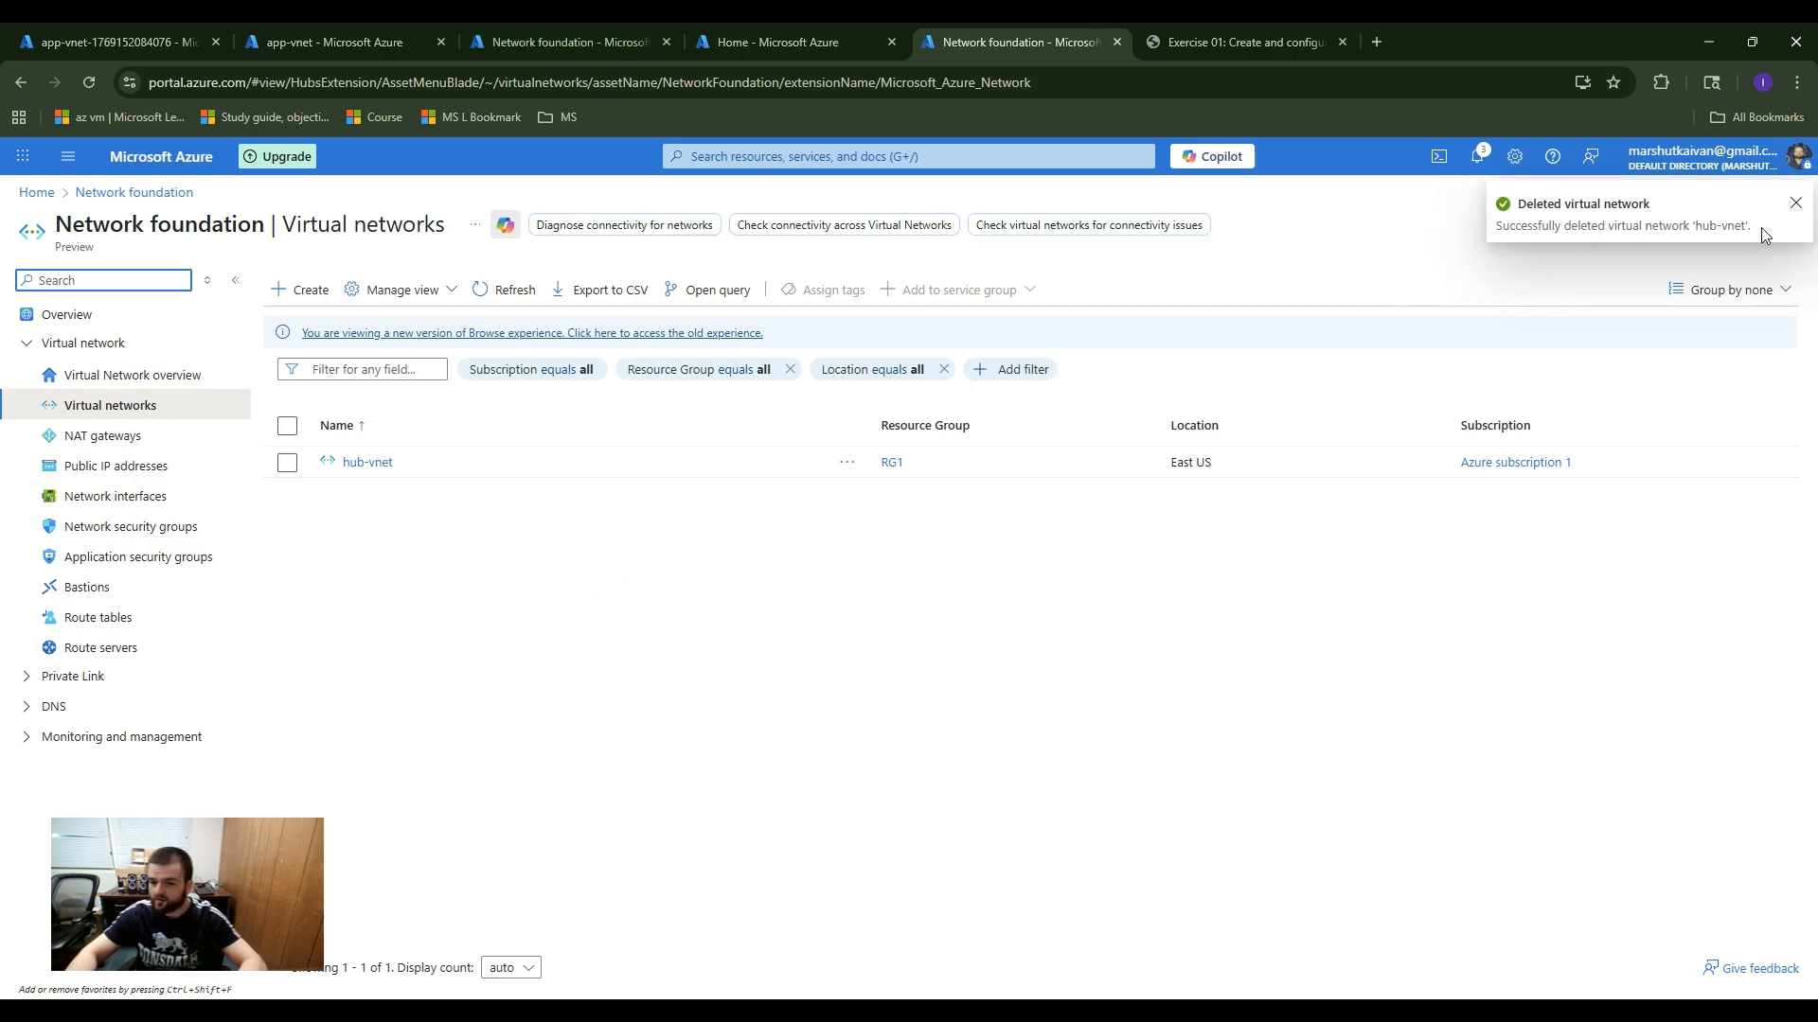
pyautogui.click(82, 82)
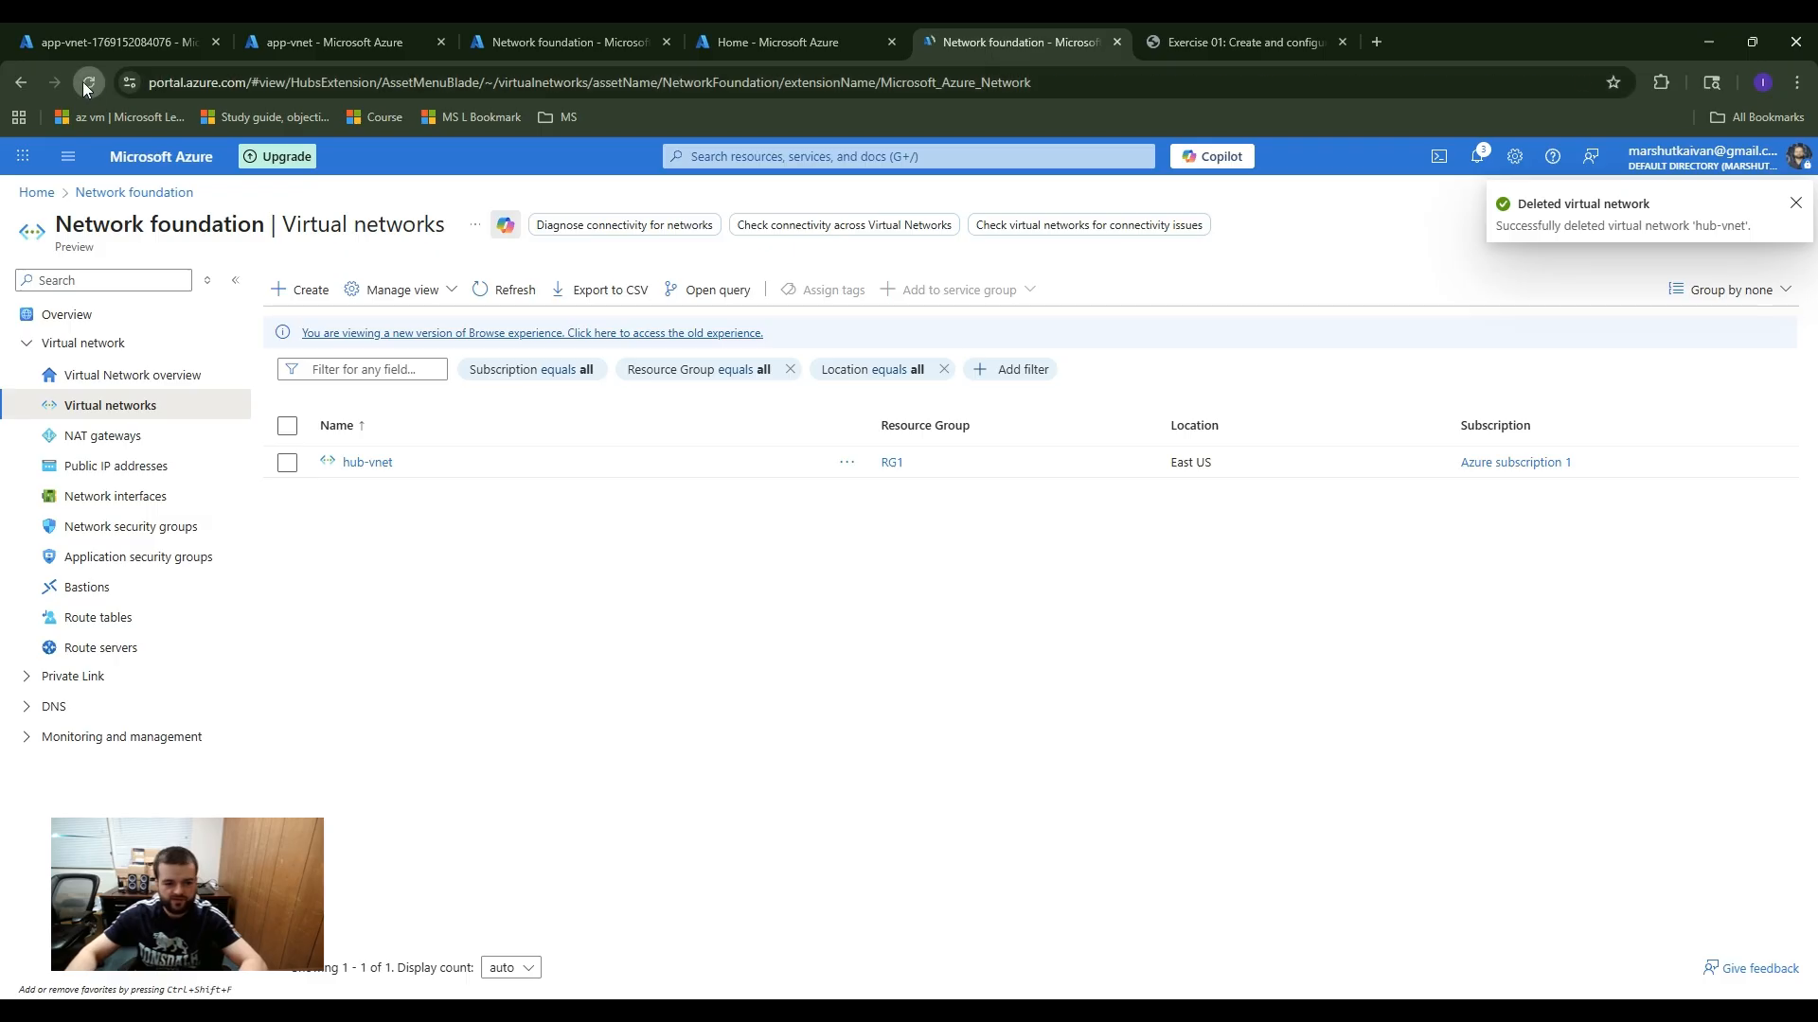